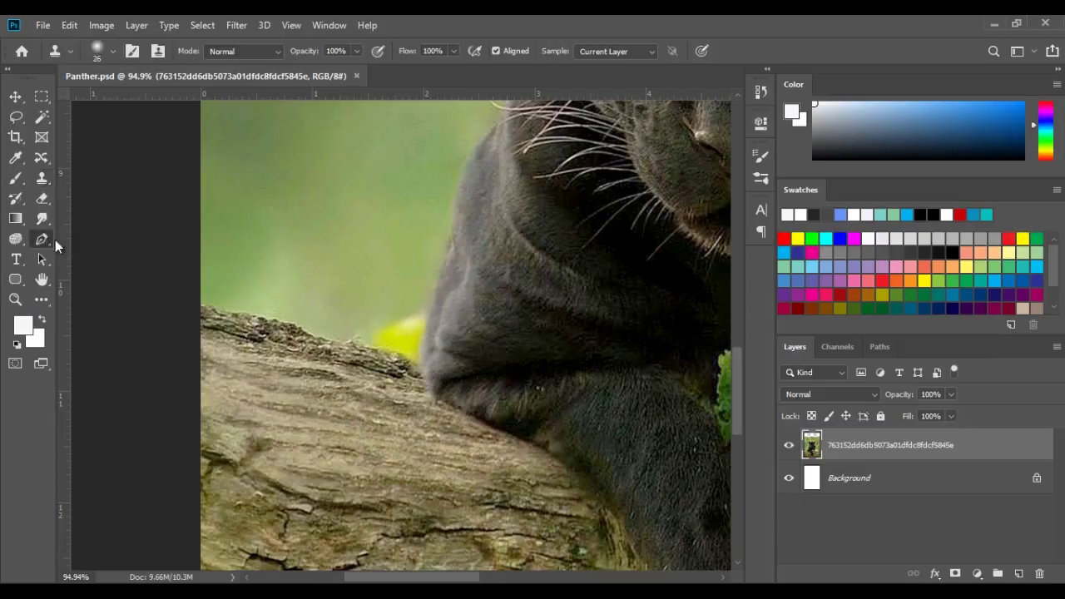
# Switch the Pen tool to Path mode and zoom in on the branch's top edge
pyautogui.click(44, 239)
pyautogui.scroll(2, 200, 319)
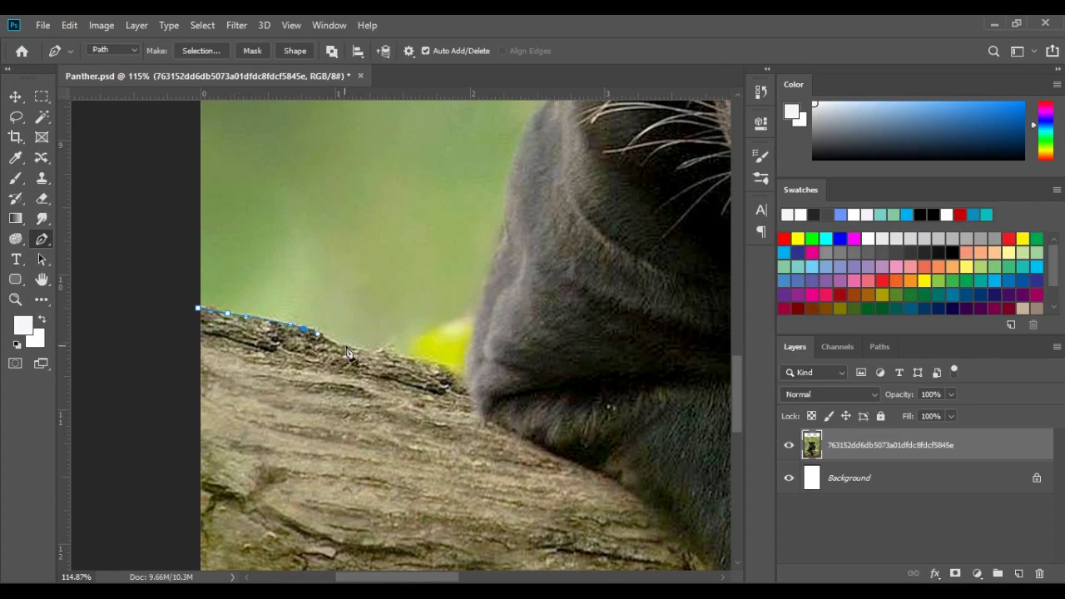
# Trace curved Pen anchors along the panther's head edge and around its left ear
pyautogui.moveTo(501, 219); pyautogui.dragTo(433, 379)
pyautogui.moveTo(408, 338); pyautogui.dragTo(429, 308)
pyautogui.click(460, 246)
pyautogui.moveTo(460, 247); pyautogui.dragTo(442, 364)
pyautogui.moveTo(443, 268); pyautogui.dragTo(445, 250)
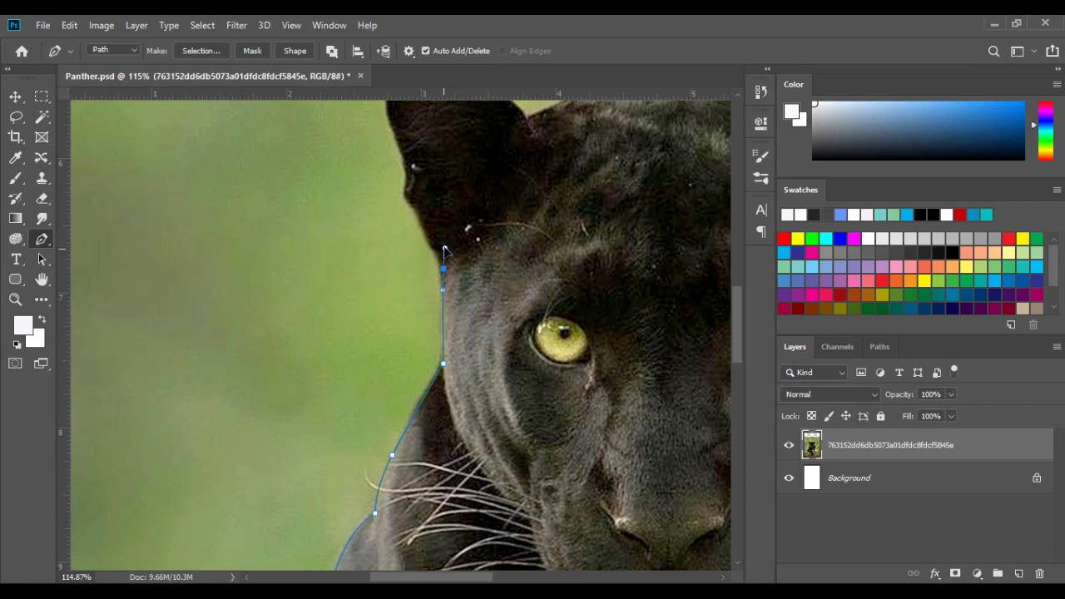
pyautogui.click(406, 172)
pyautogui.moveTo(408, 175); pyautogui.dragTo(420, 298)
pyautogui.moveTo(402, 206); pyautogui.dragTo(396, 229)
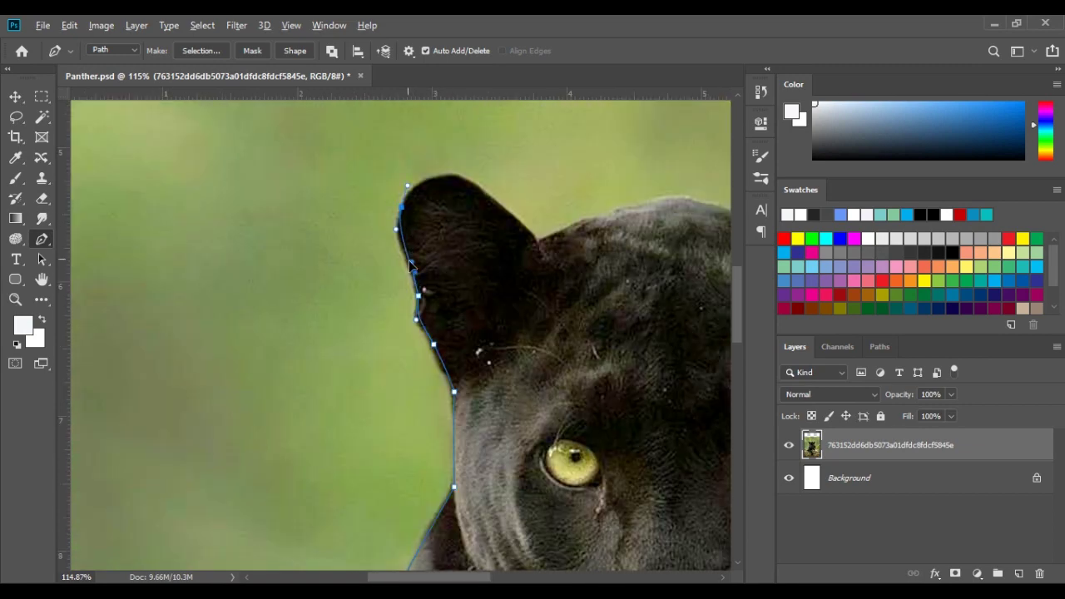
pyautogui.moveTo(410, 265); pyautogui.dragTo(392, 288)
pyautogui.click(375, 263)
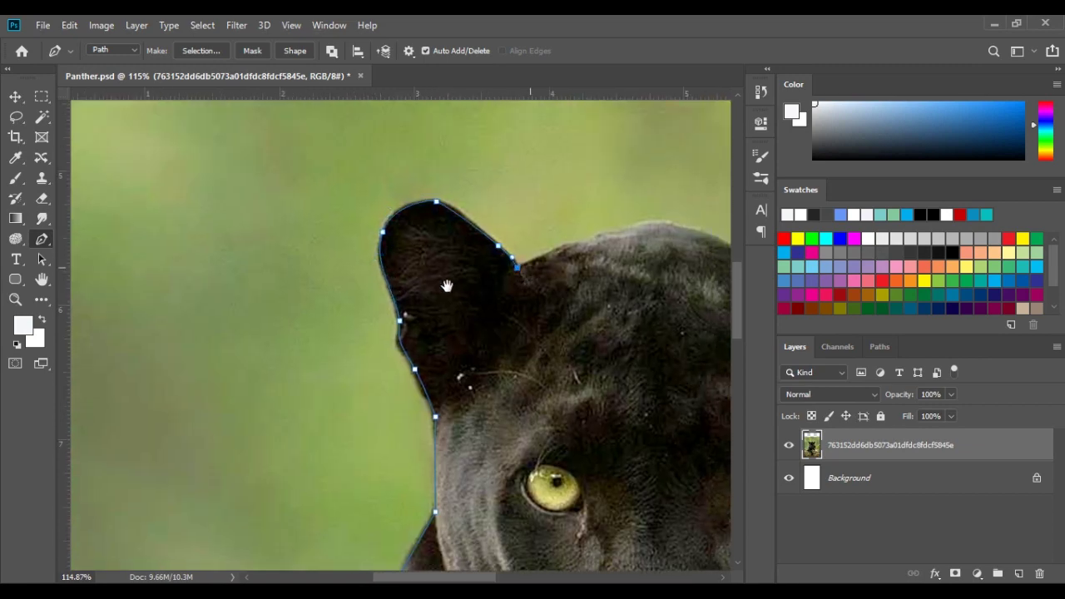
# Continue the path over the head top, right ear and down the branch, closing it at the start
pyautogui.moveTo(512, 259); pyautogui.dragTo(283, 273)
pyautogui.moveTo(340, 258); pyautogui.dragTo(354, 259)
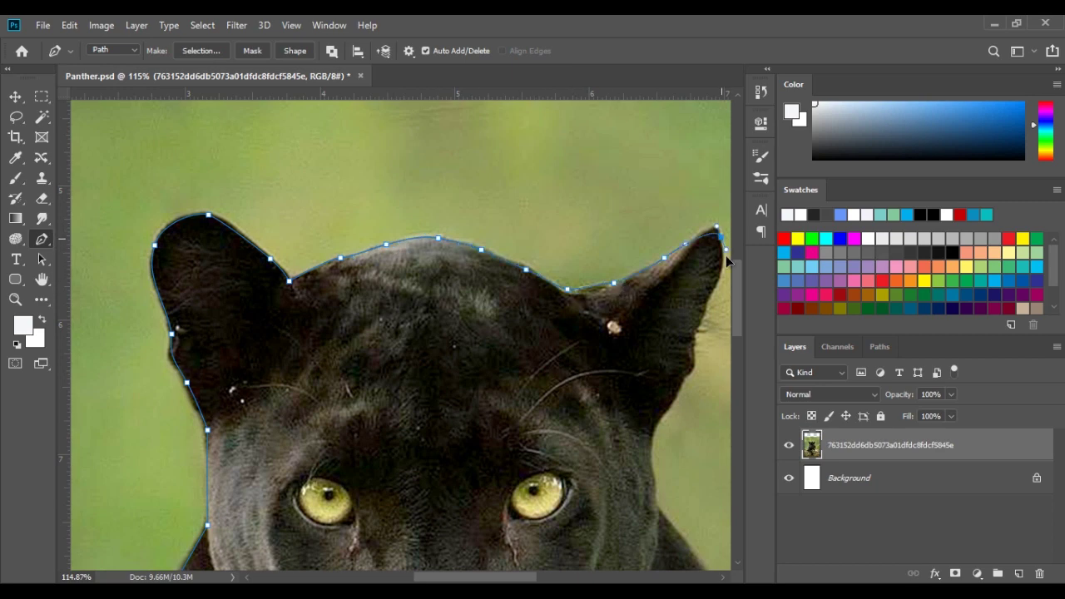
pyautogui.moveTo(725, 256); pyautogui.dragTo(591, 177)
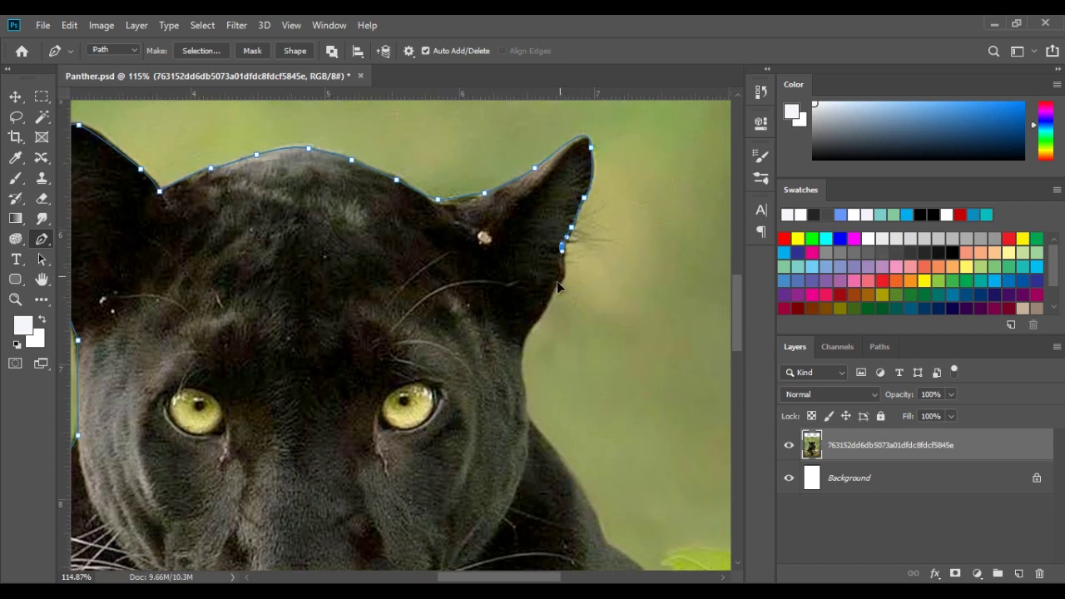
pyautogui.click(523, 342)
pyautogui.moveTo(522, 343); pyautogui.dragTo(502, 172)
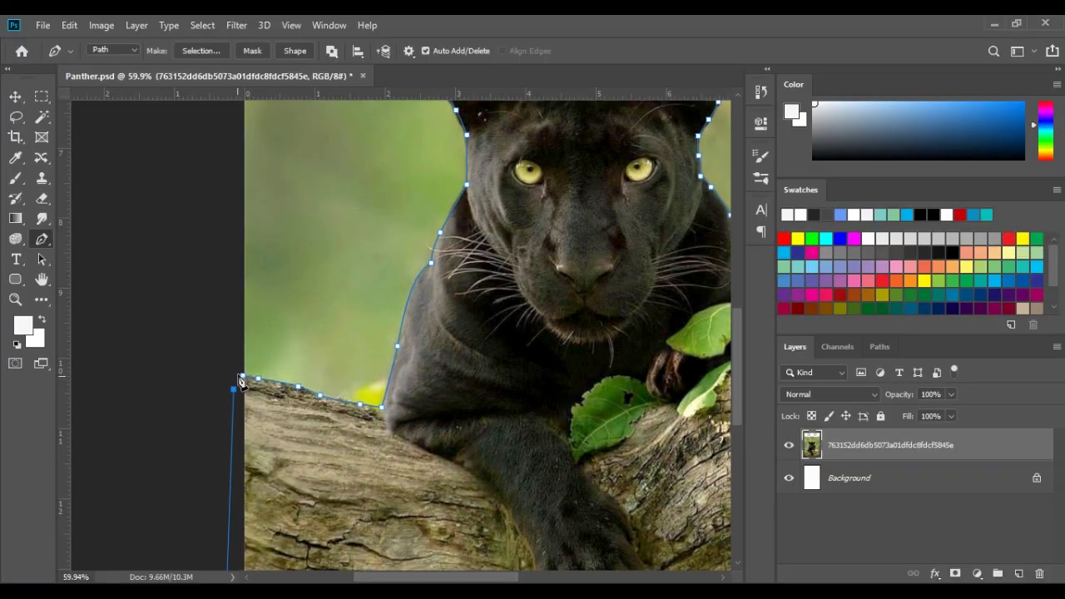
pyautogui.click(241, 379)
# Convert the closed panther path into an active selection
pyautogui.scroll(-5, 242, 379)
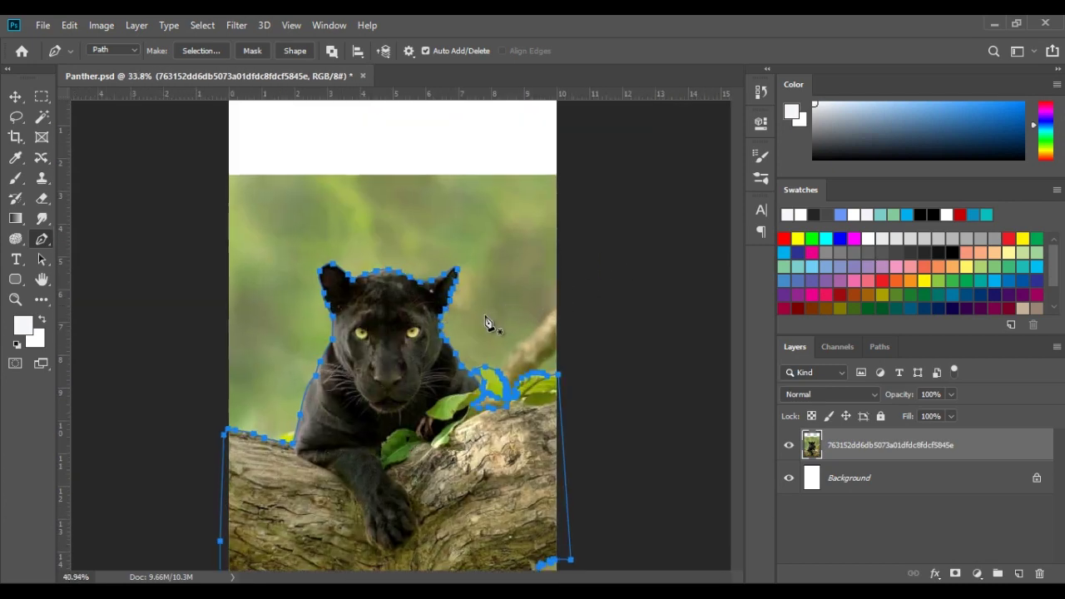
pyautogui.scroll(3, 449, 332)
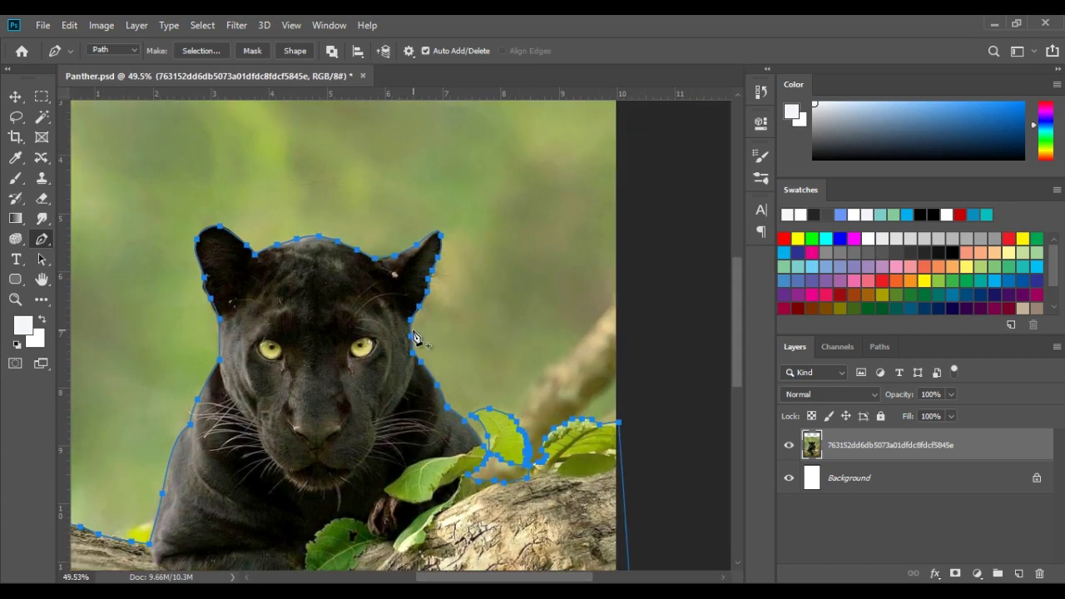
pyautogui.hotkey('ctrl', 'Return')
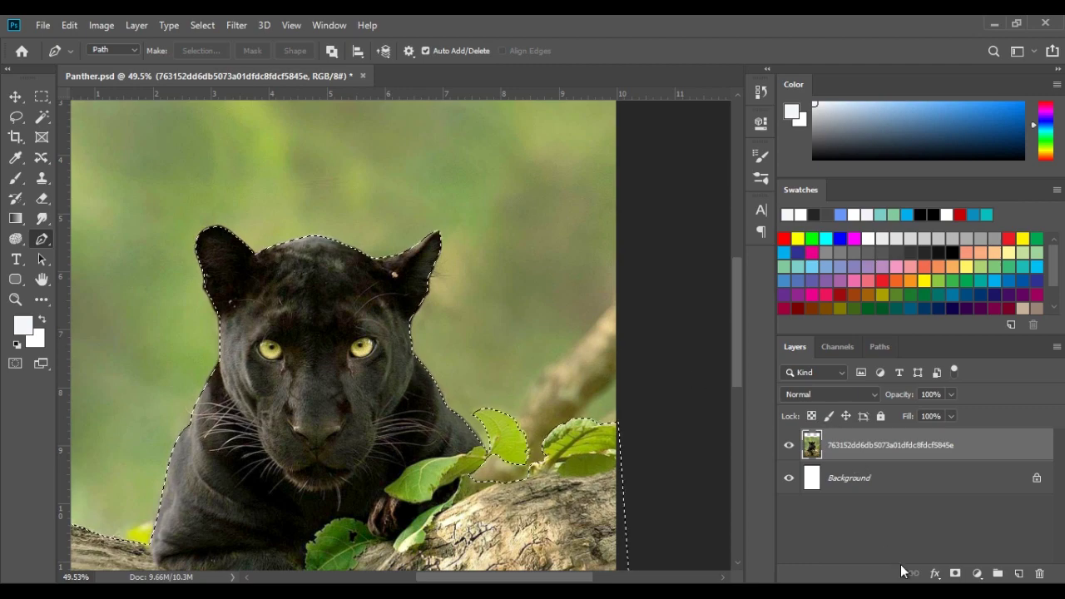
# Add a layer mask that hides the panther's green background outside the selection
pyautogui.click(955, 573)
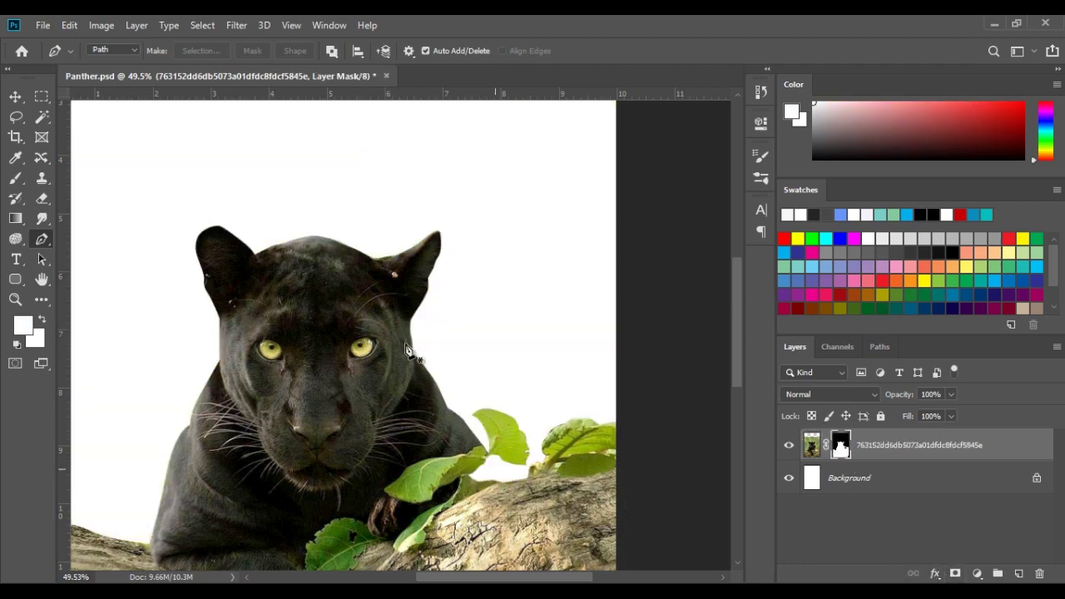
pyautogui.scroll(-2, 391, 331)
pyautogui.scroll(-1, 391, 331)
pyautogui.scroll(4, 396, 317)
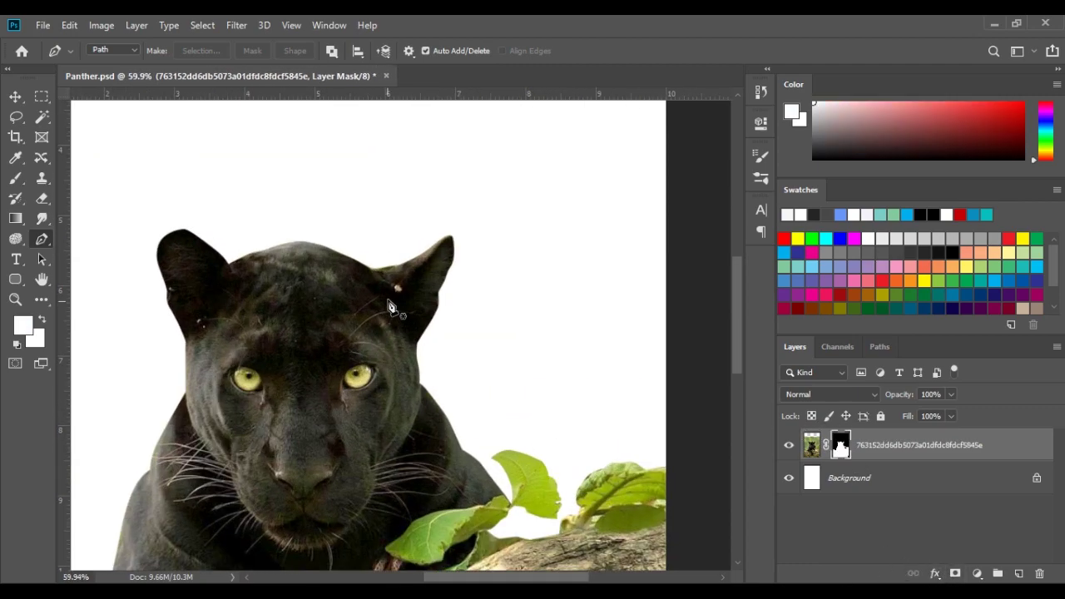
pyautogui.scroll(2, 403, 291)
pyautogui.scroll(3, 403, 291)
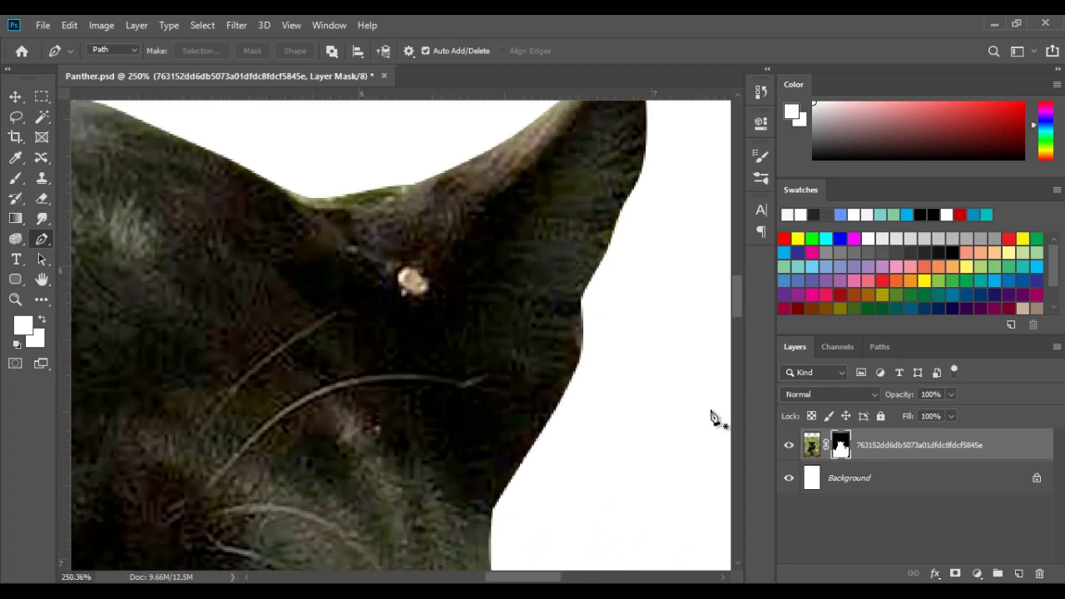
# Apply Levels to the Sri_Pada mountain photo with black point 20 and white point 240
pyautogui.hotkey('ctrl', '2')
pyautogui.press('s')
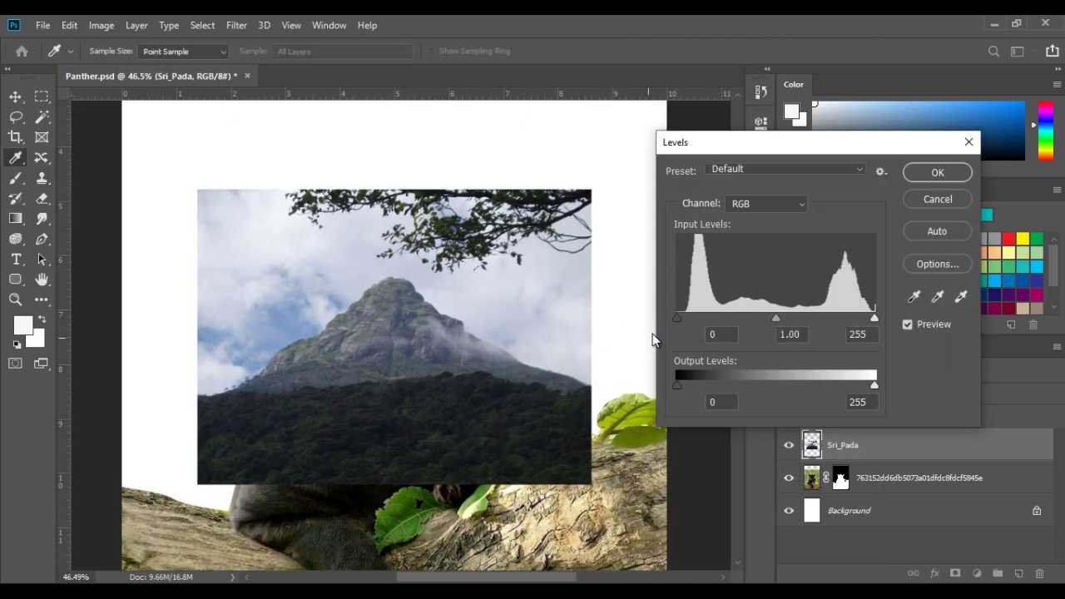
pyautogui.moveTo(873, 317); pyautogui.dragTo(844, 318)
pyautogui.moveTo(775, 318); pyautogui.dragTo(770, 317)
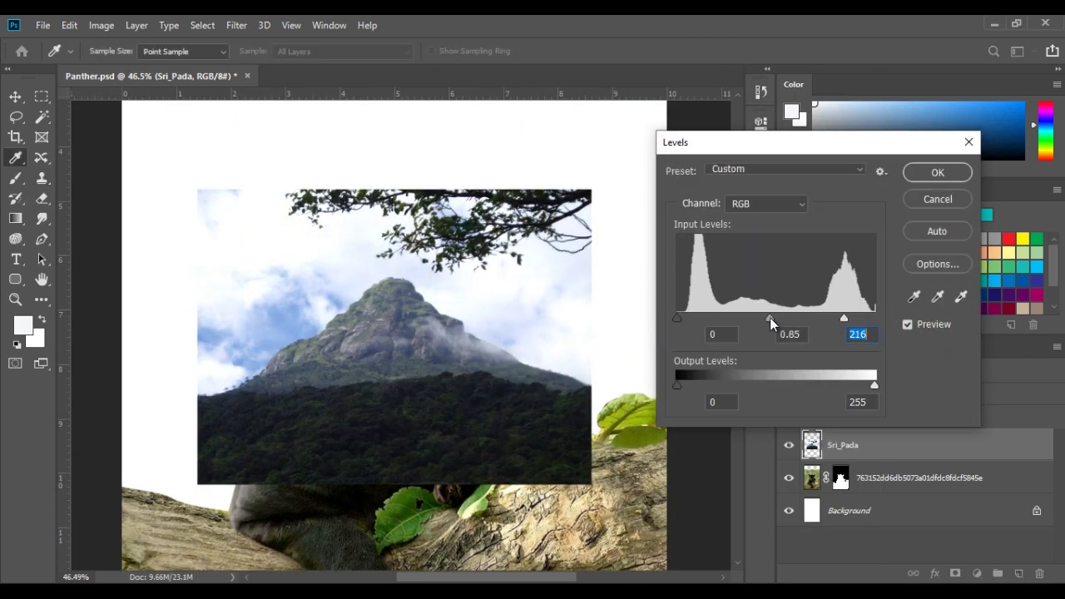
pyautogui.moveTo(676, 318); pyautogui.dragTo(686, 319)
pyautogui.moveTo(771, 317); pyautogui.dragTo(691, 318)
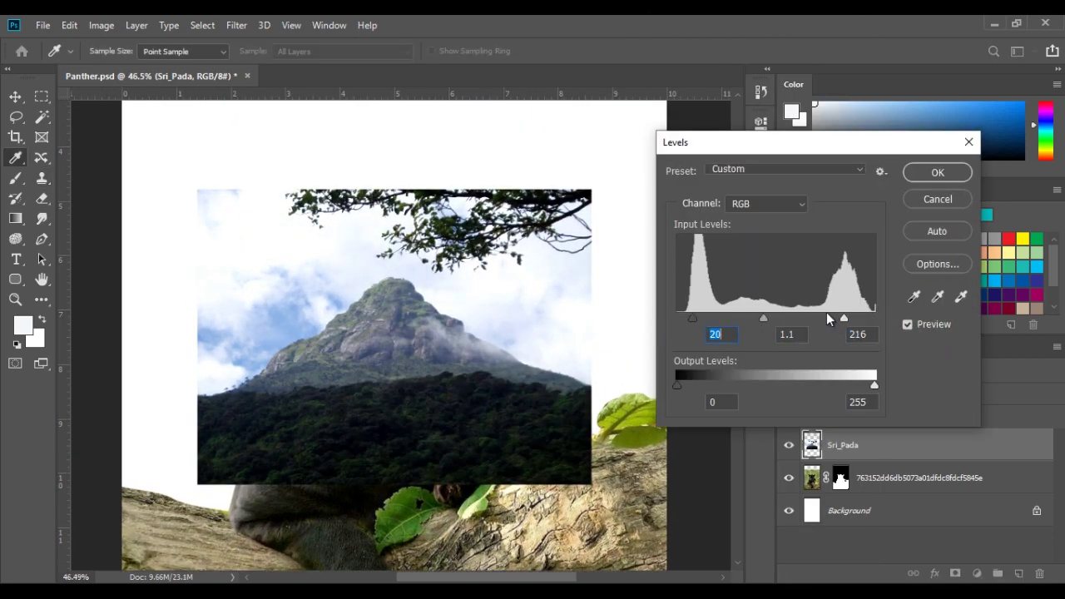
pyautogui.moveTo(843, 318); pyautogui.dragTo(862, 318)
pyautogui.click(923, 173)
# Move the mountain layer below the panther and shift it up behind the head
pyautogui.hotkey('ctrl', '[')
pyautogui.press('v')
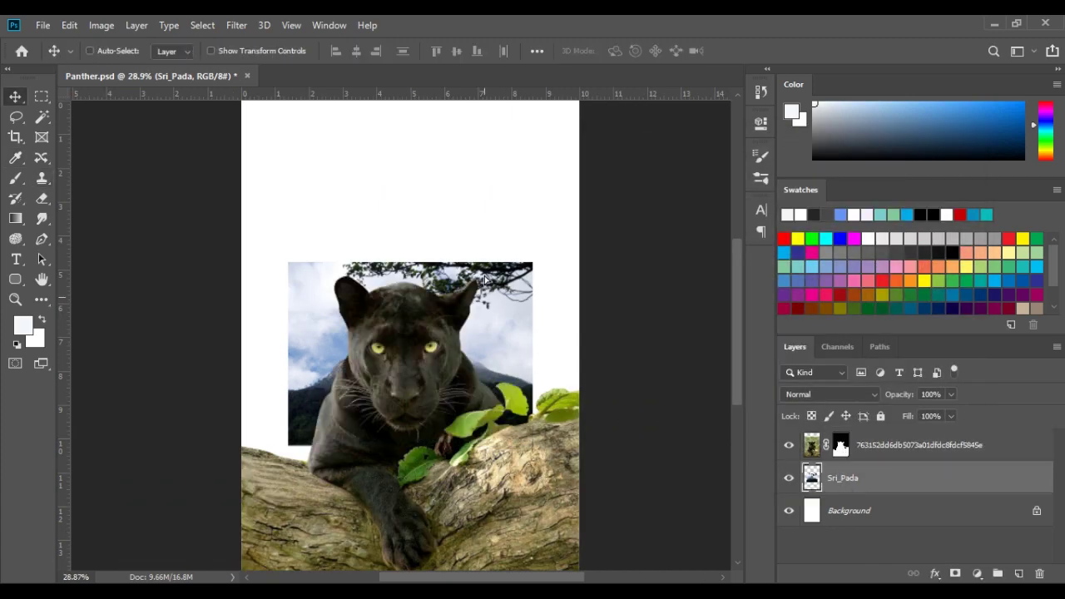
pyautogui.moveTo(481, 314); pyautogui.dragTo(481, 193)
# Drag the jungle waterfall JPG from File Explorer onto the Photoshop canvas
pyautogui.hotkey('alt', 'Tab')
pyautogui.scroll(-2, 902, 406)
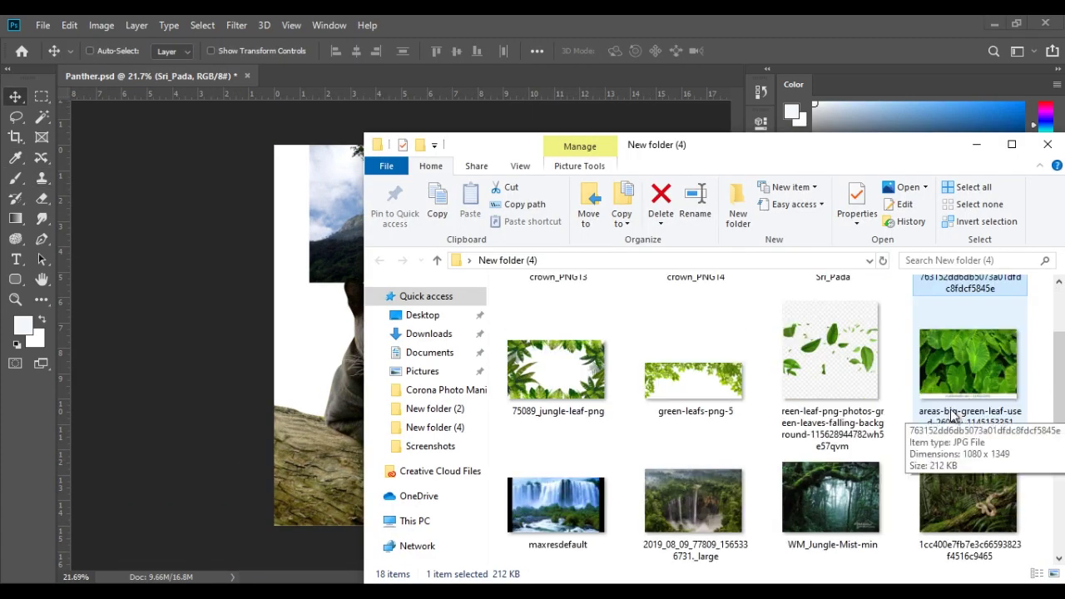
pyautogui.scroll(-2, 902, 406)
pyautogui.click(711, 375)
pyautogui.moveTo(711, 375); pyautogui.dragTo(324, 381)
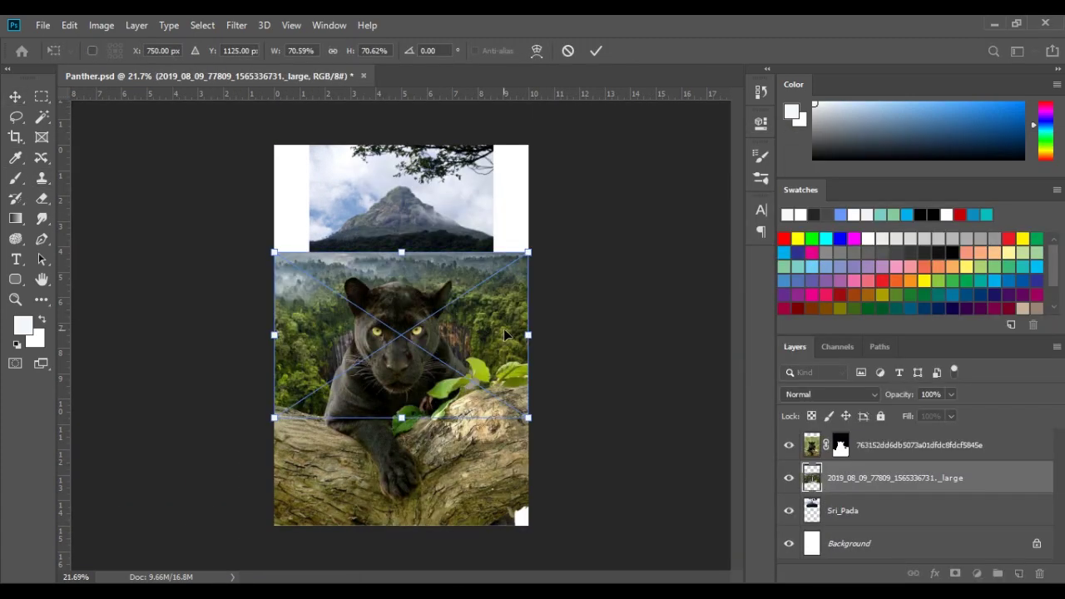
# Position the jungle photo higher, commit the placement and rasterize the layer
pyautogui.moveTo(505, 336); pyautogui.dragTo(505, 272)
pyautogui.press('Return')
pyautogui.rightClick(879, 478)
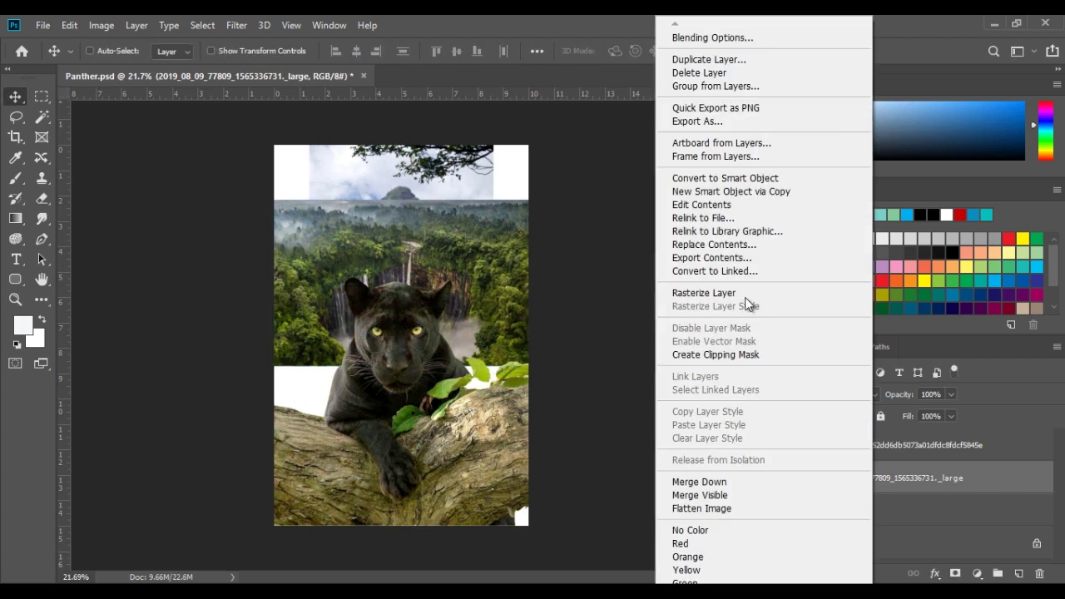
pyautogui.click(744, 292)
# Brighten the jungle photo with Levels by pulling in the white point
pyautogui.scroll(2, 422, 244)
pyautogui.hotkey('ctrl', 'l')
pyautogui.moveTo(870, 317); pyautogui.dragTo(851, 317)
pyautogui.click(937, 171)
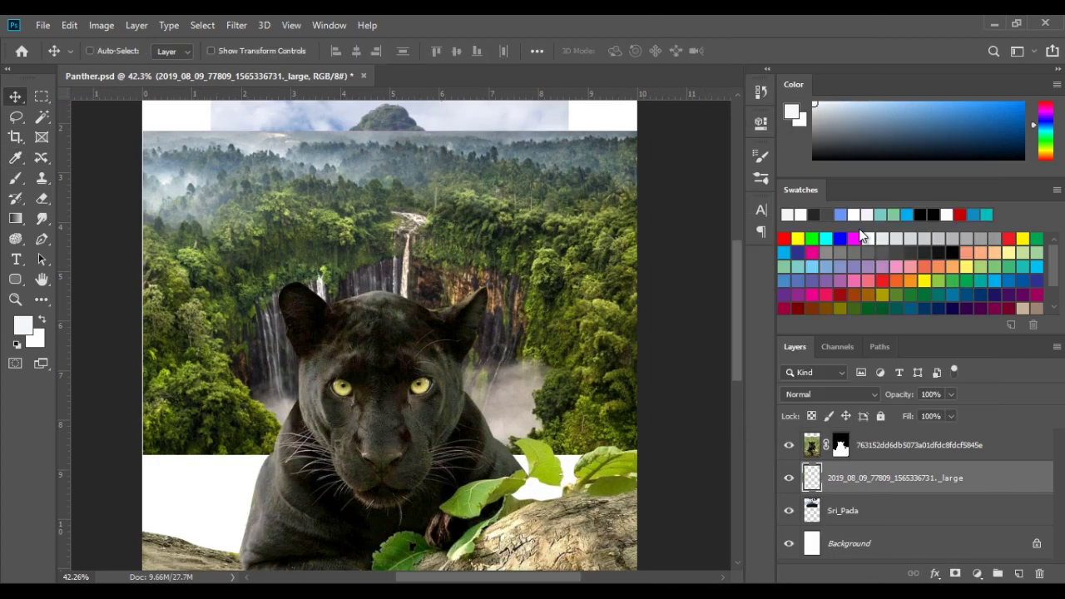
# Add a mask to the jungle layer and pick the first round brush preset
pyautogui.click(955, 573)
pyautogui.press('b')
pyautogui.rightClick(521, 289)
pyautogui.moveTo(698, 481); pyautogui.dragTo(700, 427)
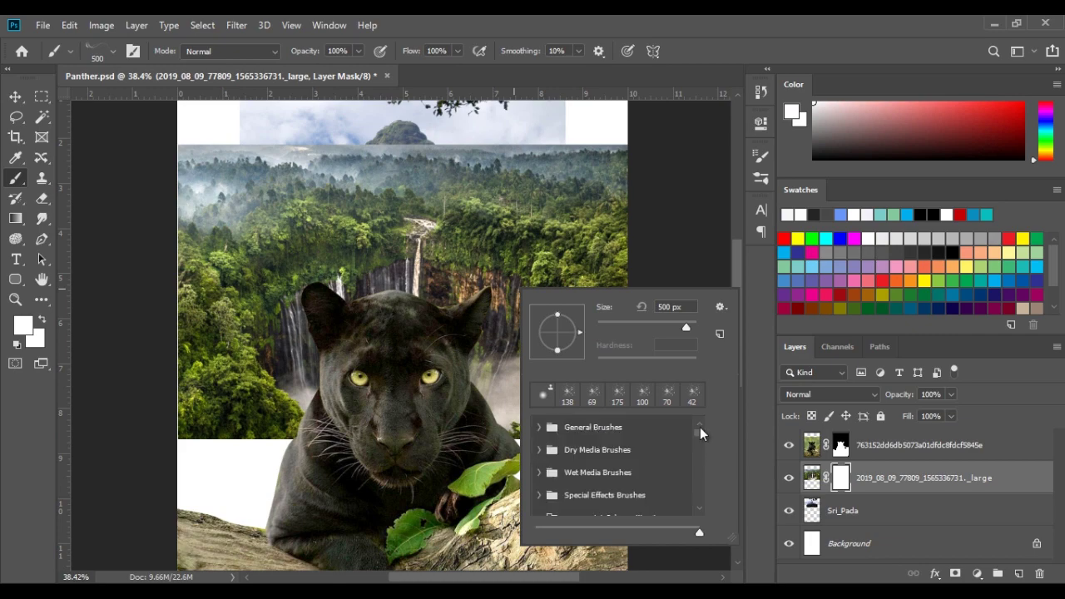
pyautogui.click(544, 394)
pyautogui.press('Return')
pyautogui.rightClick(549, 298)
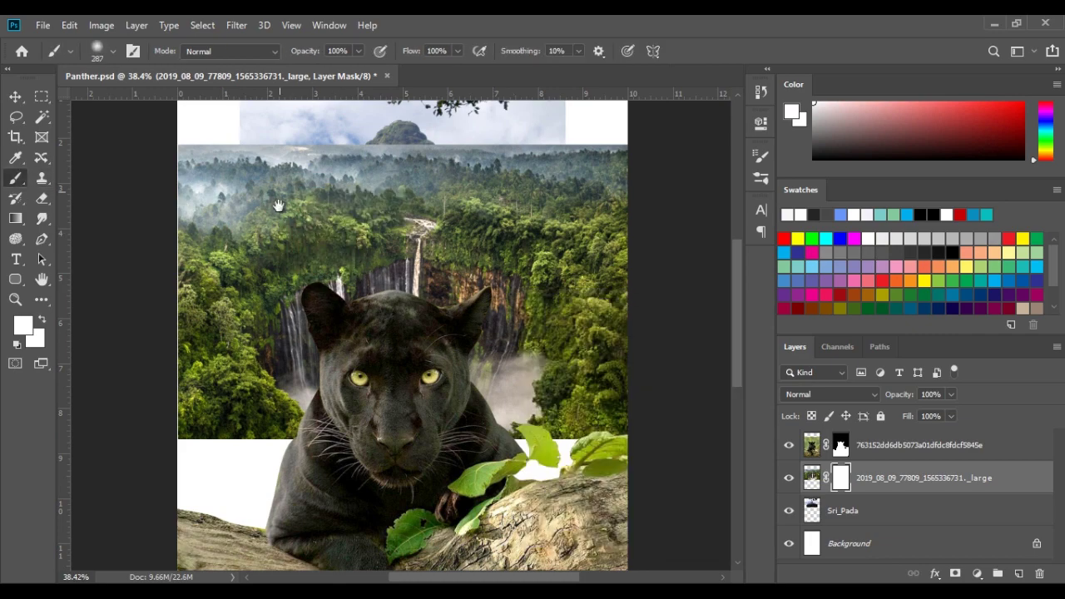
# Sample a dark forest green and fill a new layer above the Background with it
pyautogui.press('d')
pyautogui.scroll(-1, 307, 210)
pyautogui.scroll(-1, 308, 210)
pyautogui.scroll(1, 308, 210)
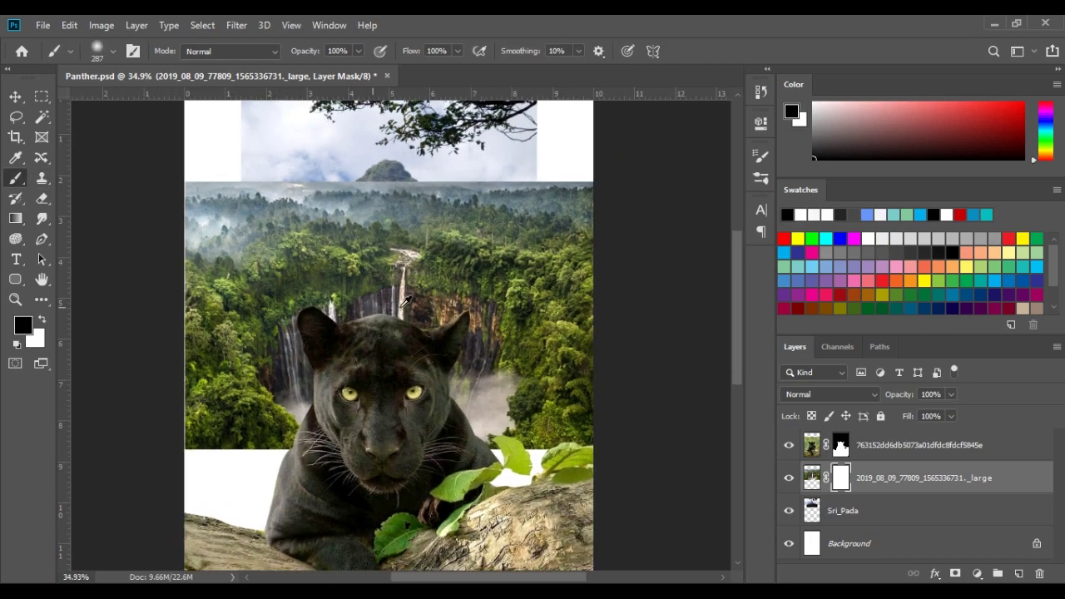
pyautogui.scroll(8, 399, 328)
pyautogui.hotkey('ctrl', '2')
pyautogui.moveTo(641, 297); pyautogui.dragTo(547, 214)
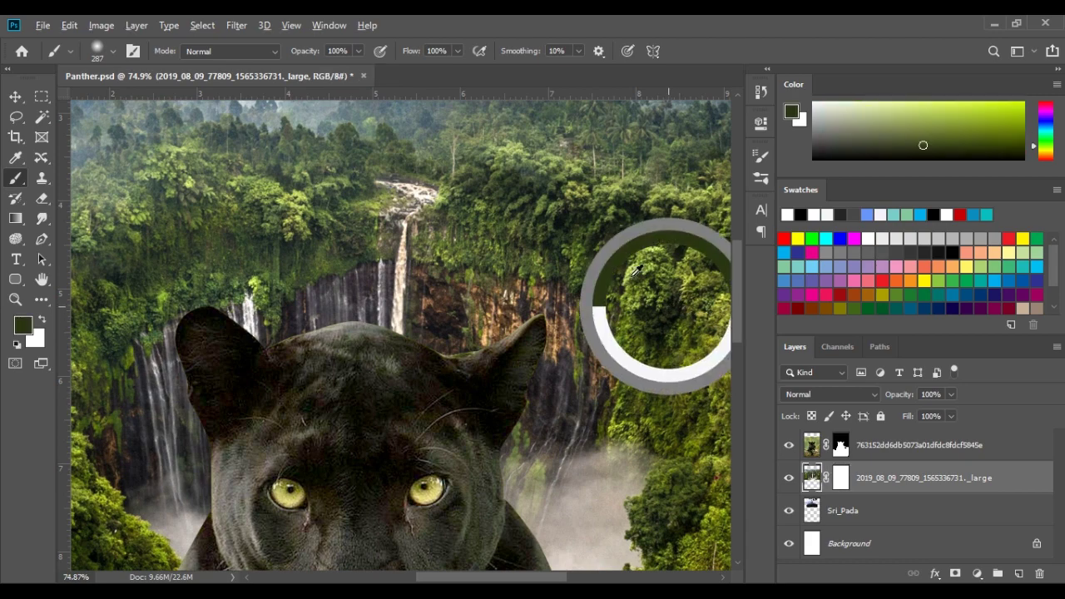
pyautogui.click(849, 545)
pyautogui.hotkey('ctrl', 'j')
pyautogui.hotkey('alt', 'BackSpace')
# Paint black with a larger brush on the jungle mask to fade the forest top into the sky
pyautogui.scroll(-8, 399, 329)
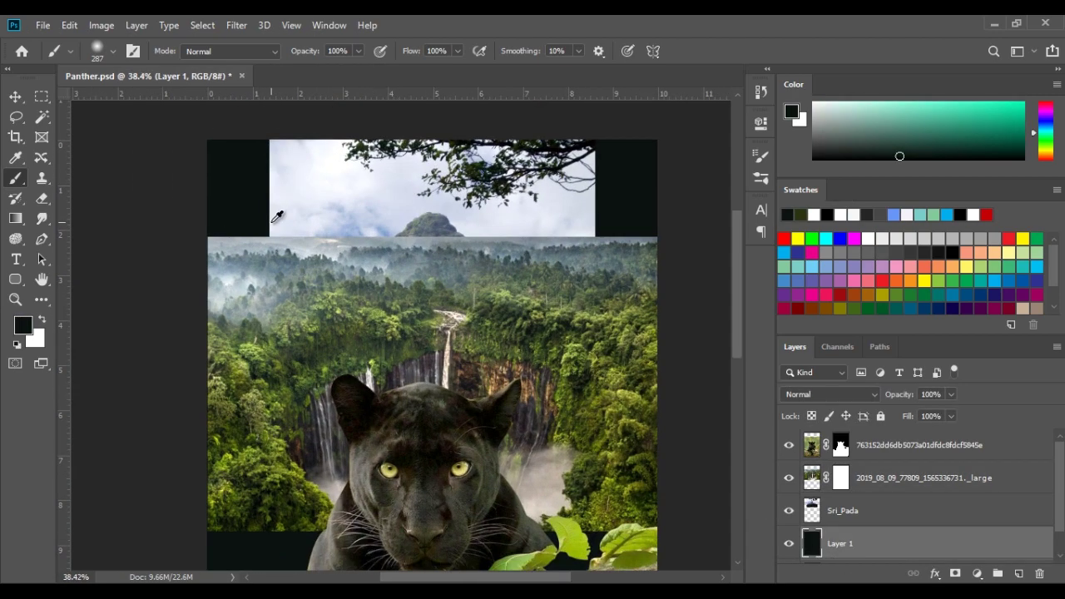
pyautogui.click(840, 478)
pyautogui.scroll(3, 260, 218)
pyautogui.press(']')
pyautogui.press('x')
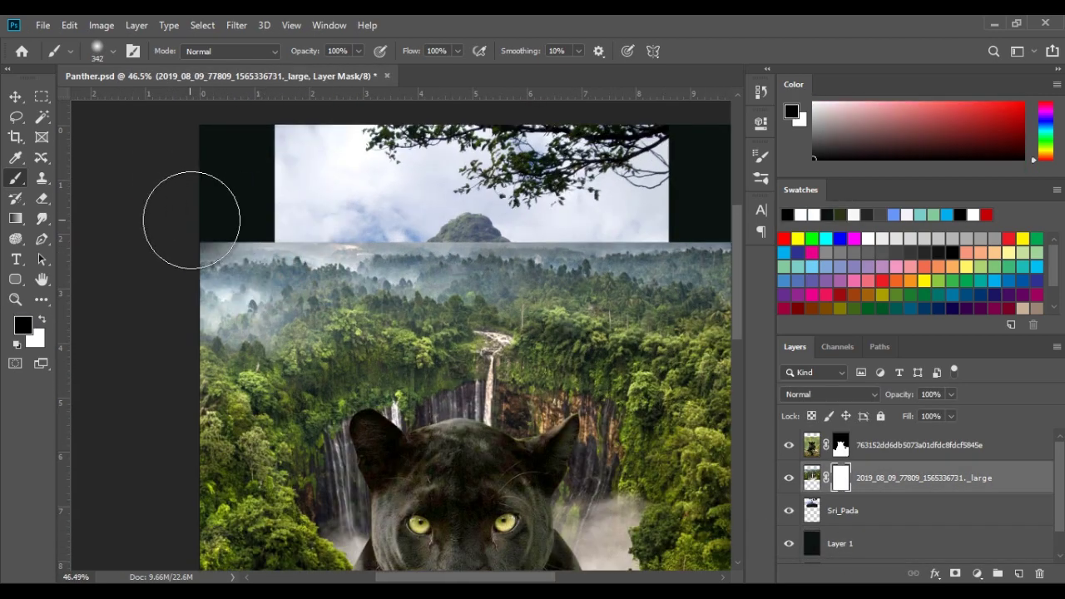
pyautogui.moveTo(202, 209)
pyautogui.mouseDown()
pyautogui.moveTo(752, 206)
pyautogui.moveTo(714, 225)
pyautogui.mouseUp()
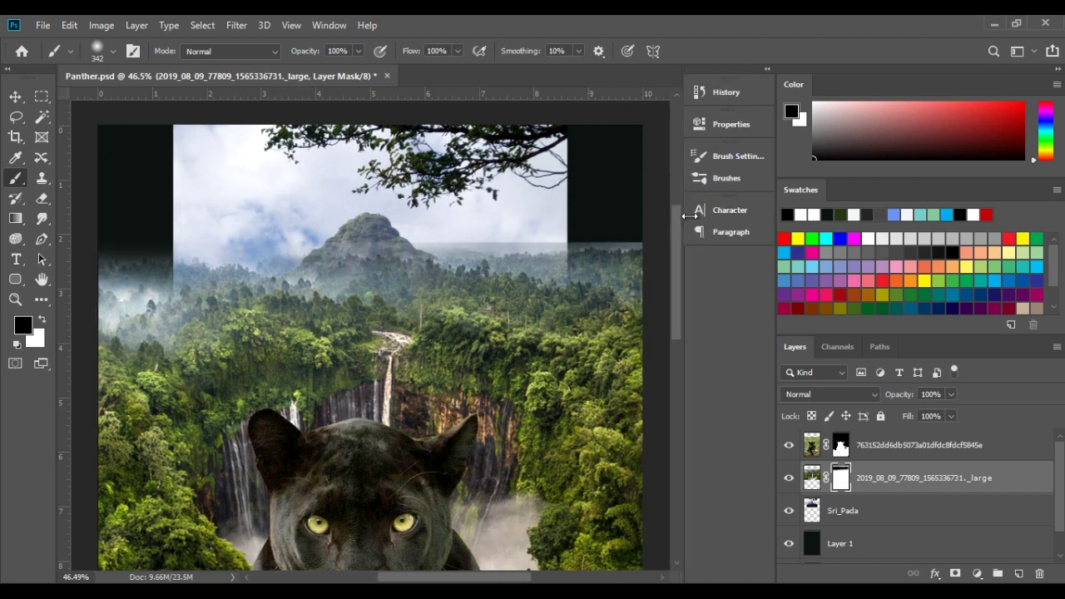
pyautogui.scroll(-1, 609, 218)
pyautogui.scroll(-2, 534, 202)
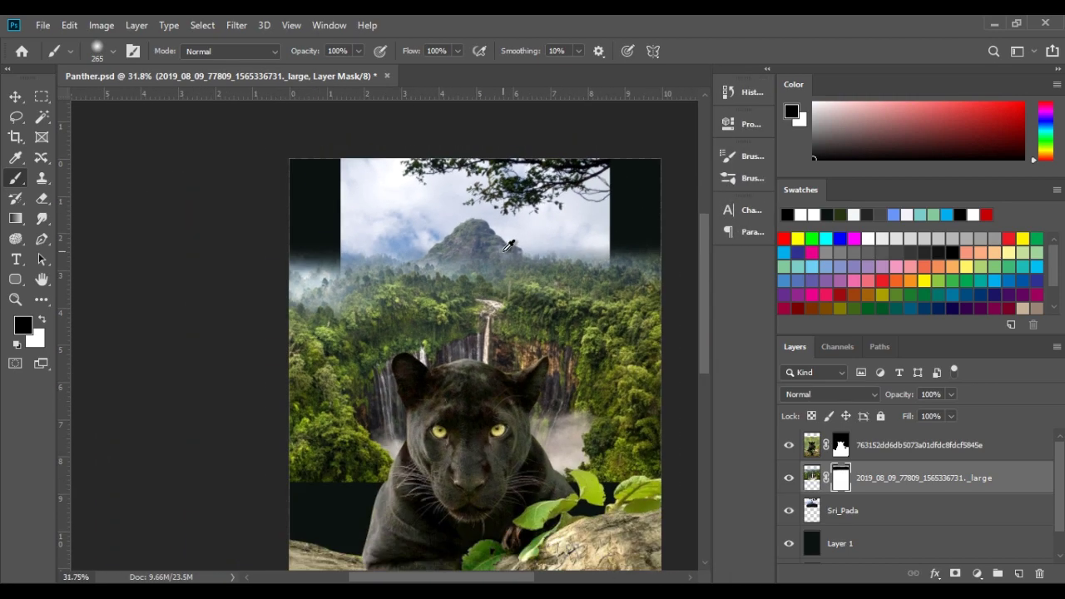
pyautogui.scroll(-1, 535, 203)
# Drag the 'images' waterfall-cliff photo from New folder (4) onto the canvas
pyautogui.click(439, 533)
pyautogui.scroll(-2, 811, 480)
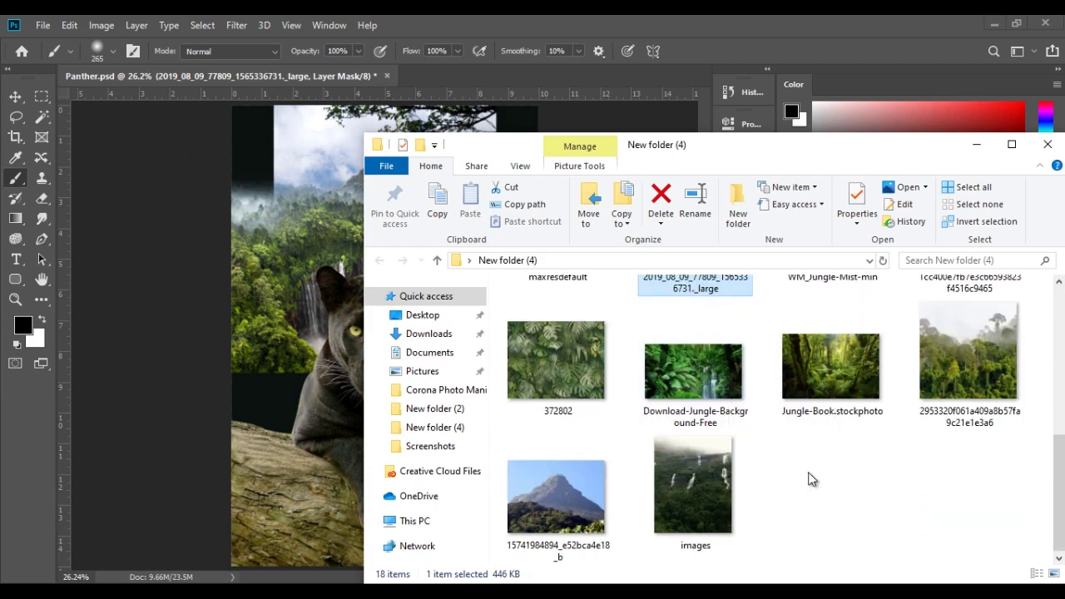
pyautogui.moveTo(693, 487); pyautogui.dragTo(407, 196)
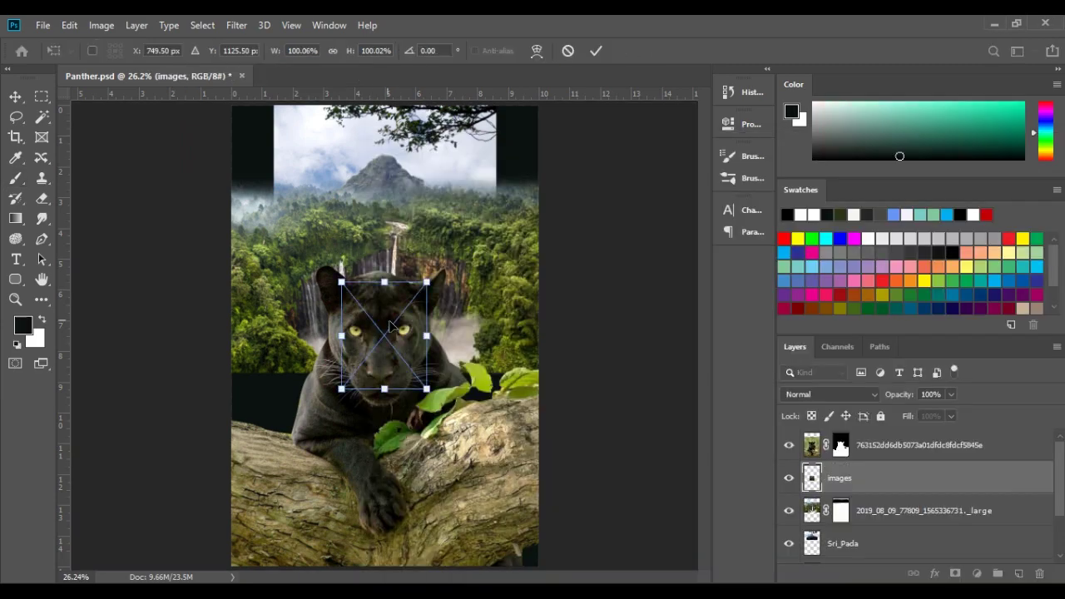
# Commit the waterfall photo, move it onto the mountain and scale it down with Free Transform
pyautogui.press('b')
pyautogui.click(463, 236)
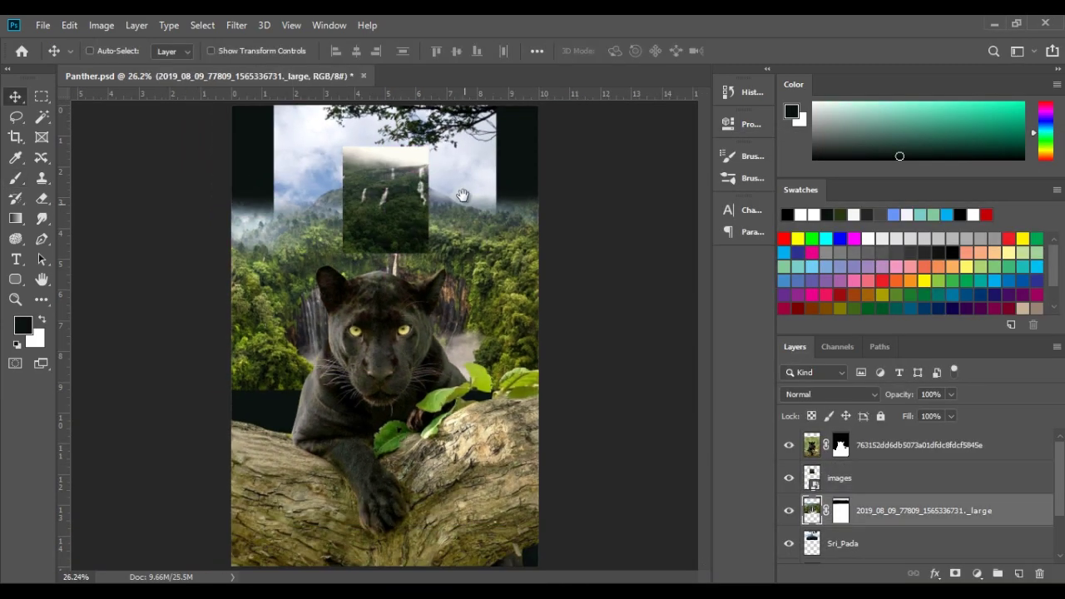
pyautogui.scroll(1, 410, 283)
pyautogui.moveTo(410, 283)
pyautogui.mouseDown()
pyautogui.moveTo(410, 346)
pyautogui.moveTo(458, 399)
pyautogui.mouseUp()
pyautogui.hotkey('ctrl', 't')
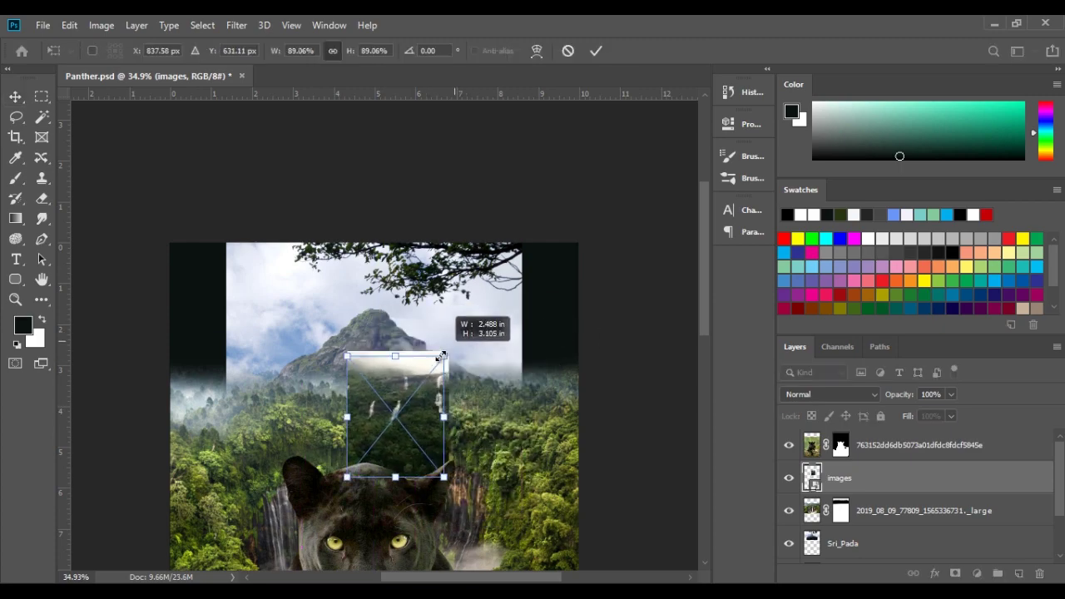
pyautogui.moveTo(442, 352); pyautogui.dragTo(431, 384)
pyautogui.press('Return')
pyautogui.scroll(2, 431, 385)
pyautogui.scroll(2, 399, 291)
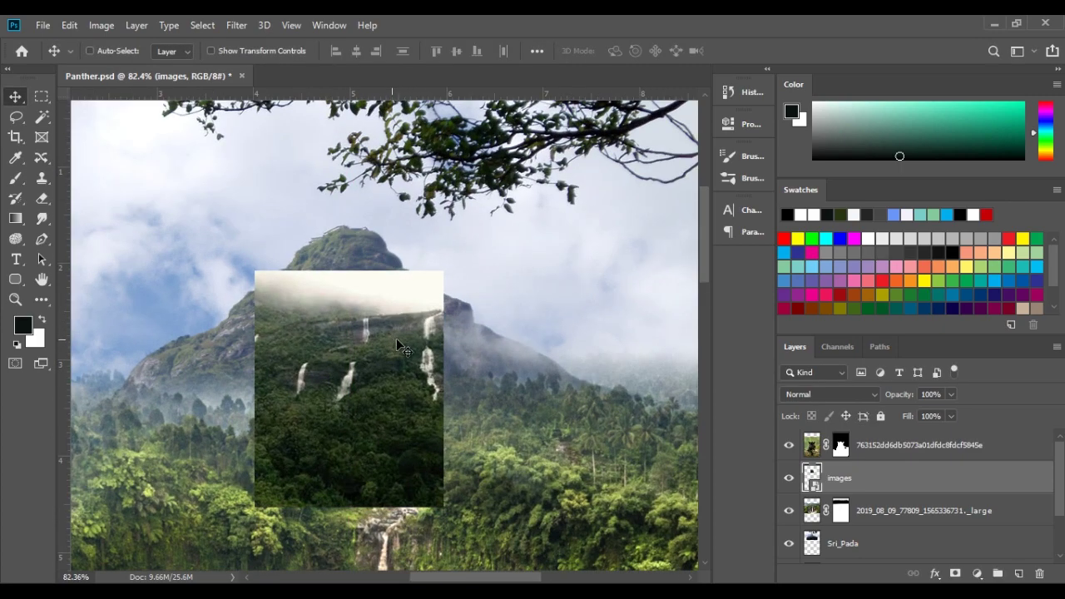
# Mask the waterfall layer and paint black with a smaller brush over its hard upper-right edge
pyautogui.click(954, 574)
pyautogui.press('b')
pyautogui.scroll(3, 333, 274)
pyautogui.scroll(-3, 207, 309)
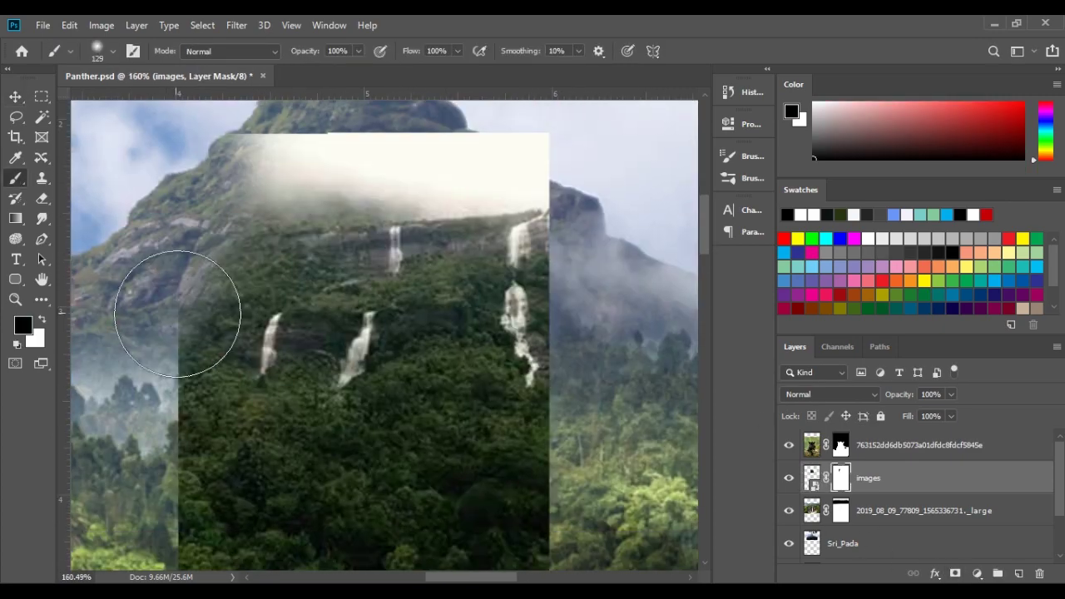
pyautogui.scroll(-1, 172, 244)
pyautogui.moveTo(172, 243)
pyautogui.mouseDown()
pyautogui.moveTo(435, 410)
pyautogui.moveTo(269, 397)
pyautogui.mouseUp()
pyautogui.scroll(3, 362, 361)
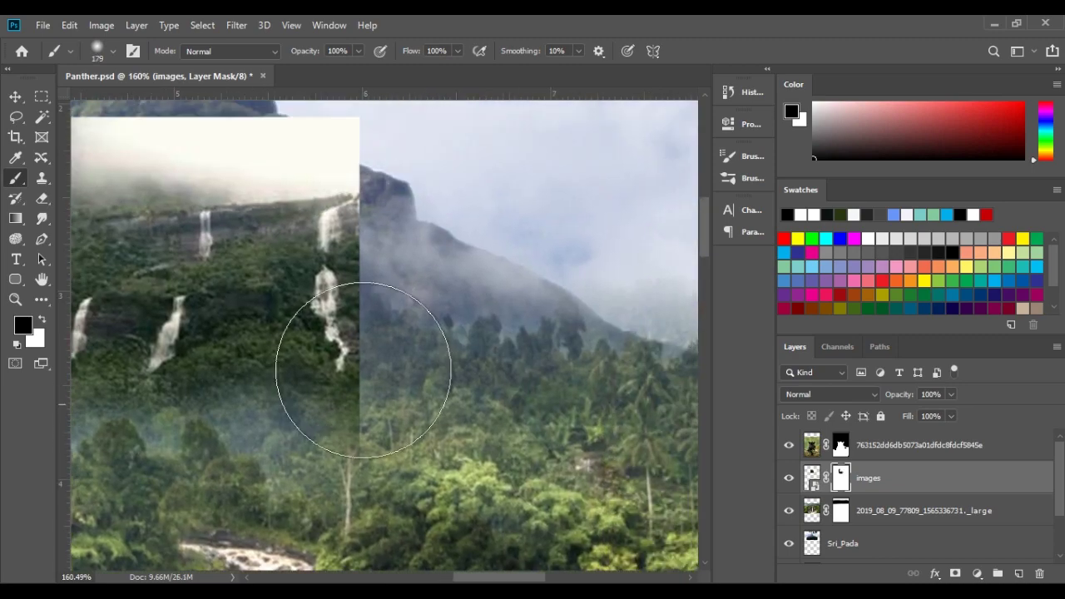
pyautogui.scroll(3, 496, 280)
pyautogui.press('[')
pyautogui.press('[')
pyautogui.moveTo(497, 280)
pyautogui.mouseDown()
pyautogui.moveTo(463, 279)
pyautogui.moveTo(511, 238)
pyautogui.moveTo(328, 191)
pyautogui.moveTo(488, 208)
pyautogui.moveTo(454, 353)
pyautogui.mouseUp()
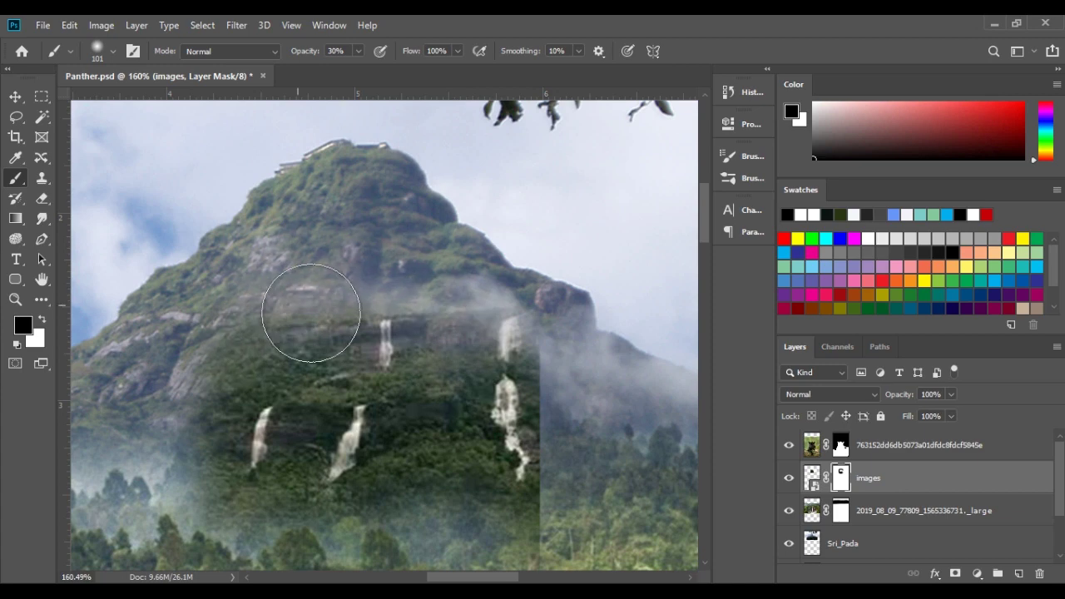
# Enlarge the brush in stages and keep masking the waterfall photo's remaining edges
pyautogui.scroll(-2, 450, 337)
pyautogui.hscroll(3, 450, 337)
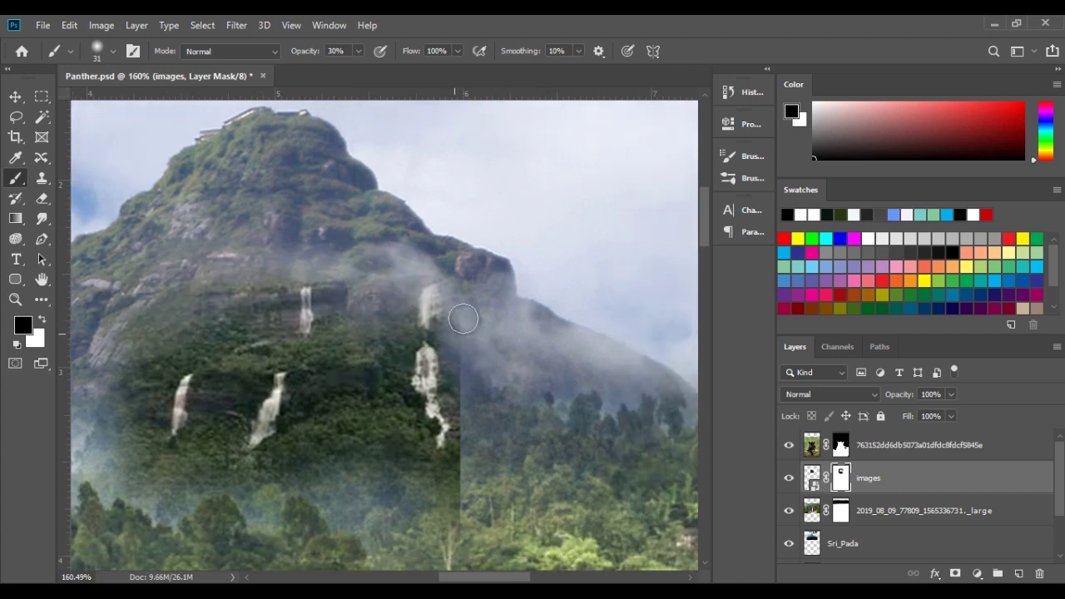
pyautogui.scroll(-2, 309, 386)
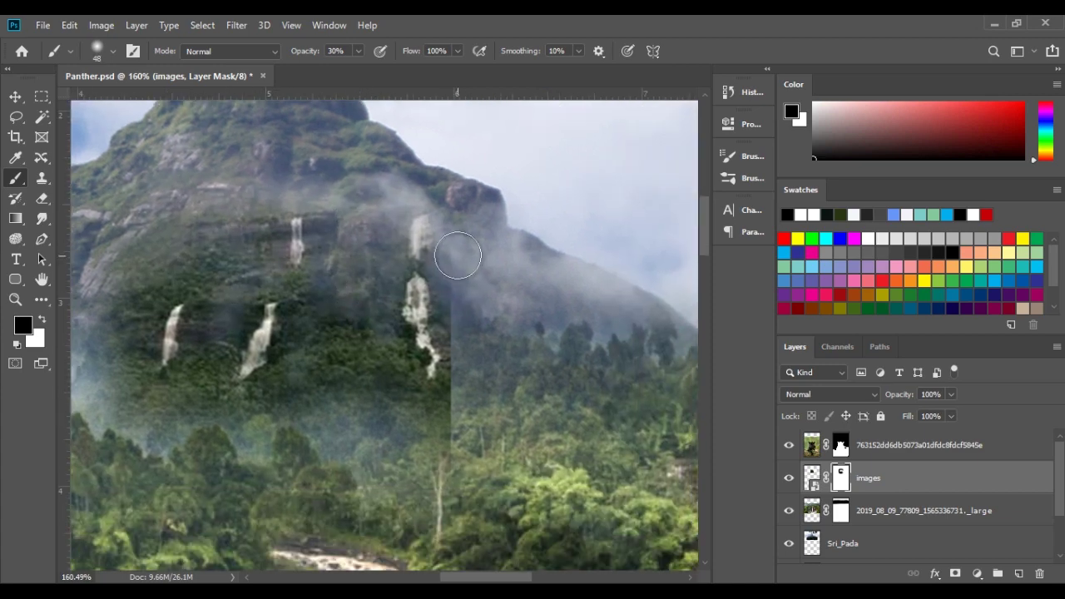
pyautogui.press(']')
pyautogui.press(']')
pyautogui.press(']')
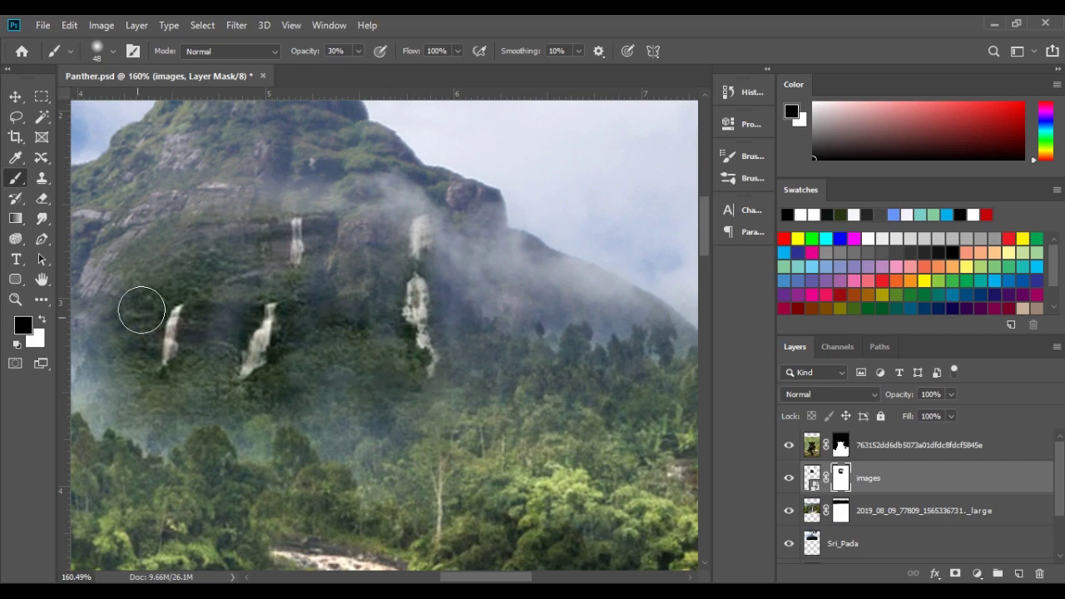
pyautogui.scroll(-4, 355, 329)
pyautogui.scroll(-1, 355, 329)
pyautogui.press(']')
pyautogui.press(']')
pyautogui.press(']')
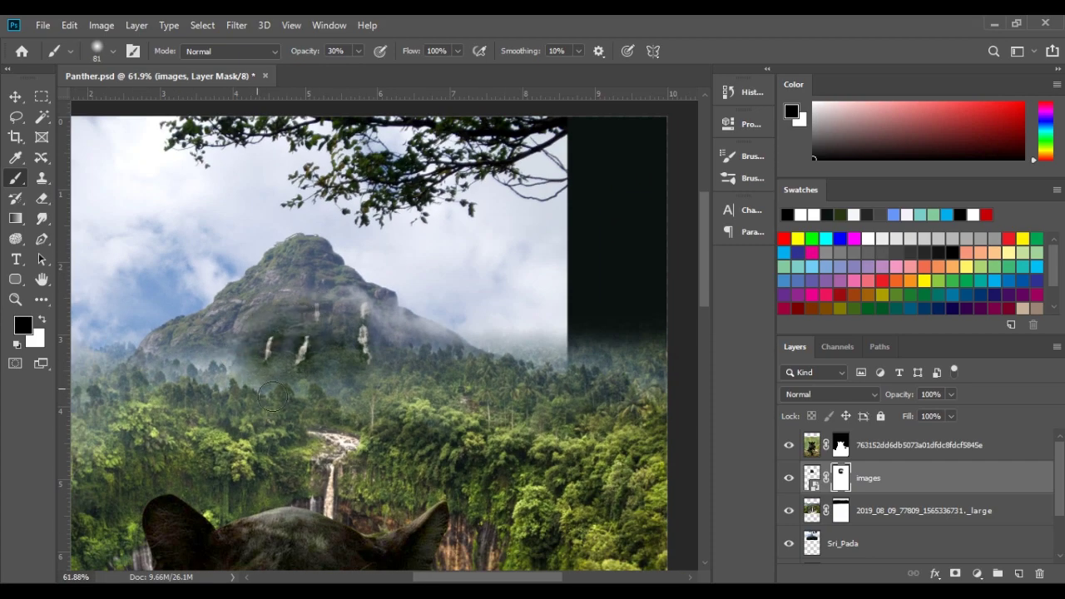
pyautogui.press(']')
pyautogui.press(']')
pyautogui.scroll(-1, 285, 356)
pyautogui.scroll(5, 286, 356)
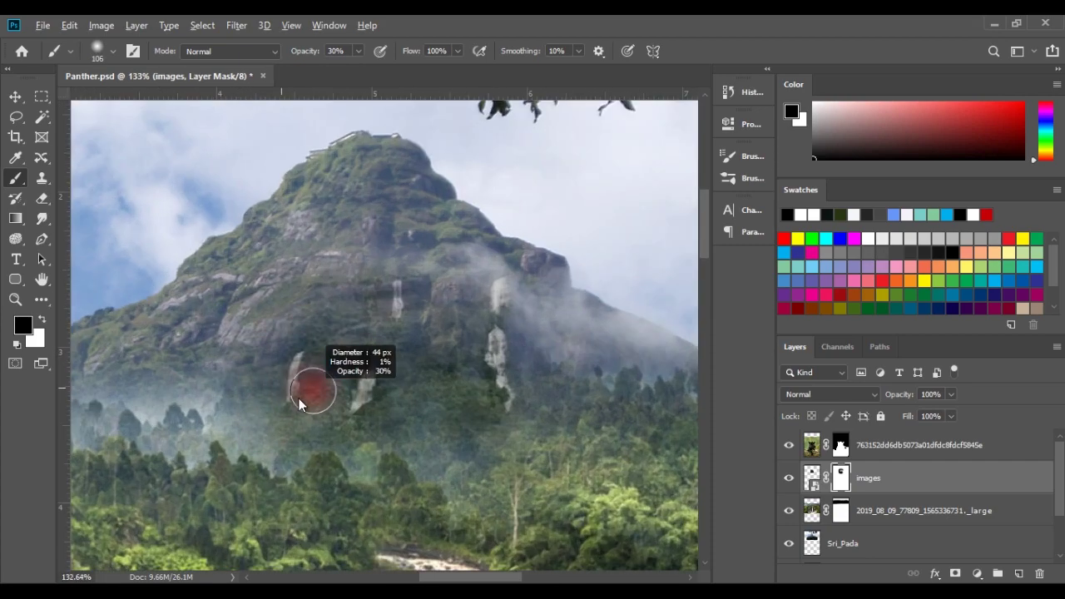
pyautogui.scroll(-2, 416, 320)
pyautogui.scroll(5, 391, 320)
# Paint white to restore parts of the waterfall photo, then return to black
pyautogui.press('x')
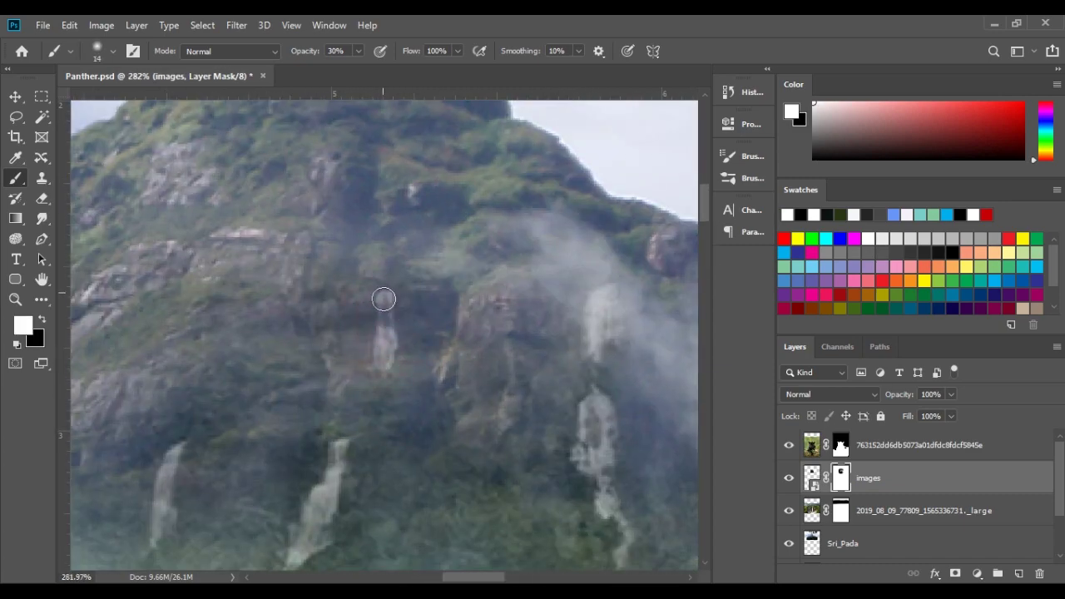
pyautogui.scroll(-2, 384, 298)
pyautogui.scroll(-1, 563, 377)
pyautogui.scroll(-5, 216, 339)
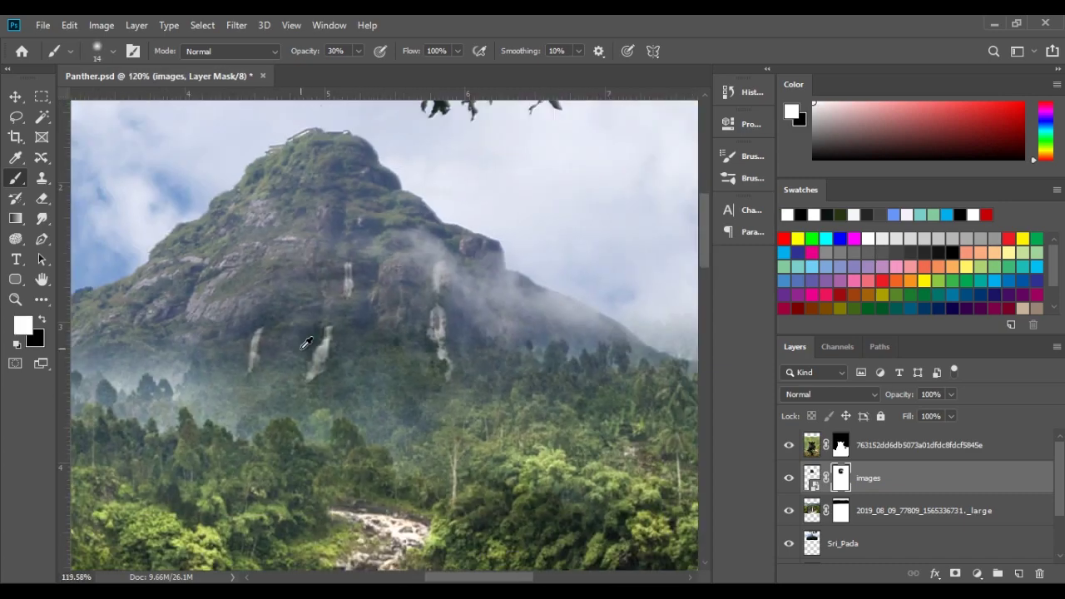
pyautogui.scroll(-3, 332, 333)
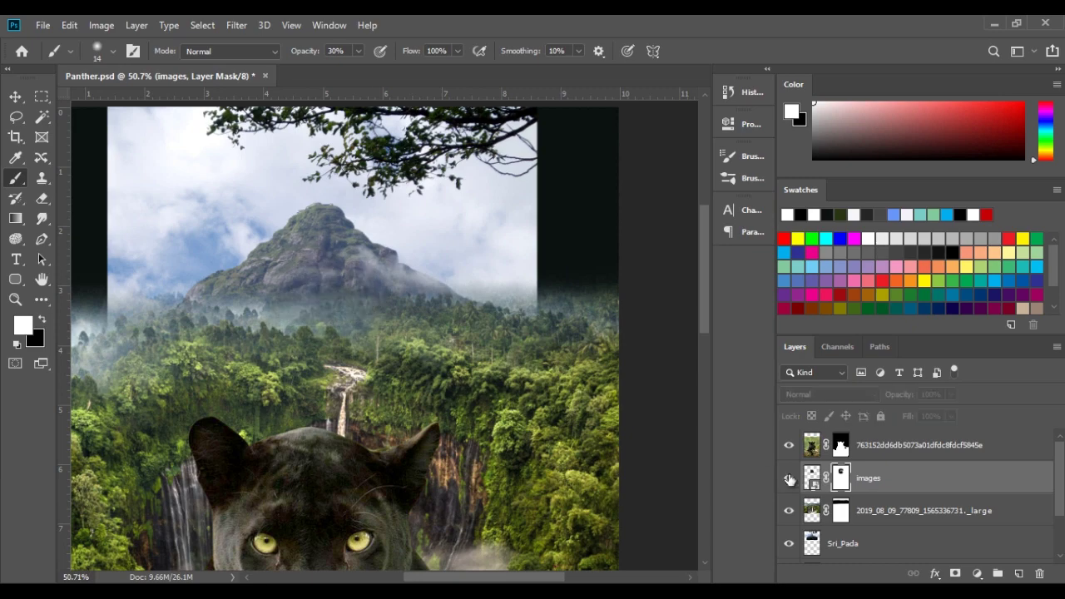
pyautogui.scroll(2, 391, 333)
pyautogui.press('x')
pyautogui.scroll(-3, 249, 263)
pyautogui.scroll(-3, 249, 263)
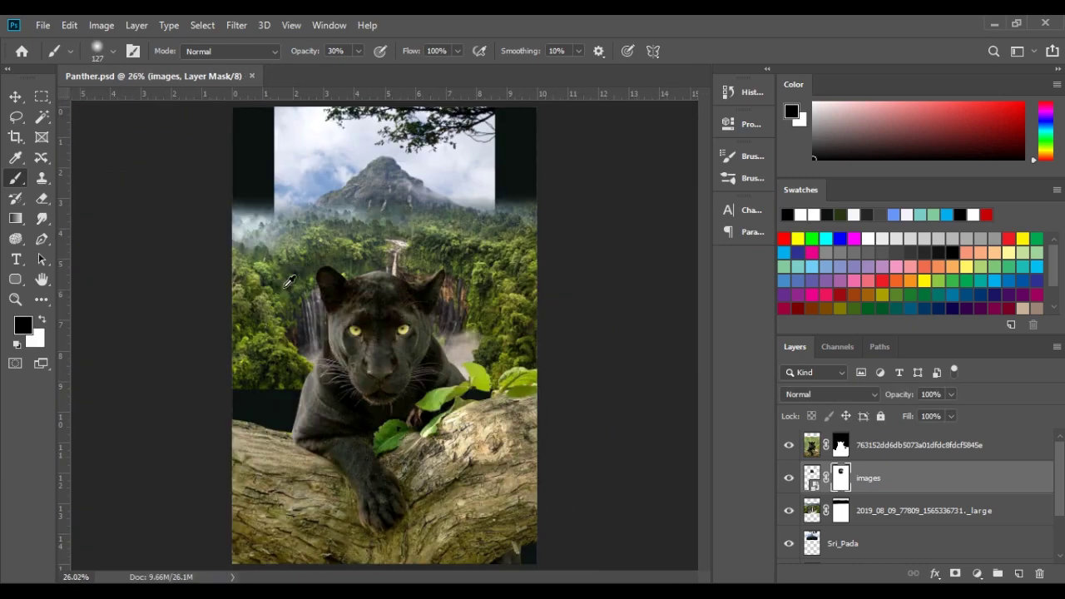
# Target the waterfall photo, undo a trial reorder below the 2019 jungle layer, and nudge its position
pyautogui.press('v')
pyautogui.click(811, 477)
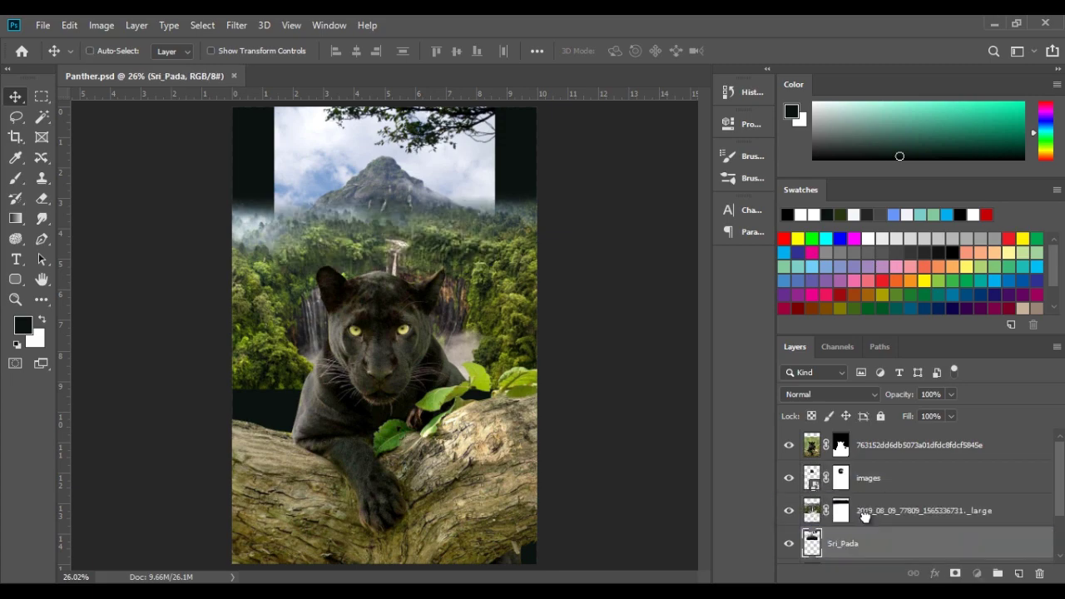
pyautogui.moveTo(858, 531); pyautogui.dragTo(861, 526)
pyautogui.scroll(3, 413, 198)
pyautogui.hotkey('ctrl', 'z')
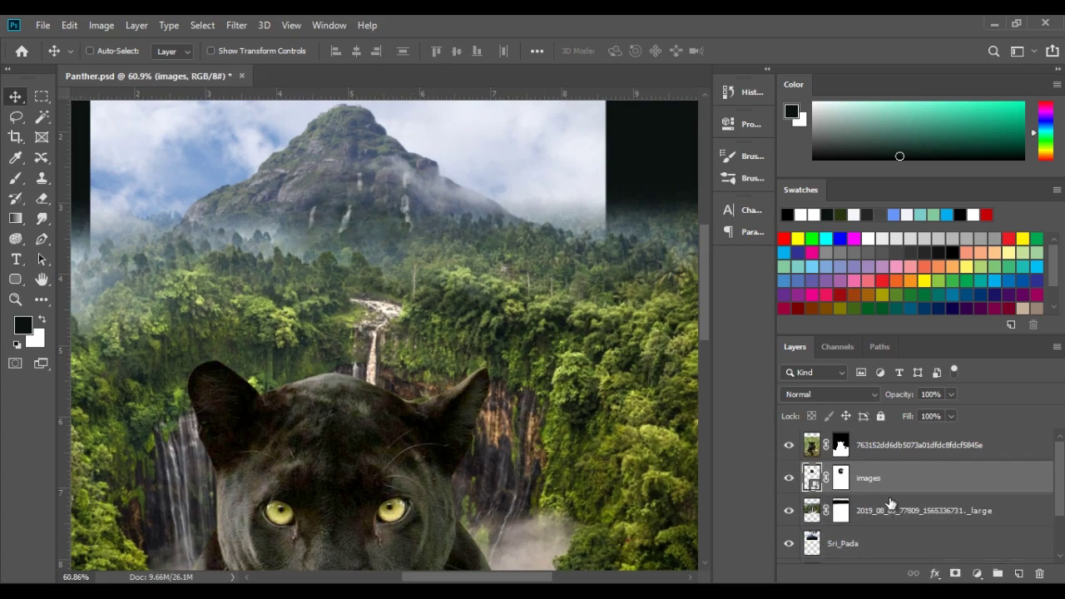
pyautogui.scroll(-1, 442, 260)
pyautogui.scroll(-1, 418, 198)
pyautogui.moveTo(418, 198); pyautogui.dragTo(417, 197)
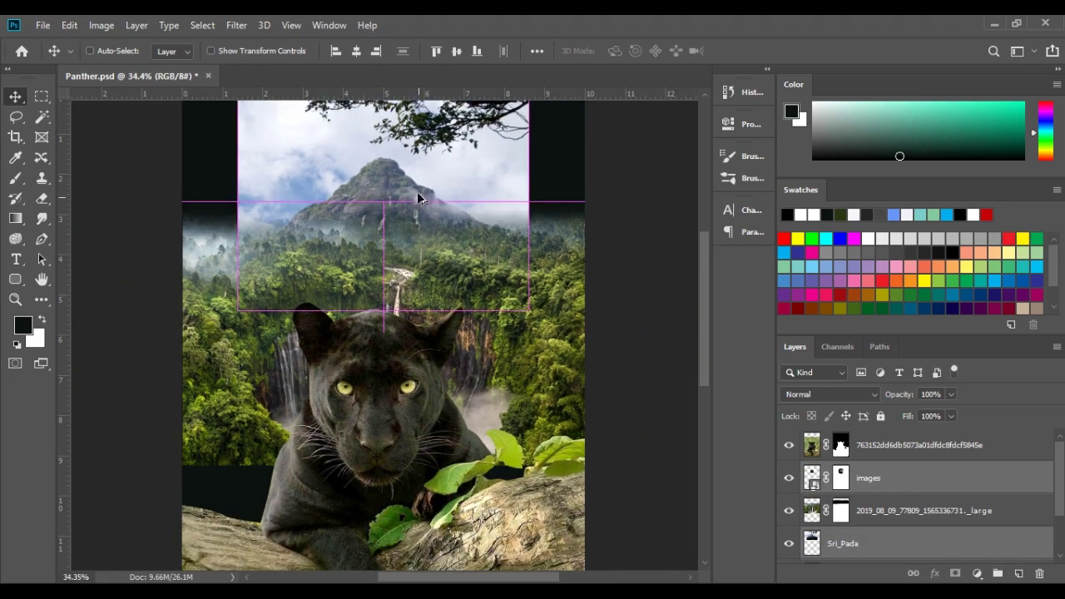
pyautogui.scroll(-1, 417, 197)
pyautogui.scroll(2, 418, 198)
pyautogui.scroll(-2, 915, 499)
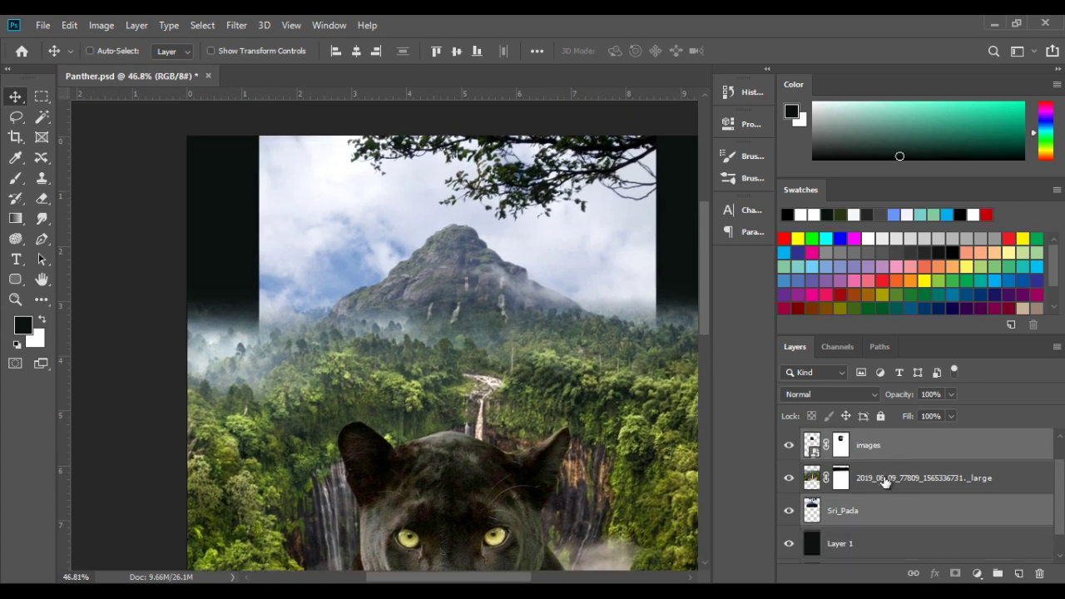
pyautogui.click(840, 514)
# Paint the dark left and right strips sky blue with a roughly 396 px brush
pyautogui.press('b')
pyautogui.keyDown('alt'); pyautogui.click(405, 191); pyautogui.keyUp('alt')
pyautogui.moveTo(370, 268); pyautogui.dragTo(407, 268)
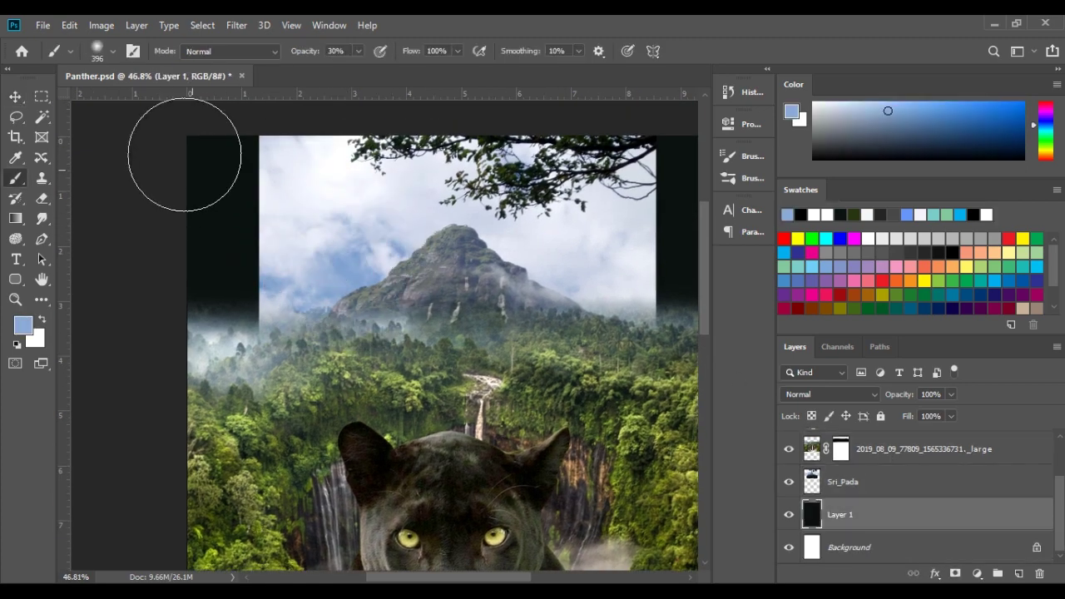
pyautogui.moveTo(230, 165)
pyautogui.mouseDown()
pyautogui.moveTo(231, 131)
pyautogui.moveTo(190, 191)
pyautogui.moveTo(231, 242)
pyautogui.mouseUp()
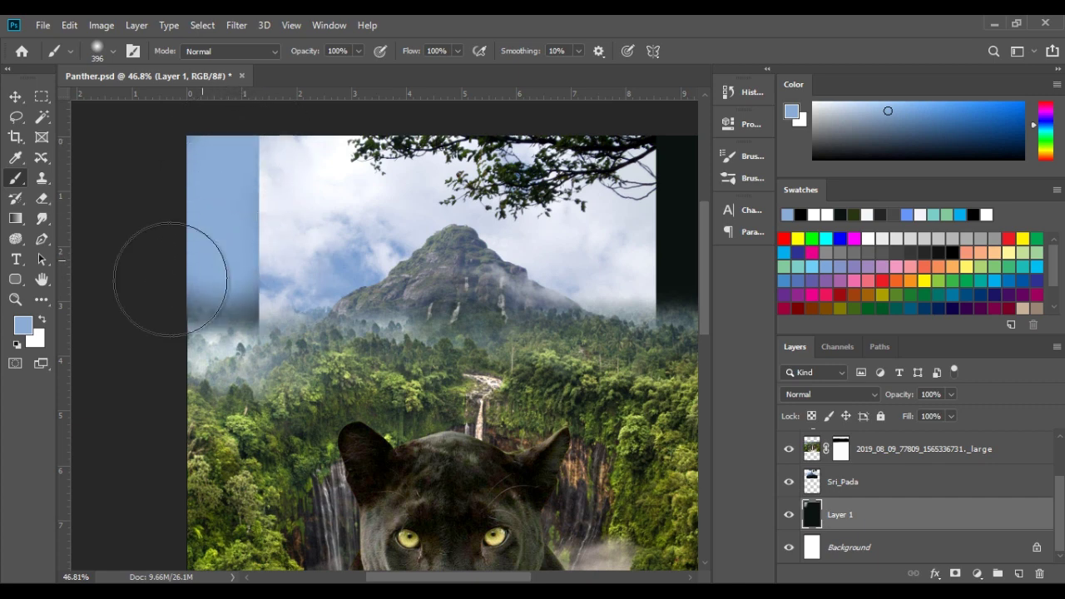
pyautogui.moveTo(674, 208)
pyautogui.mouseDown()
pyautogui.moveTo(629, 261)
pyautogui.moveTo(507, 239)
pyautogui.mouseUp()
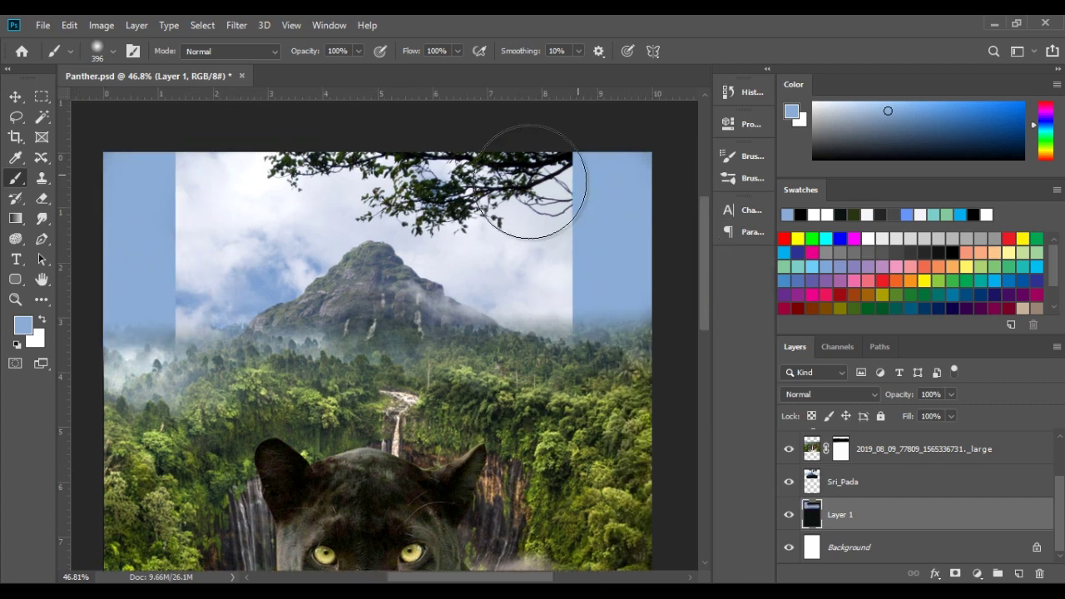
# Add a layer mask to the Sri_Pada mountain layer and set a half-strength brush for blending
pyautogui.scroll(-2, 371, 237)
pyautogui.scroll(-2, 371, 237)
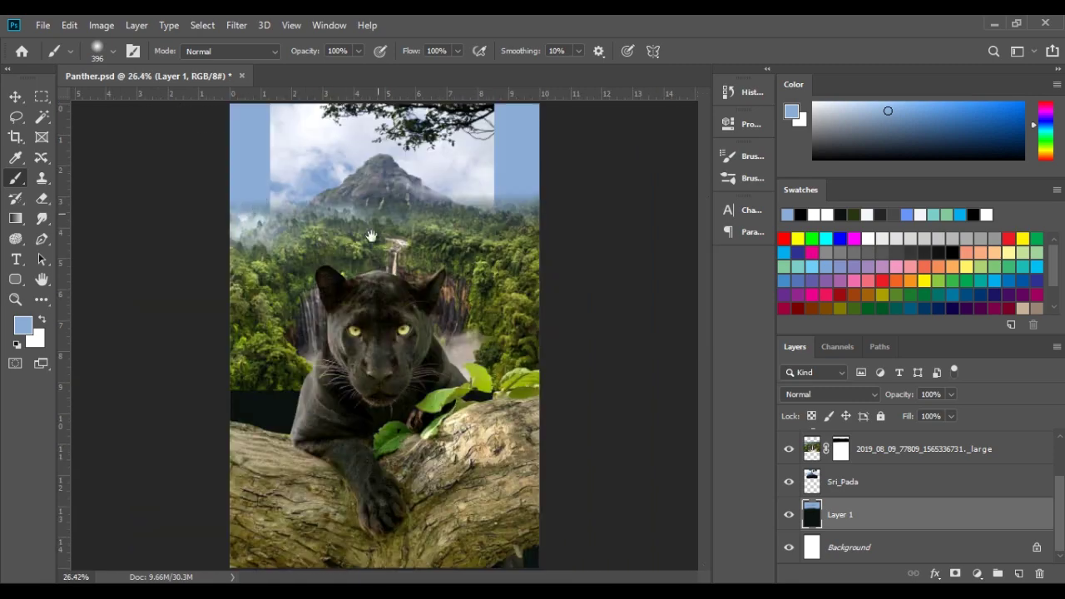
pyautogui.click(17, 99)
pyautogui.hotkey('alt', ']')
pyautogui.click(955, 574)
pyautogui.press('b')
pyautogui.scroll(2, 261, 289)
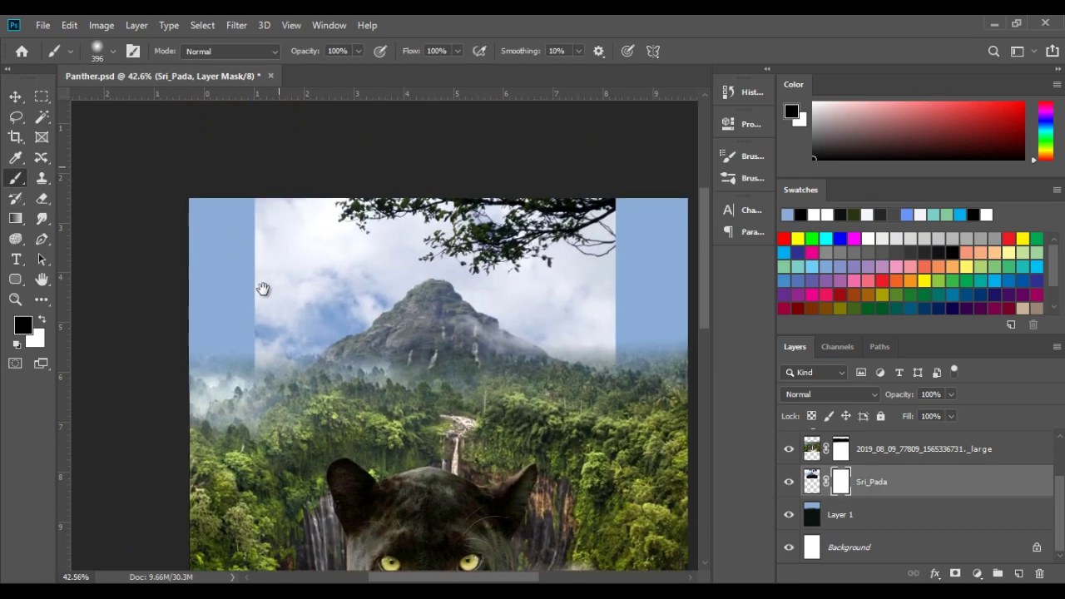
pyautogui.moveTo(210, 296)
pyautogui.mouseDown()
pyautogui.moveTo(260, 287)
pyautogui.moveTo(250, 287)
pyautogui.mouseUp()
pyautogui.press('5')
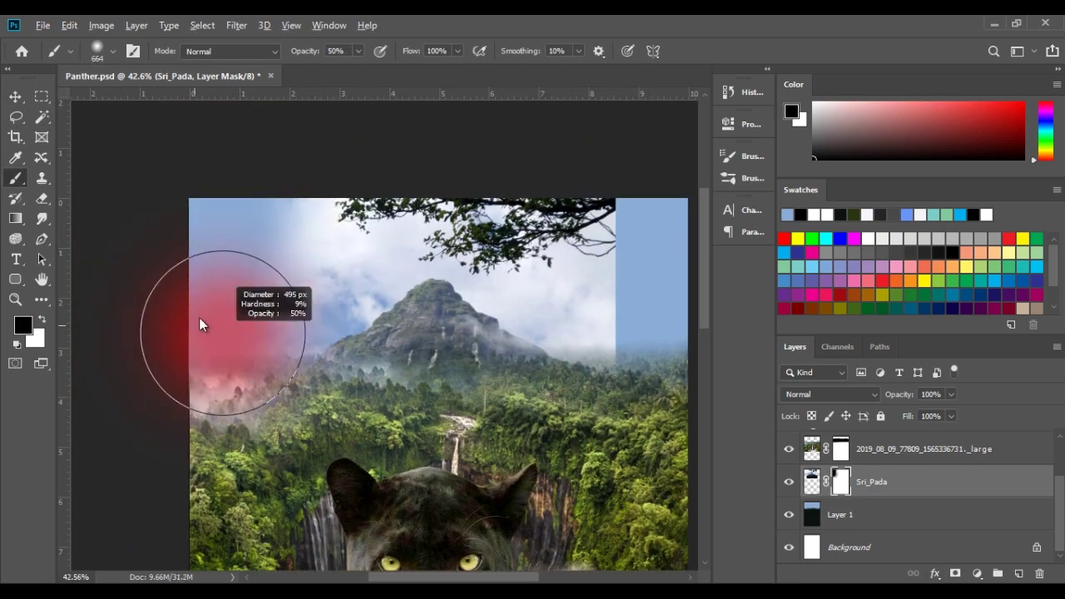
# Switch to the Clone Stamp tool and zoom in on the top-right corner
pyautogui.hscroll(2, 547, 308)
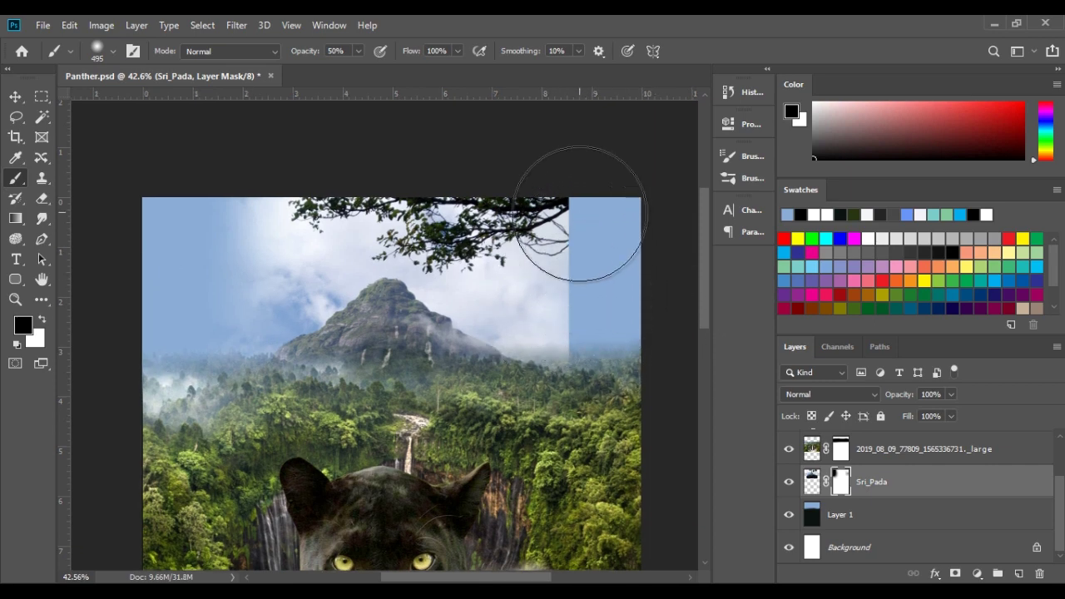
pyautogui.press('v')
pyautogui.press('s')
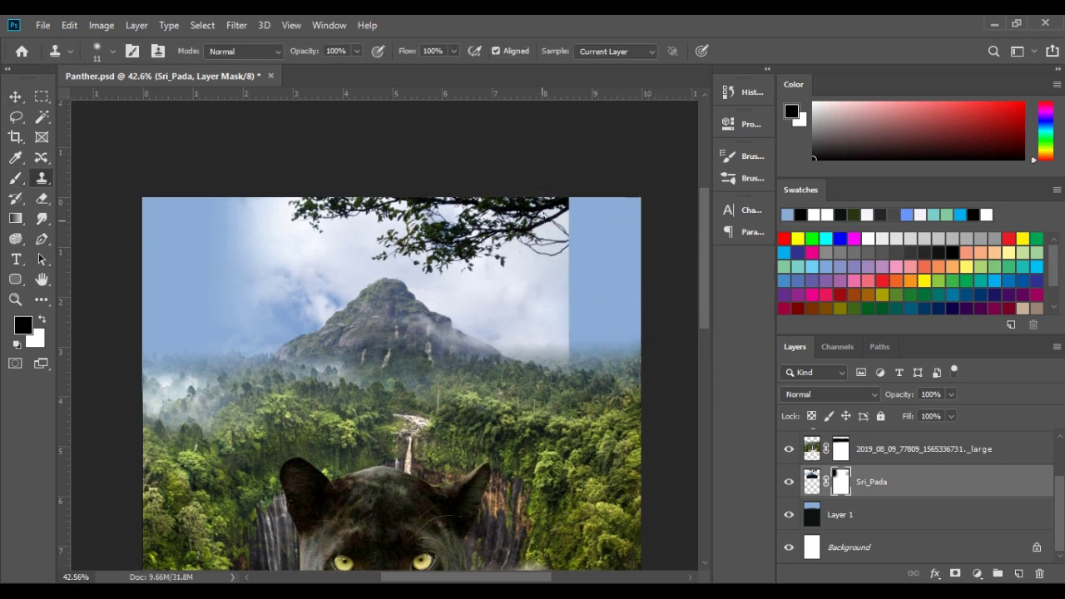
pyautogui.scroll(-3, 525, 243)
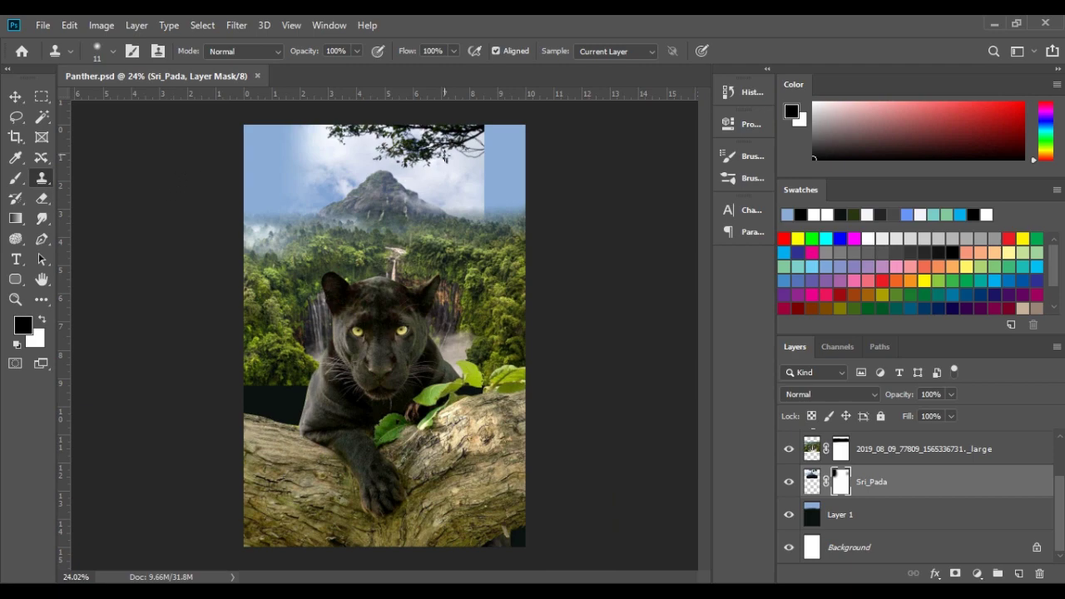
pyautogui.scroll(3, 506, 119)
pyautogui.scroll(2, 506, 119)
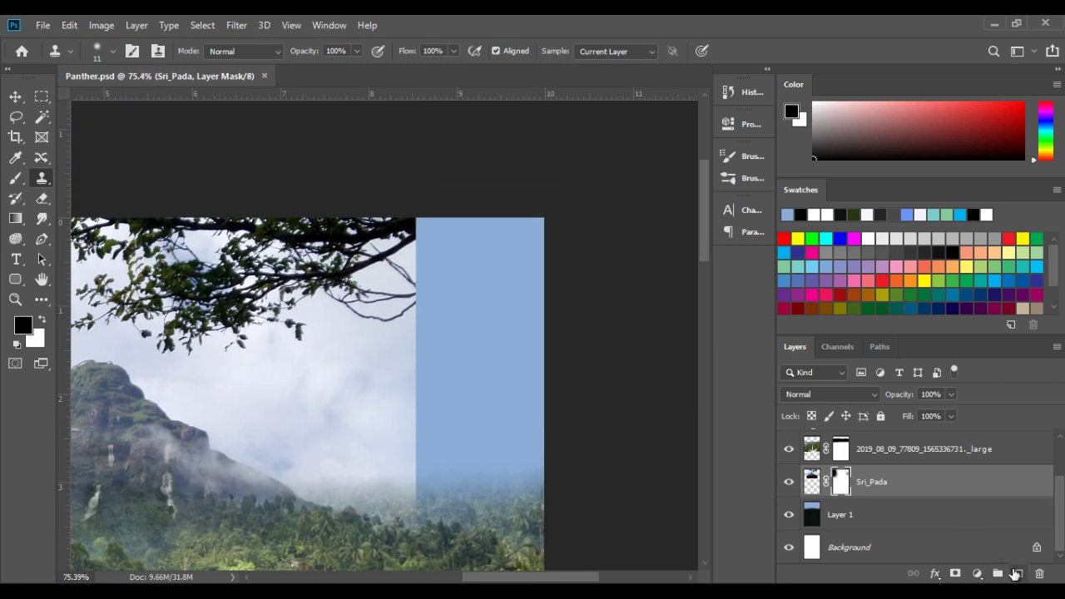
# On a new layer above Sri_Pada, paint a dark branch across the top of the blue strip
pyautogui.click(1016, 574)
pyautogui.press('b')
pyautogui.scroll(2, 416, 233)
pyautogui.moveTo(397, 237); pyautogui.dragTo(680, 225)
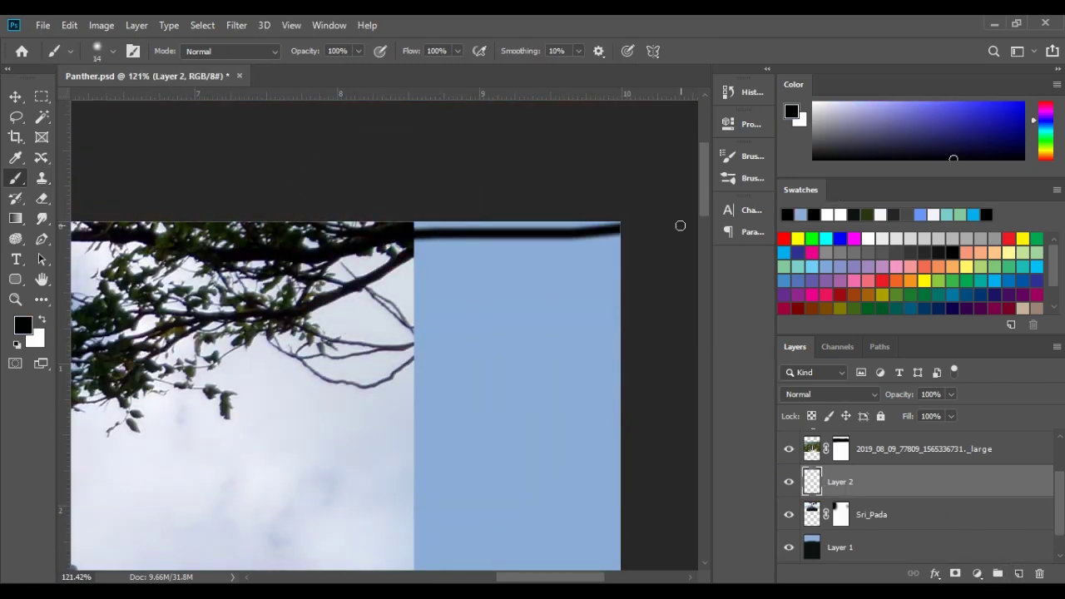
pyautogui.keyDown('shift'); pyautogui.click(403, 230); pyautogui.keyUp('shift')
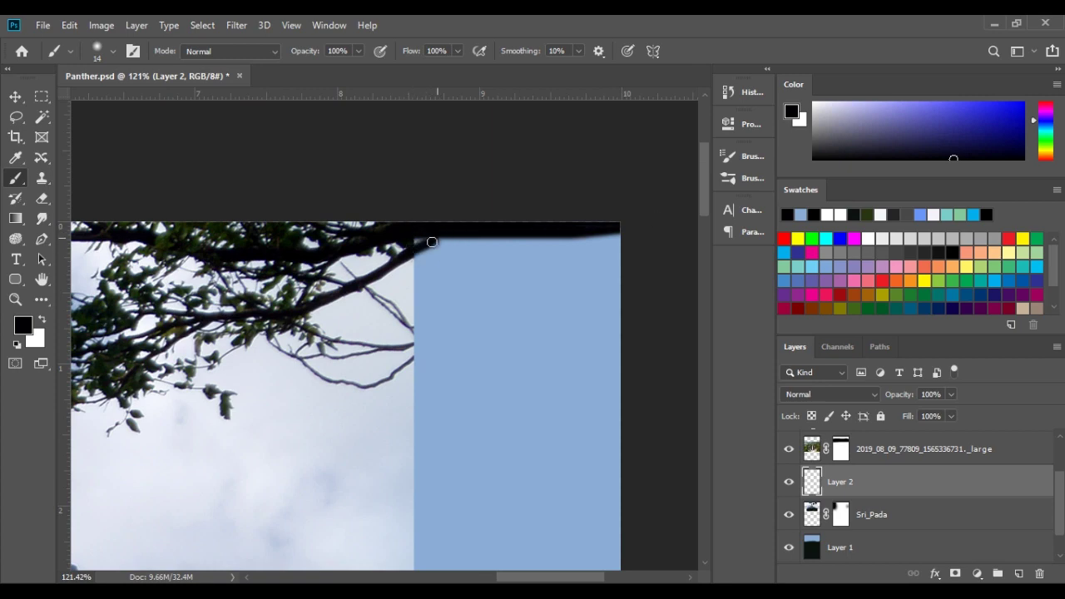
# Sample the dark blue-purple twig colour and paint the branch down the right edge with a smaller brush
pyautogui.keyDown('alt'); pyautogui.click(388, 232); pyautogui.keyUp('alt')
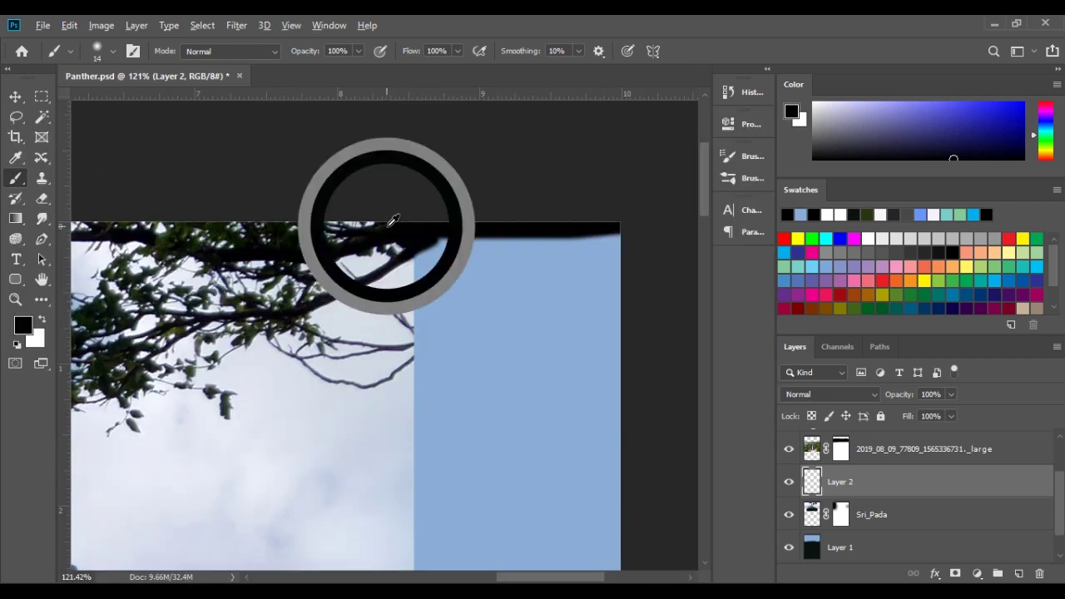
pyautogui.press('super')
pyautogui.press('super')
pyautogui.keyDown('alt'); pyautogui.click(413, 326); pyautogui.keyUp('alt')
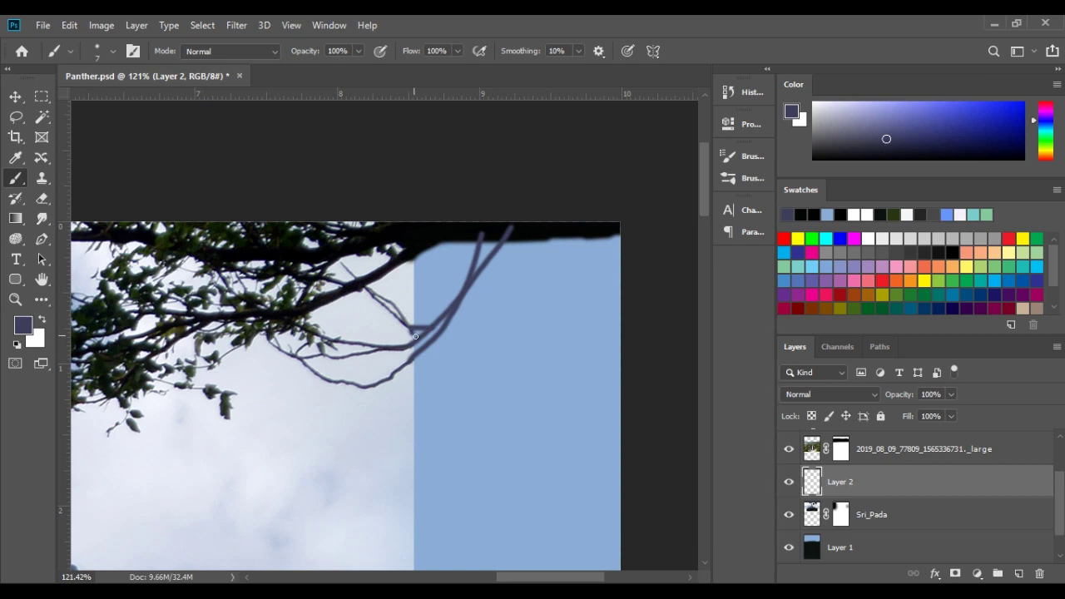
pyautogui.moveTo(415, 336)
pyautogui.mouseDown()
pyautogui.moveTo(463, 290)
pyautogui.moveTo(440, 277)
pyautogui.mouseUp()
pyautogui.press('d')
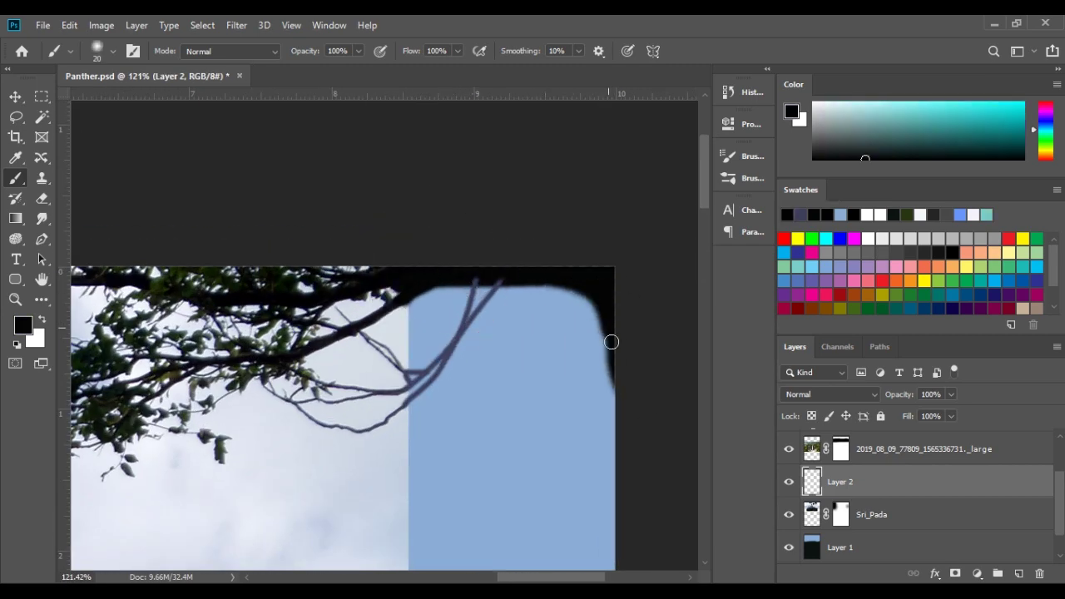
pyautogui.moveTo(611, 341); pyautogui.dragTo(520, 290)
pyautogui.scroll(3, 520, 290)
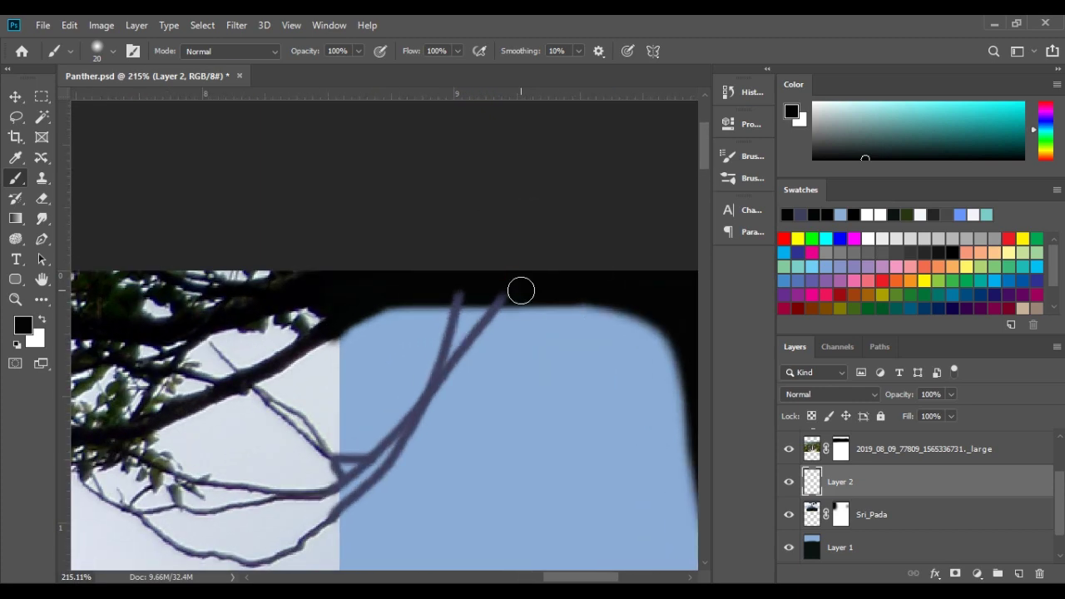
pyautogui.press('[')
pyautogui.press('[')
pyautogui.press('[')
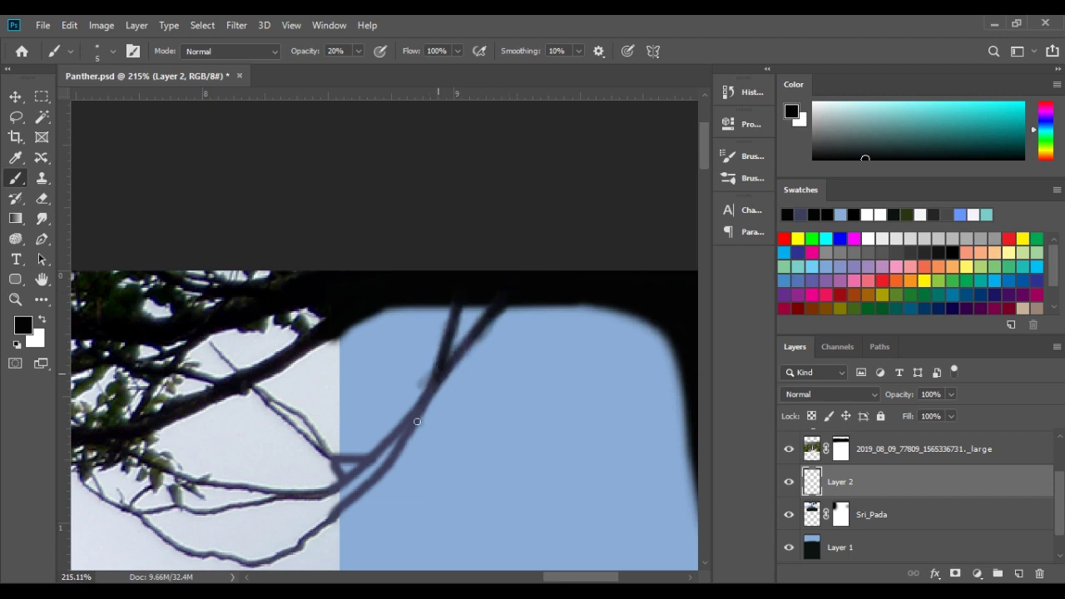
# Sample the pale sky colour and paint it at full opacity over the blue strip near the twigs
pyautogui.scroll(-3, 370, 484)
pyautogui.hscroll(-1, 370, 483)
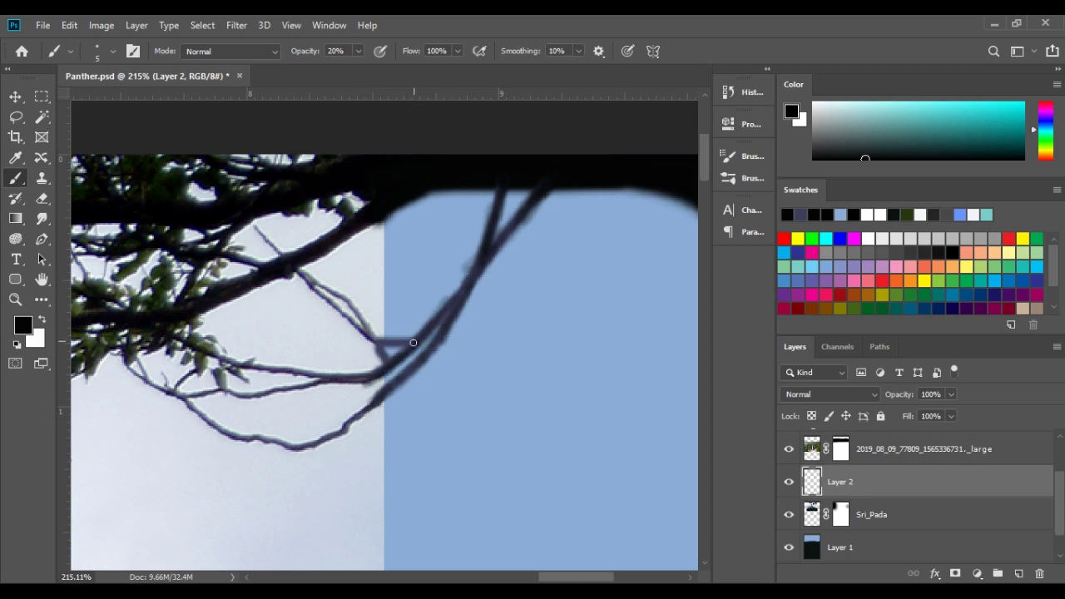
pyautogui.scroll(-3, 393, 361)
pyautogui.scroll(-2, 394, 362)
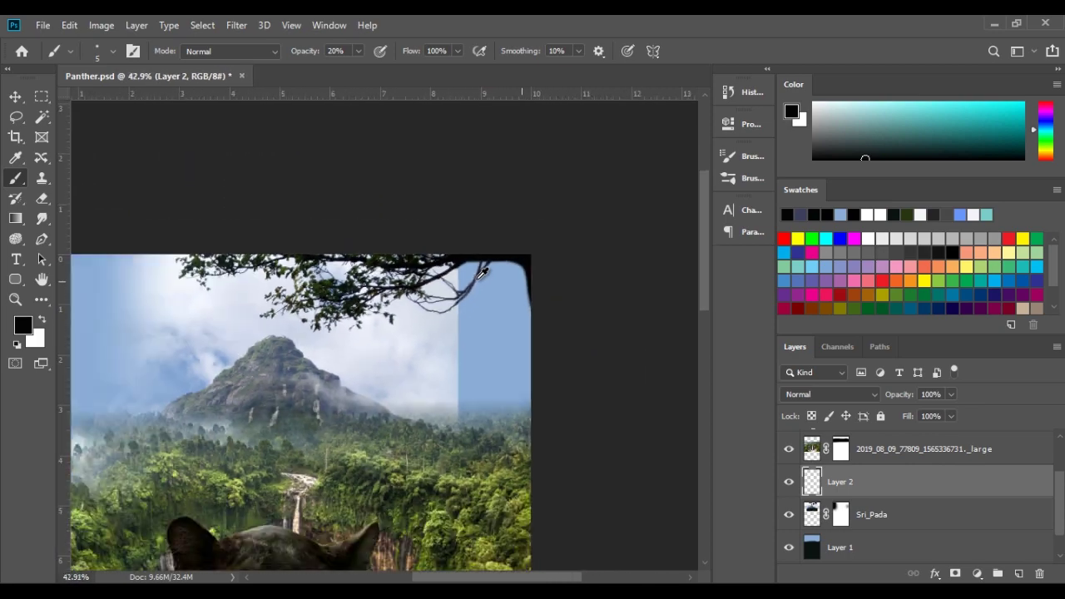
pyautogui.scroll(3, 433, 275)
pyautogui.scroll(2, 432, 275)
pyautogui.keyDown('alt'); pyautogui.click(428, 266); pyautogui.keyUp('alt')
pyautogui.press('0')
pyautogui.moveTo(439, 276)
pyautogui.mouseDown()
pyautogui.moveTo(464, 221)
pyautogui.moveTo(499, 218)
pyautogui.moveTo(447, 325)
pyautogui.moveTo(438, 321)
pyautogui.moveTo(547, 206)
pyautogui.mouseUp()
# Extend the pale sky along the branch edge and over more of the blue strip
pyautogui.scroll(2, 450, 235)
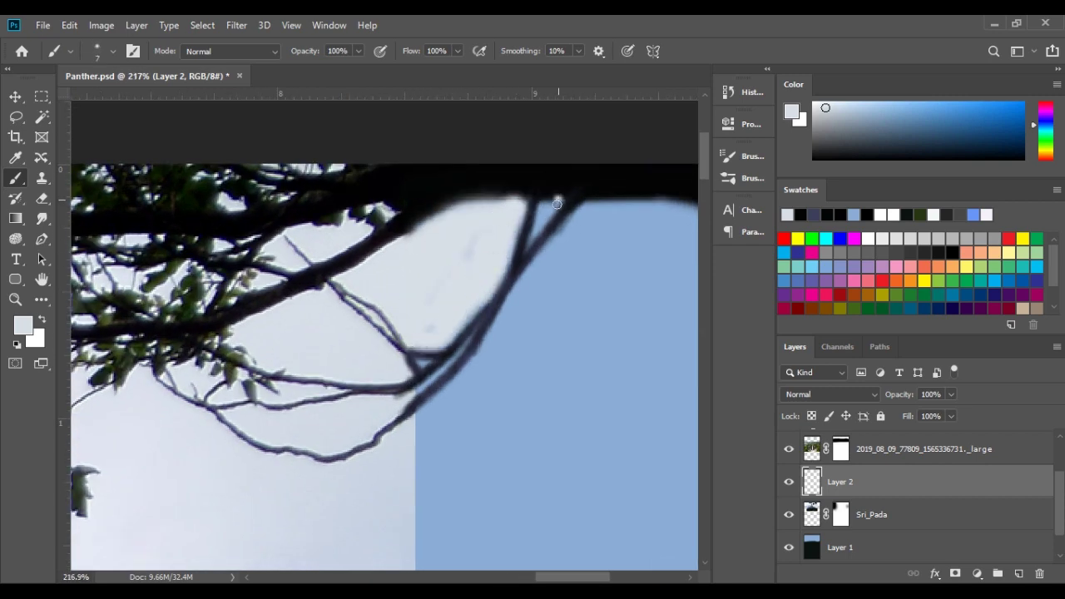
pyautogui.scroll(-1, 530, 248)
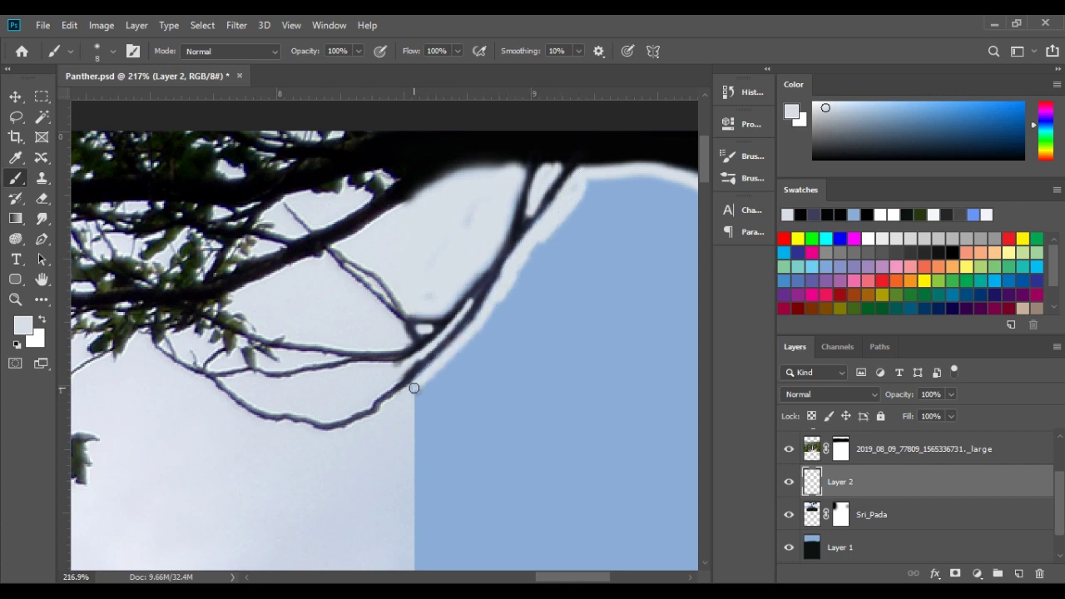
pyautogui.scroll(-2, 606, 206)
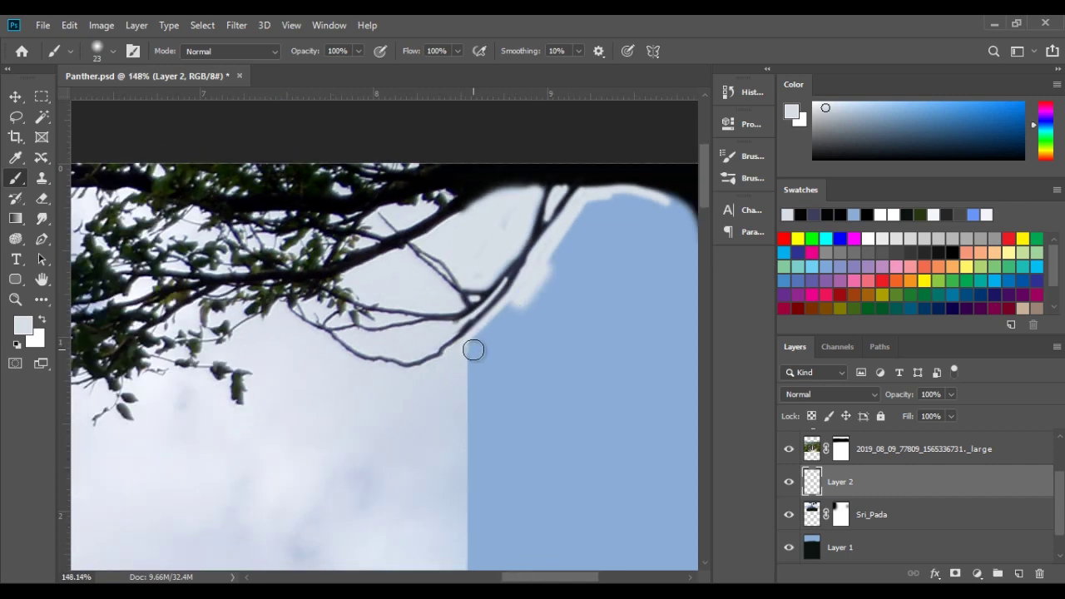
pyautogui.moveTo(474, 349); pyautogui.dragTo(499, 323)
pyautogui.hscroll(3, 588, 238)
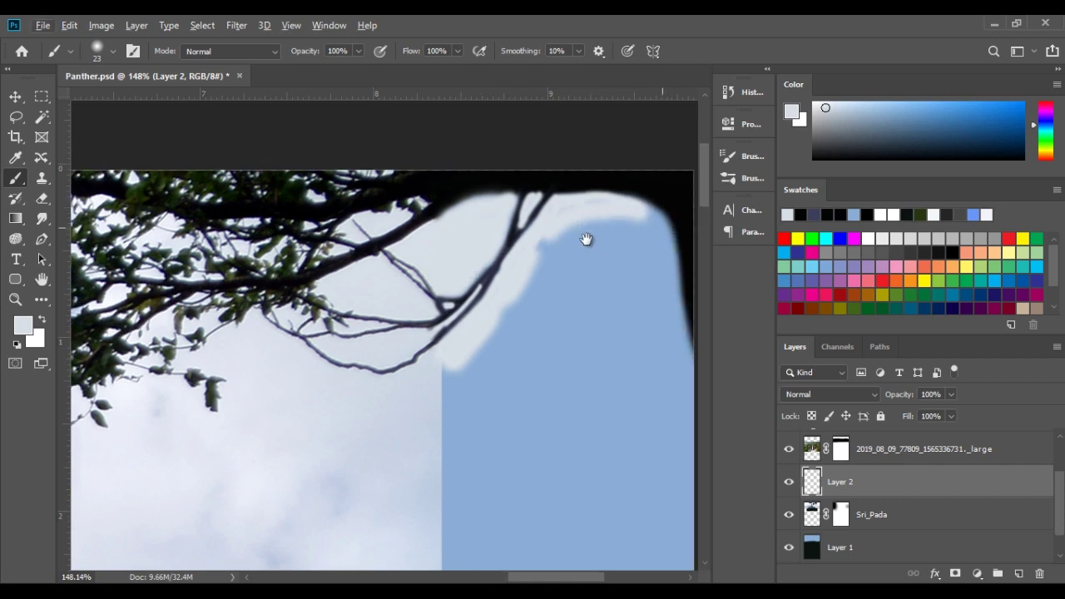
pyautogui.moveTo(607, 230); pyautogui.dragTo(622, 399)
pyautogui.moveTo(502, 252)
pyautogui.mouseDown()
pyautogui.moveTo(607, 385)
pyautogui.moveTo(466, 314)
pyautogui.mouseUp()
pyautogui.scroll(-1, 466, 313)
pyautogui.scroll(-3, 539, 311)
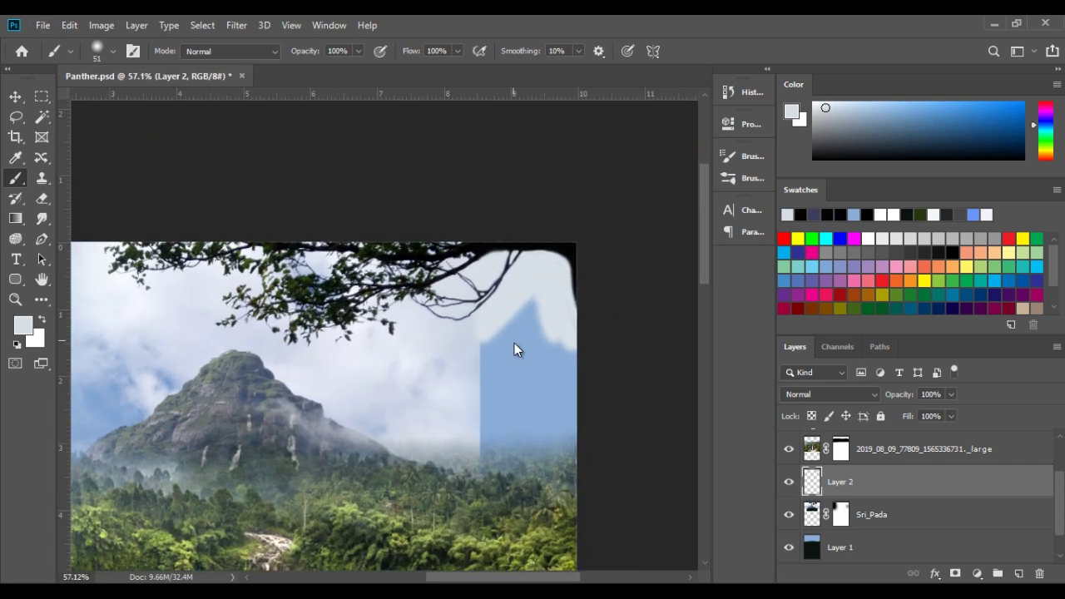
# Stamp a cloud in the upper-left sky with the Cloud485 brush at 60% opacity
pyautogui.scroll(-1, 452, 397)
pyautogui.rightClick(373, 306)
pyautogui.moveTo(546, 447); pyautogui.dragTo(549, 497)
pyautogui.press('Escape')
pyautogui.keyDown('alt'); pyautogui.scroll(3, 541, 294); pyautogui.keyUp('alt')
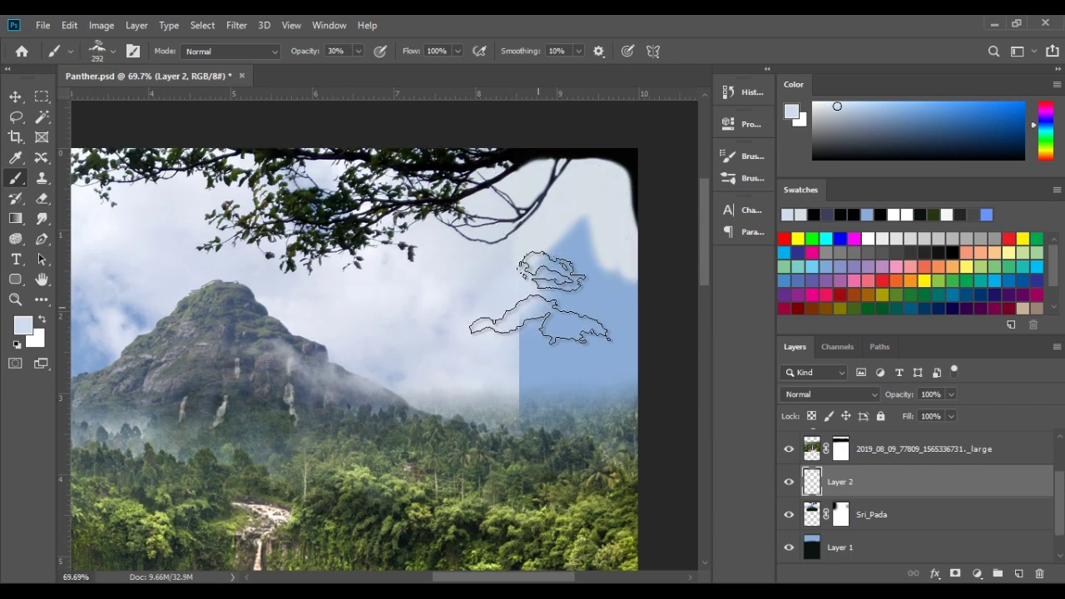
pyautogui.hscroll(-5, 380, 352)
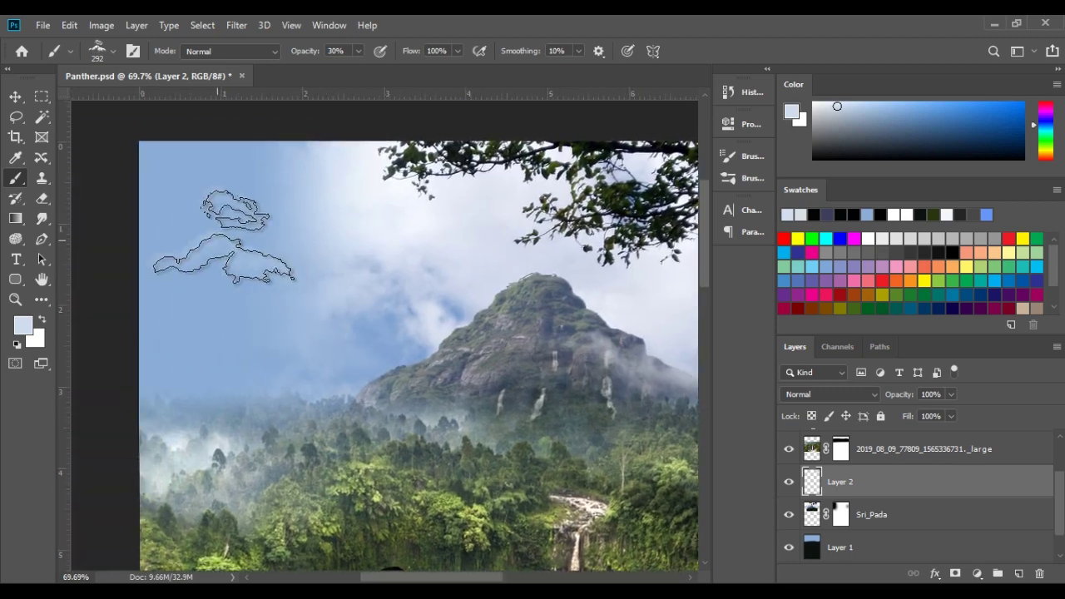
pyautogui.rightClick(416, 272)
pyautogui.click(467, 473)
pyautogui.press('Escape')
pyautogui.press('6')
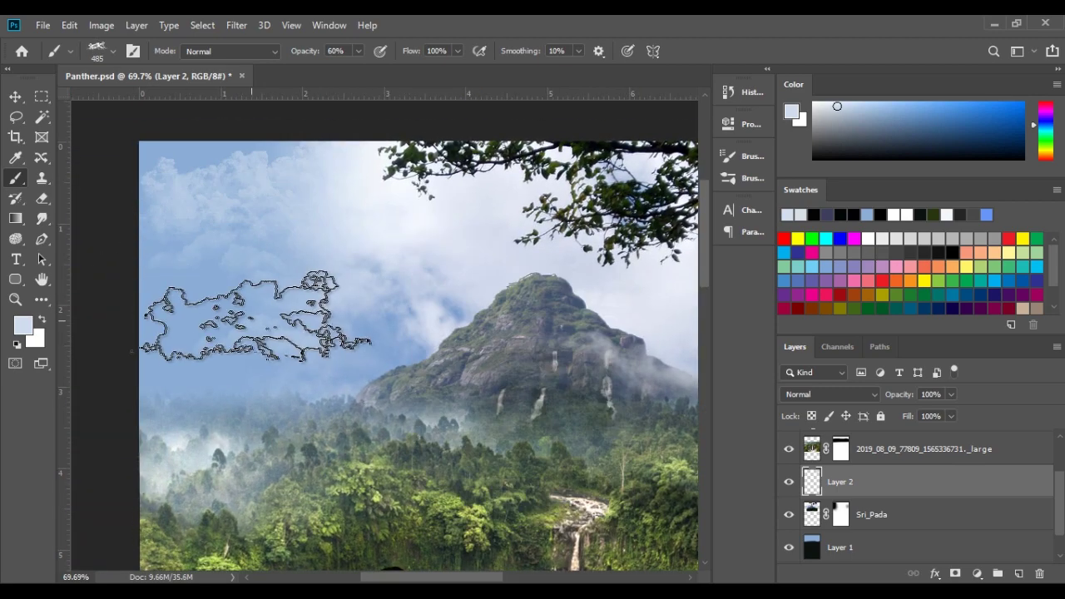
pyautogui.click(490, 358)
# Stamp more clouds across the upper-left sky with the larger Clouds886 brush, then sample a mid-blue
pyautogui.moveTo(616, 355); pyautogui.dragTo(365, 338)
pyautogui.rightClick(406, 283)
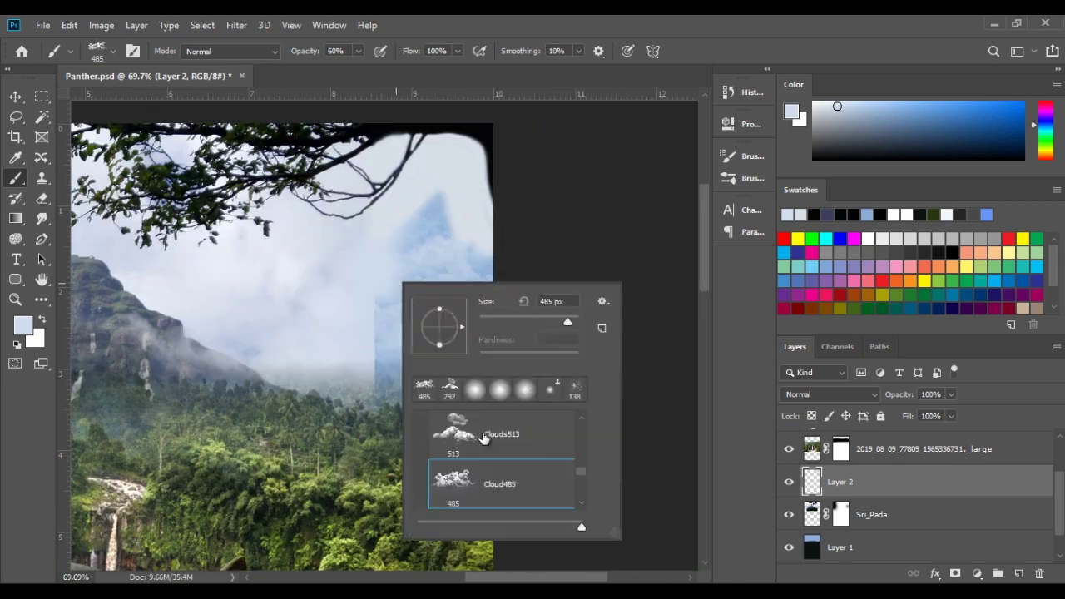
pyautogui.click(486, 479)
pyautogui.press('Escape')
pyautogui.scroll(-3, 370, 304)
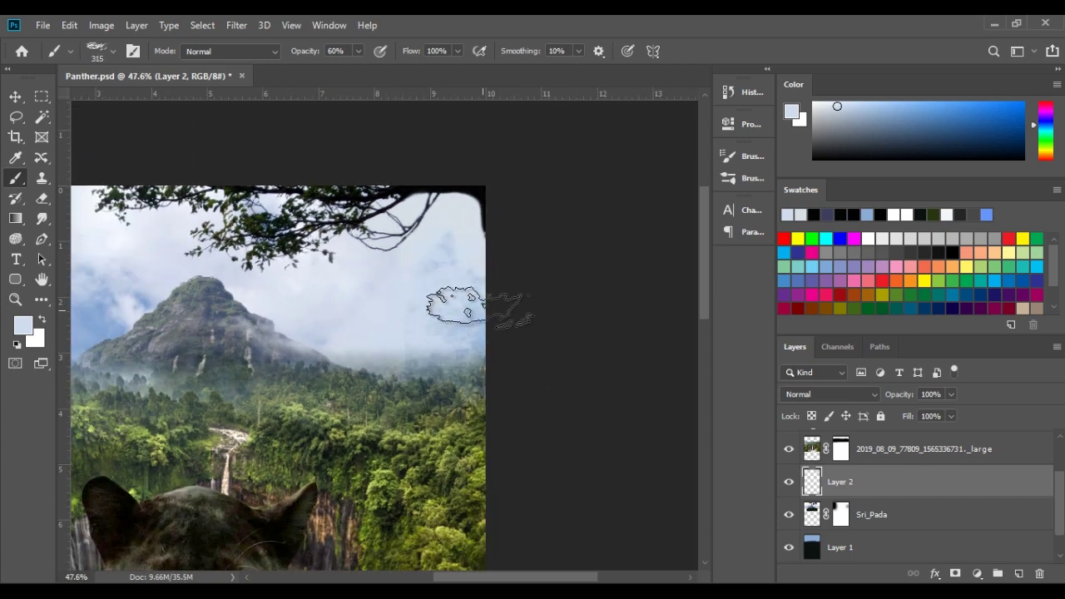
pyautogui.moveTo(434, 302); pyautogui.dragTo(625, 290)
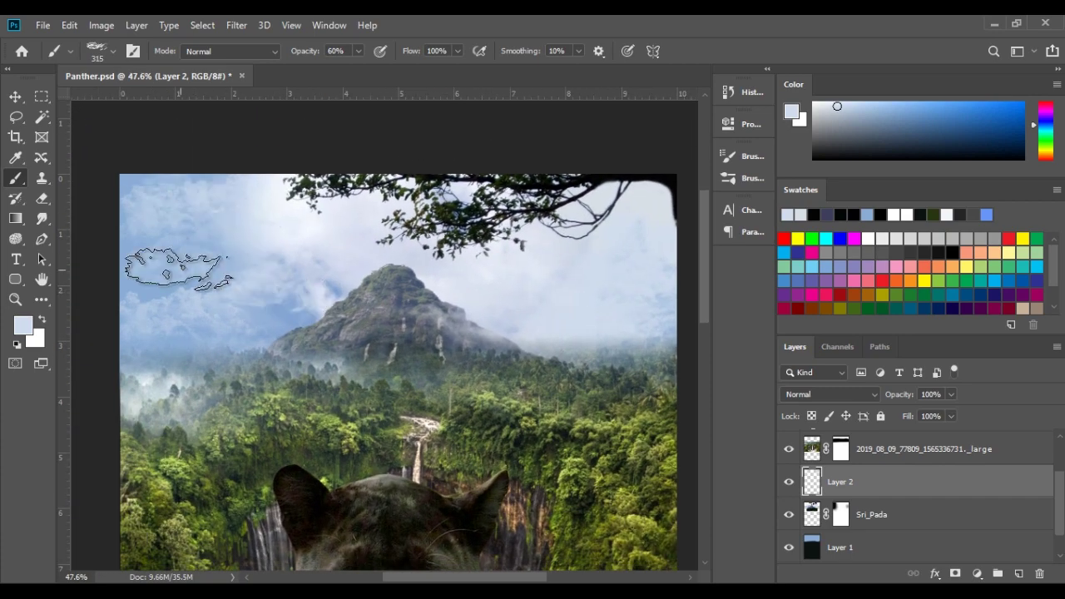
pyautogui.moveTo(178, 261); pyautogui.dragTo(83, 266)
pyautogui.keyDown('alt'); pyautogui.click(196, 315); pyautogui.keyUp('alt')
# Reset the paint colours to black and white and sample the black branch colour
pyautogui.rightClick(518, 296)
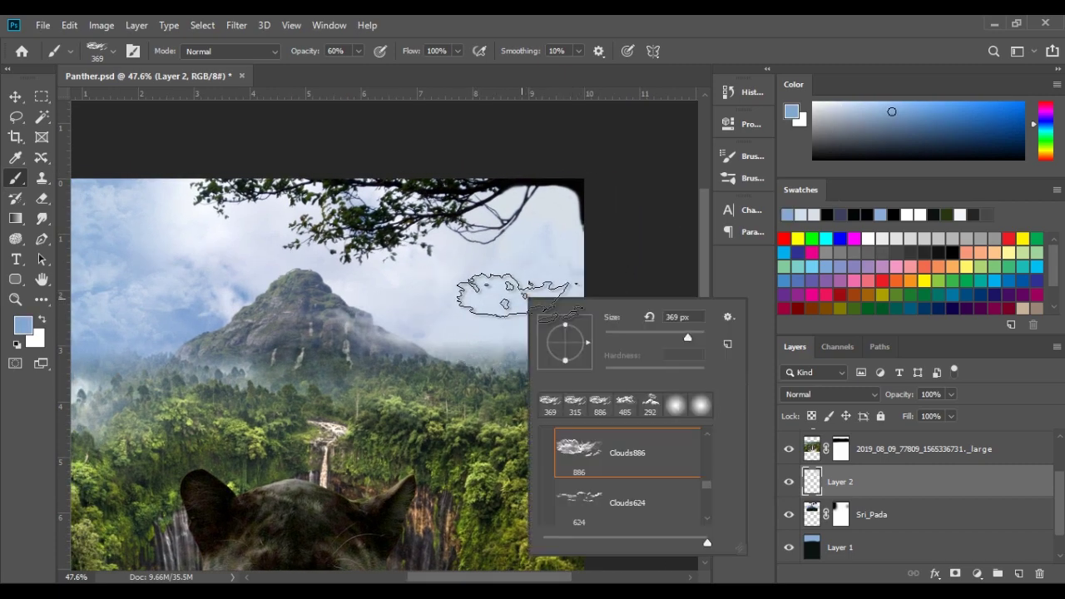
pyautogui.press('Escape')
pyautogui.rightClick(508, 289)
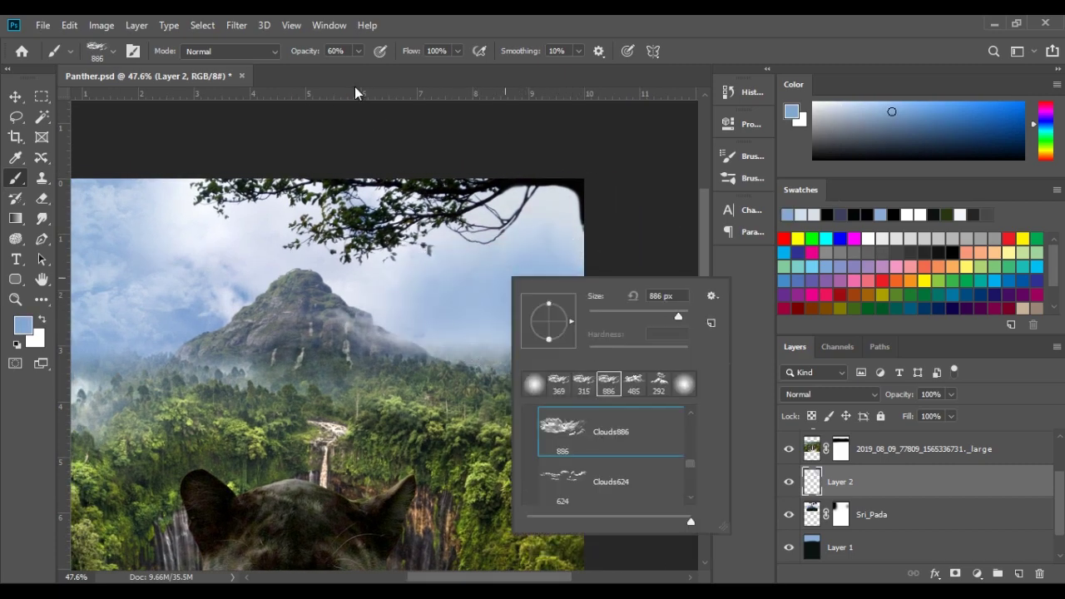
pyautogui.press('Escape')
pyautogui.press('d')
pyautogui.press('x')
pyautogui.scroll(-3, 414, 363)
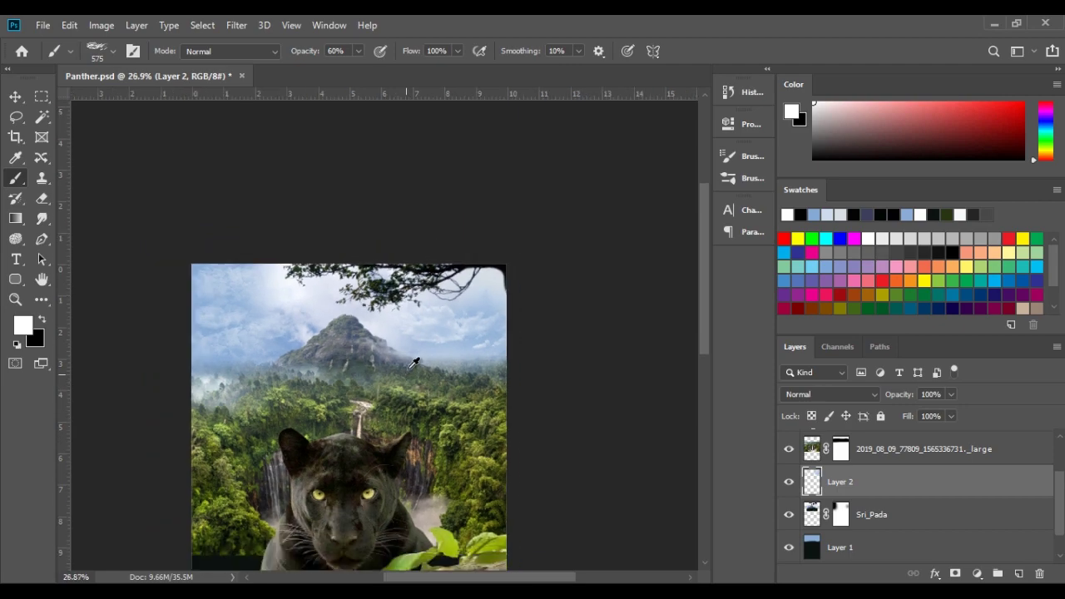
pyautogui.scroll(3, 413, 362)
pyautogui.rightClick(495, 274)
pyautogui.press('Escape')
pyautogui.scroll(3, 447, 333)
pyautogui.keyDown('alt'); pyautogui.click(525, 218); pyautogui.keyUp('alt')
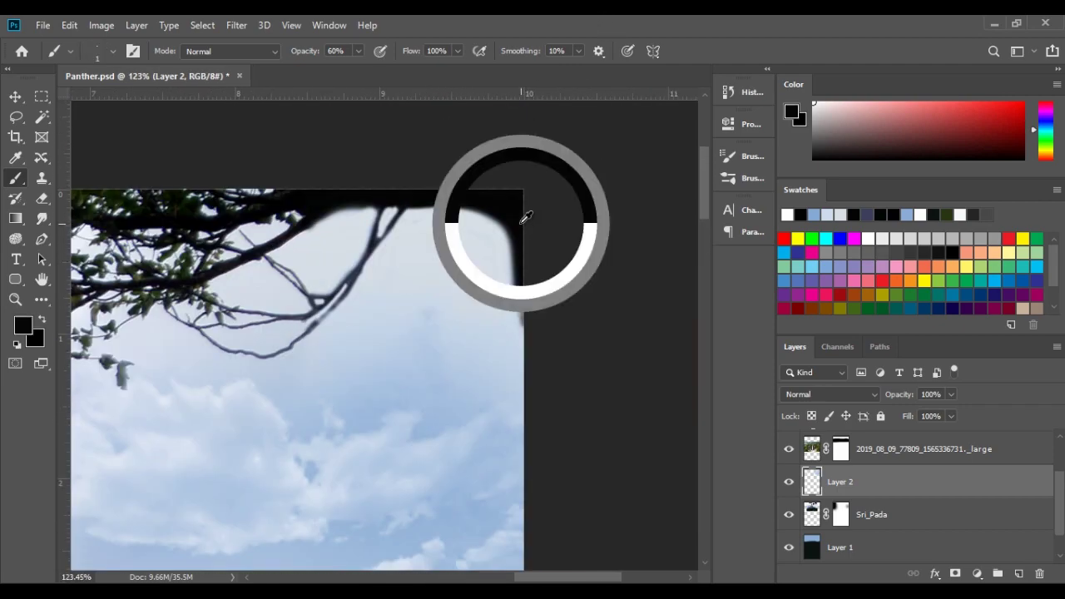
# Move the waterfall layer below the images layer and position it behind the panther
pyautogui.press('0')
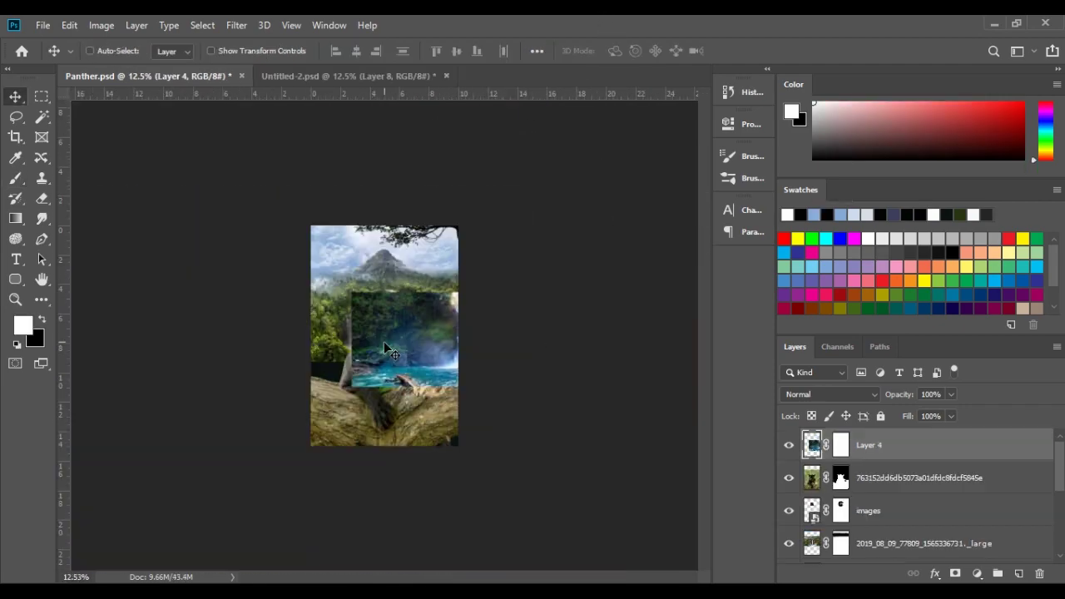
pyautogui.moveTo(383, 341); pyautogui.dragTo(337, 340)
pyautogui.moveTo(862, 464); pyautogui.dragTo(863, 524)
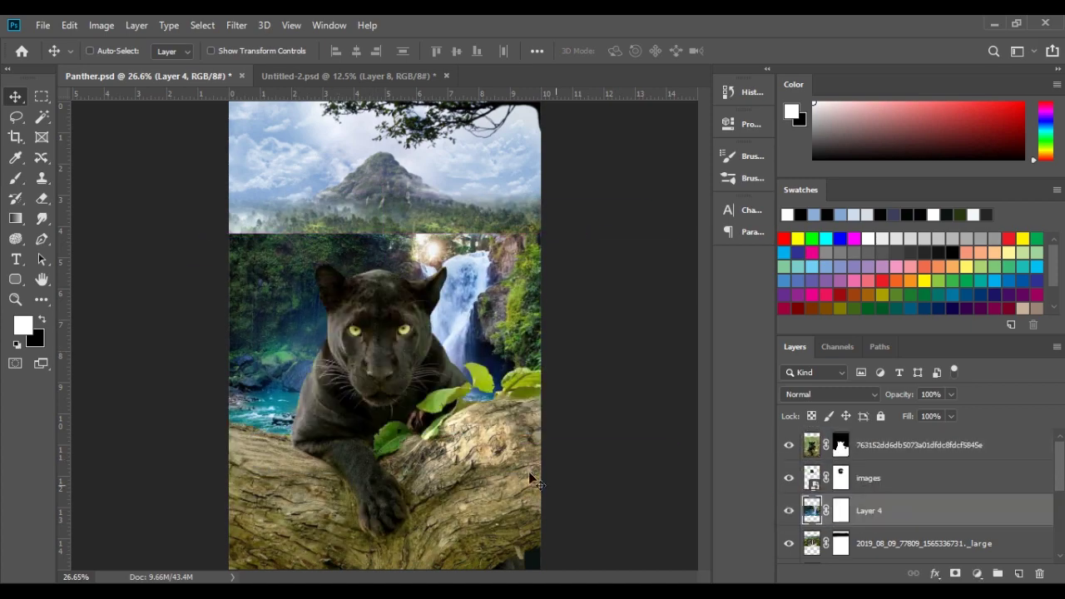
pyautogui.scroll(1, 470, 308)
pyautogui.moveTo(470, 302)
pyautogui.mouseDown()
pyautogui.moveTo(487, 308)
pyautogui.moveTo(502, 297)
pyautogui.mouseUp()
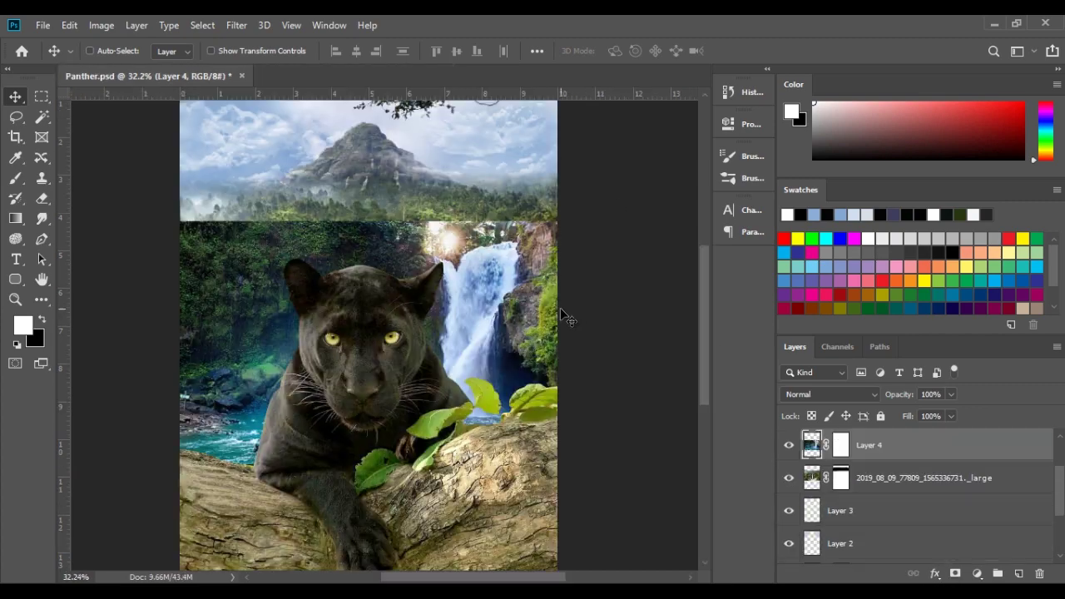
# Blend the hard sky-jungle seam by painting the mask with a soft black round brush
pyautogui.press('b')
pyautogui.rightClick(291, 266)
pyautogui.press('Escape')
pyautogui.press('x')
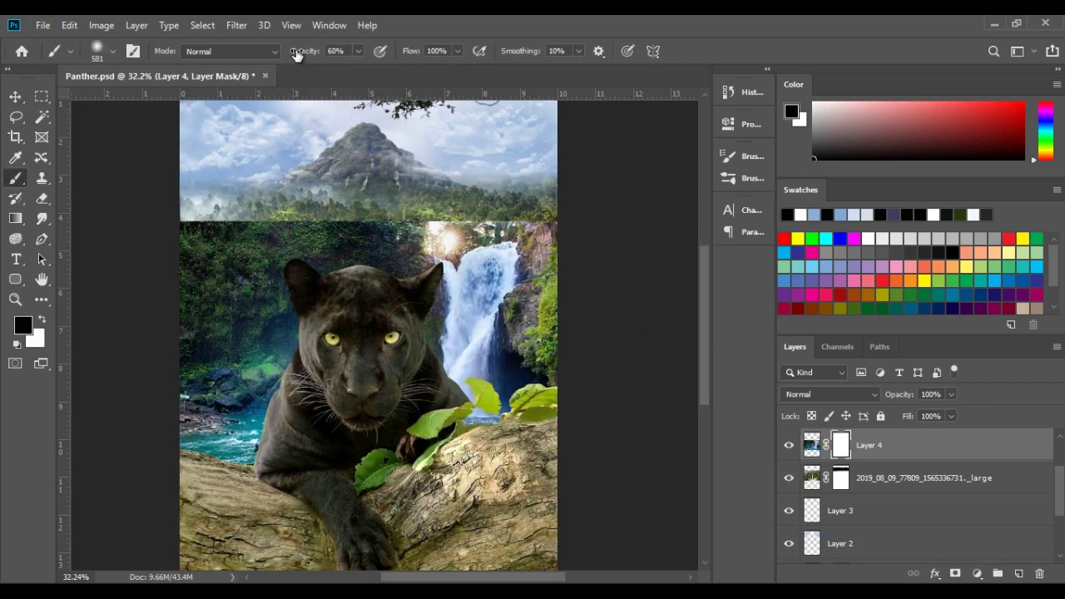
pyautogui.moveTo(358, 208); pyautogui.dragTo(533, 217)
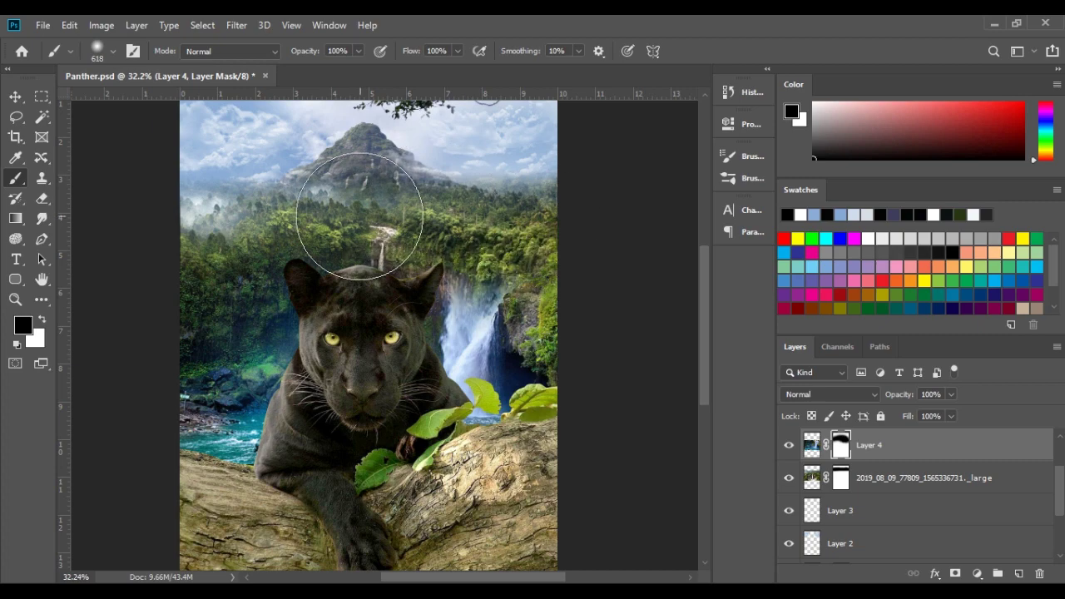
# Move the jungle layer down with Free Transform and reveal more of the waterfall
pyautogui.hotkey('ctrl', 't')
pyautogui.hotkey('ctrl', '0')
pyautogui.moveTo(473, 328); pyautogui.dragTo(477, 337)
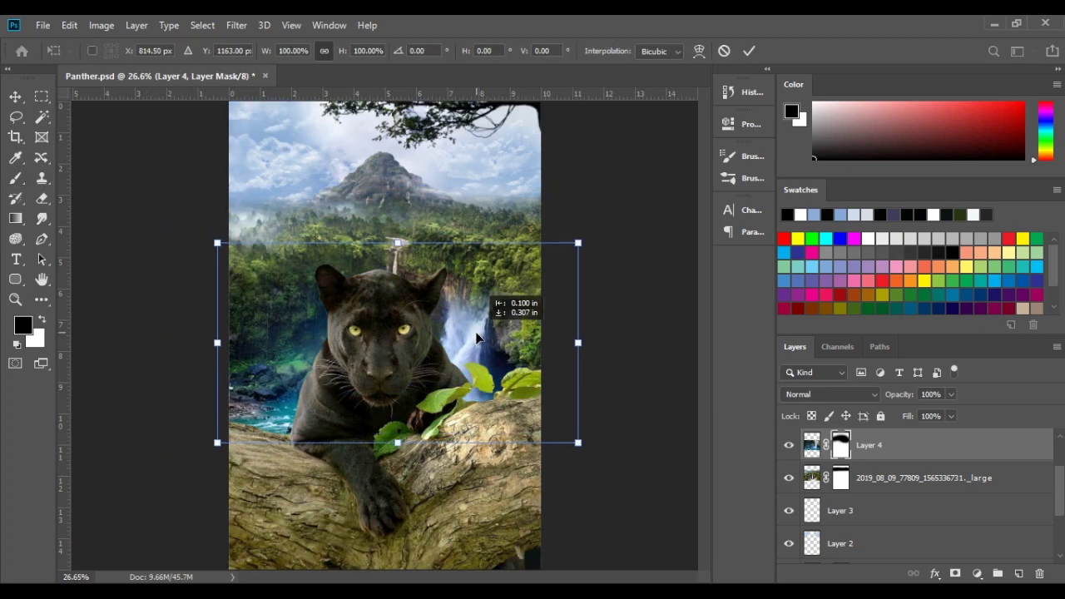
pyautogui.press('Return')
pyautogui.scroll(3, 479, 318)
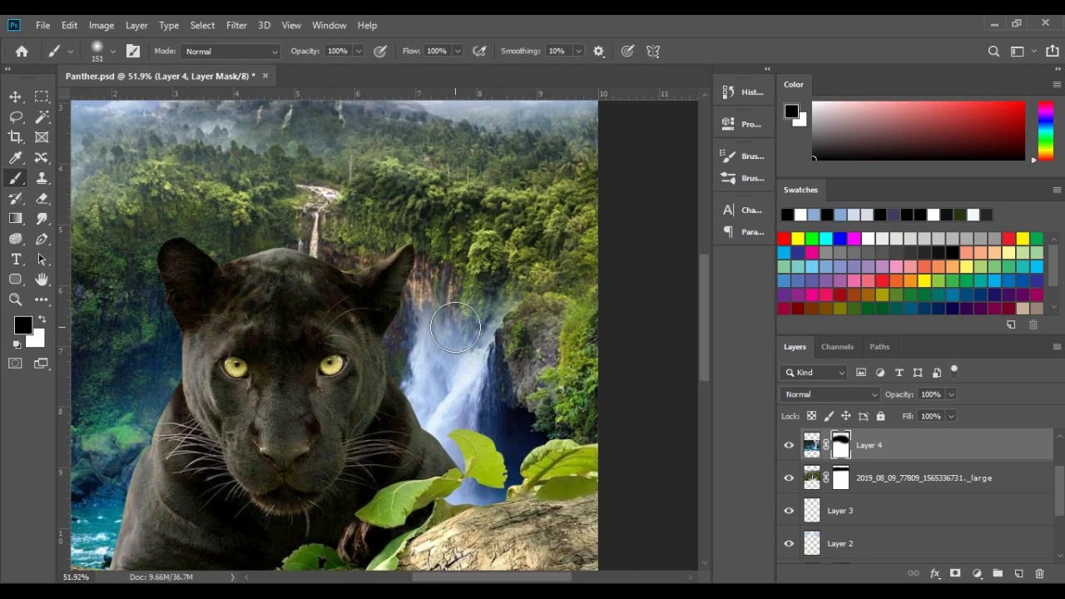
pyautogui.moveTo(465, 281)
pyautogui.mouseDown()
pyautogui.moveTo(521, 268)
pyautogui.moveTo(524, 308)
pyautogui.mouseUp()
pyautogui.hotkey('ctrl', '0')
# Scale the jungle layer from its corner and paint over the bright waterfall to hide it
pyautogui.hotkey('ctrl', 't')
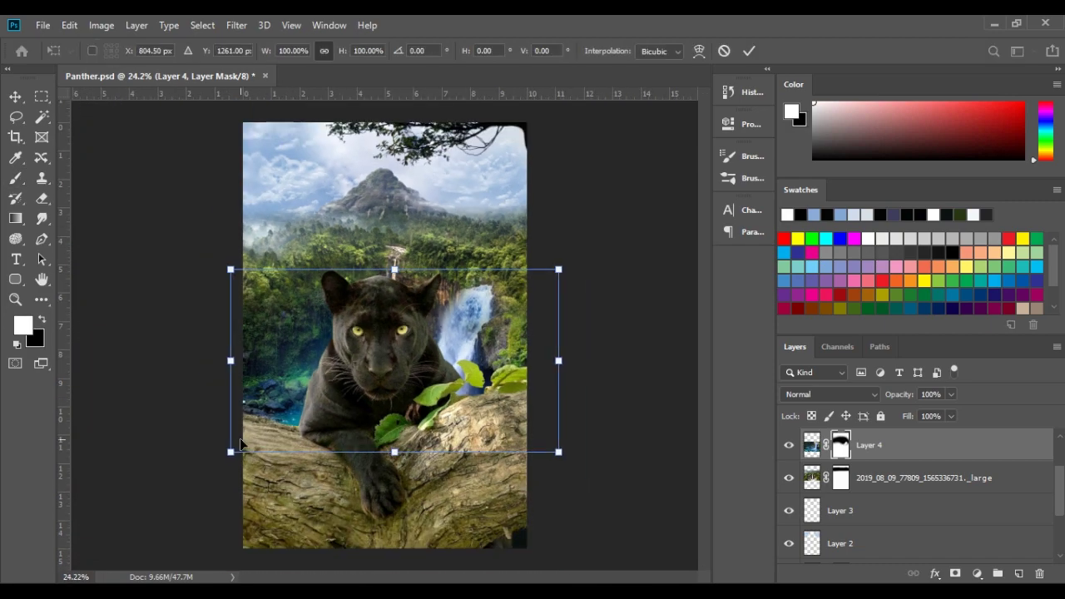
pyautogui.moveTo(558, 444); pyautogui.dragTo(535, 435)
pyautogui.press('Return')
pyautogui.scroll(3, 318, 294)
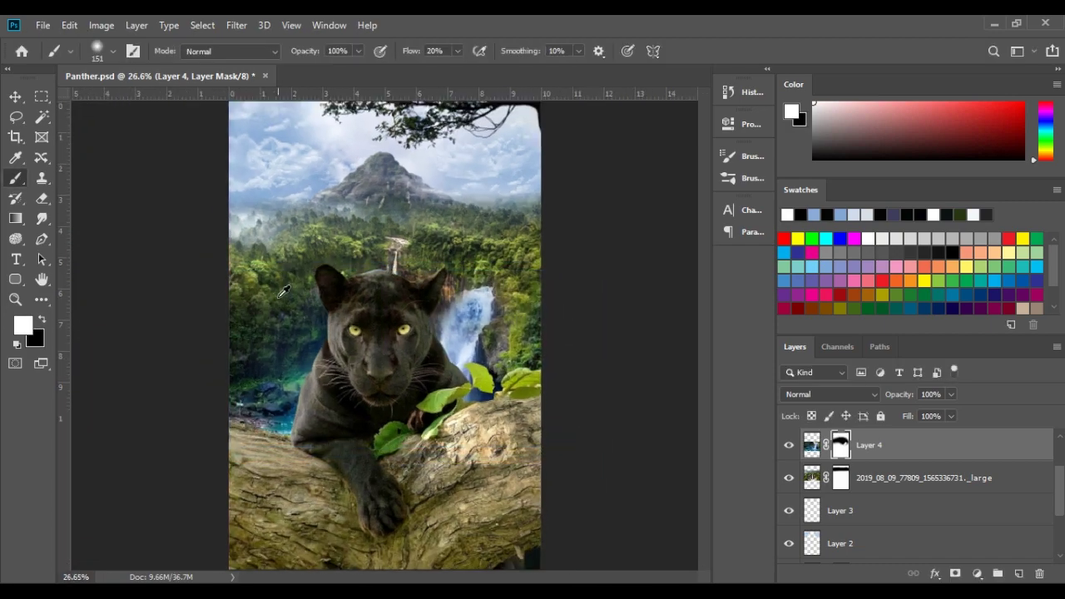
pyautogui.press('x')
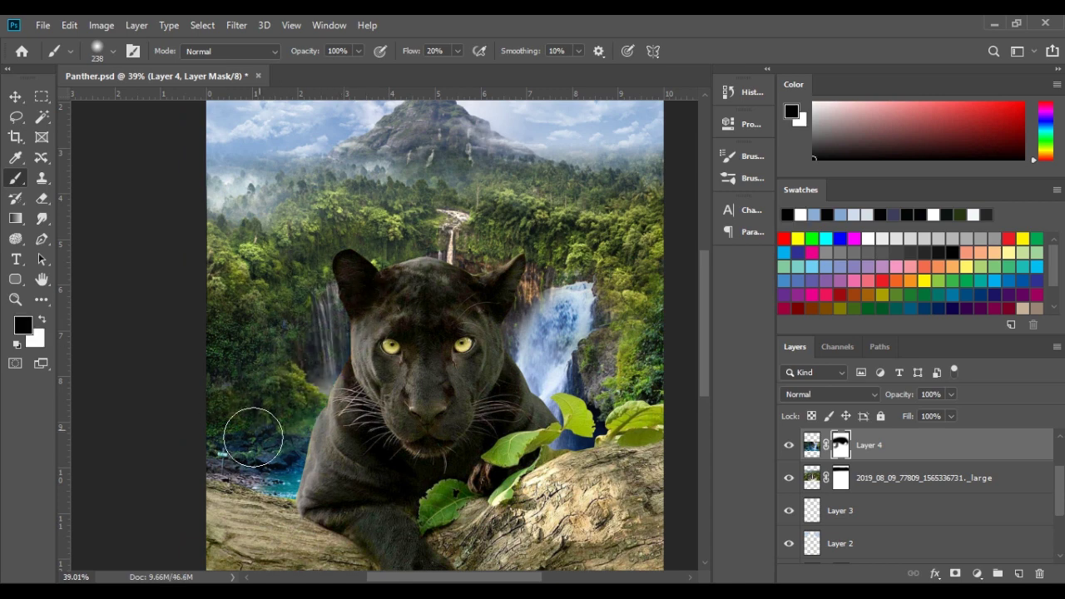
pyautogui.moveTo(586, 287); pyautogui.dragTo(581, 300)
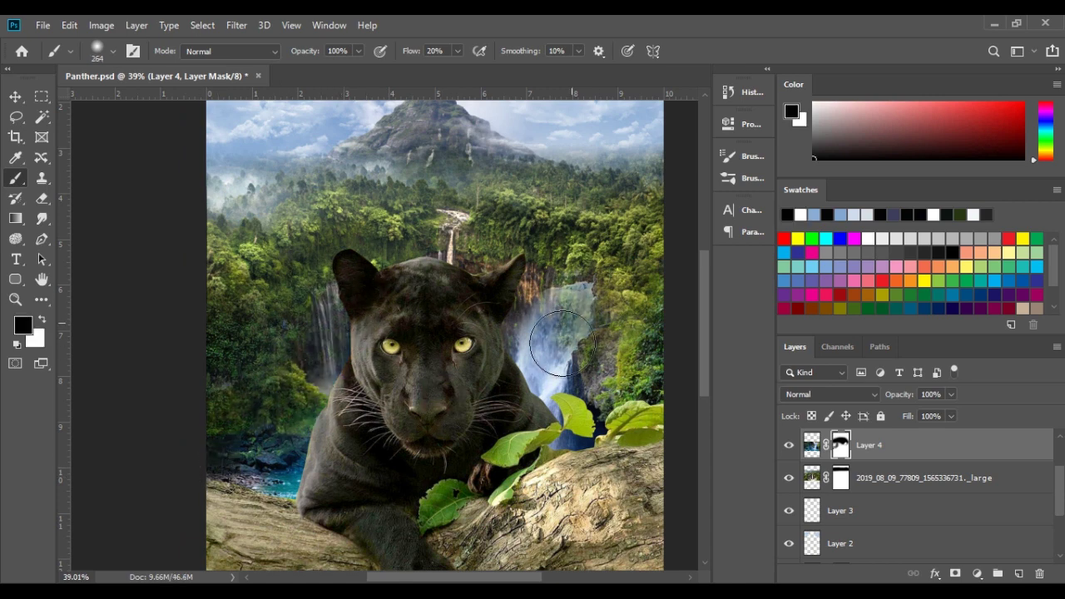
# Shift the jungle layer up and left, then set a black brush of about 182 px
pyautogui.hotkey('ctrl', 't')
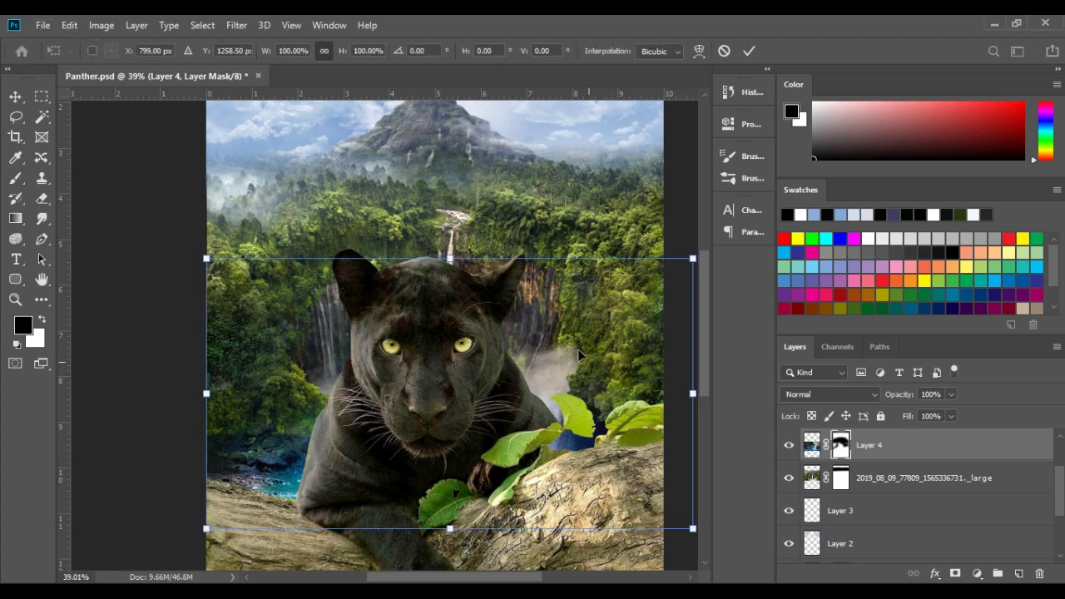
pyautogui.moveTo(584, 365); pyautogui.dragTo(565, 341)
pyautogui.press('Return')
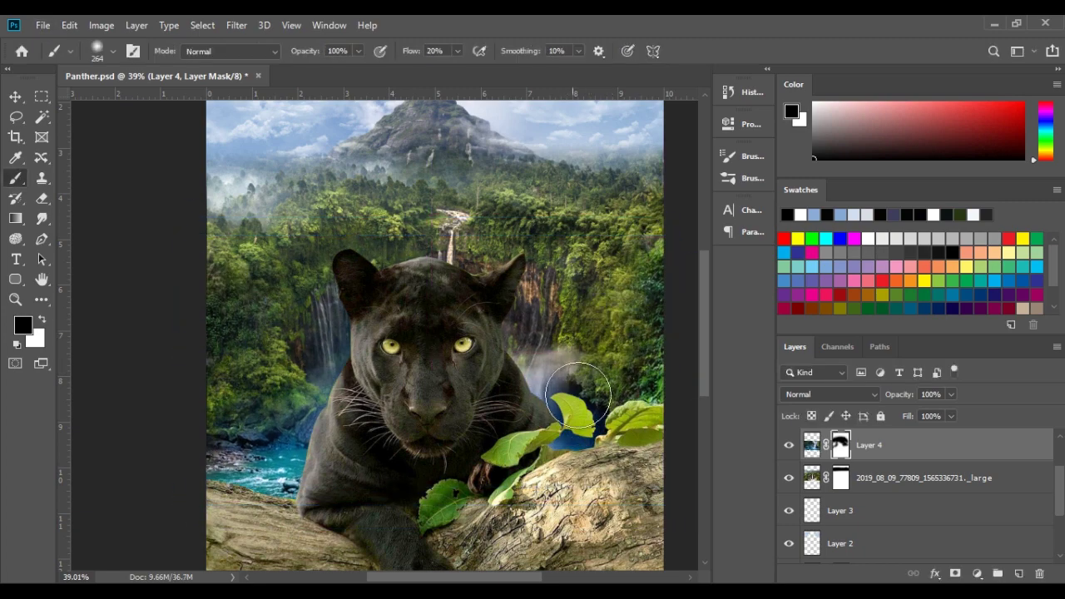
pyautogui.press('x')
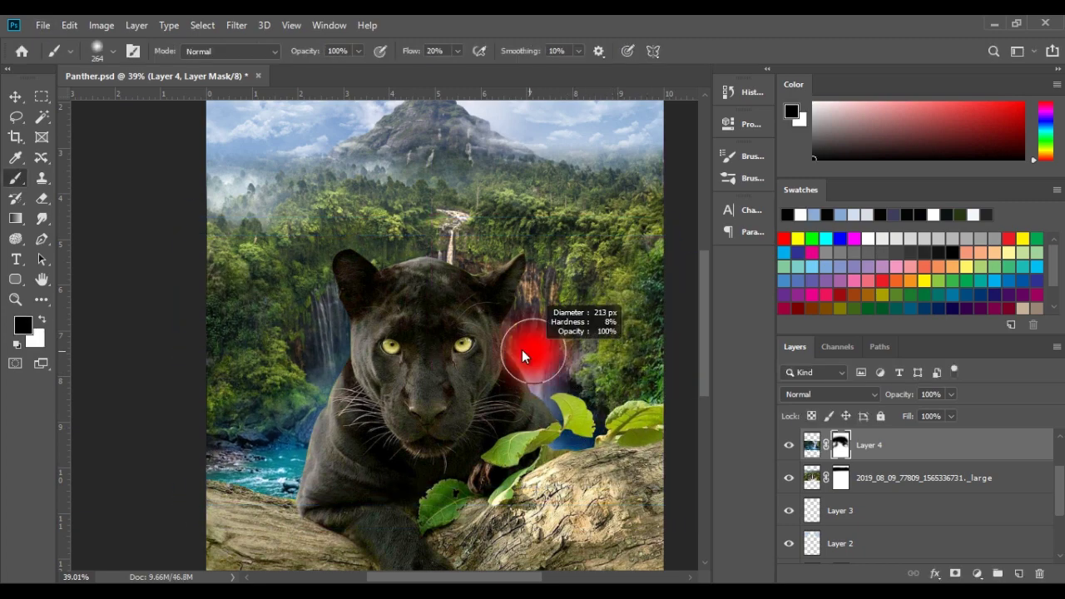
pyautogui.moveTo(528, 351); pyautogui.dragTo(536, 385)
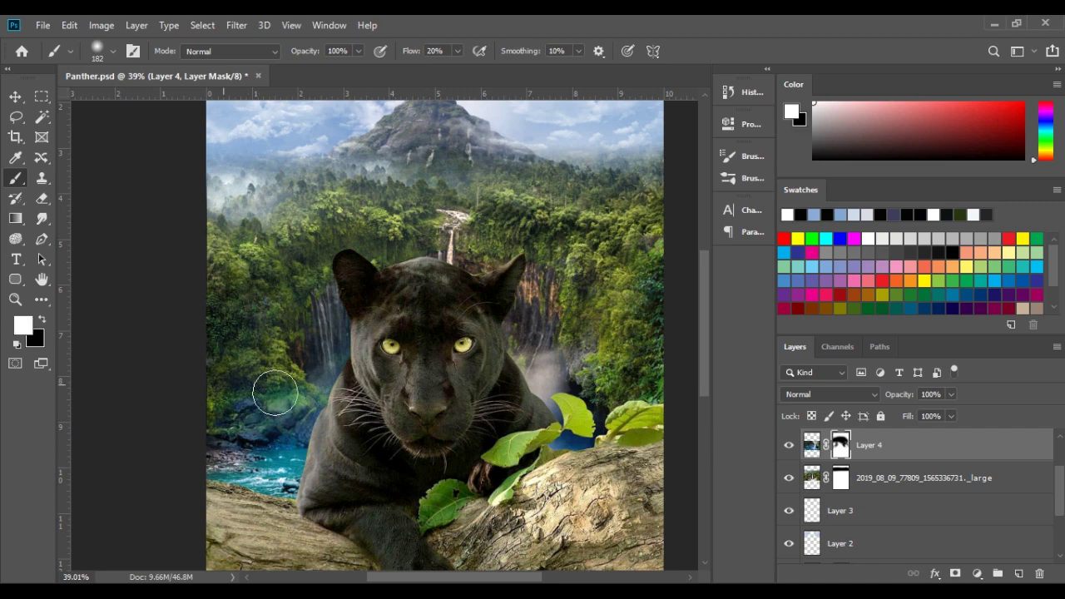
pyautogui.scroll(-2, 275, 383)
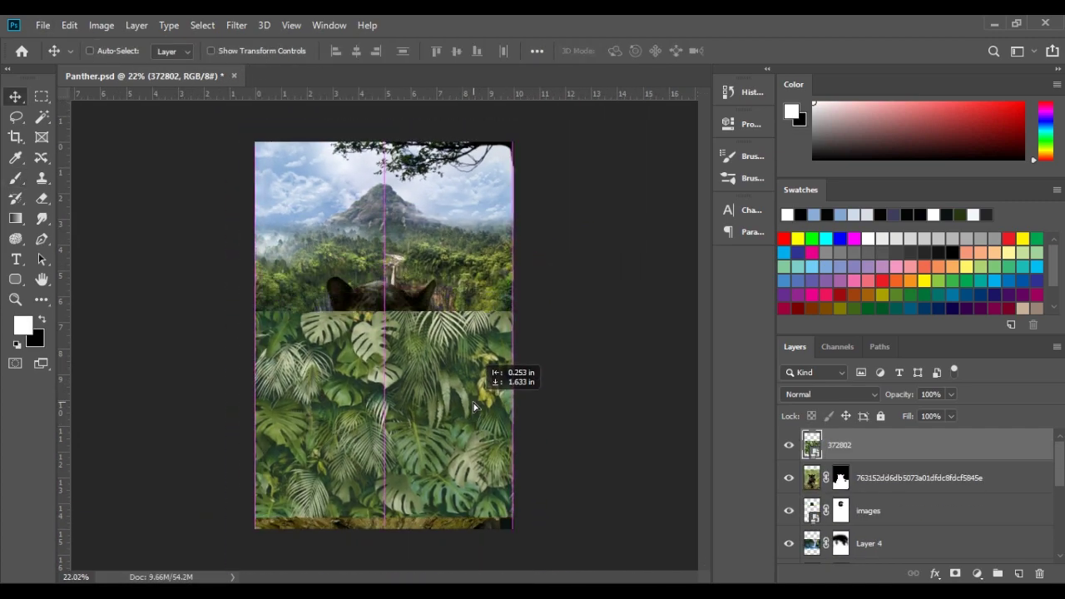
# Brighten the highlights and deepen the shadows of the leaves layer with Levels
pyautogui.rightClick(887, 458)
pyautogui.click(740, 351)
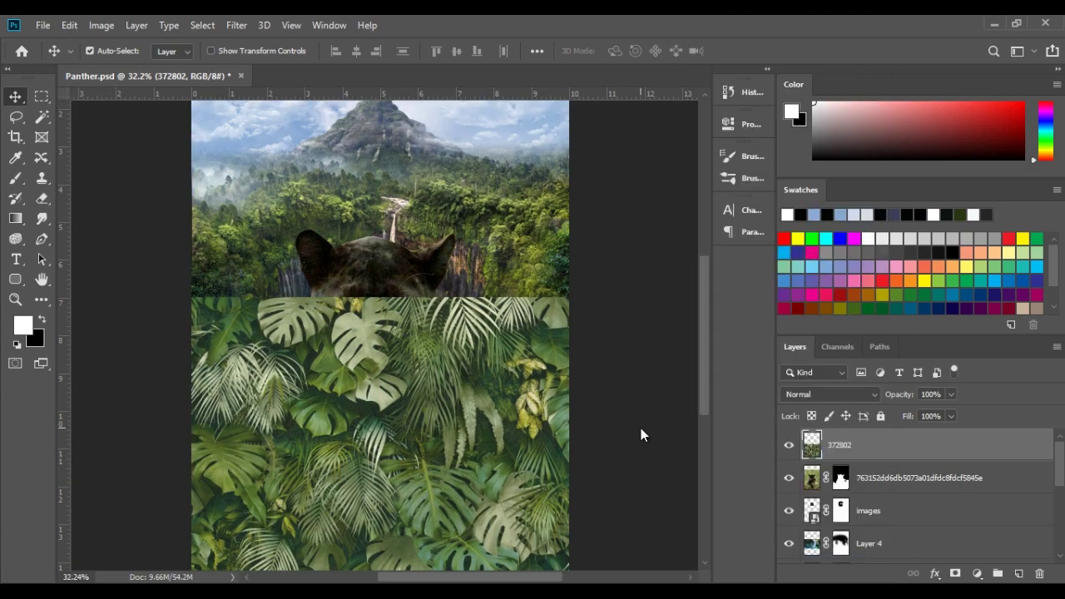
pyautogui.hotkey('ctrl', 'l')
pyautogui.moveTo(856, 316); pyautogui.dragTo(833, 316)
pyautogui.moveTo(679, 316); pyautogui.dragTo(699, 314)
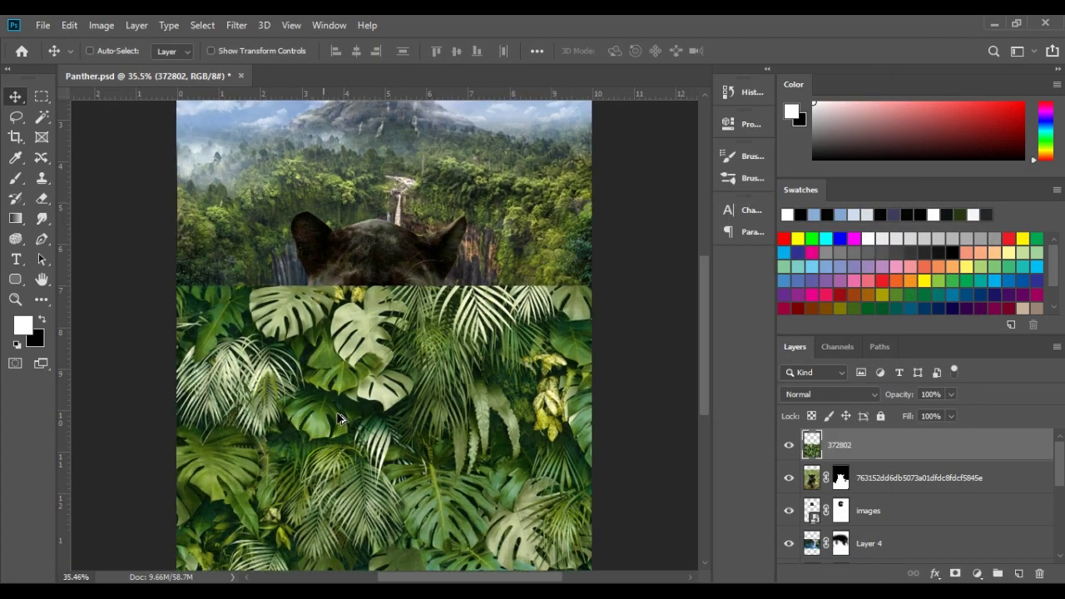
pyautogui.scroll(-2, 532, 383)
# Mask the leaves off the panther's face, chin, shoulders and chest with black paint
pyautogui.press('b')
pyautogui.press('x')
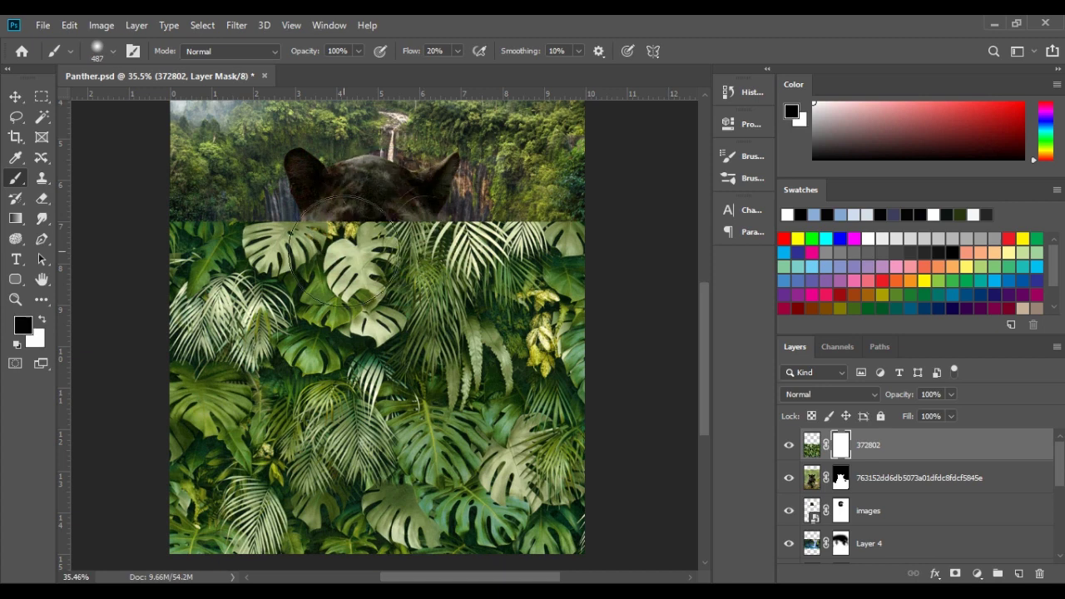
pyautogui.moveTo(357, 242)
pyautogui.mouseDown()
pyautogui.moveTo(333, 283)
pyautogui.moveTo(370, 305)
pyautogui.mouseUp()
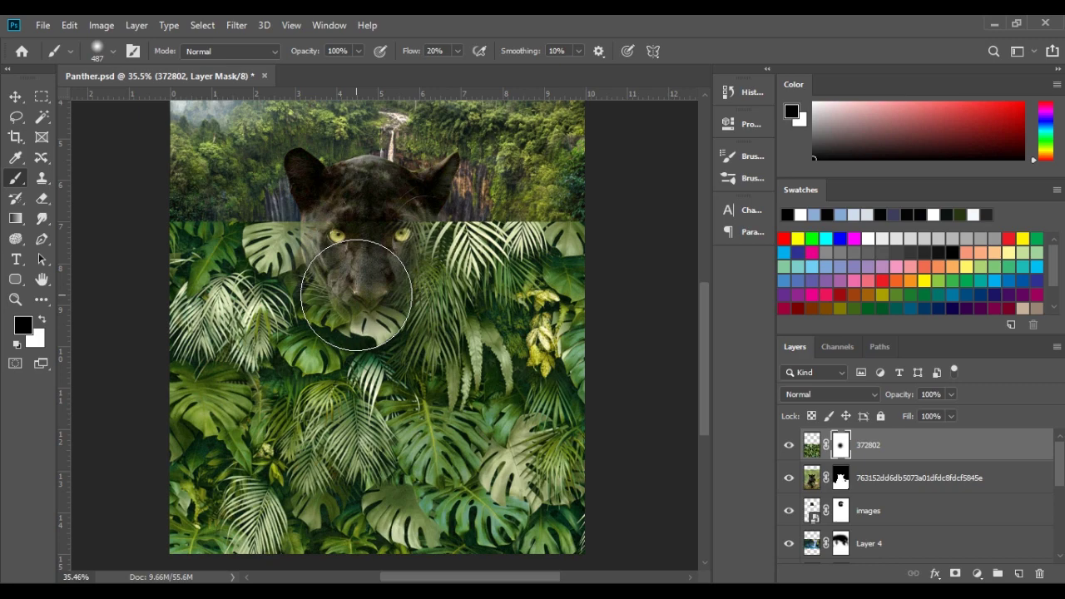
pyautogui.moveTo(367, 277); pyautogui.dragTo(370, 329)
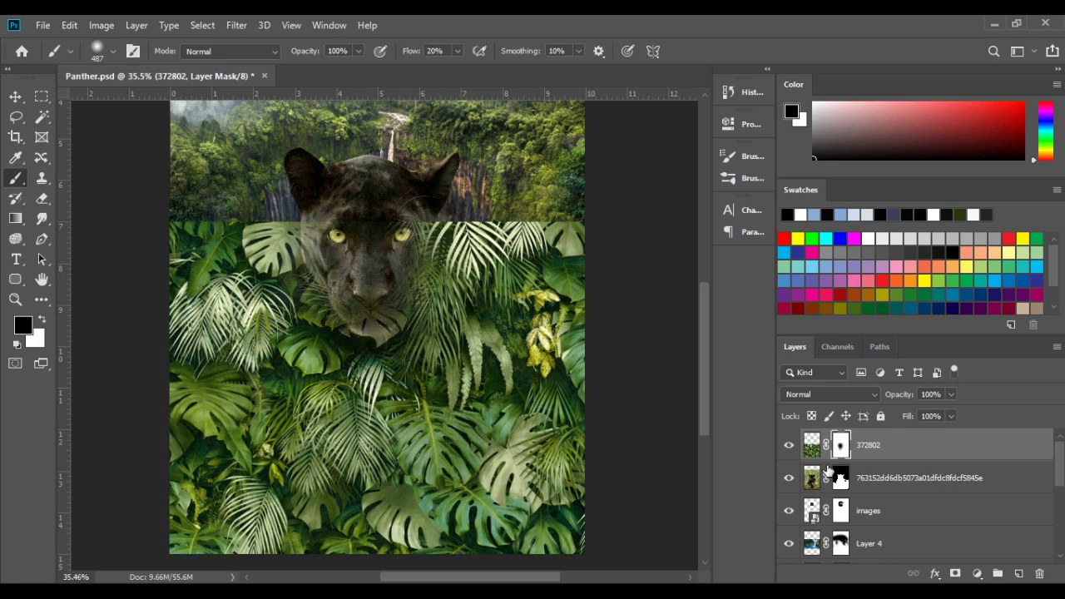
pyautogui.moveTo(266, 358)
pyautogui.mouseDown()
pyautogui.moveTo(404, 191)
pyautogui.moveTo(455, 313)
pyautogui.moveTo(524, 308)
pyautogui.moveTo(349, 366)
pyautogui.moveTo(361, 463)
pyautogui.moveTo(406, 440)
pyautogui.moveTo(380, 433)
pyautogui.moveTo(416, 501)
pyautogui.mouseUp()
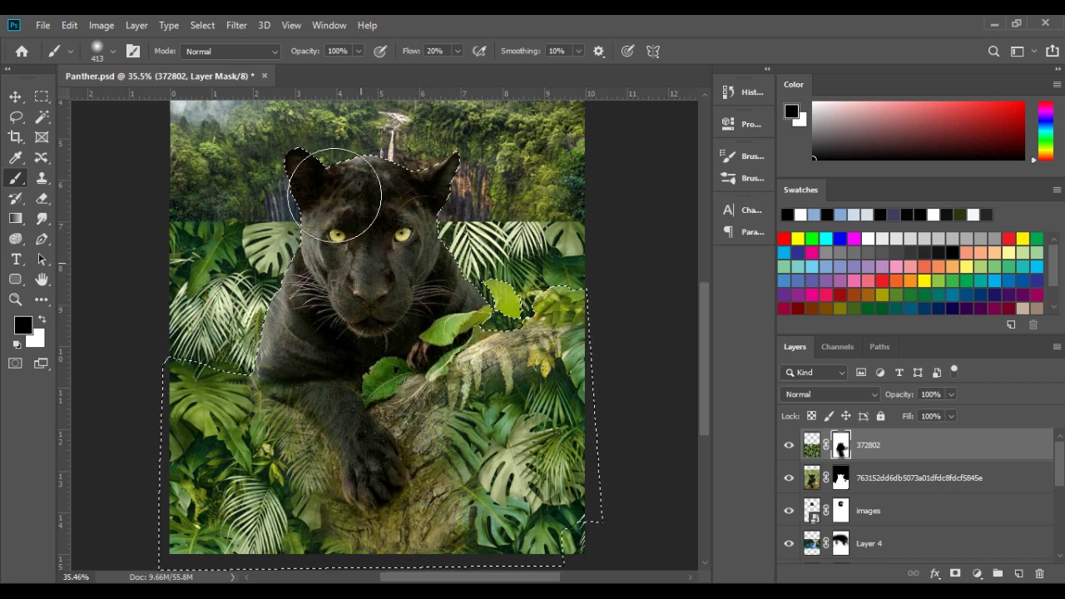
# Clear leaves from the waterfall and beside the shoulder, then shrink the brush for edge work
pyautogui.hotkey('ctrl', 'd')
pyautogui.moveTo(404, 244)
pyautogui.mouseDown()
pyautogui.moveTo(280, 221)
pyautogui.moveTo(200, 233)
pyautogui.mouseUp()
pyautogui.moveTo(249, 308)
pyautogui.mouseDown()
pyautogui.moveTo(285, 309)
pyautogui.moveTo(274, 310)
pyautogui.mouseUp()
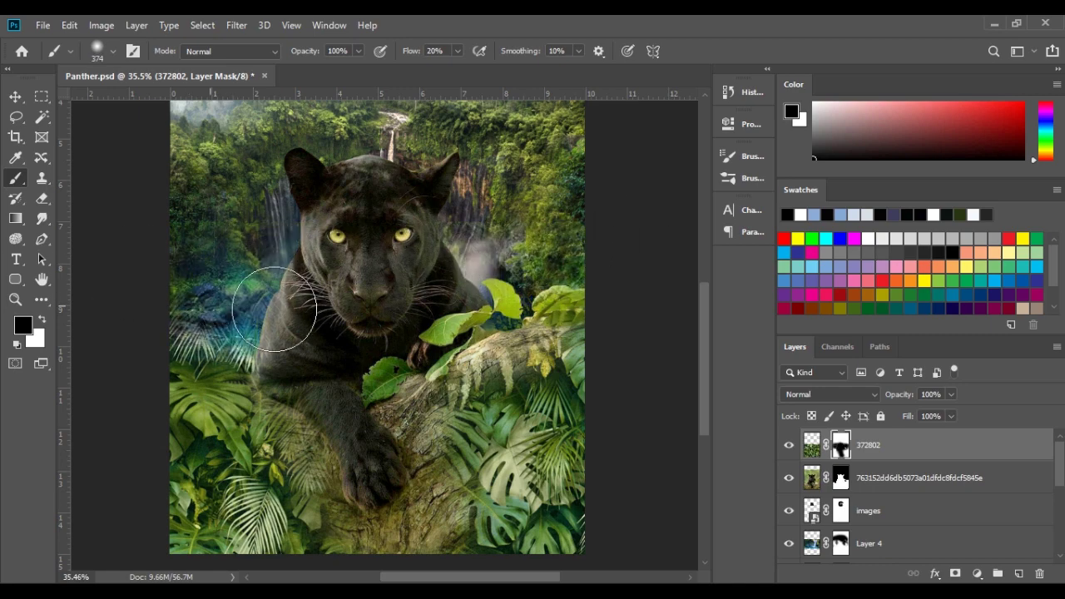
pyautogui.scroll(5, 307, 267)
pyautogui.press('x')
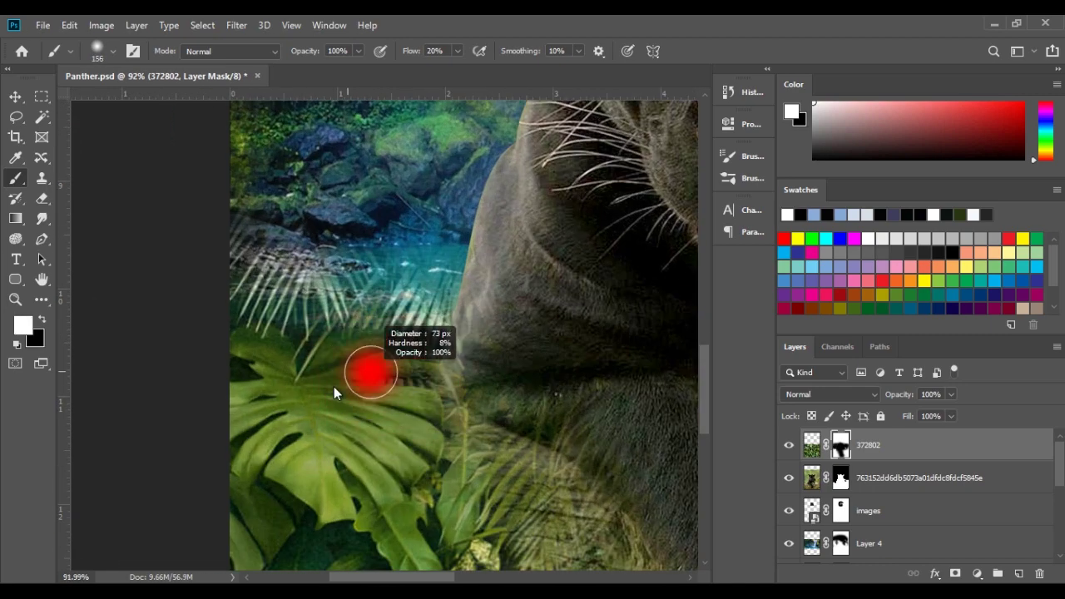
pyautogui.moveTo(369, 368); pyautogui.dragTo(401, 355)
pyautogui.press('x')
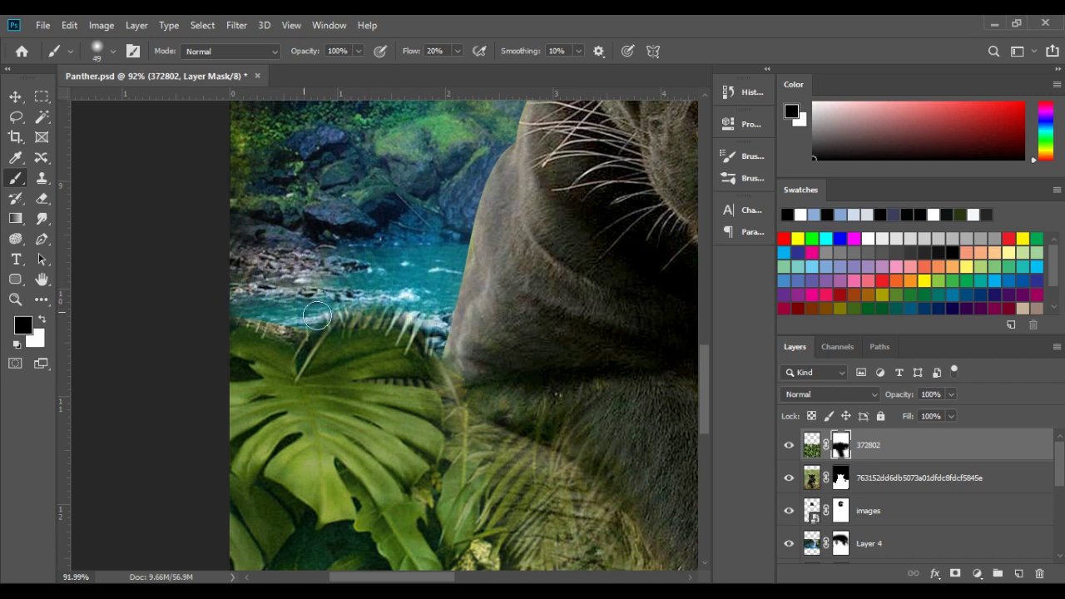
# Alternate between the Lasso and Brush tools while inspecting the leaf edges around the leg and paw
pyautogui.scroll(-5, 433, 317)
pyautogui.scroll(3, 466, 308)
pyautogui.scroll(2, 490, 305)
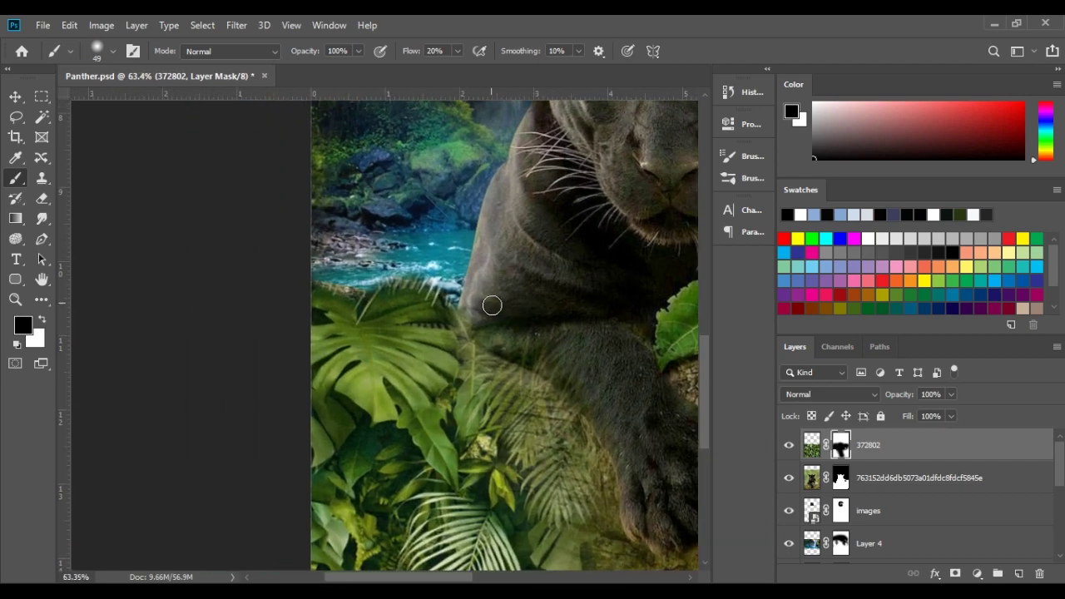
pyautogui.press('l')
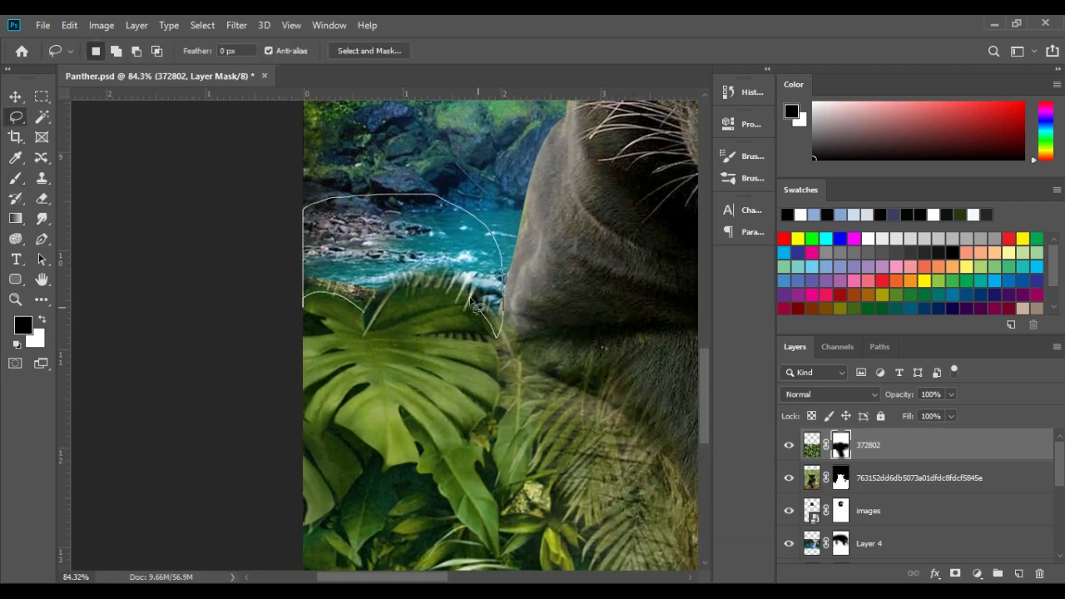
pyautogui.press('b')
pyautogui.scroll(-3, 333, 249)
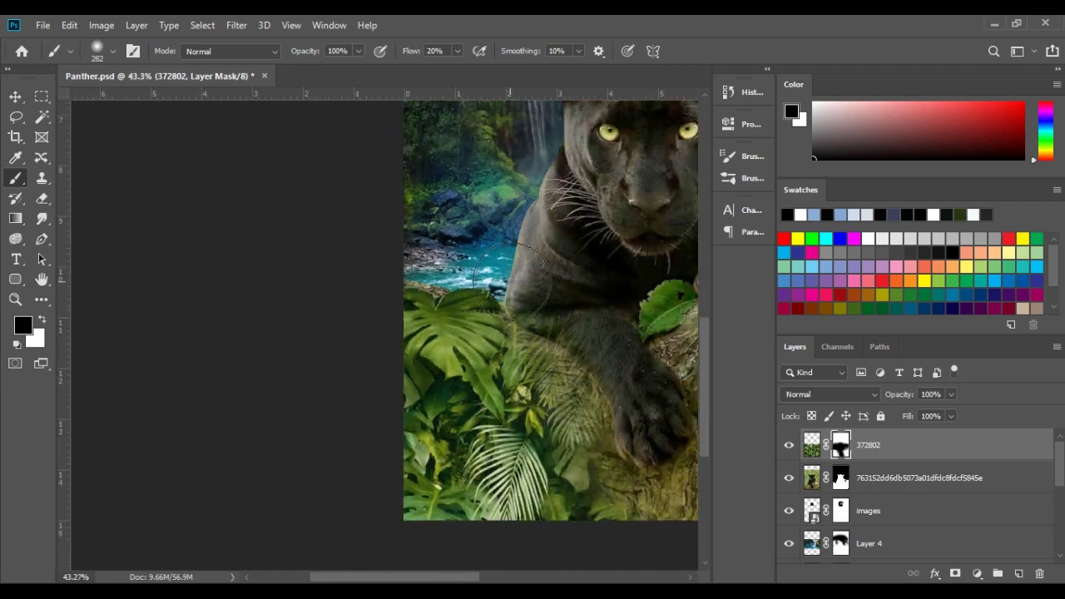
pyautogui.scroll(3, 468, 256)
pyautogui.scroll(2, 449, 283)
pyautogui.scroll(-2, 449, 282)
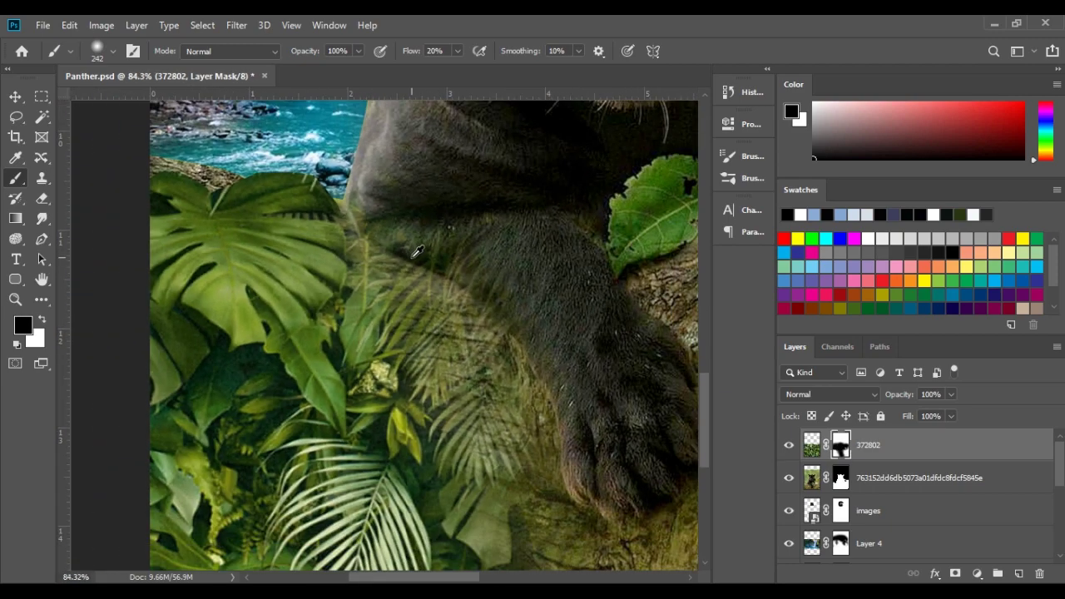
pyautogui.scroll(1, 343, 267)
pyautogui.press('l')
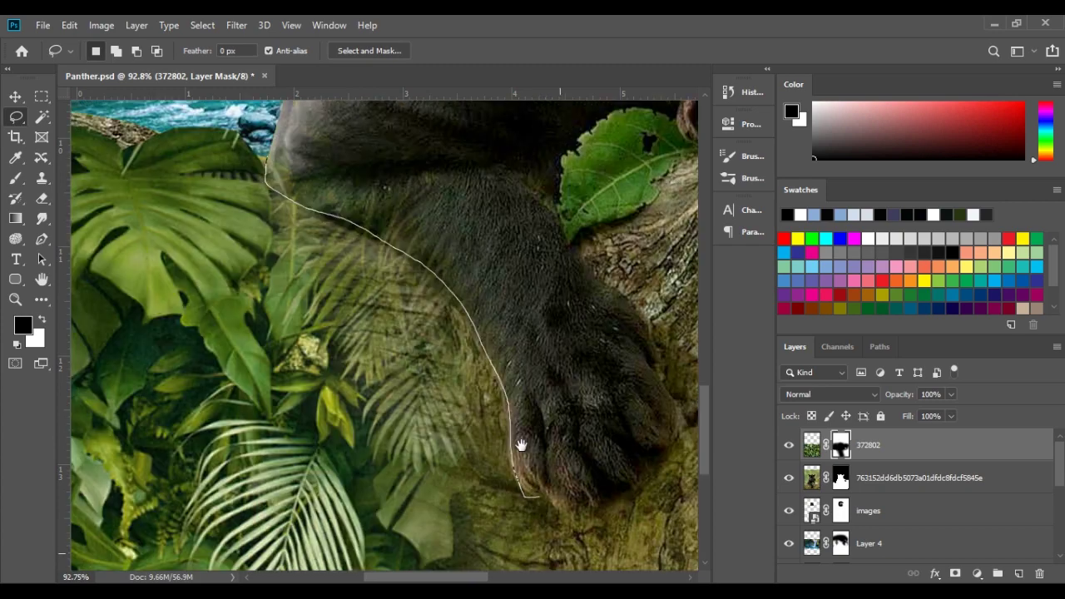
# Lasso the front leg and store its outline as a white fill on a new, hidden Layer 5
pyautogui.moveTo(533, 517); pyautogui.dragTo(569, 417)
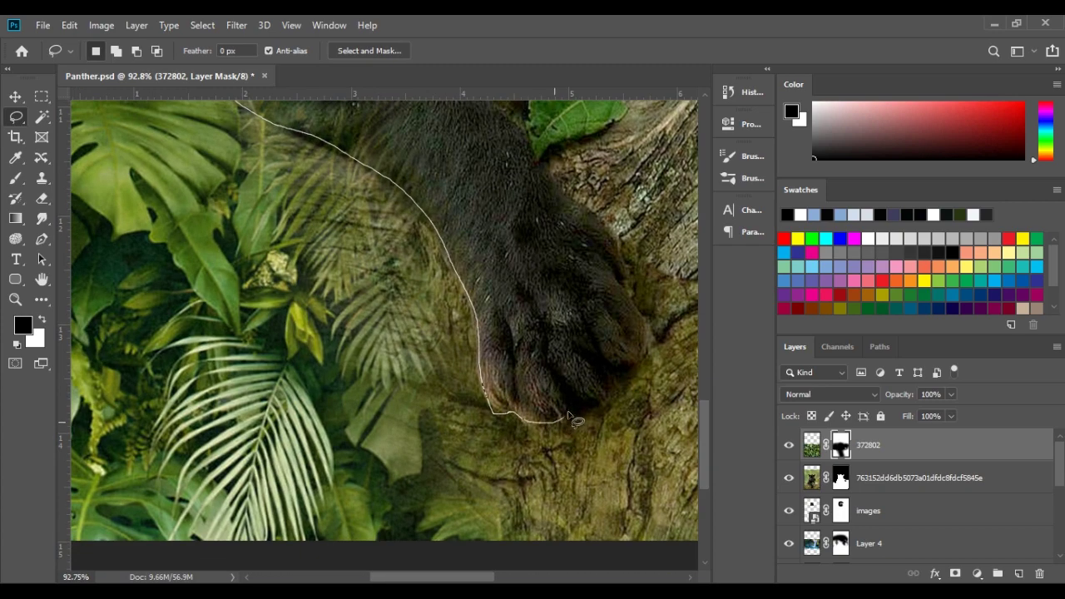
pyautogui.moveTo(610, 226); pyautogui.dragTo(611, 344)
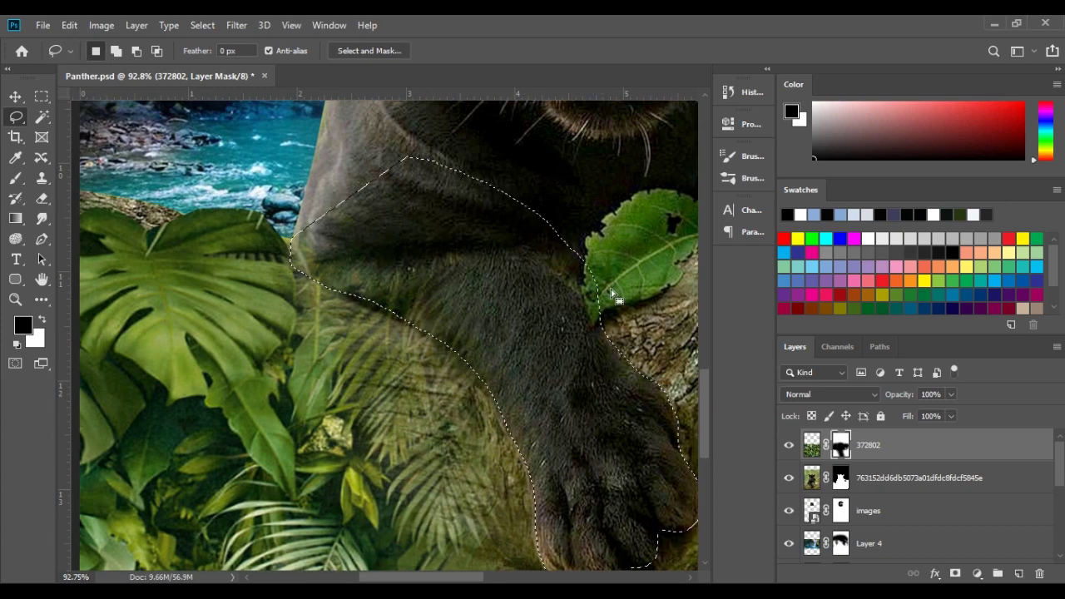
pyautogui.hotkey('ctrl', 'shift', 'alt', 'n')
pyautogui.hotkey('ctrl', 'BackSpace')
pyautogui.click(789, 445)
# On the 372802 mask, paint white over the tree trunk with a soft brush of about 125 px
pyautogui.click(840, 477)
pyautogui.press('b')
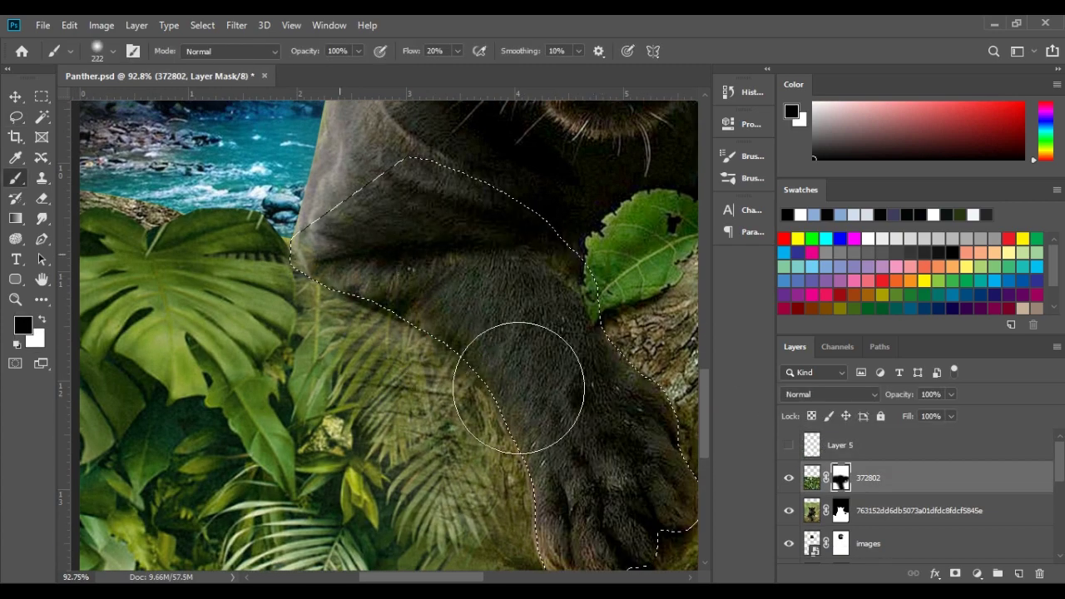
pyautogui.moveTo(518, 388); pyautogui.dragTo(419, 296)
pyautogui.moveTo(317, 190)
pyautogui.mouseDown()
pyautogui.moveTo(387, 286)
pyautogui.moveTo(331, 292)
pyautogui.mouseUp()
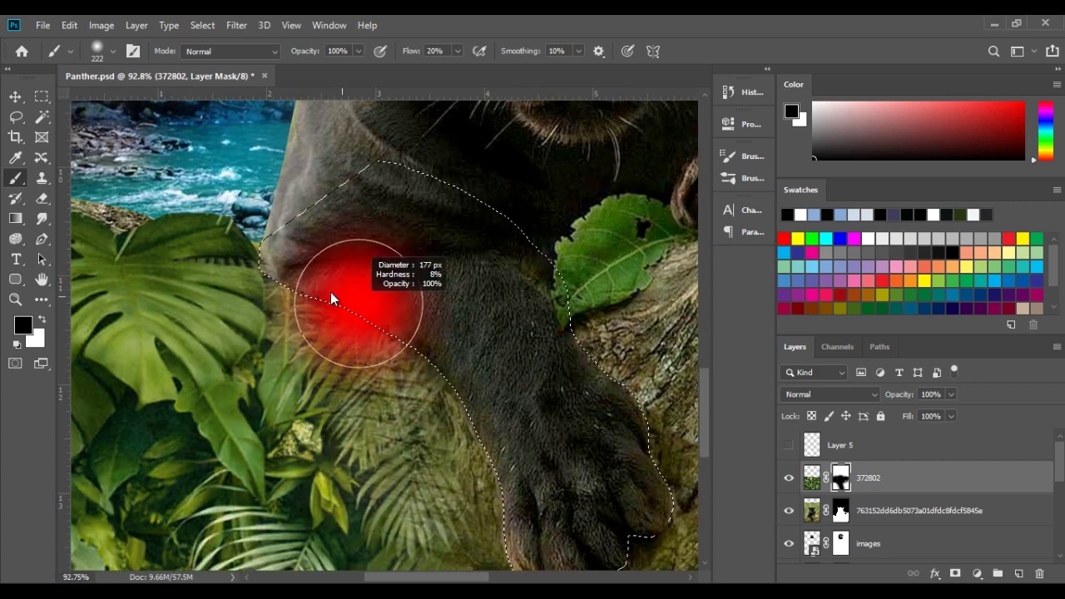
pyautogui.press('x')
pyautogui.scroll(-2, 375, 316)
pyautogui.scroll(-2, 447, 339)
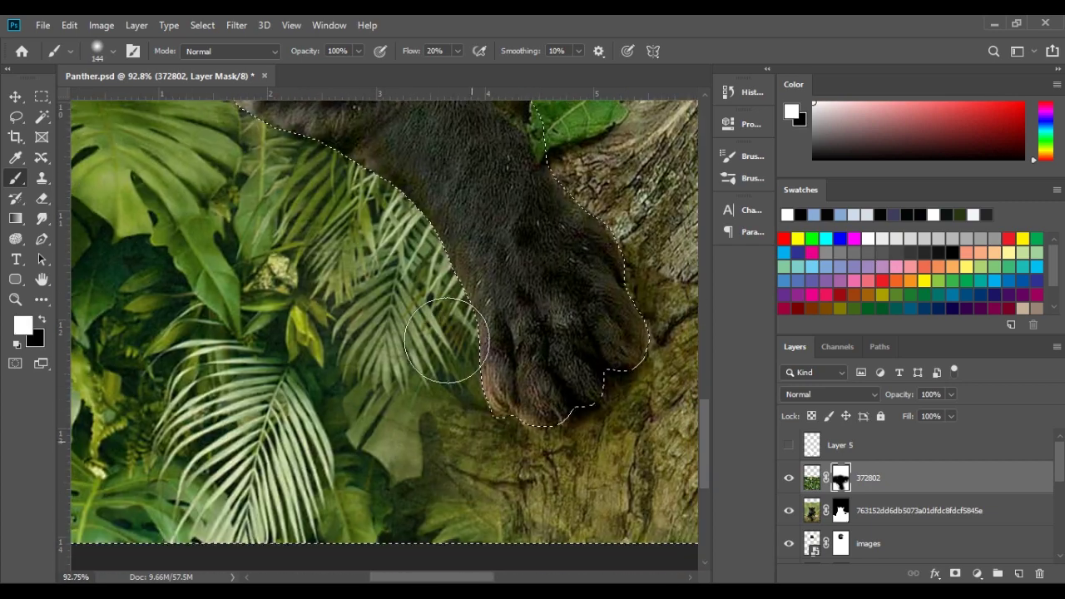
pyautogui.scroll(-2, 447, 340)
pyautogui.scroll(-2, 432, 390)
pyautogui.scroll(2, 424, 416)
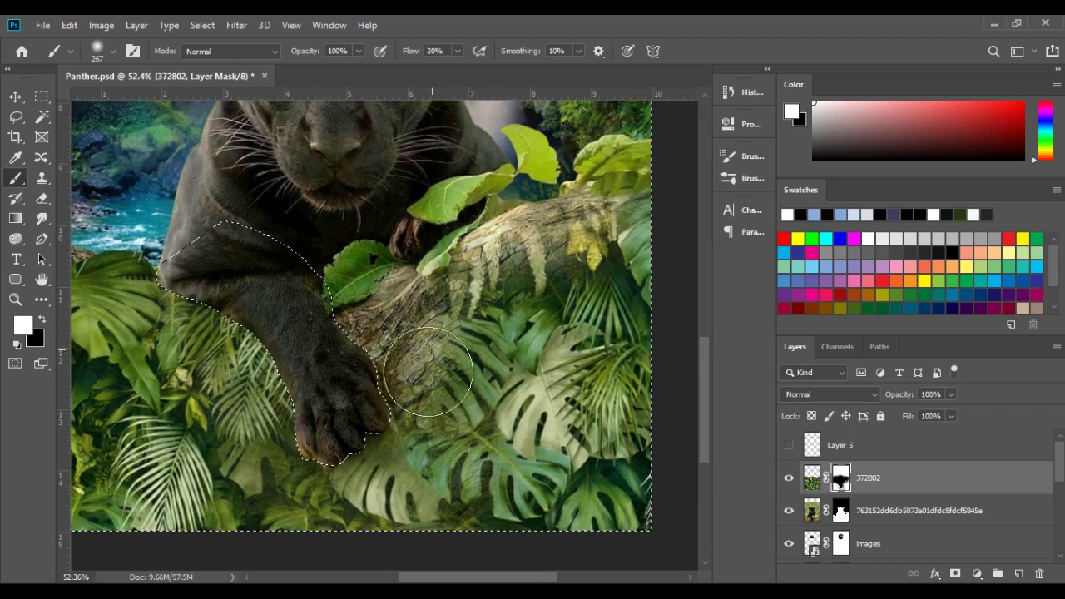
pyautogui.moveTo(428, 372); pyautogui.dragTo(463, 285)
pyautogui.moveTo(464, 286)
pyautogui.mouseDown()
pyautogui.moveTo(432, 286)
pyautogui.moveTo(541, 241)
pyautogui.moveTo(507, 260)
pyautogui.mouseUp()
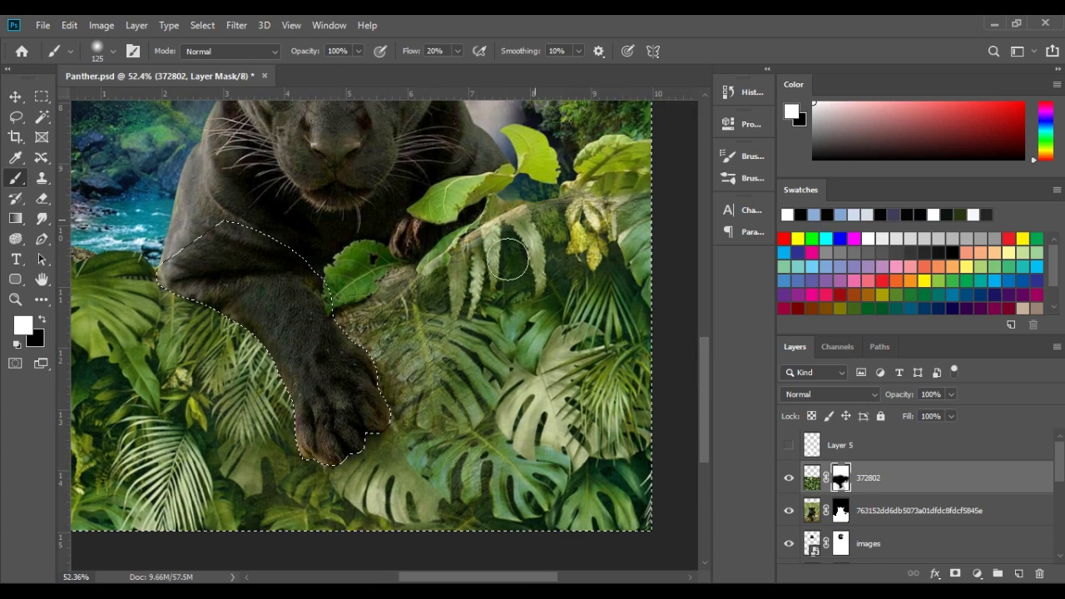
# Paint black on the 372802 mask to bring the trunk back around the leg
pyautogui.press('x')
pyautogui.moveTo(449, 358)
pyautogui.mouseDown()
pyautogui.moveTo(516, 233)
pyautogui.moveTo(533, 265)
pyautogui.mouseUp()
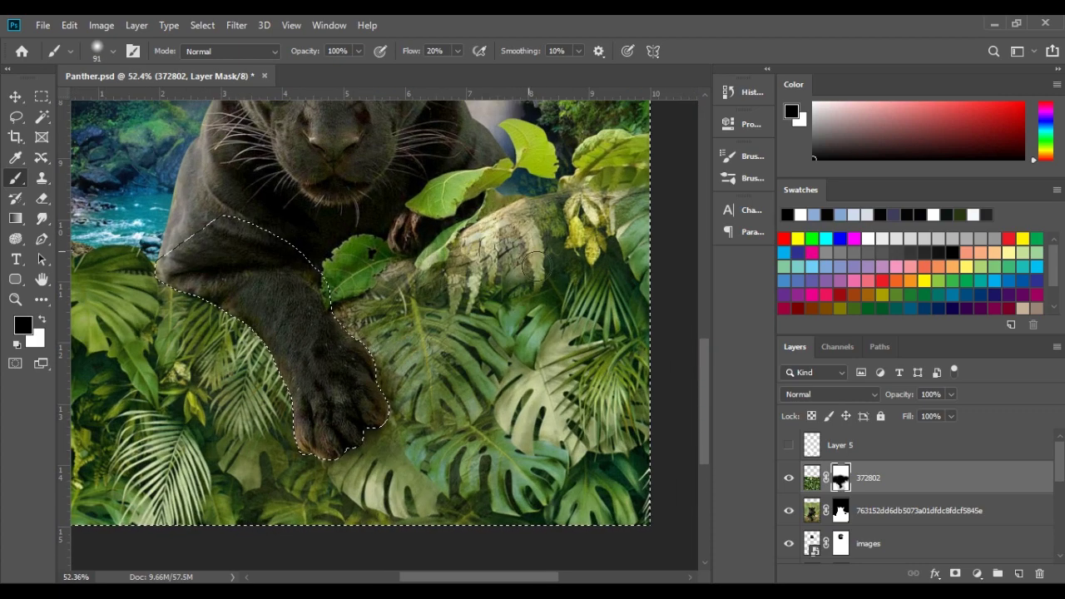
pyautogui.scroll(-2, 416, 300)
pyautogui.scroll(-1, 379, 332)
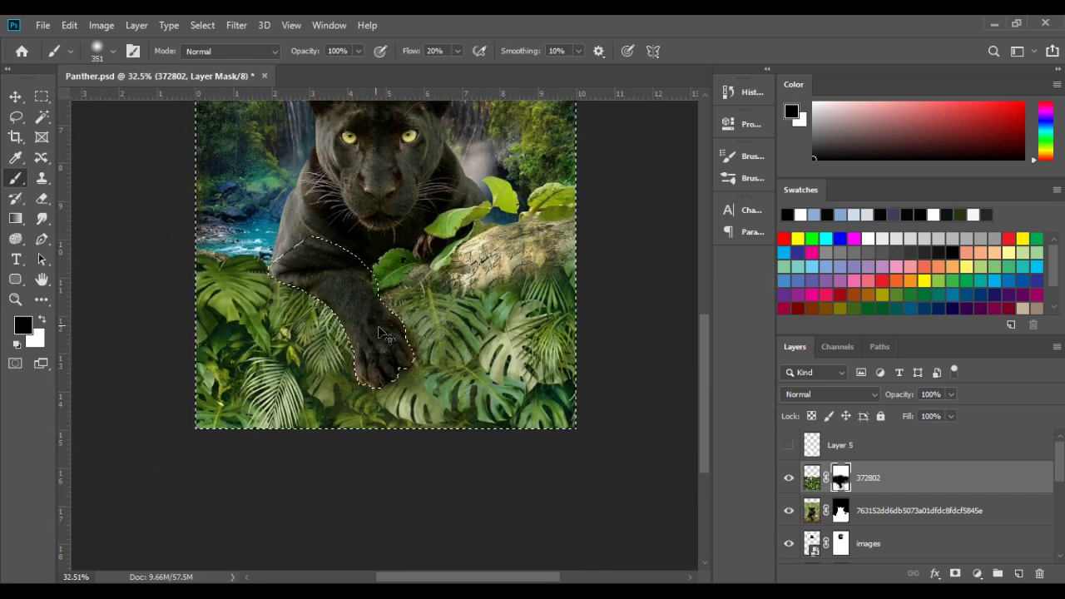
pyautogui.scroll(-1, 378, 333)
pyautogui.scroll(-3, 431, 264)
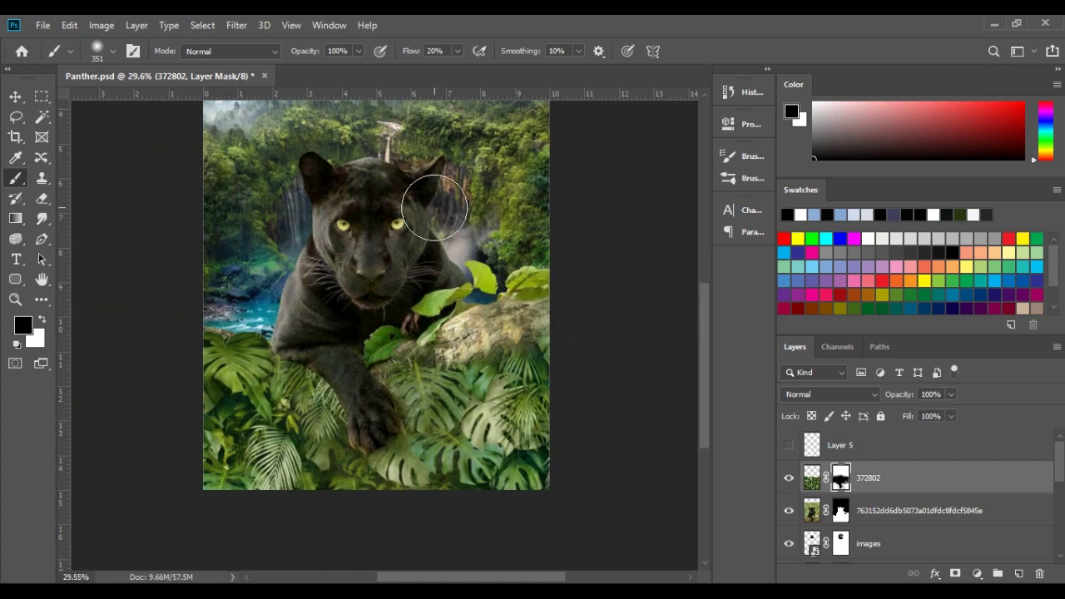
pyautogui.scroll(2, 229, 308)
pyautogui.scroll(3, 275, 333)
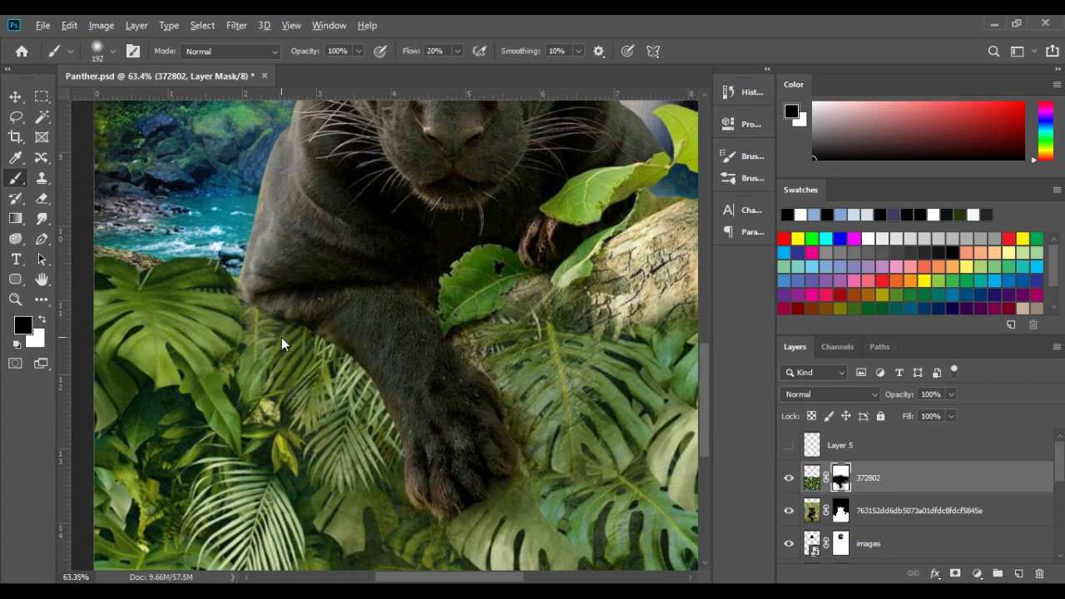
pyautogui.scroll(-3, 269, 380)
pyautogui.scroll(4, 292, 355)
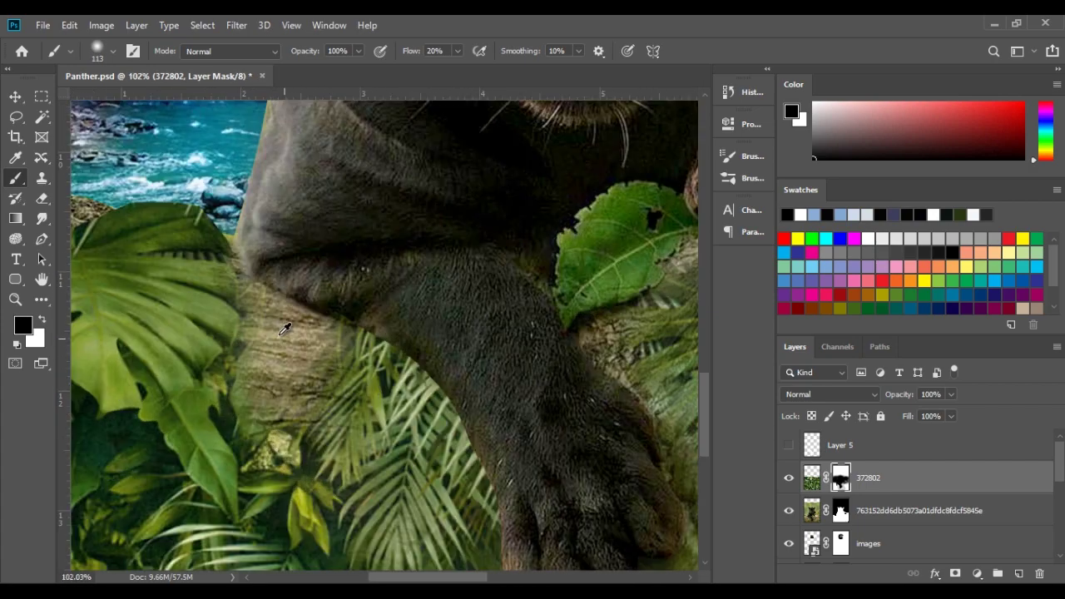
pyautogui.press('l')
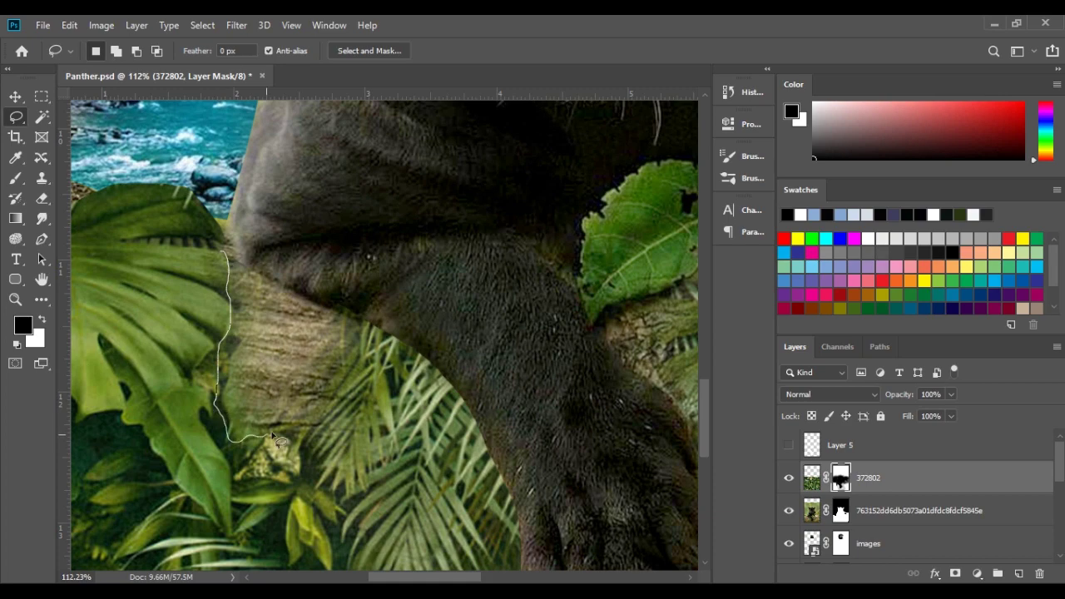
# Zoom in on the log beneath the paw, alternating between the Brush and Lasso tools
pyautogui.press('b')
pyautogui.scroll(-4, 291, 249)
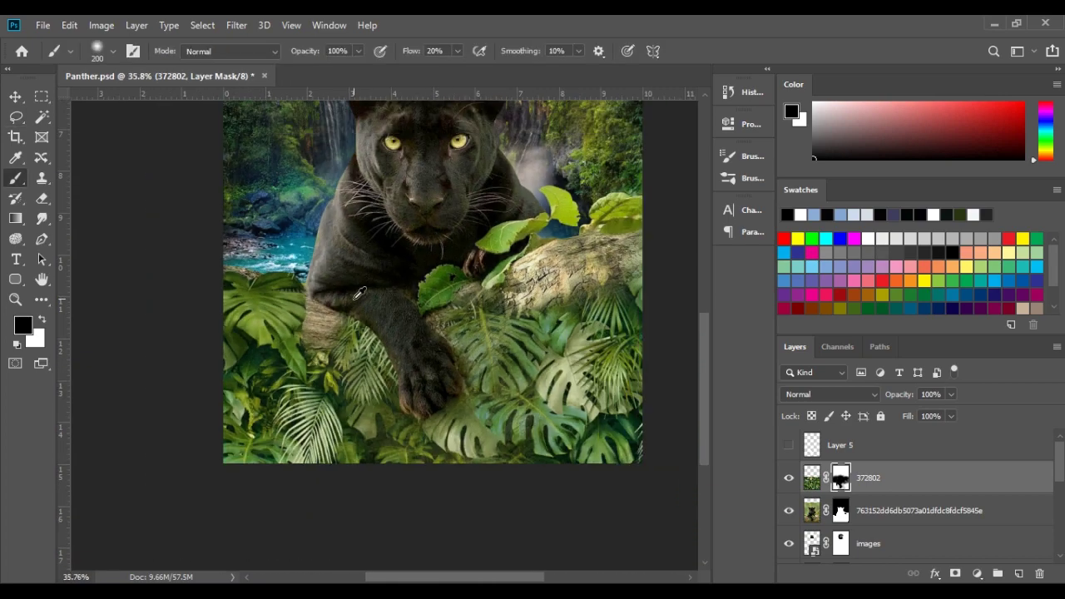
pyautogui.scroll(5, 291, 250)
pyautogui.press('l')
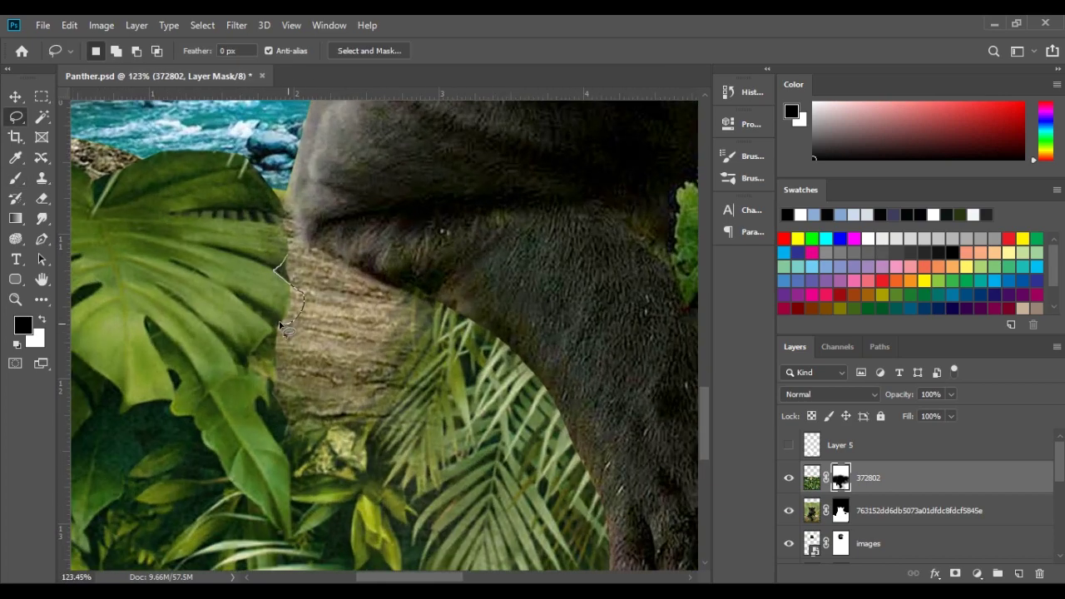
pyautogui.press('b')
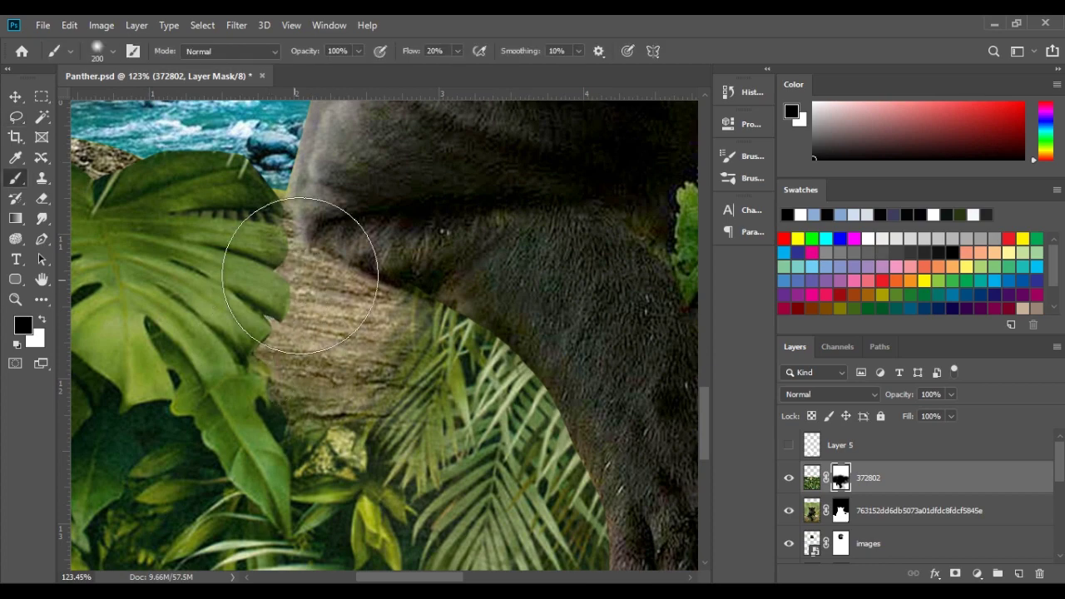
pyautogui.scroll(-2, 333, 233)
pyautogui.press('l')
pyautogui.press('b')
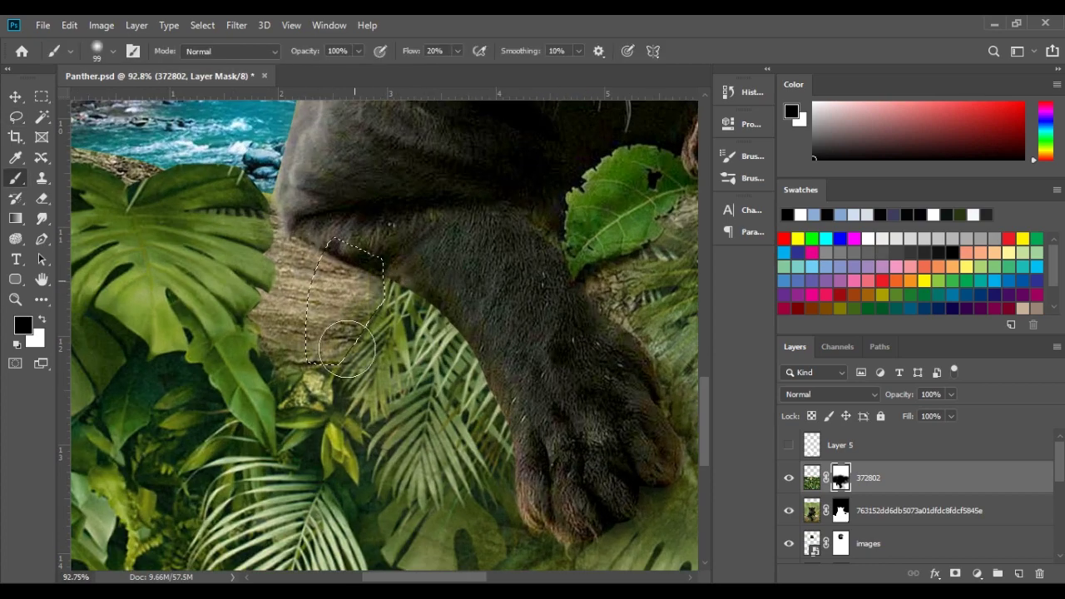
pyautogui.scroll(-3, 345, 333)
pyautogui.scroll(1, 345, 304)
pyautogui.scroll(2, 408, 306)
pyautogui.scroll(1, 407, 306)
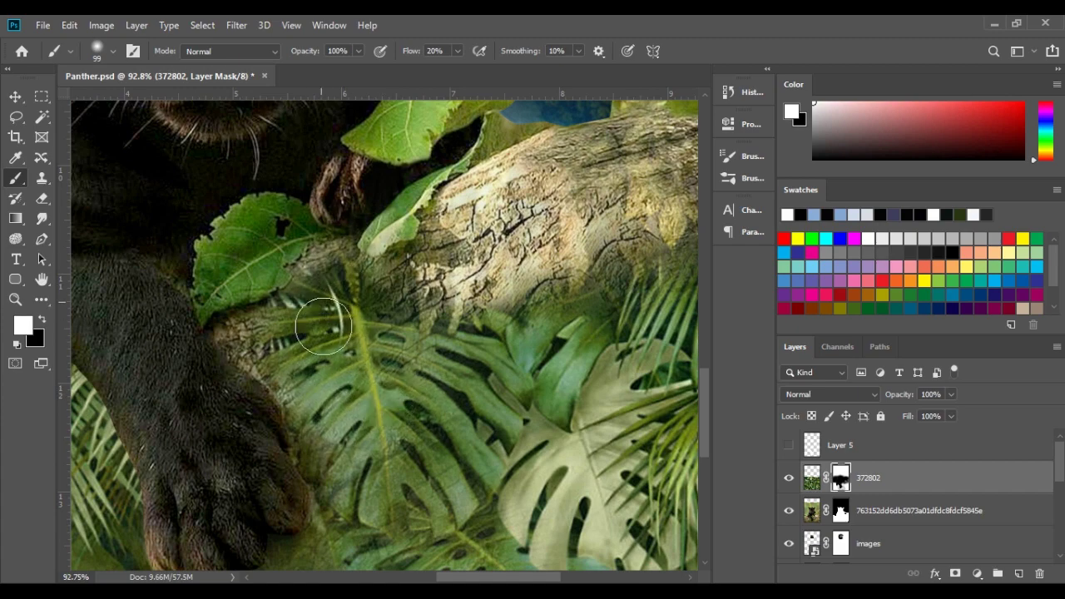
pyautogui.scroll(1, 433, 416)
pyautogui.scroll(2, 433, 416)
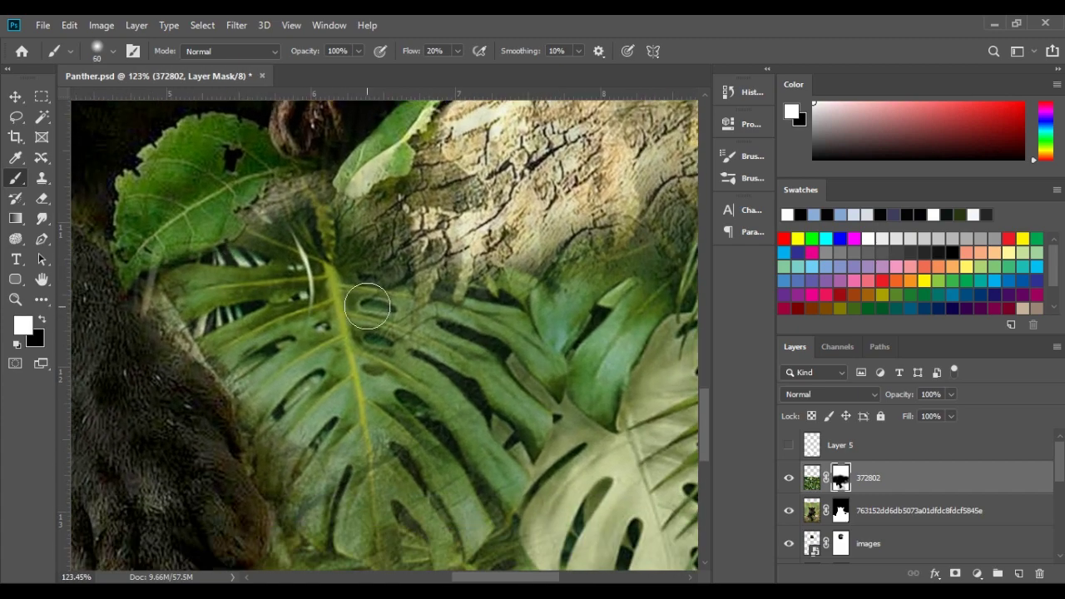
pyautogui.press('l')
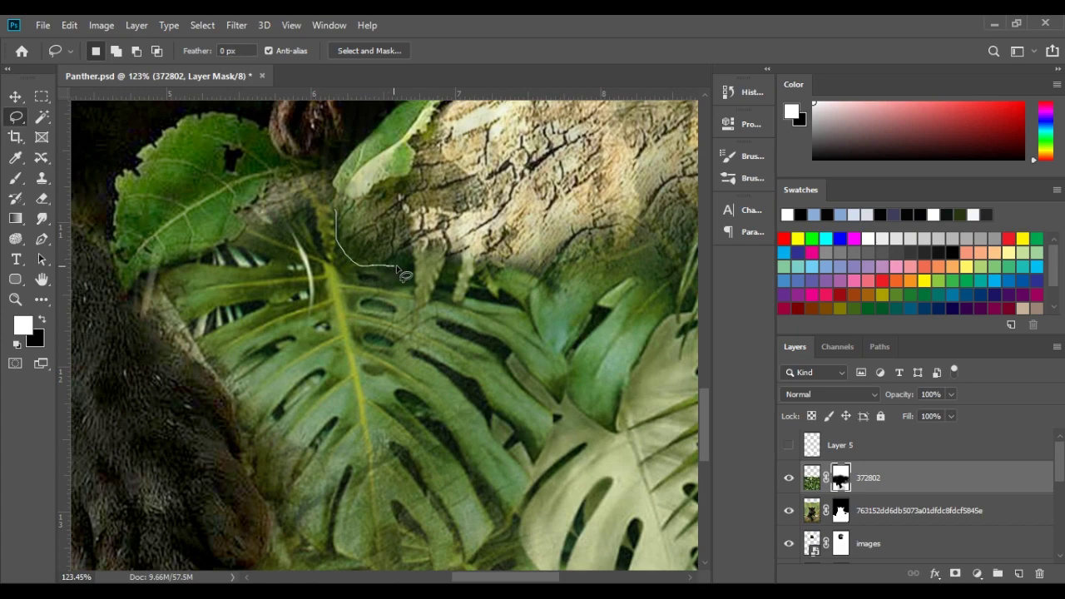
# Lasso the bright bark patch on the log and paint it black on the 372802 mask
pyautogui.moveTo(524, 184); pyautogui.dragTo(466, 163)
pyautogui.press('b')
pyautogui.press('x')
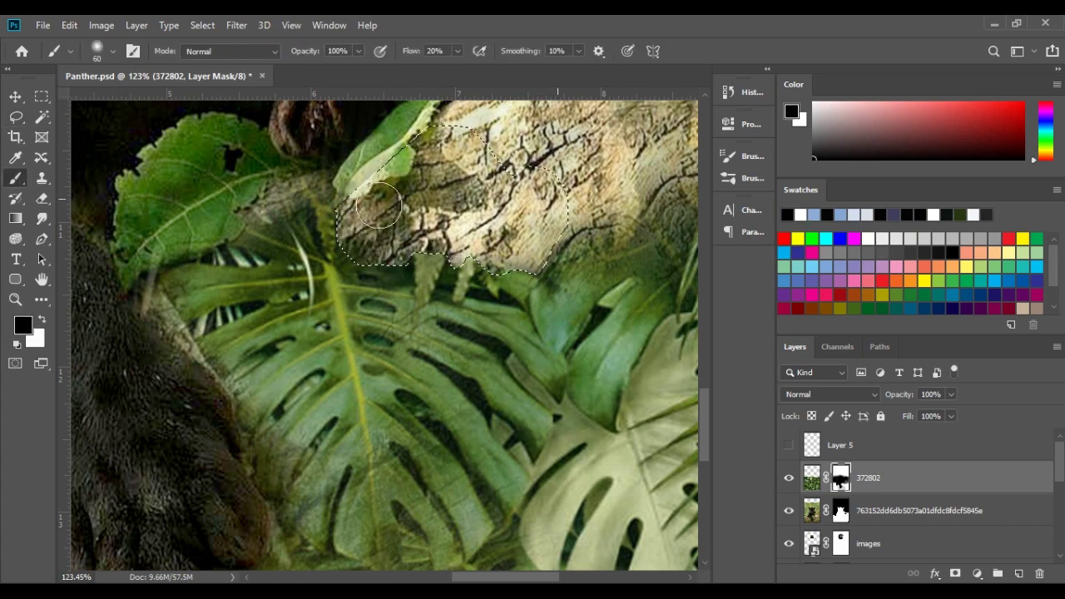
pyautogui.moveTo(383, 208); pyautogui.dragTo(541, 250)
pyautogui.scroll(-3, 615, 240)
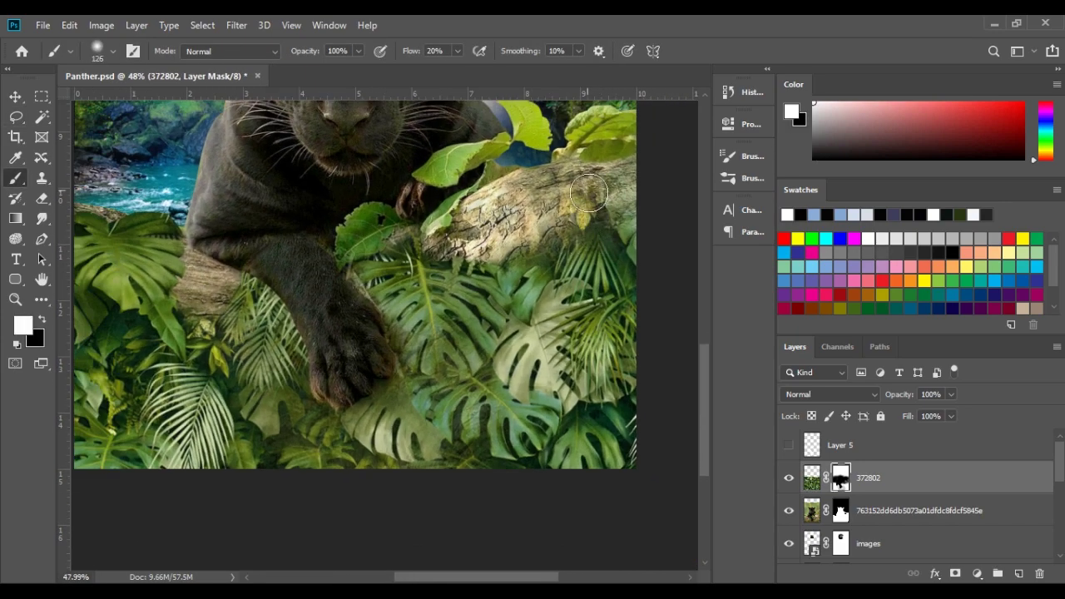
pyautogui.scroll(-2, 607, 264)
pyautogui.scroll(1, 465, 333)
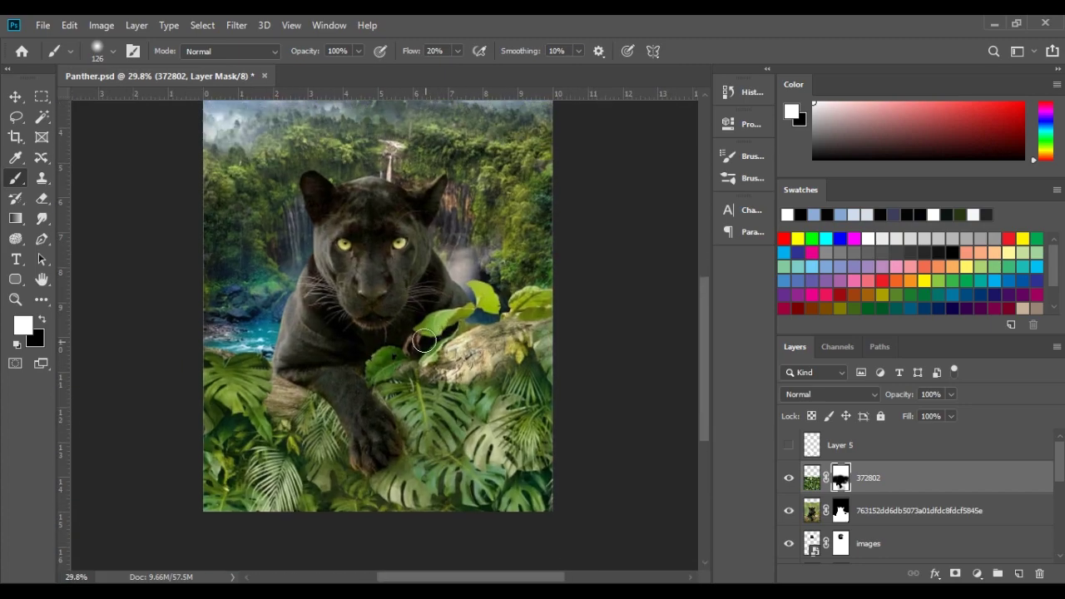
# Recentre the view on the panther and set up a white brush for the paw edges
pyautogui.moveTo(412, 436); pyautogui.dragTo(408, 395)
pyautogui.scroll(1, 432, 425)
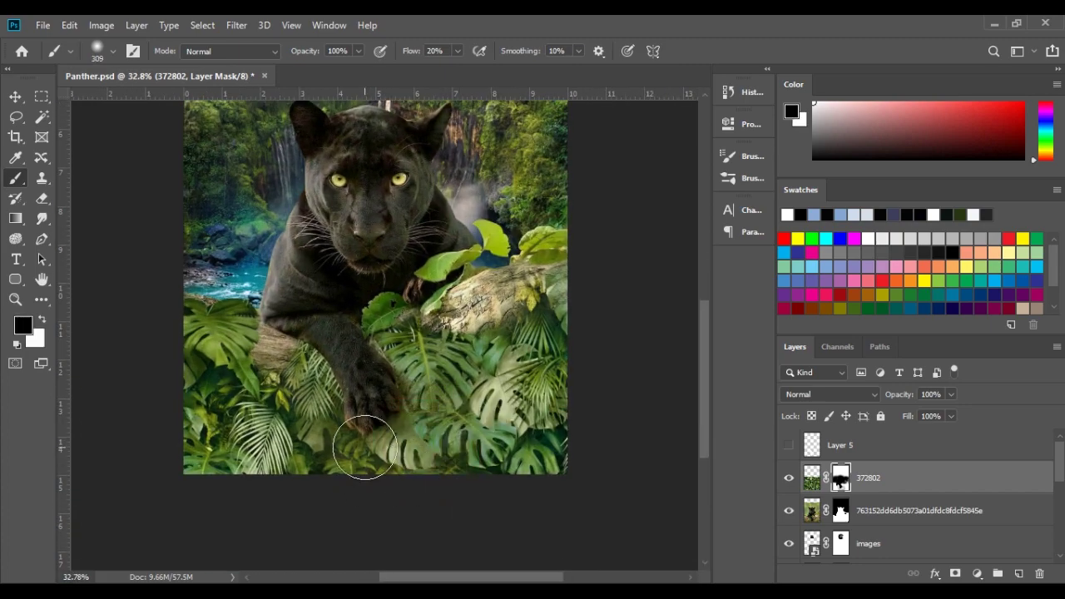
pyautogui.scroll(6, 358, 466)
pyautogui.scroll(2, 410, 456)
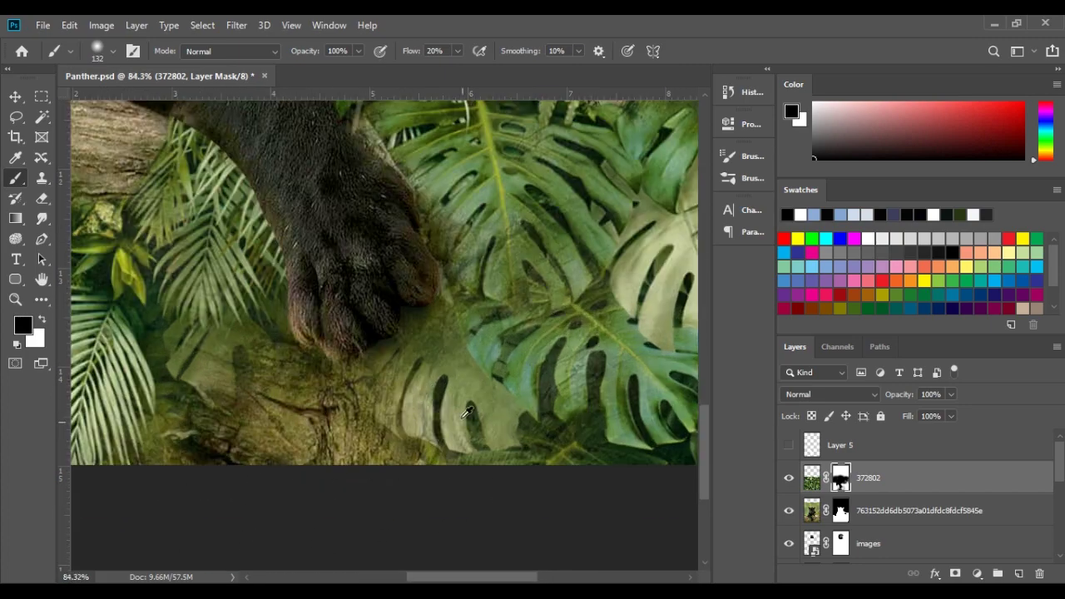
pyautogui.press('l')
pyautogui.press('b')
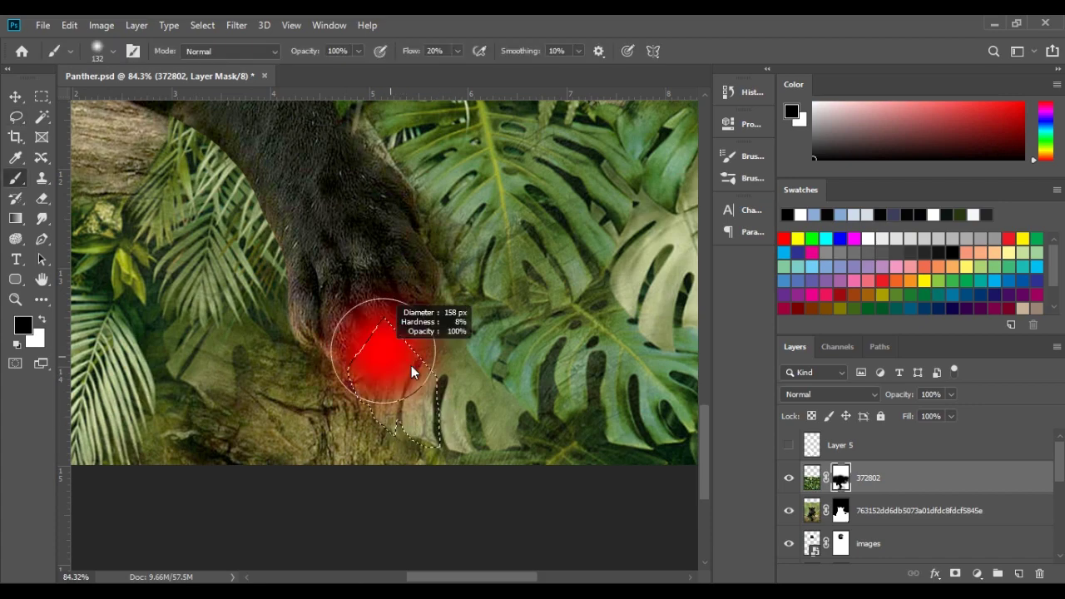
pyautogui.press('x')
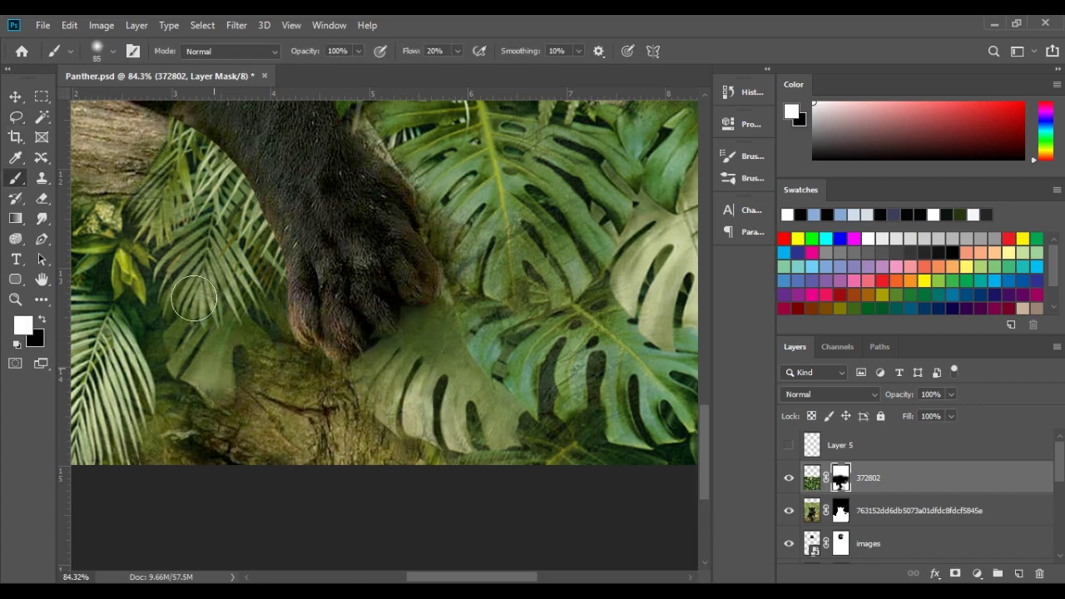
pyautogui.scroll(-12, 194, 299)
pyautogui.scroll(5, 532, 408)
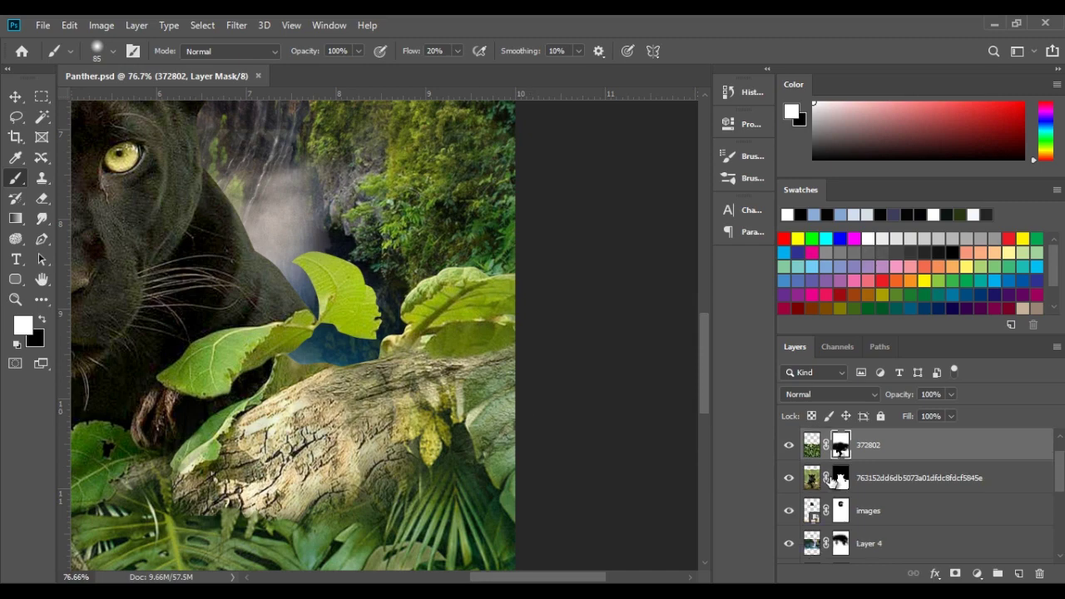
pyautogui.scroll(-4, 471, 400)
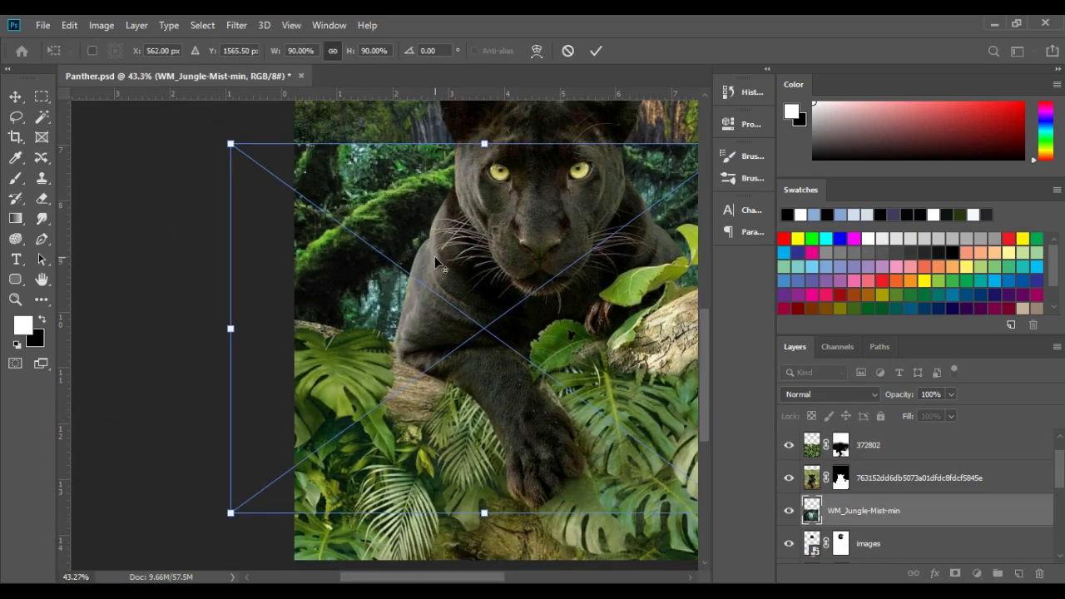
# Move the placed WM_Jungle-Mist-min image toward the top and commit its placement
pyautogui.scroll(-3, 434, 256)
pyautogui.moveTo(449, 337); pyautogui.dragTo(456, 197)
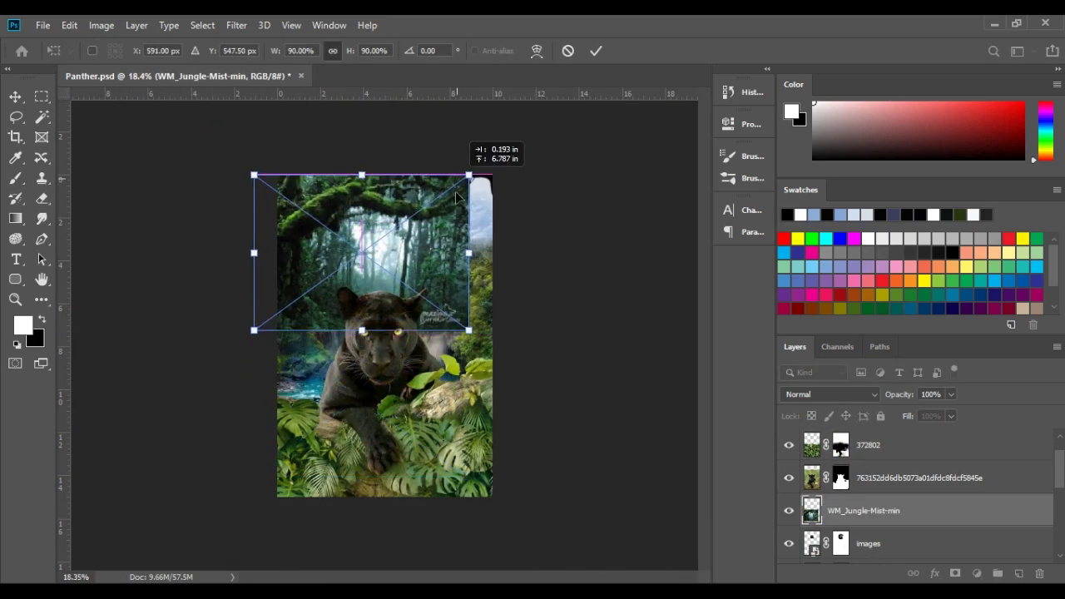
pyautogui.press('Return')
# Add a mask to WM_Jungle-Mist-min and soften its hard edges with a large black brush
pyautogui.press('b')
pyautogui.click(955, 573)
pyautogui.press('x')
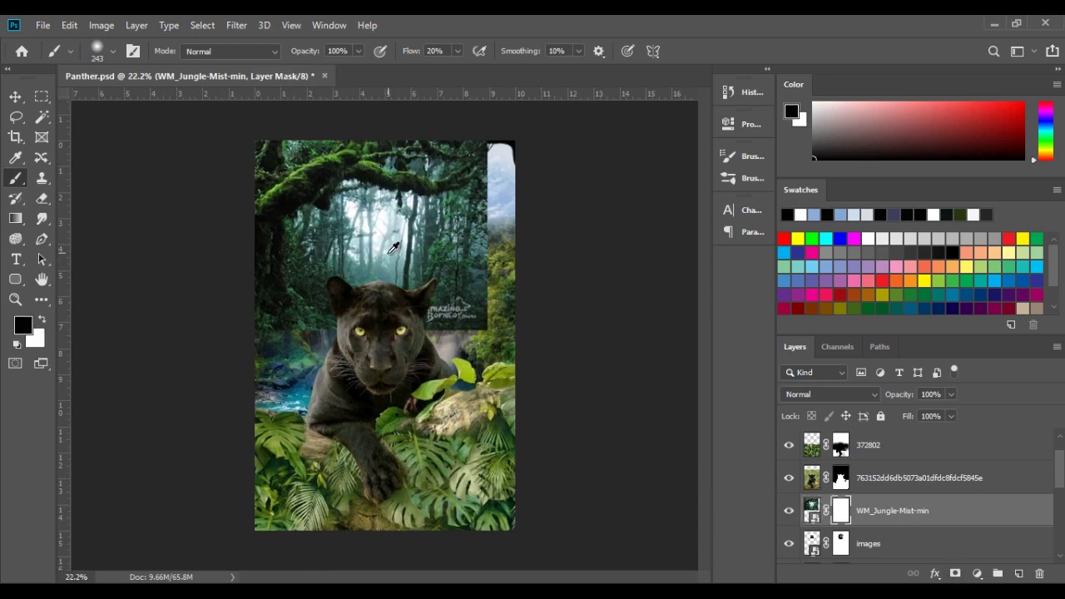
pyautogui.press(']')
pyautogui.press(']')
pyautogui.press(']')
pyautogui.moveTo(433, 333)
pyautogui.mouseDown()
pyautogui.moveTo(488, 302)
pyautogui.moveTo(479, 220)
pyautogui.moveTo(420, 250)
pyautogui.moveTo(357, 220)
pyautogui.moveTo(332, 239)
pyautogui.mouseUp()
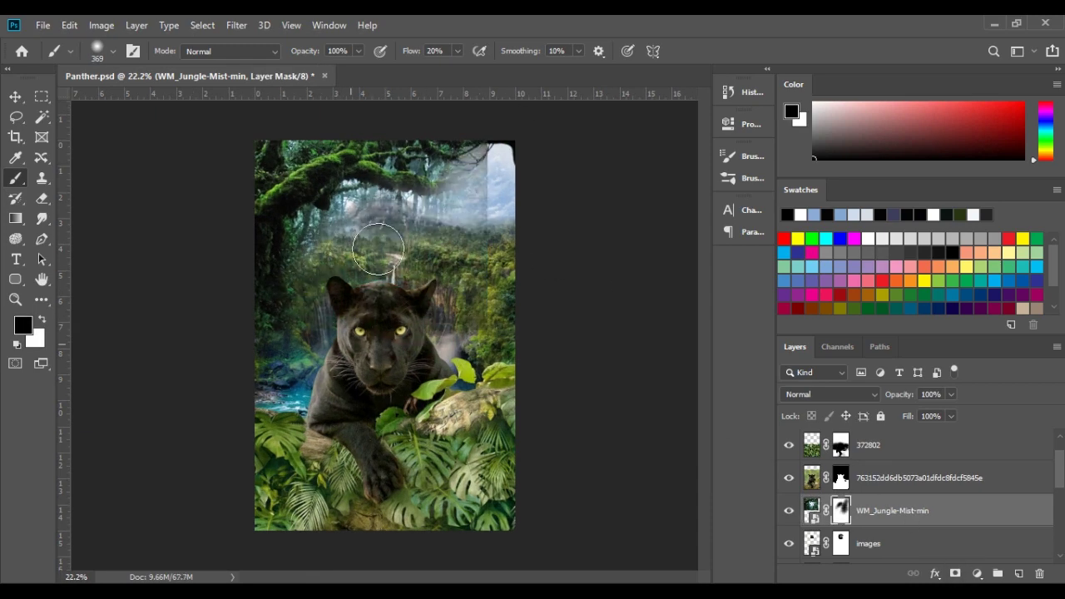
# Paint away the mist covering the mountain on the WM_Jungle-Mist-min mask
pyautogui.scroll(1, 479, 187)
pyautogui.scroll(-1, 435, 185)
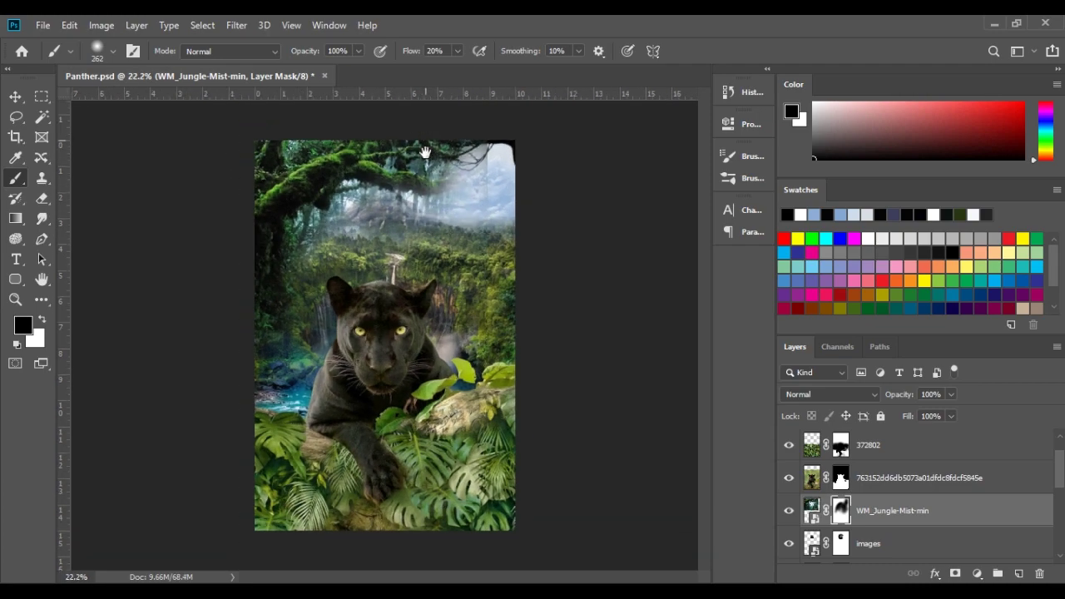
pyautogui.scroll(2, 375, 216)
pyautogui.scroll(-1, 433, 249)
pyautogui.moveTo(380, 314); pyautogui.dragTo(428, 280)
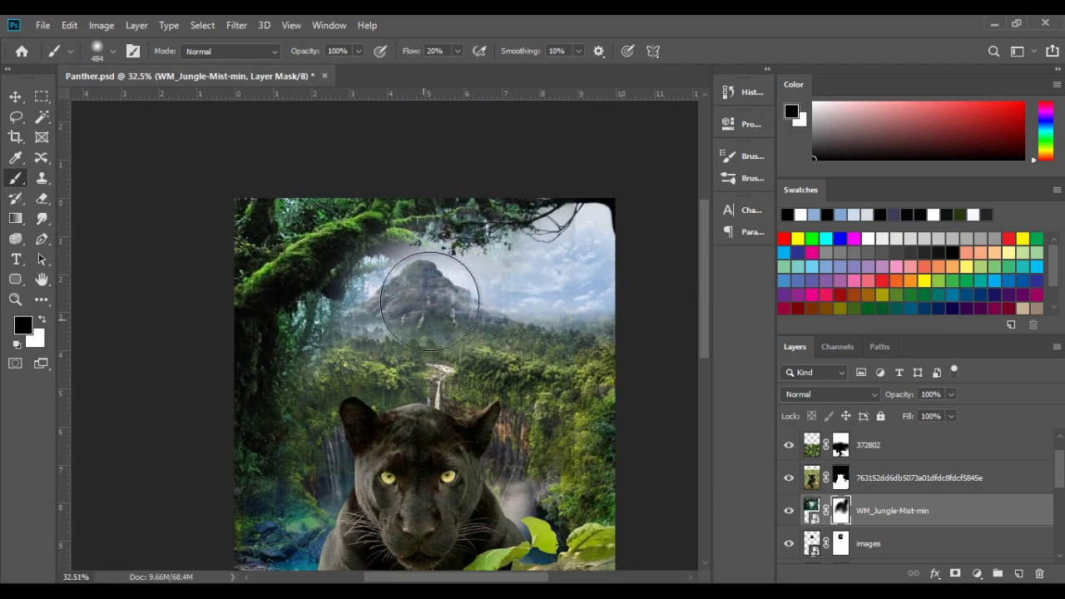
pyautogui.scroll(-3, 399, 208)
pyautogui.scroll(5, 398, 208)
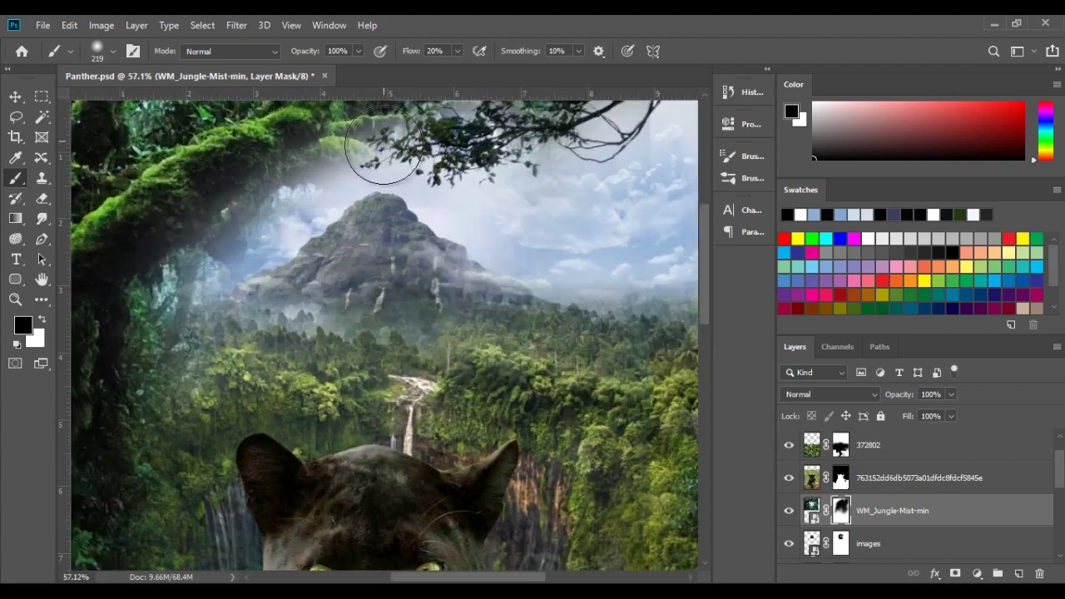
pyautogui.scroll(-3, 333, 283)
pyautogui.scroll(-2, 403, 223)
pyautogui.scroll(1, 407, 173)
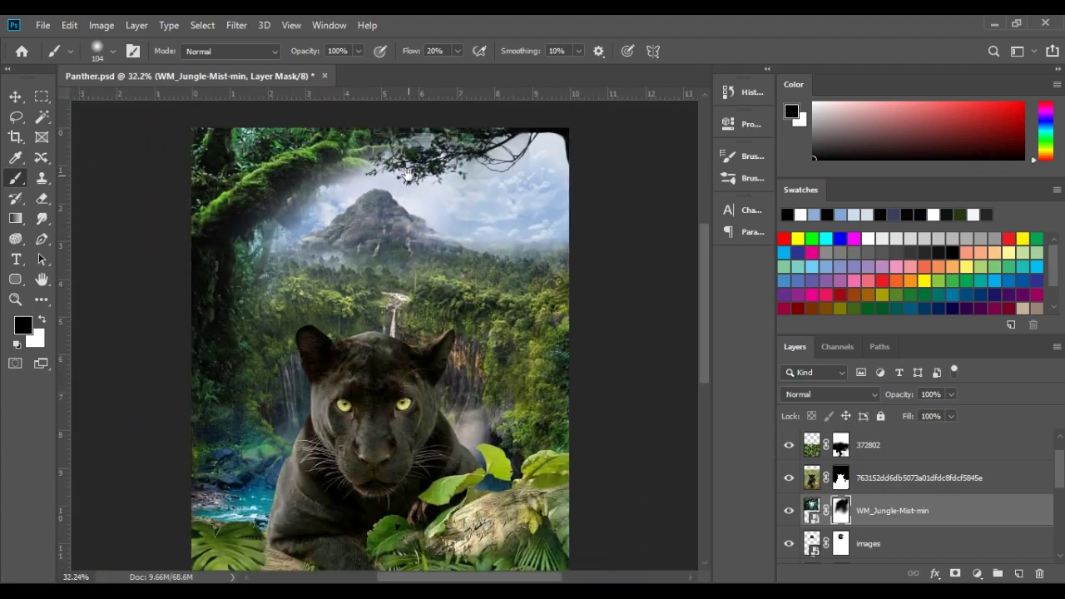
pyautogui.scroll(2, 469, 212)
pyautogui.scroll(-1, 491, 238)
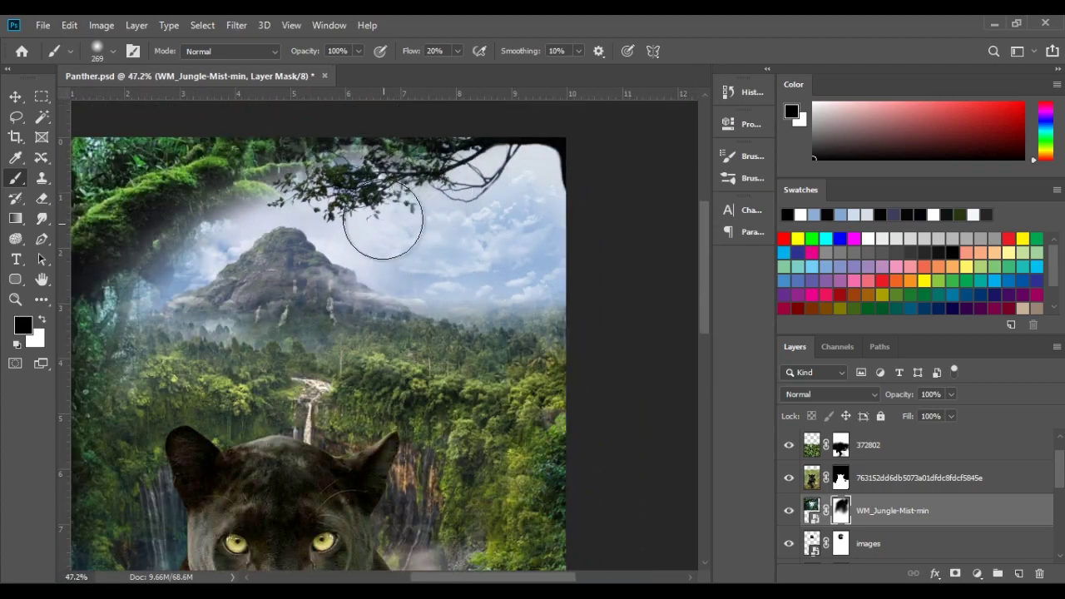
pyautogui.scroll(-1, 280, 289)
pyautogui.scroll(3, 212, 295)
# Paint white on the mask to blend the misty area left of the mountain
pyautogui.press('x')
pyautogui.moveTo(191, 214)
pyautogui.mouseDown()
pyautogui.moveTo(167, 289)
pyautogui.moveTo(214, 333)
pyautogui.moveTo(241, 391)
pyautogui.mouseUp()
pyautogui.moveTo(318, 195); pyautogui.dragTo(212, 408)
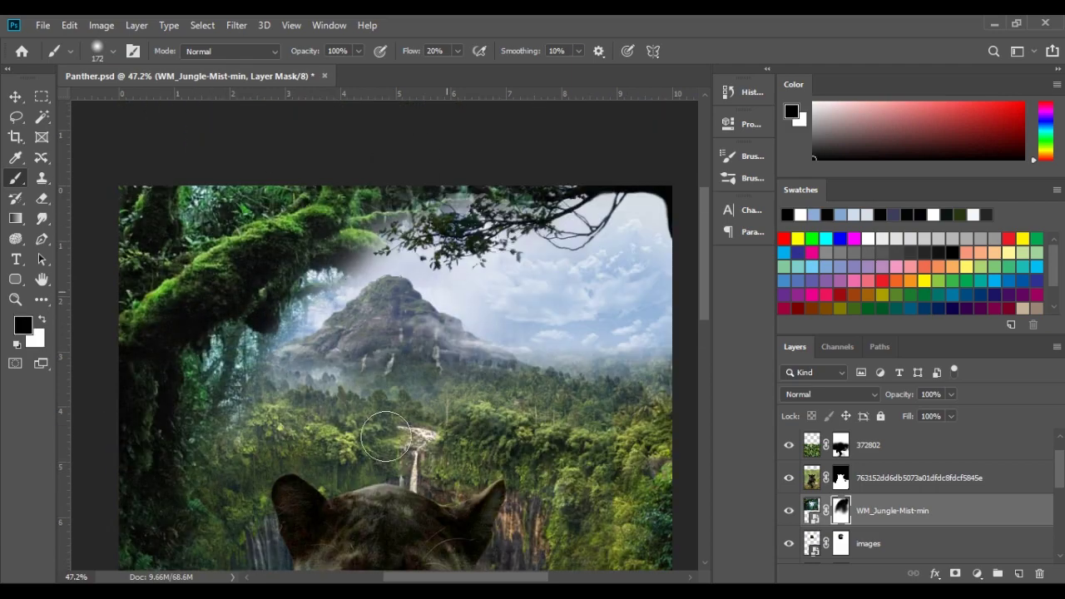
pyautogui.scroll(-3, 385, 436)
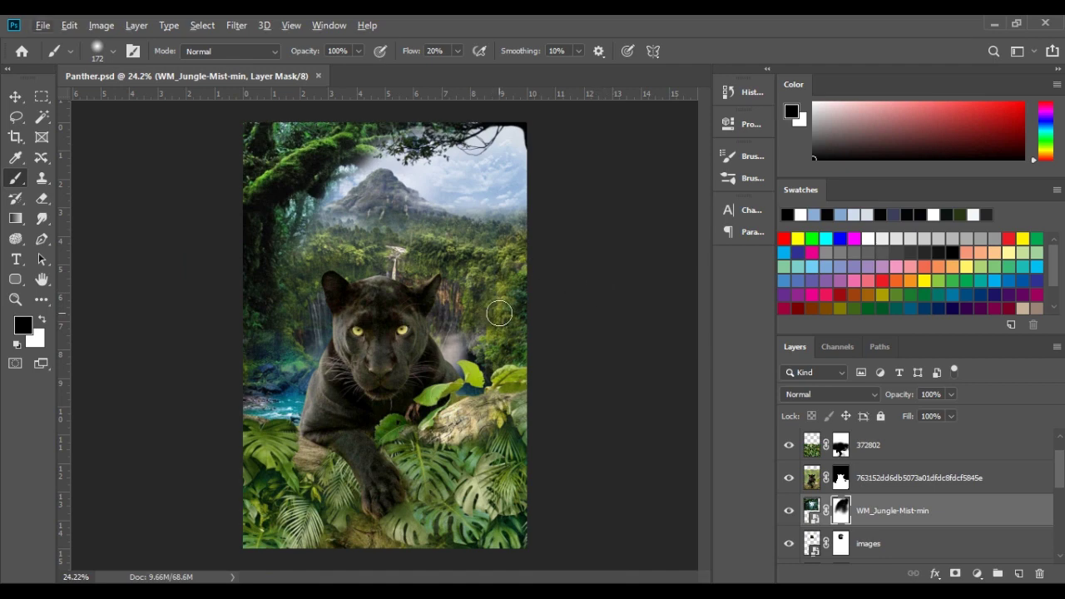
# On a new layer above 372802, paint a large soft yellow sunlight glow above the mountain
pyautogui.click(815, 445)
pyautogui.press('x')
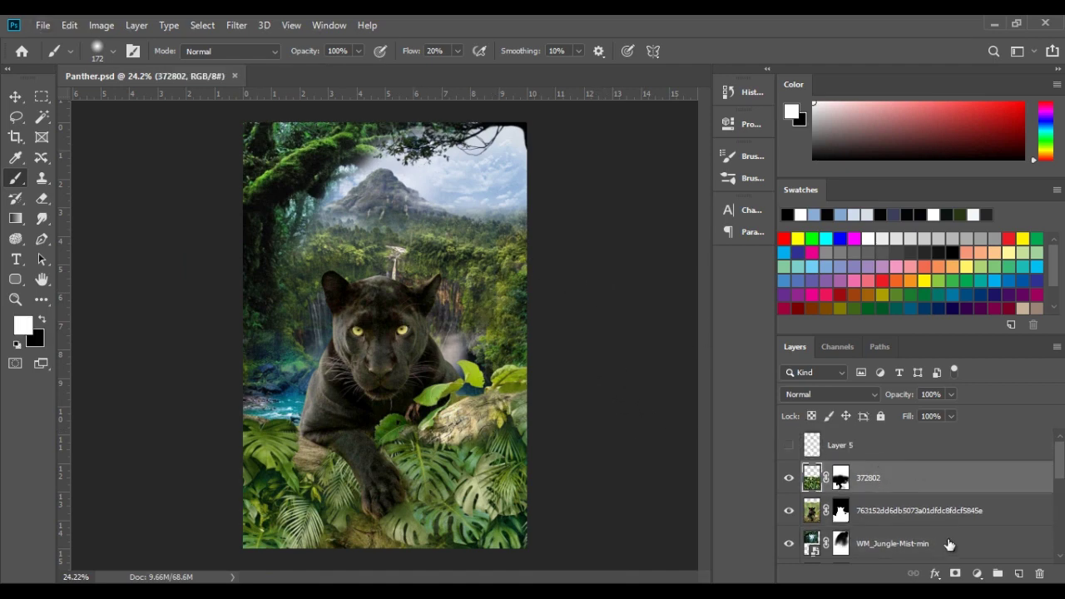
pyautogui.click(1018, 573)
pyautogui.scroll(1, 402, 146)
pyautogui.keyDown('alt'); pyautogui.click(407, 155); pyautogui.keyUp('alt')
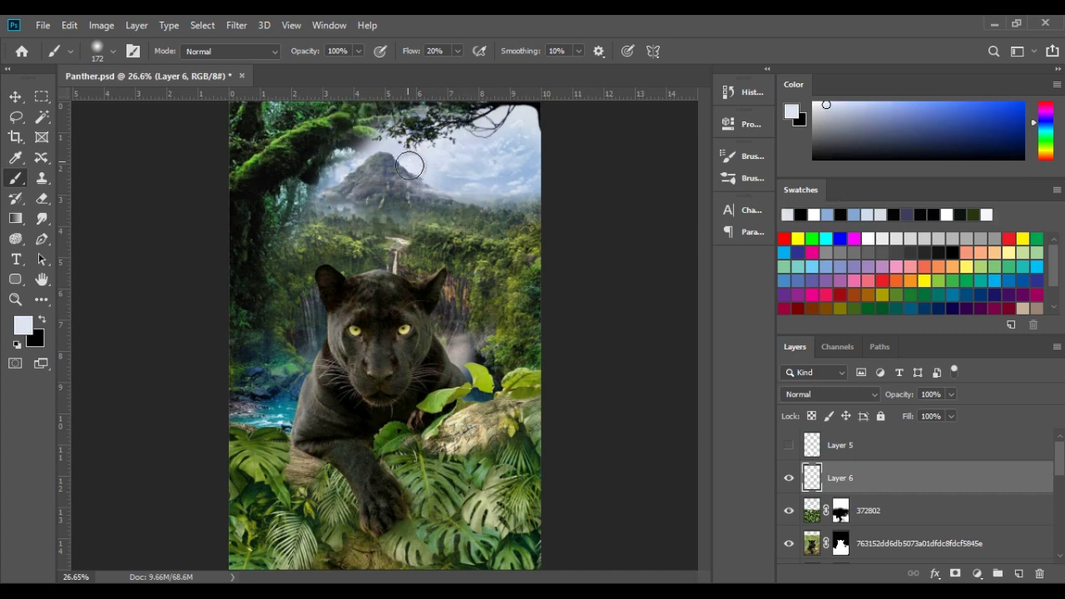
pyautogui.click(924, 282)
pyautogui.moveTo(377, 184); pyautogui.dragTo(351, 160)
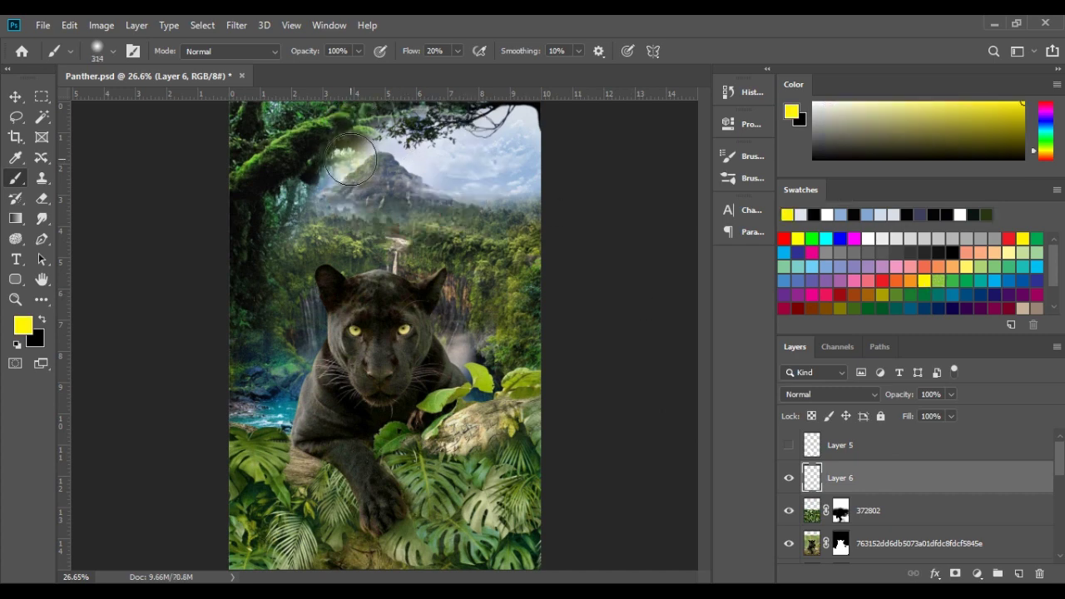
pyautogui.click(351, 160)
pyautogui.press(']')
pyautogui.press(']')
pyautogui.press(']')
pyautogui.press(']')
pyautogui.press(']')
pyautogui.press(']')
pyautogui.click(351, 160)
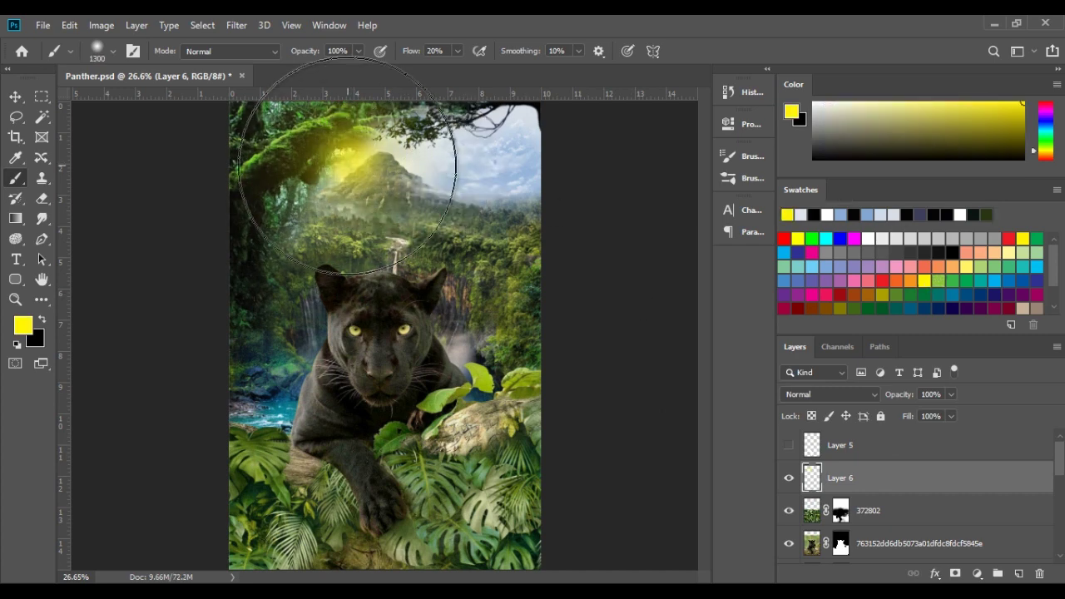
pyautogui.scroll(1, 357, 187)
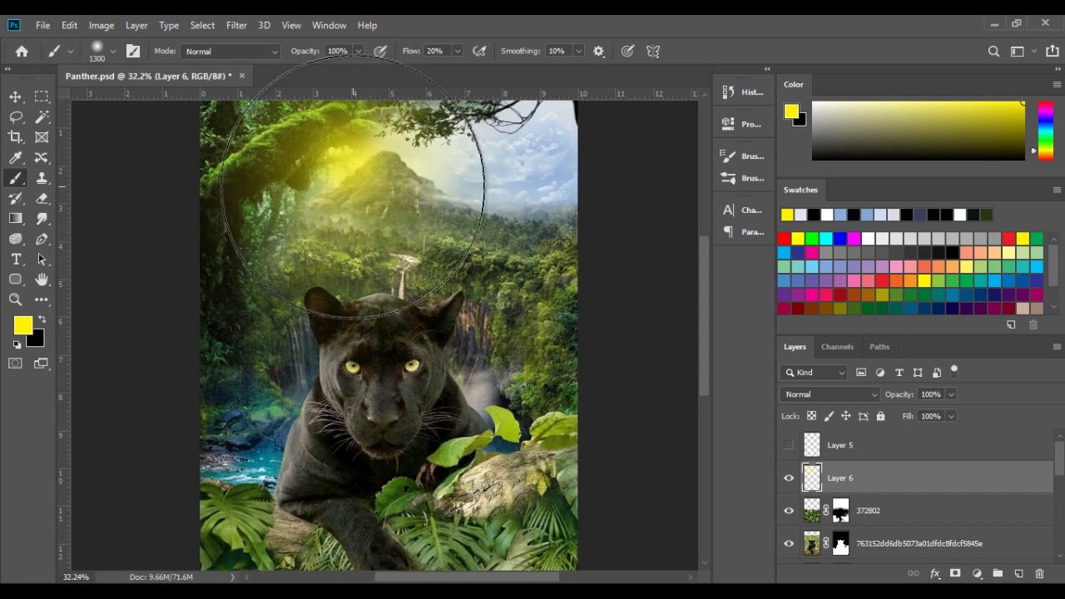
# Paint a white core into the sunlight glow with a 250 px white brush
pyautogui.press('d')
pyautogui.press('x')
pyautogui.moveTo(353, 190); pyautogui.dragTo(356, 162)
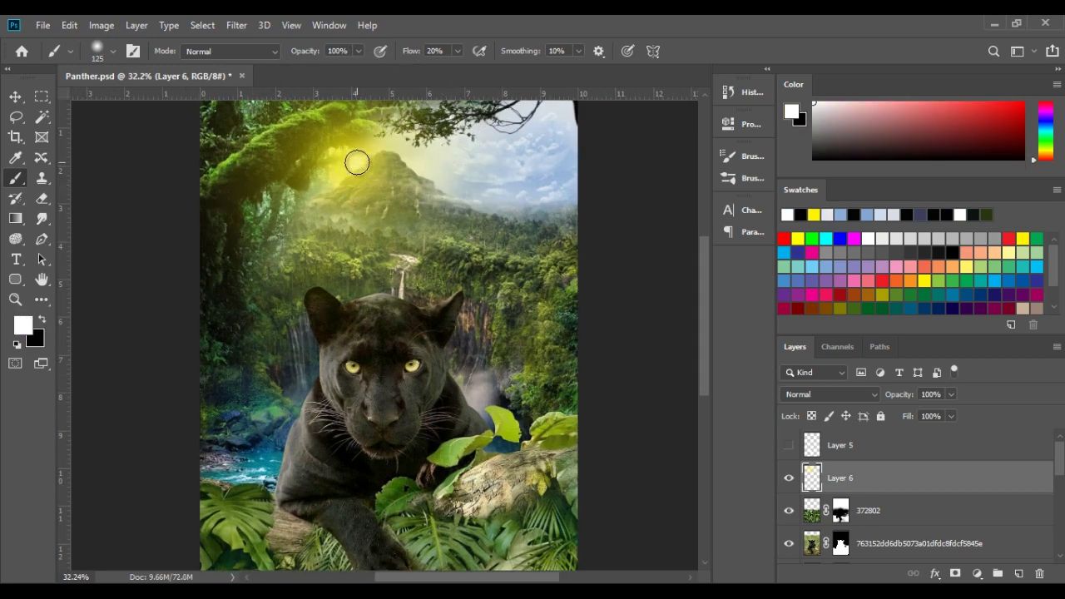
pyautogui.press(']')
pyautogui.press(']')
pyautogui.press(']')
pyautogui.click(357, 162)
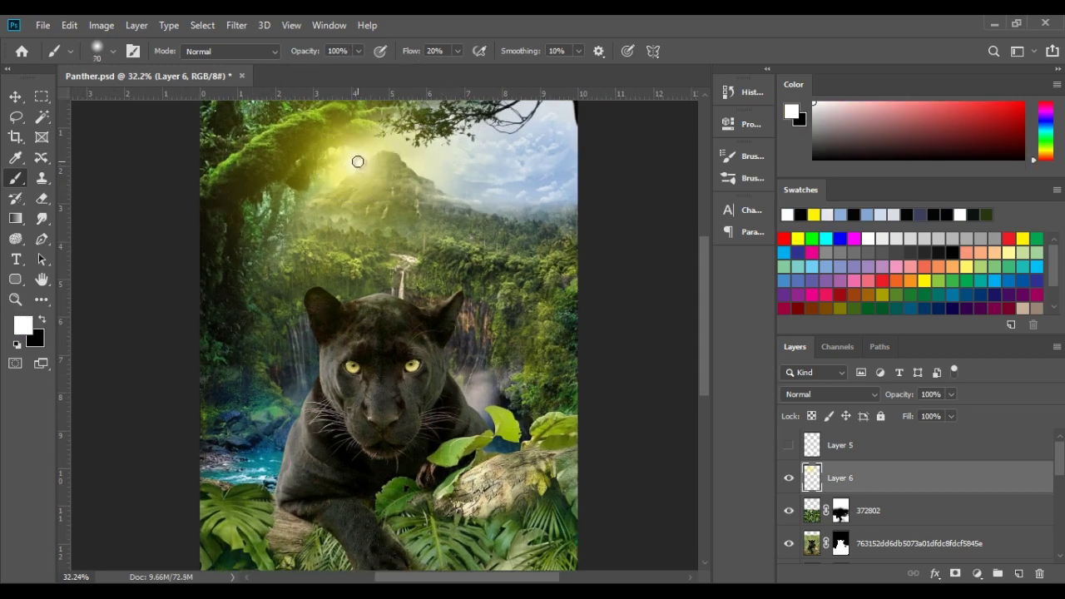
pyautogui.press(']')
pyautogui.press(']')
pyautogui.press(']')
pyautogui.scroll(-1, 408, 149)
pyautogui.scroll(1, 449, 141)
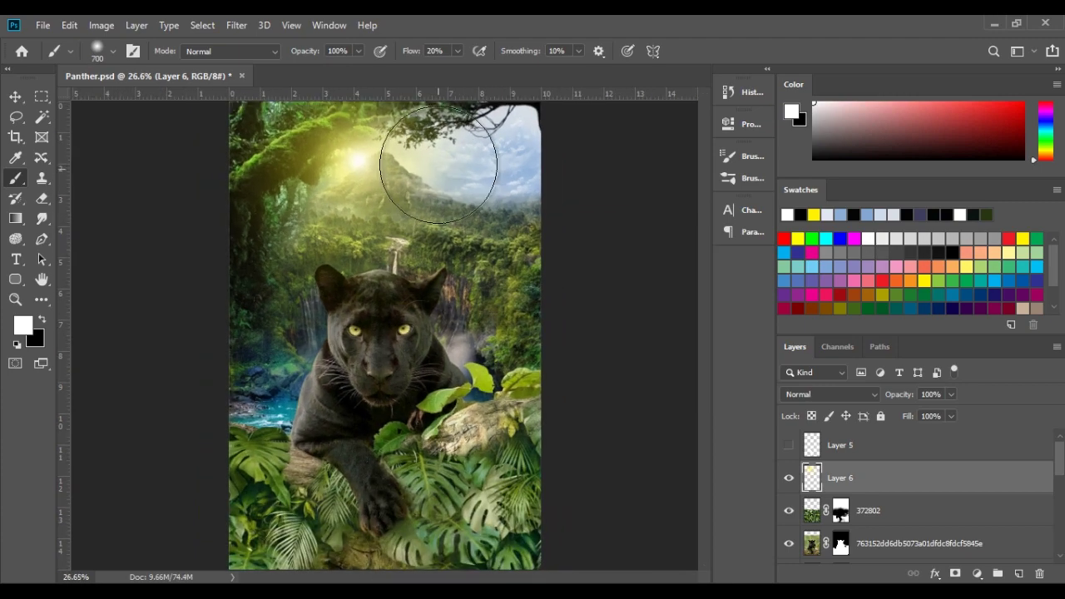
pyautogui.scroll(1, 468, 119)
# On a new Layer 7, dab small white light specks among the top branches, then save
pyautogui.click(1018, 574)
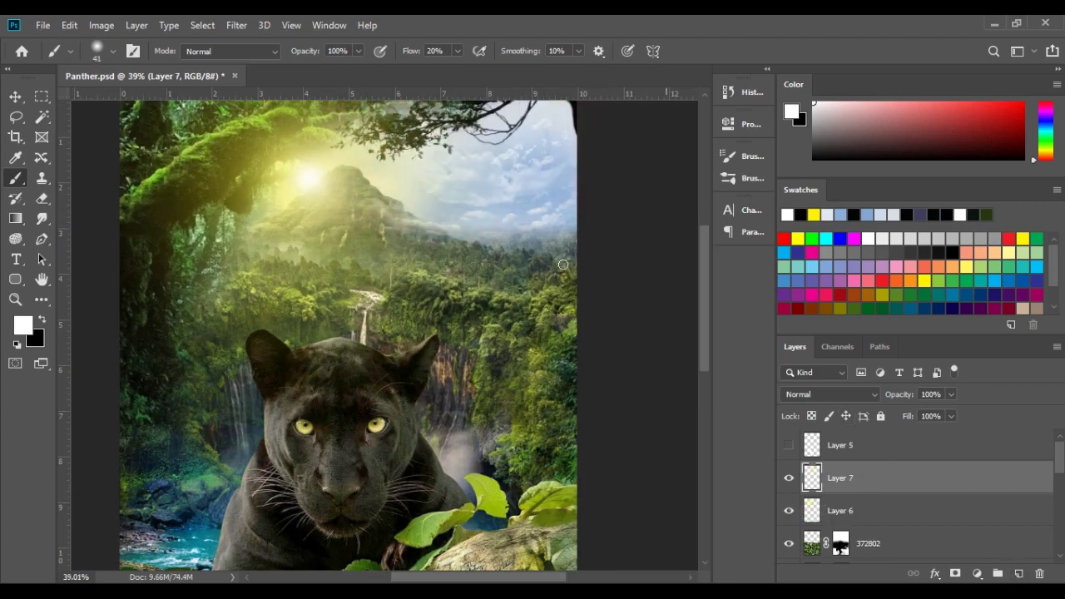
pyautogui.scroll(1, 414, 125)
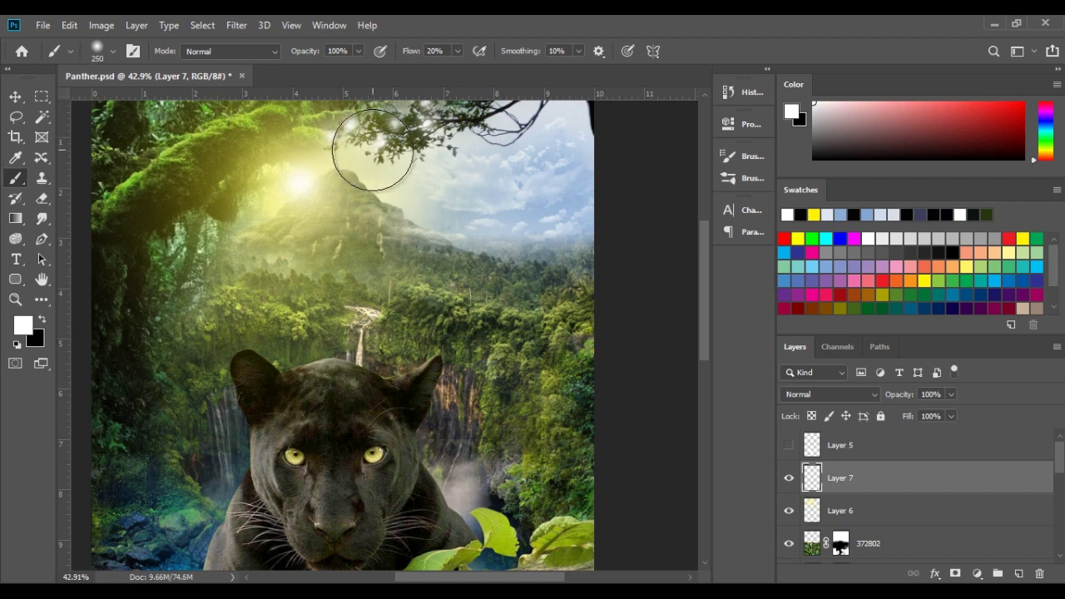
pyautogui.press('[')
pyautogui.press('[')
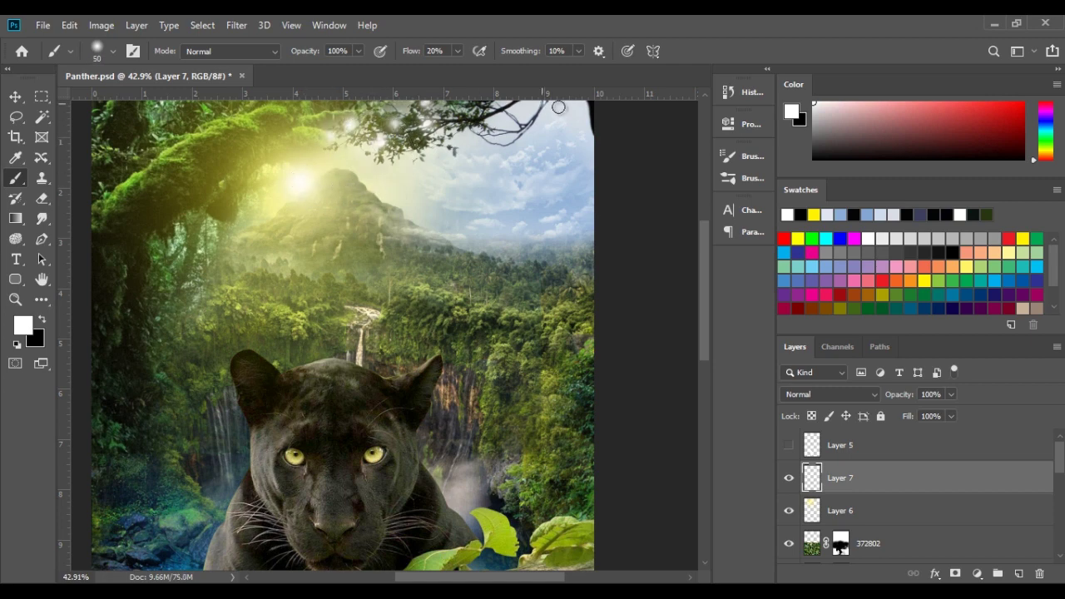
pyautogui.press(']')
pyautogui.press(']')
pyautogui.press(']')
pyautogui.keyDown('alt'); pyautogui.scroll(-3, 457, 129); pyautogui.keyUp('alt')
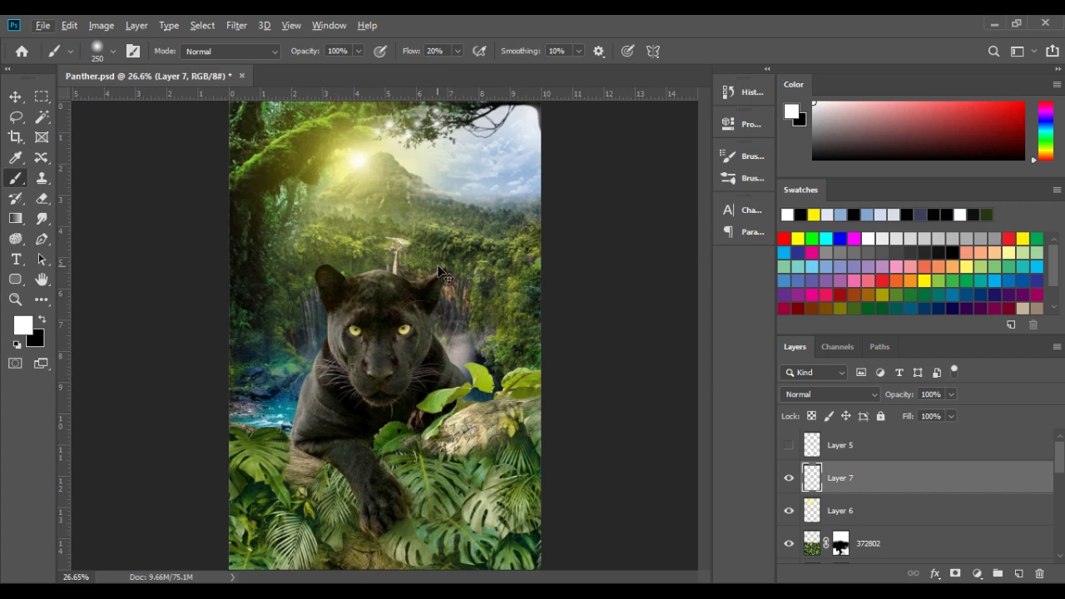
pyautogui.hotkey('ctrl', 's')
# Bring layer 372802 and the long-named layer to the top of the stack, then select Layer 7
pyautogui.scroll(-2, 894, 500)
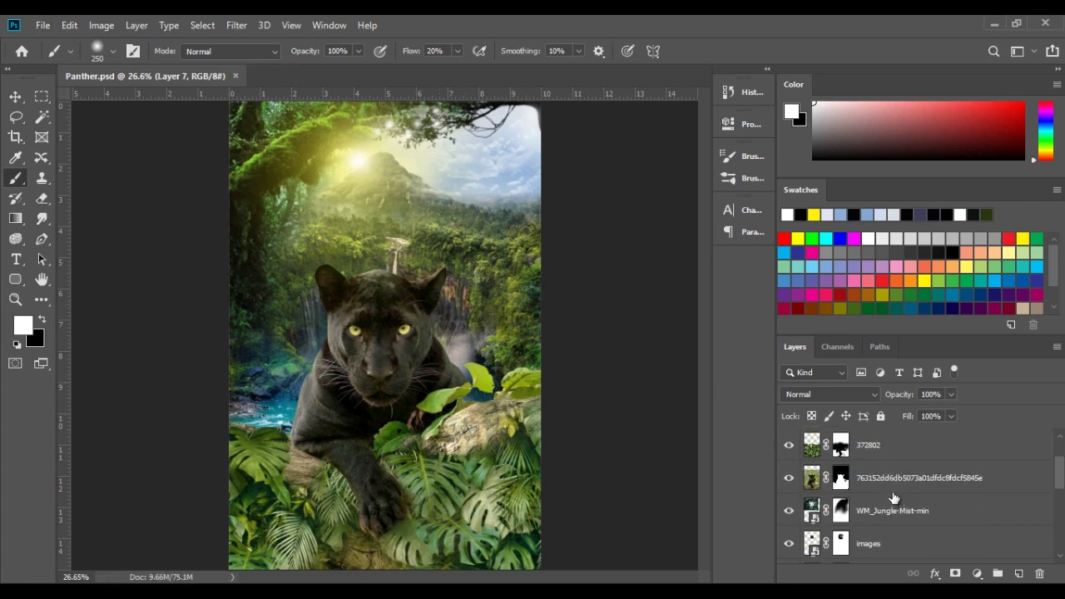
pyautogui.click(887, 513)
pyautogui.keyDown('shift'); pyautogui.click(889, 489); pyautogui.keyUp('shift')
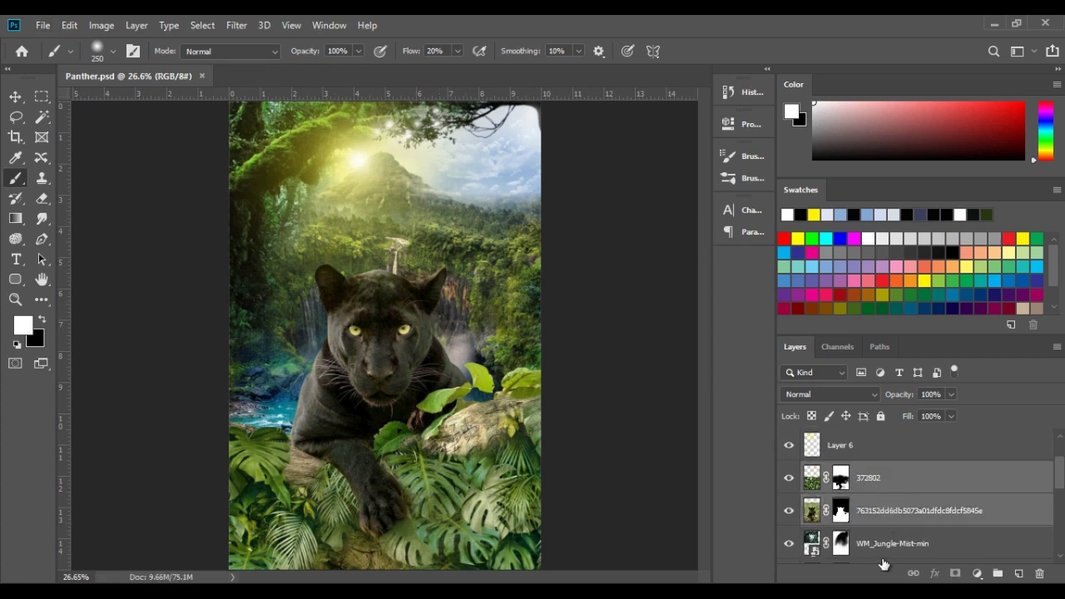
pyautogui.hotkey('ctrl', 'shift', ']')
pyautogui.click(902, 504)
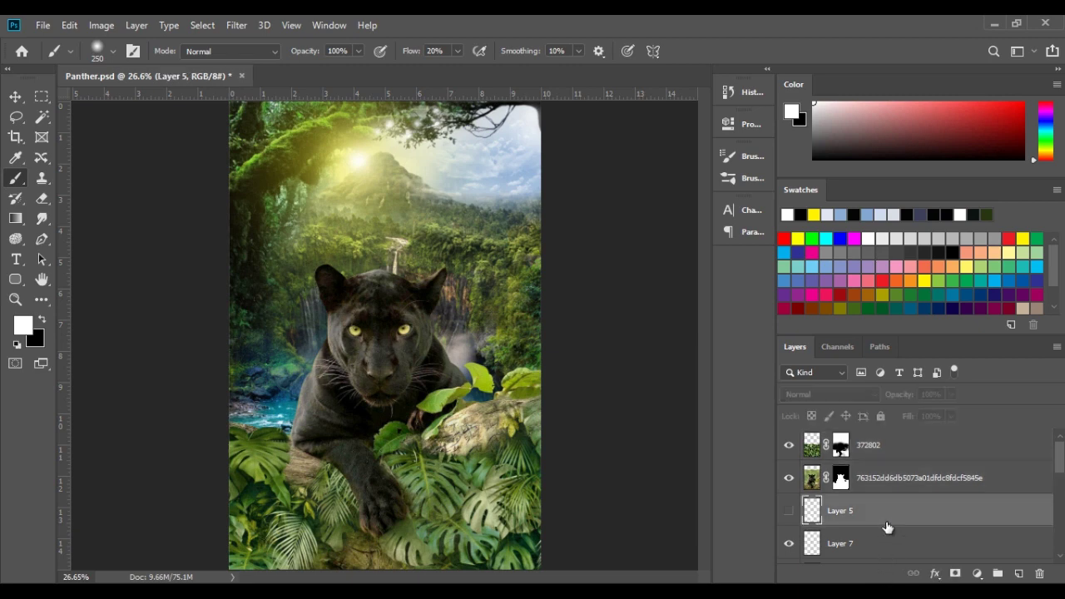
# Add an Exposure adjustment above Layer 7 with offset +0.0292, masking out the haze near the mountain
pyautogui.click(976, 573)
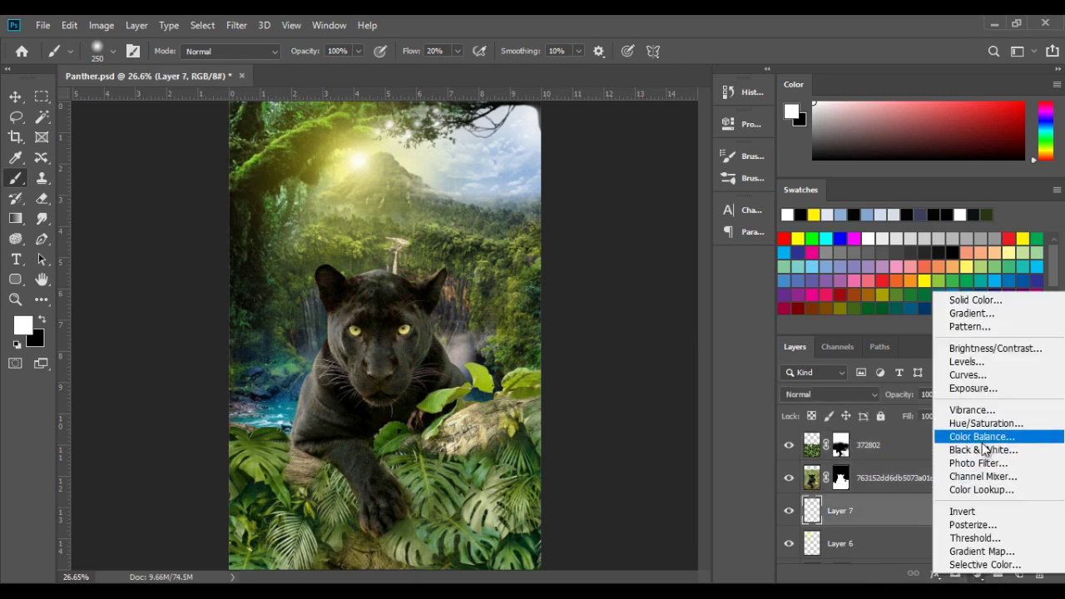
pyautogui.click(749, 123)
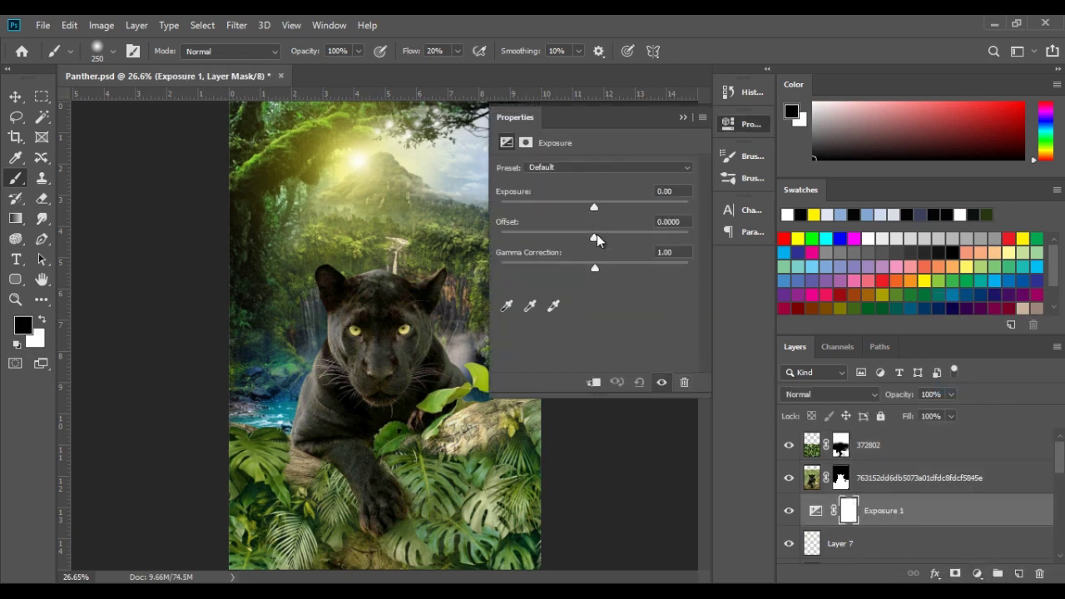
pyautogui.moveTo(594, 238)
pyautogui.mouseDown()
pyautogui.moveTo(613, 268)
pyautogui.moveTo(610, 245)
pyautogui.mouseUp()
pyautogui.click(683, 118)
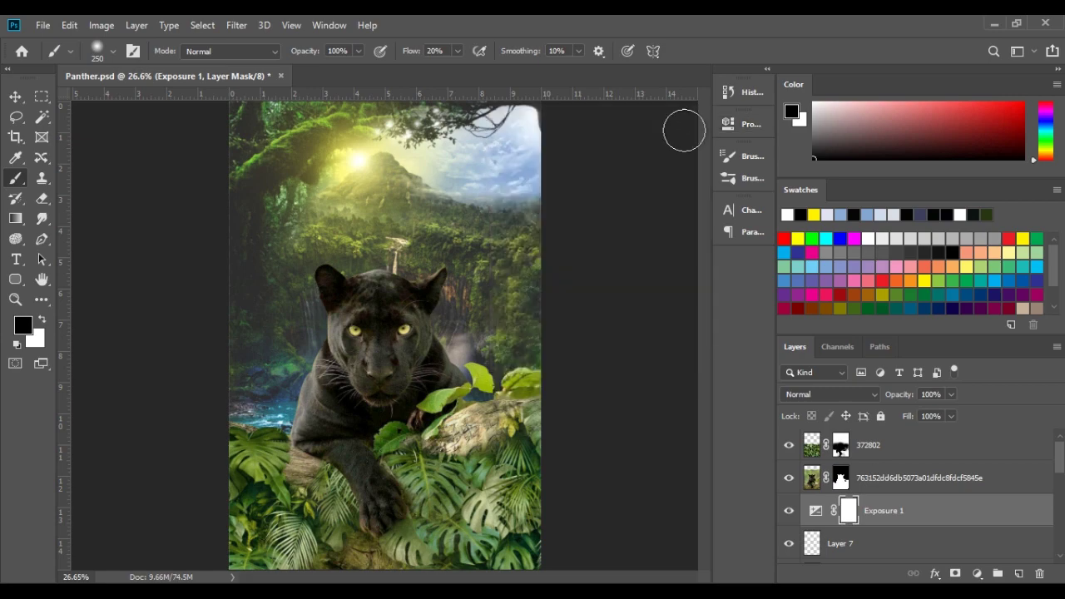
pyautogui.scroll(1, 413, 198)
pyautogui.scroll(1, 413, 198)
pyautogui.moveTo(414, 198); pyautogui.dragTo(466, 158)
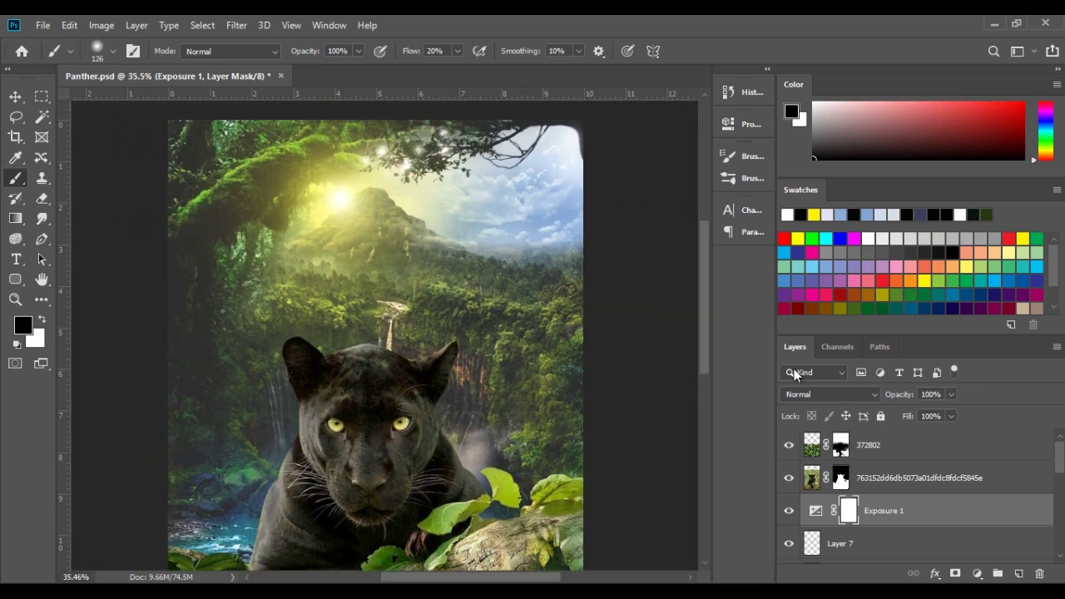
# On a new Layer 8, dab soft white glows into the sky and canopy with a 300 px brush
pyautogui.click(900, 456)
pyautogui.hotkey('ctrl', 'shift', 'alt', 'n')
pyautogui.press('x')
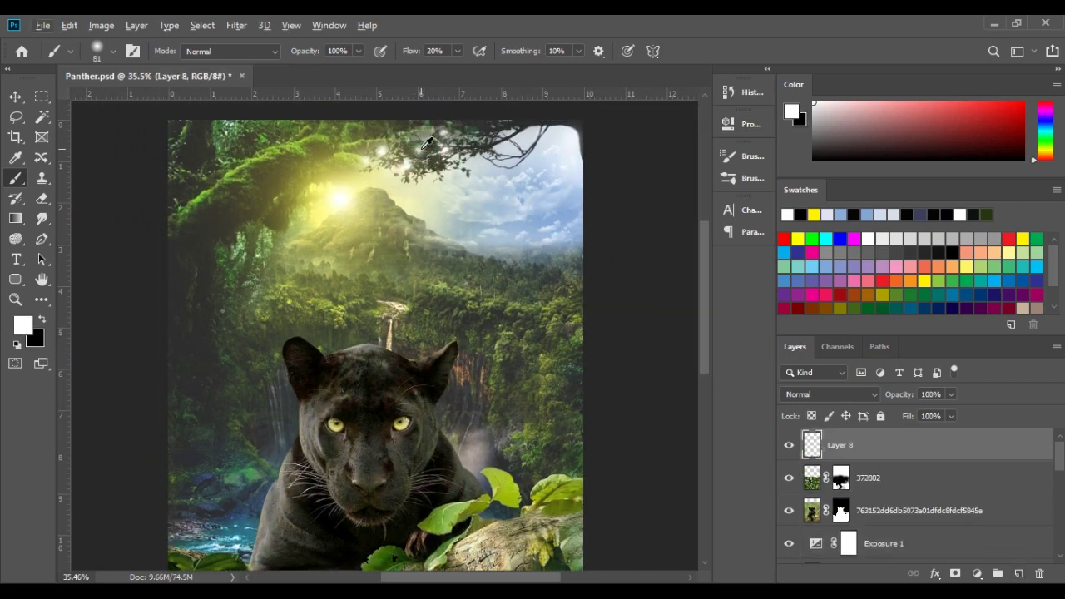
pyautogui.press(']')
pyautogui.press(']')
pyautogui.press(']')
pyautogui.press(']')
pyautogui.press(']')
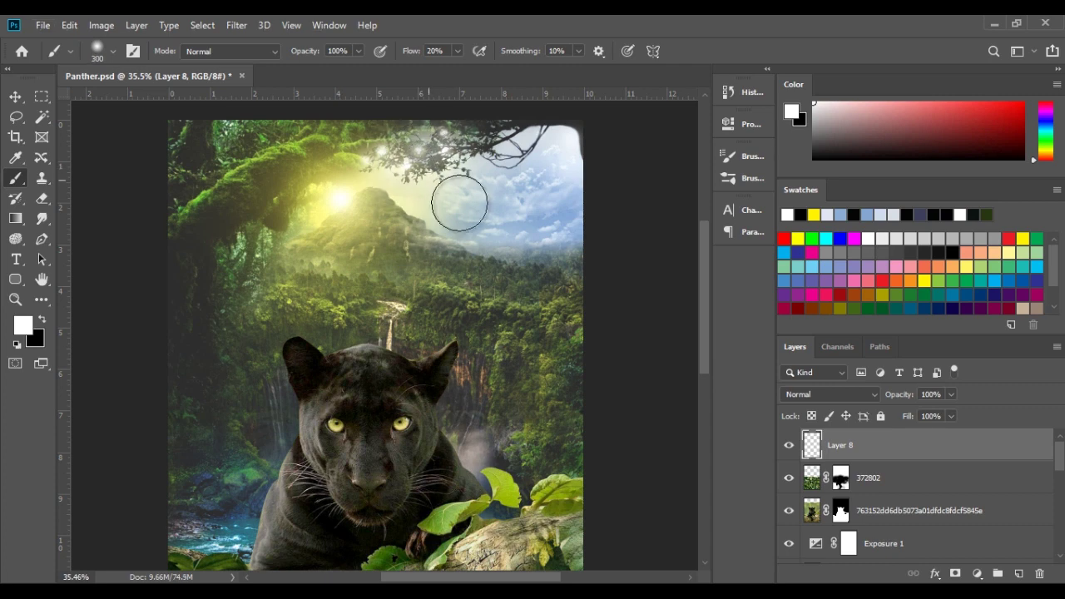
pyautogui.click(442, 133)
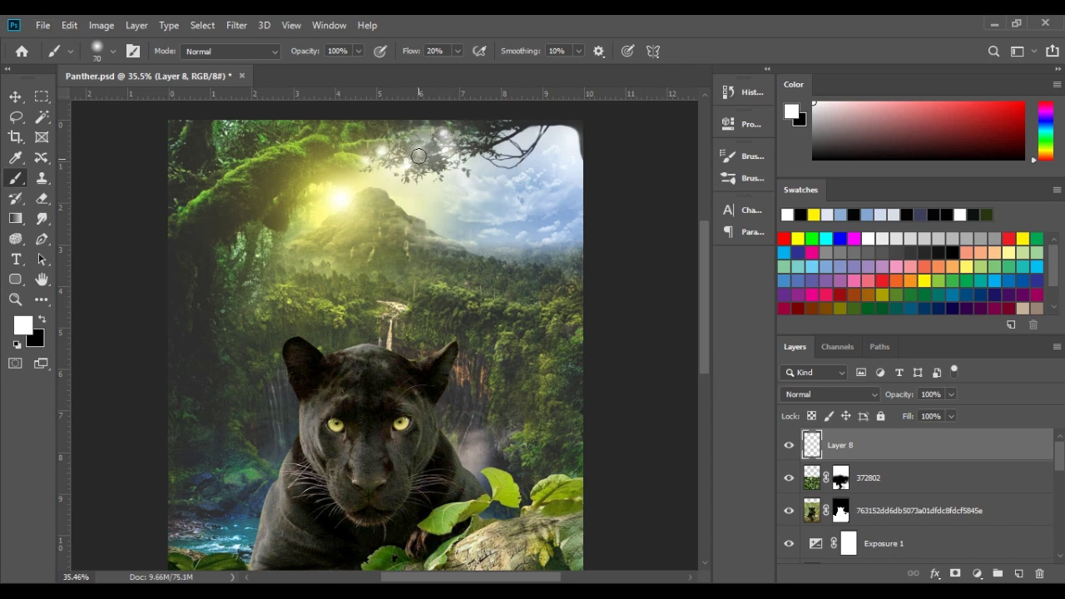
pyautogui.click(419, 155)
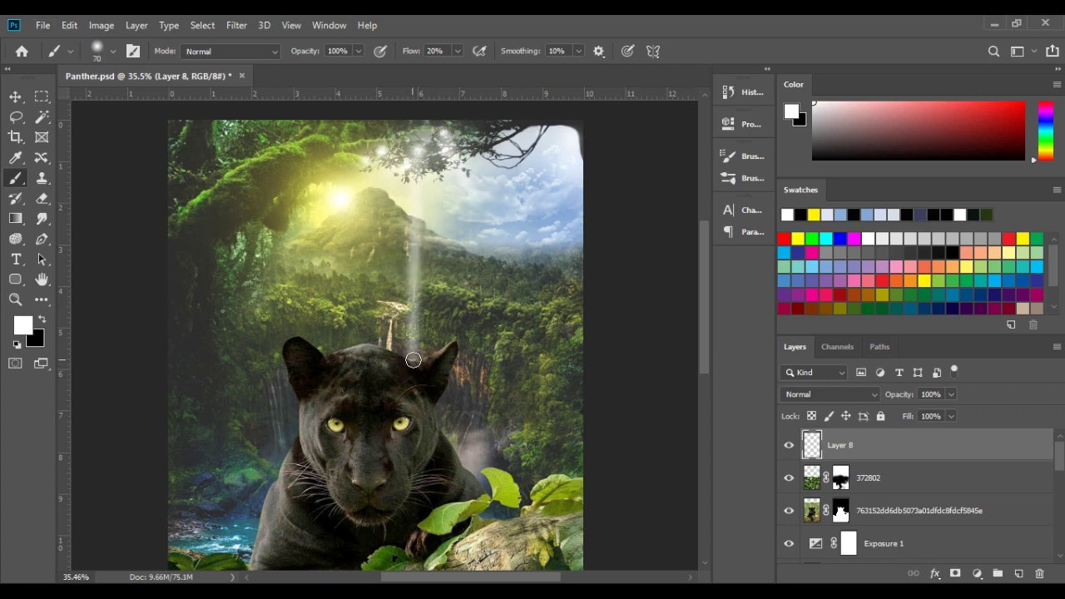
# Paint white light streaks from the canopy, including a diagonal ray toward the mountain
pyautogui.keyDown('alt'); pyautogui.rightClick(416, 155); pyautogui.keyUp('alt')
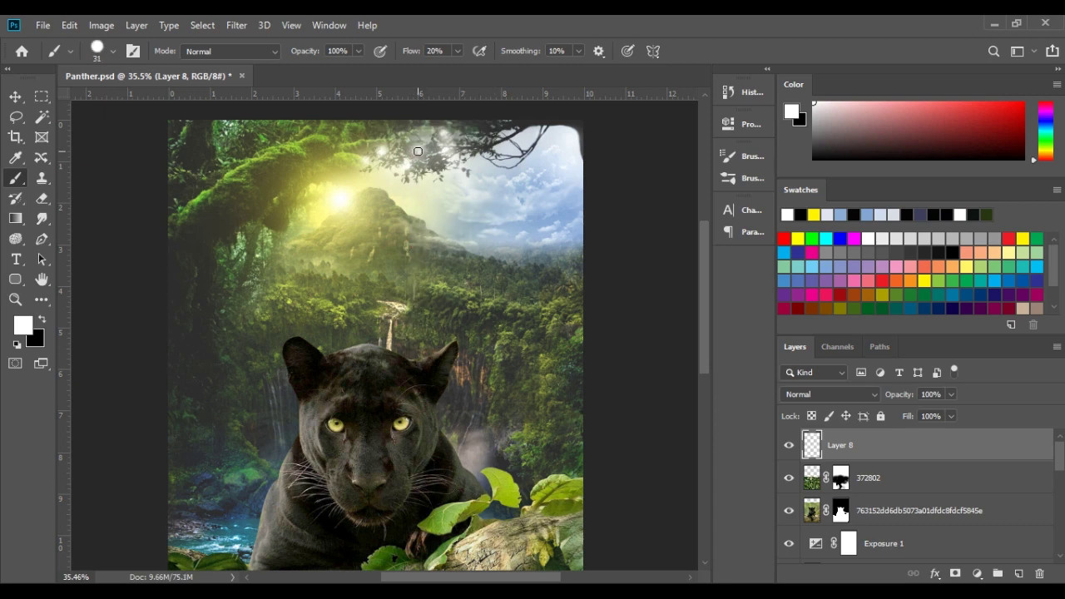
pyautogui.keyDown('alt'); pyautogui.rightClick(421, 218); pyautogui.keyUp('alt')
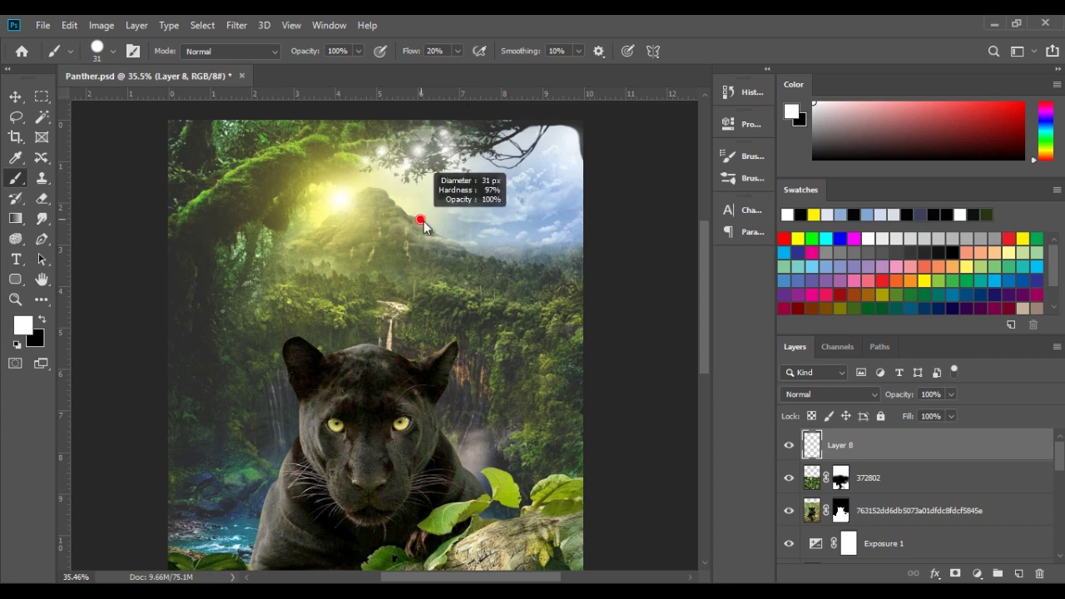
pyautogui.moveTo(418, 154); pyautogui.dragTo(416, 300)
pyautogui.hotkey('ctrl', 't')
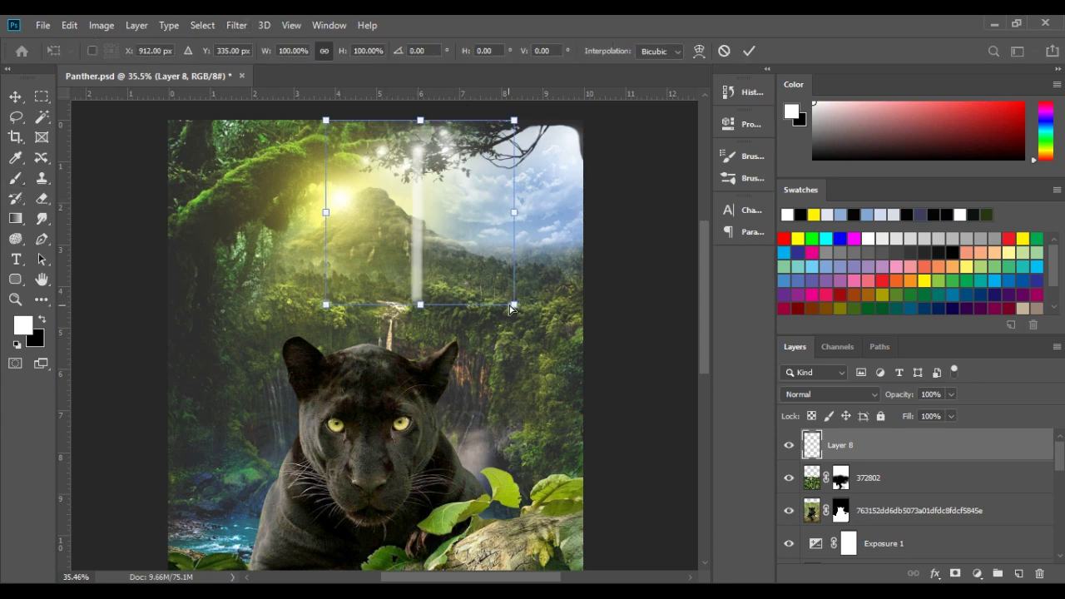
pyautogui.moveTo(515, 312)
pyautogui.mouseDown()
pyautogui.moveTo(556, 259)
pyautogui.moveTo(549, 279)
pyautogui.mouseUp()
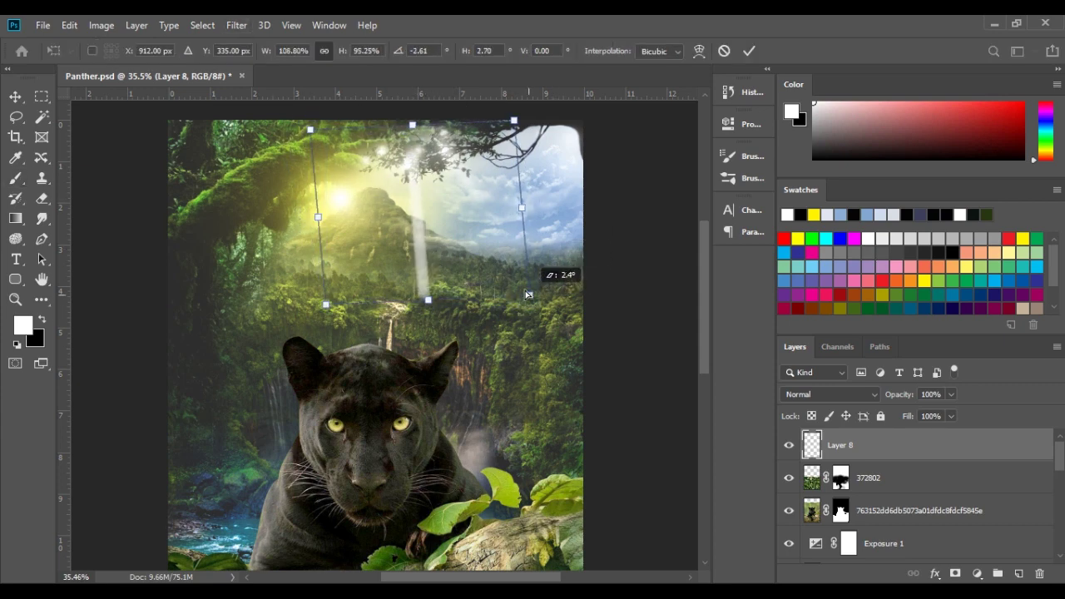
pyautogui.press('Return')
pyautogui.press('b')
pyautogui.moveTo(381, 152); pyautogui.dragTo(332, 270)
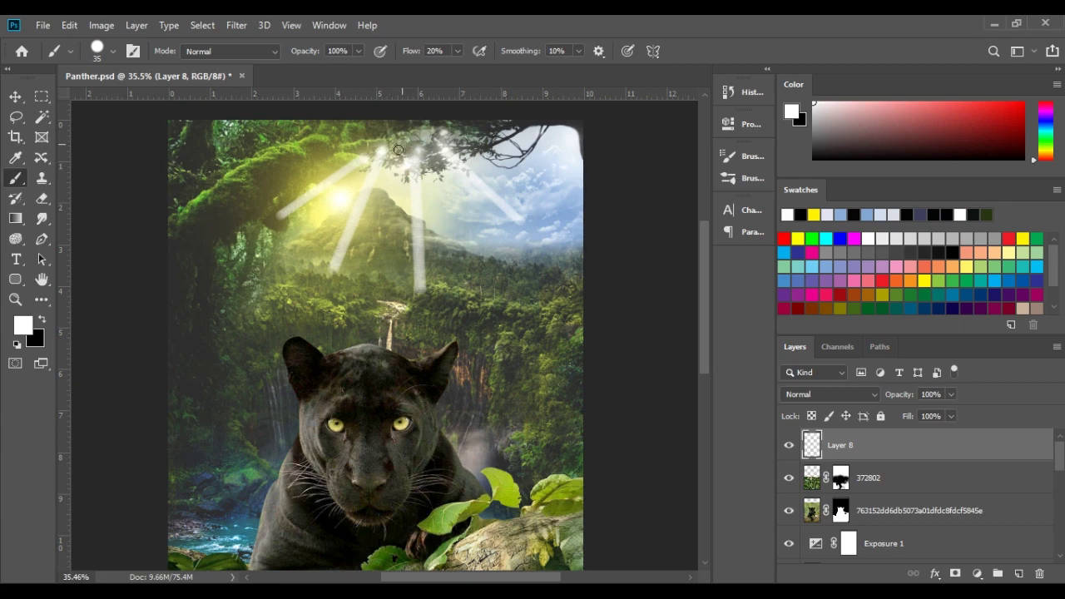
# Soften Layer 8's light rays into streaks with a vertical Motion Blur at a reduced distance
pyautogui.click(236, 25)
pyautogui.click(466, 312)
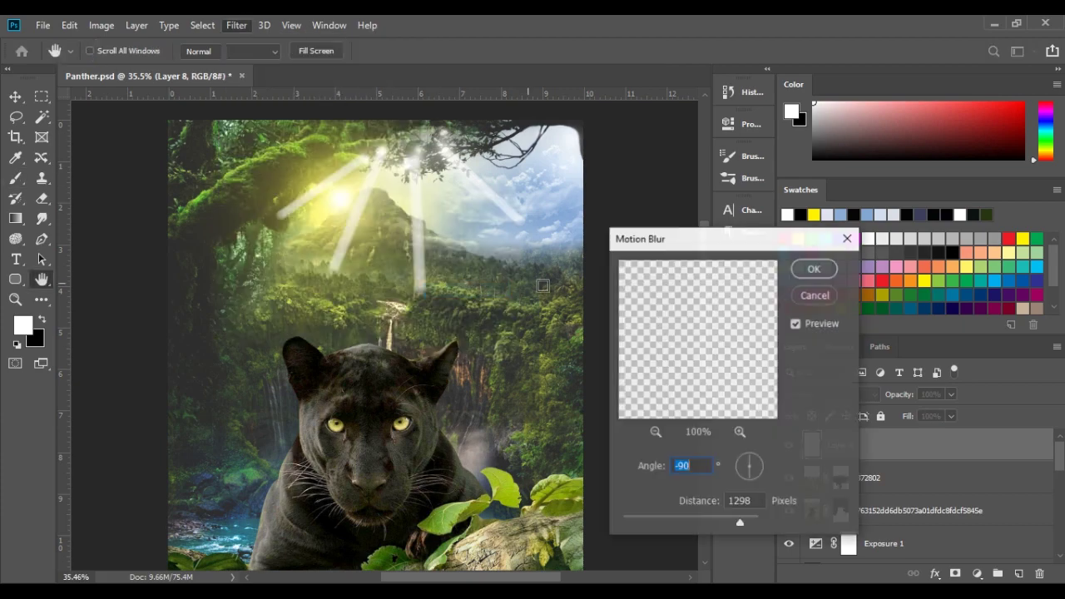
pyautogui.moveTo(676, 517)
pyautogui.mouseDown()
pyautogui.moveTo(658, 520)
pyautogui.moveTo(671, 520)
pyautogui.mouseUp()
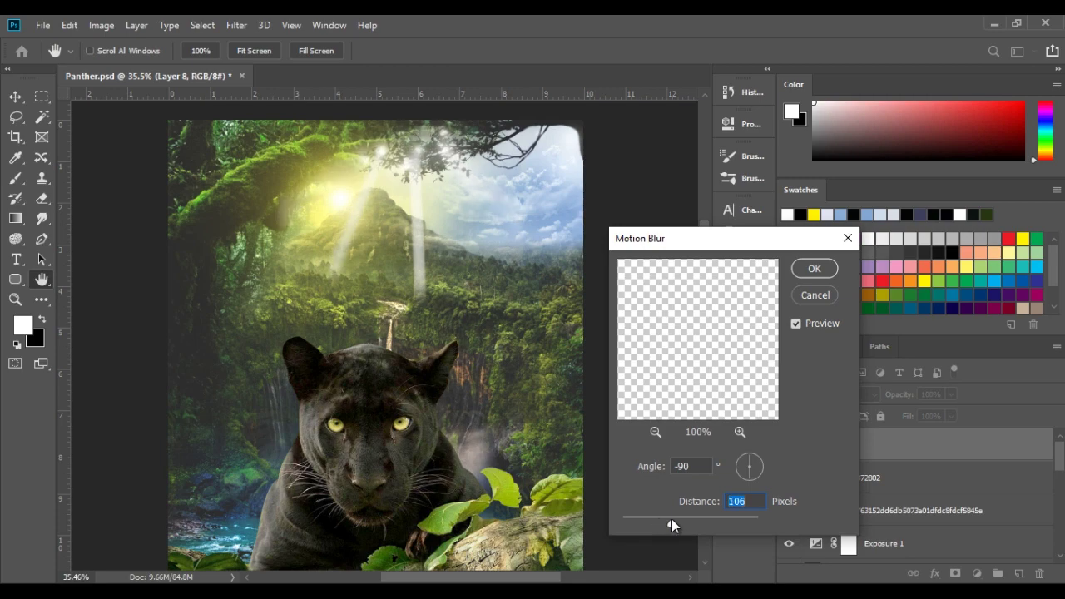
pyautogui.press('Return')
pyautogui.click(237, 25)
pyautogui.click(454, 287)
pyautogui.moveTo(675, 517); pyautogui.dragTo(655, 526)
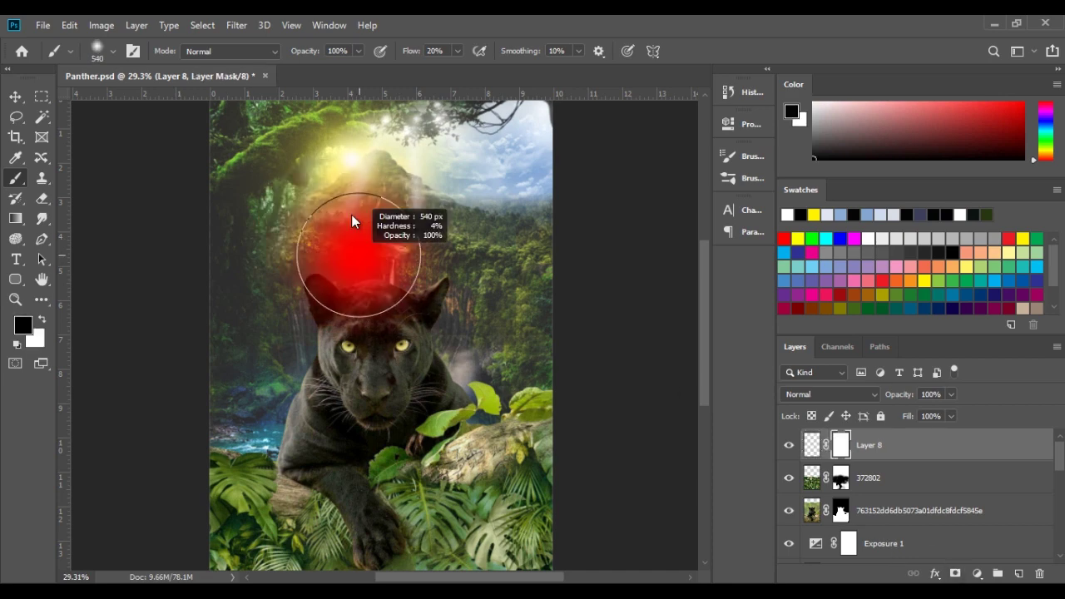
# Mask out the bright rays near the sun and zoom out to view the whole composition
pyautogui.moveTo(352, 222); pyautogui.dragTo(416, 124)
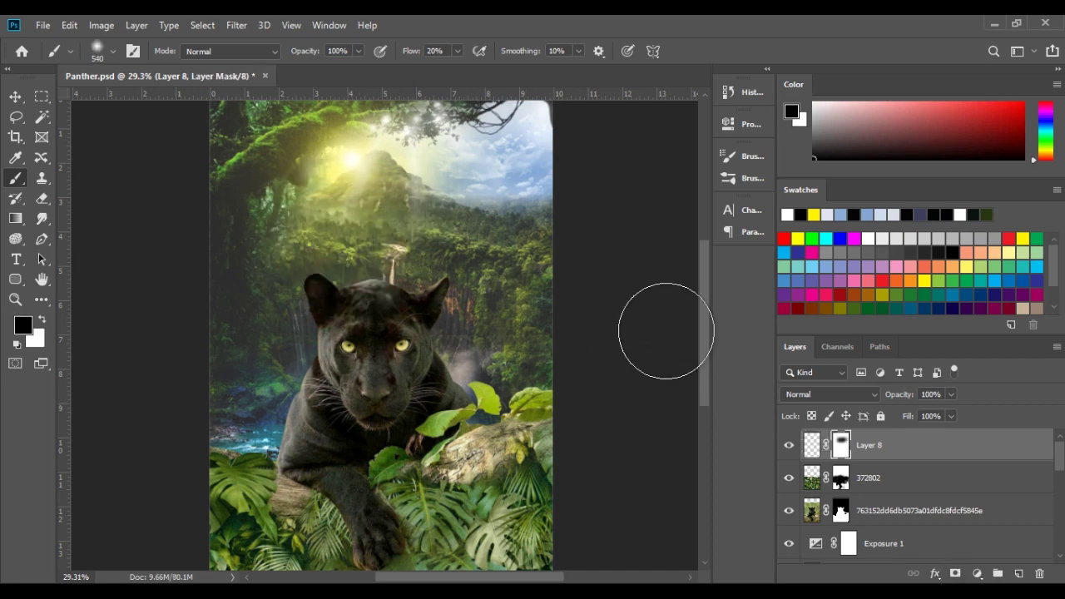
pyautogui.press('v')
pyautogui.hotkey('ctrl', '0')
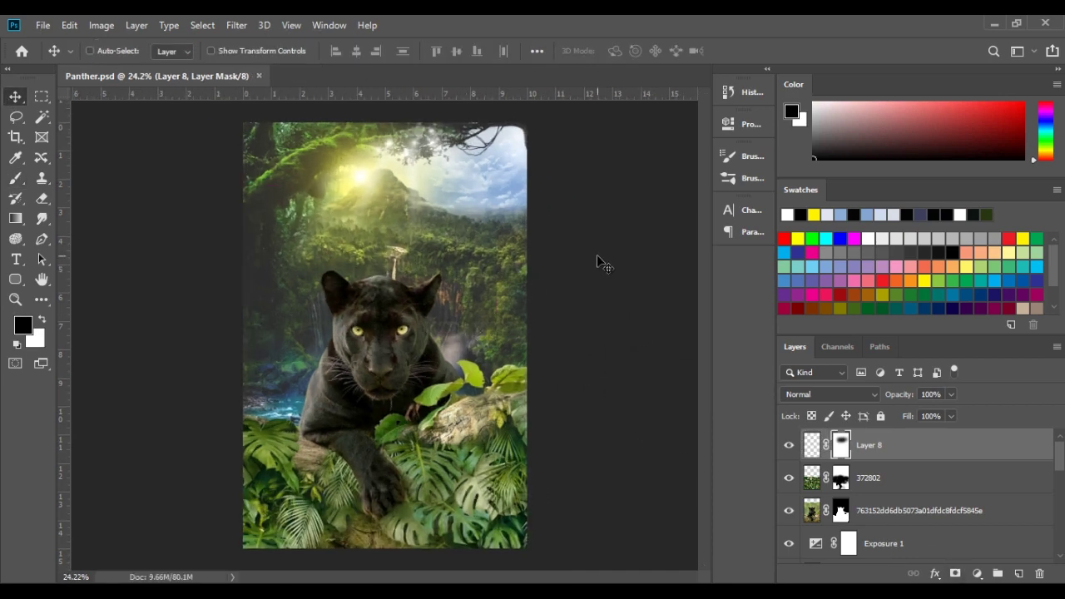
pyautogui.press('x')
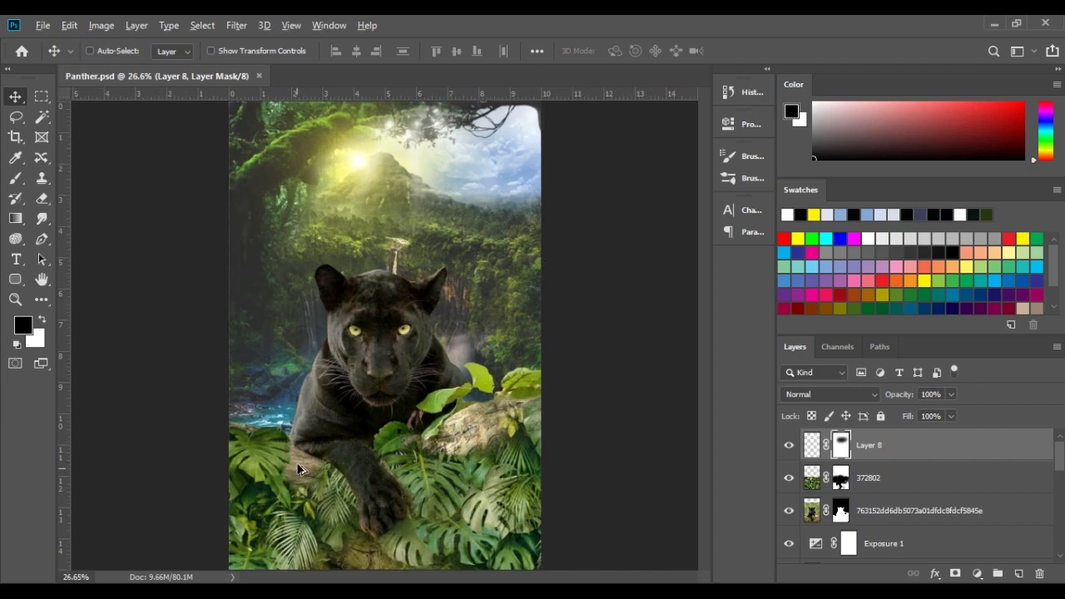
pyautogui.scroll(3, 370, 498)
# Lasso the panther's paw and fill it white on a new, hidden helper layer
pyautogui.scroll(-3, 370, 497)
pyautogui.click(842, 512)
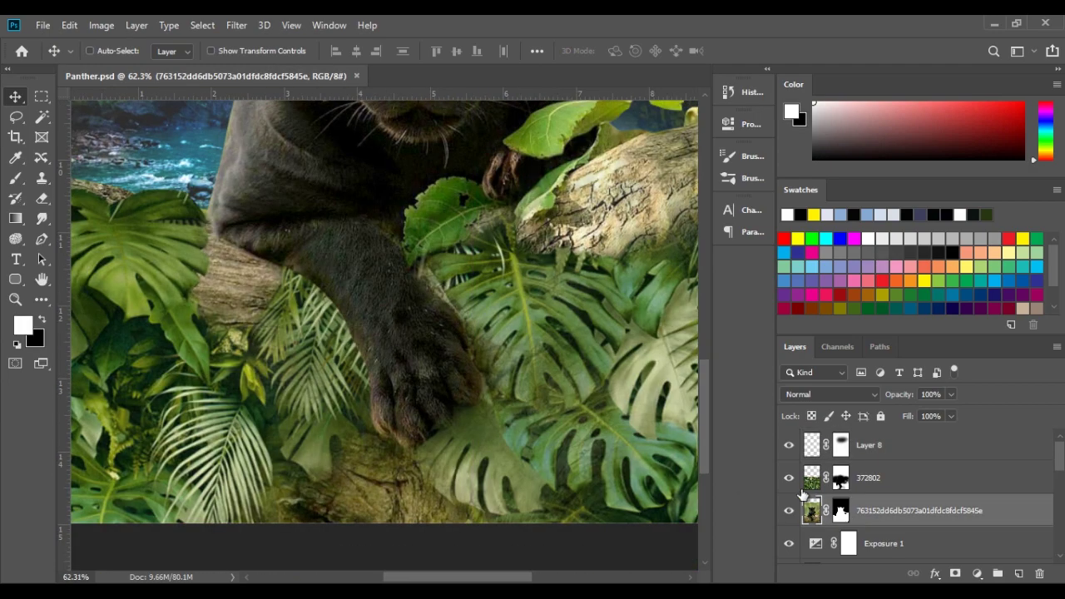
pyautogui.press('l')
pyautogui.scroll(2, 214, 227)
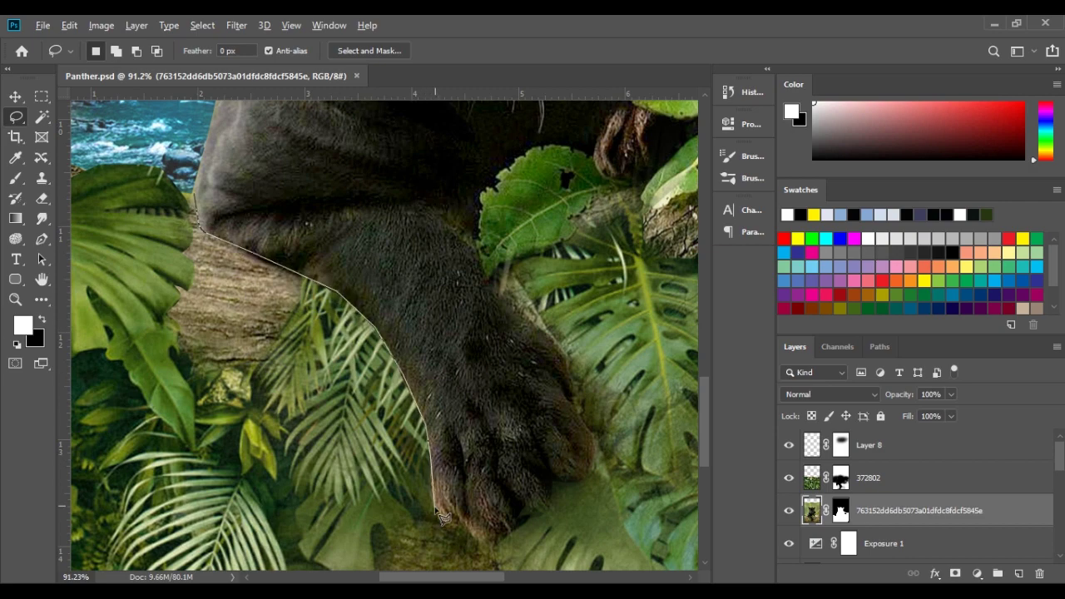
pyautogui.moveTo(460, 529); pyautogui.dragTo(482, 346)
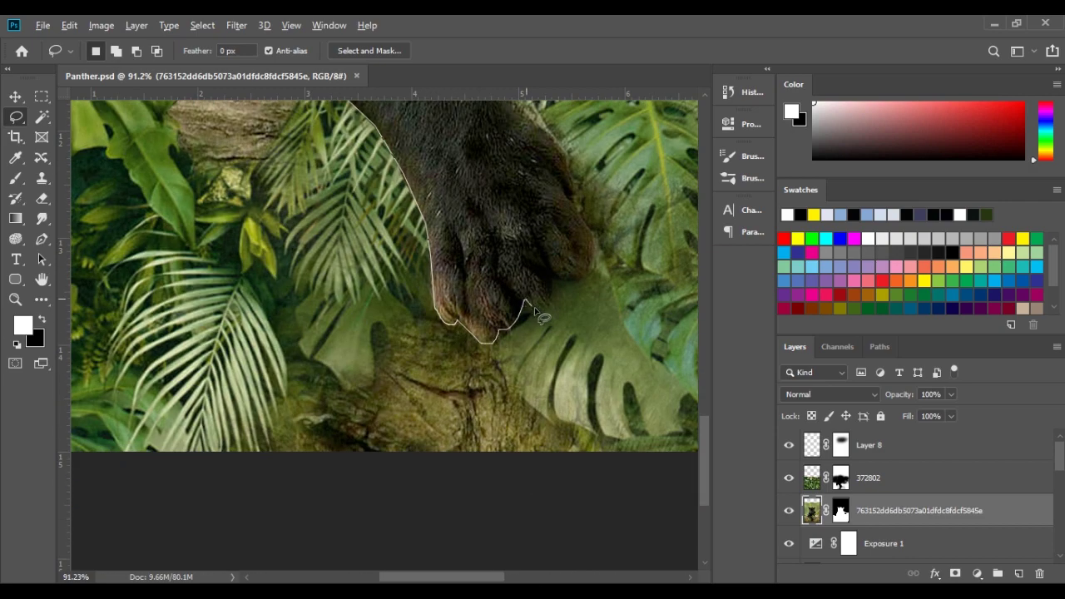
pyautogui.scroll(2, 556, 323)
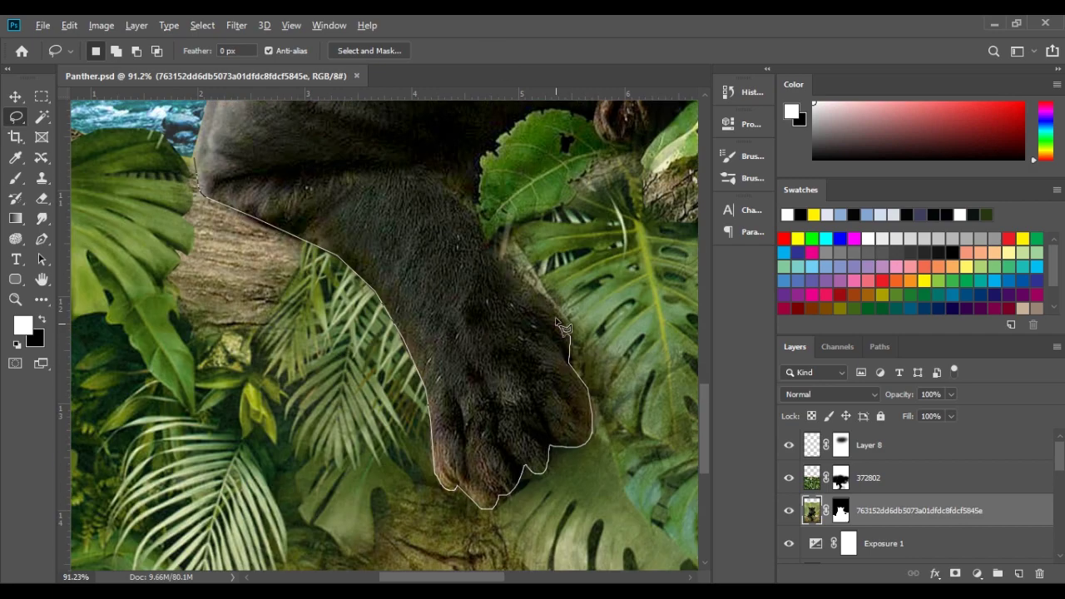
pyautogui.click(223, 129)
pyautogui.hotkey('ctrl', 'shift', 'alt', 'n')
pyautogui.hotkey('alt', 'BackSpace')
pyautogui.hotkey('ctrl', 'd')
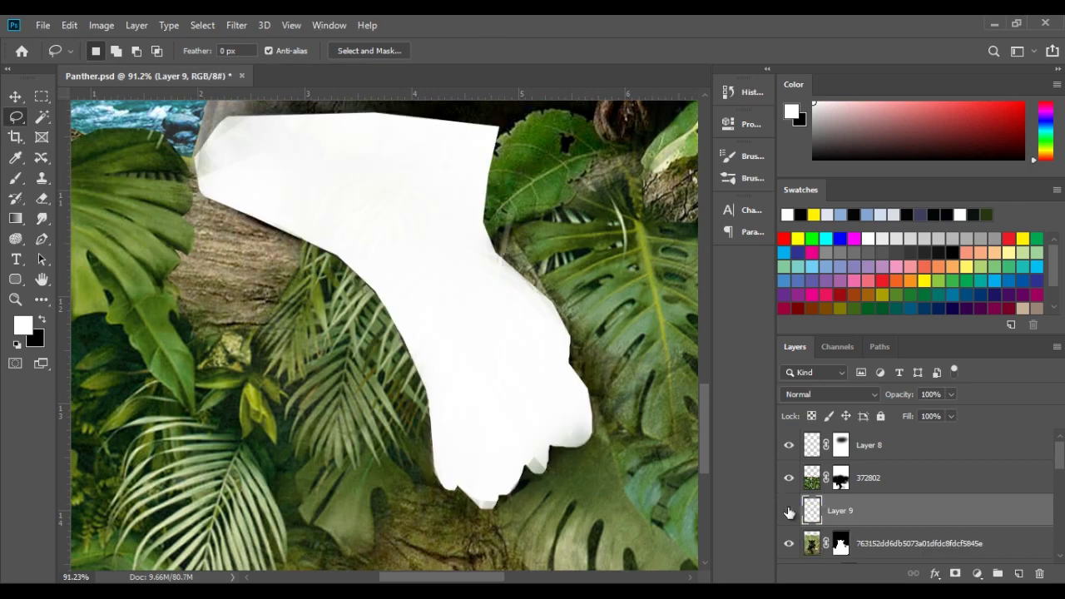
pyautogui.click(788, 510)
# Add an empty shadow layer and set up a small black soft brush
pyautogui.scroll(-3, 890, 503)
pyautogui.click(898, 481)
pyautogui.click(1018, 573)
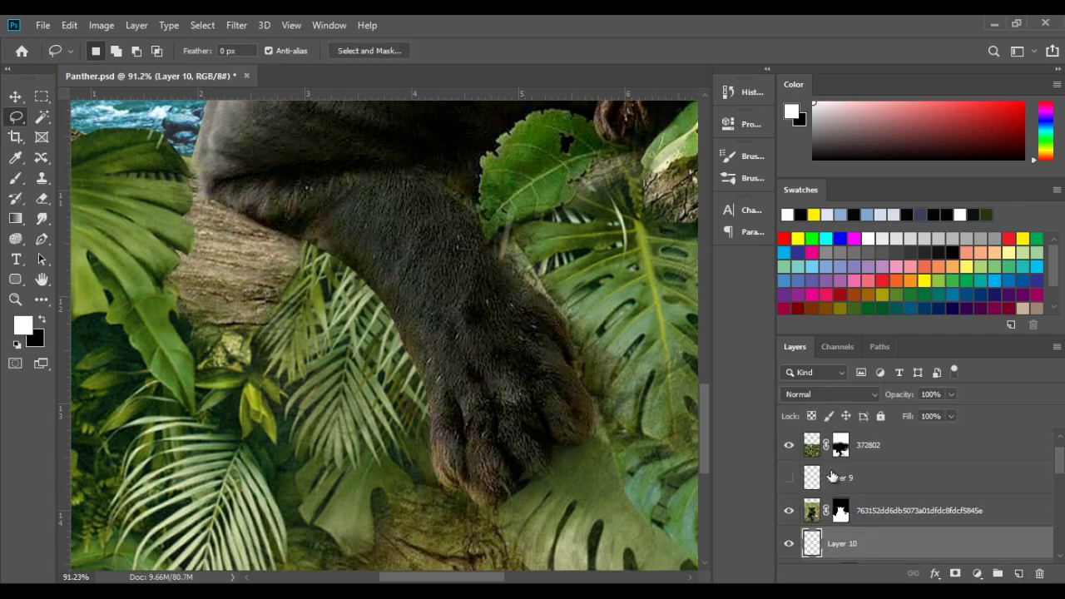
pyautogui.scroll(-1, 915, 499)
pyautogui.keyDown('ctrl'); pyautogui.click(811, 445); pyautogui.keyUp('ctrl')
pyautogui.press('b')
pyautogui.press('x')
pyautogui.moveTo(370, 318); pyautogui.dragTo(275, 318)
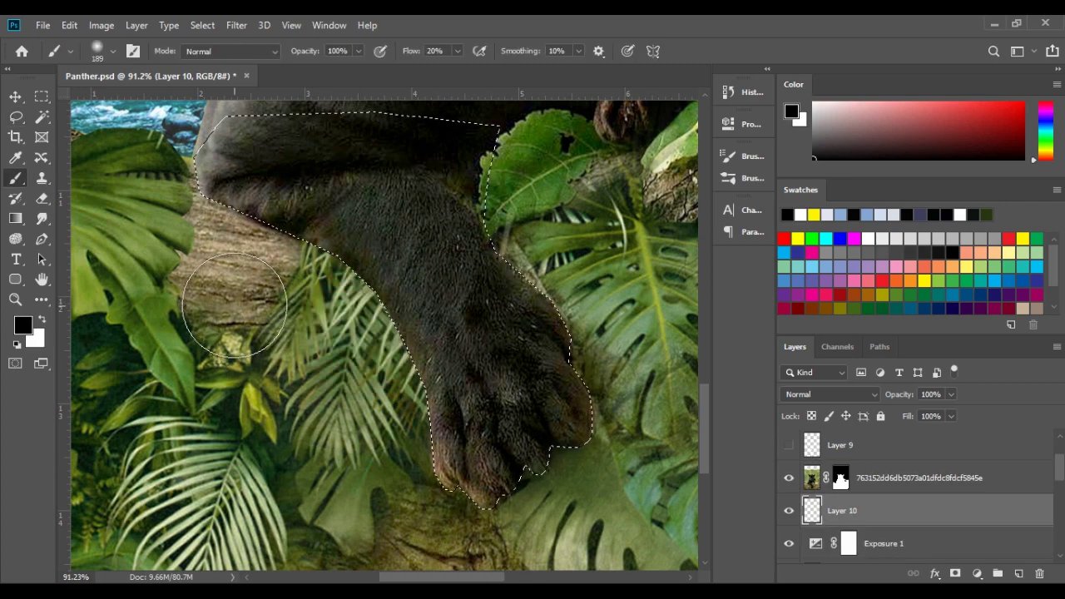
pyautogui.hotkey('ctrl', 'd')
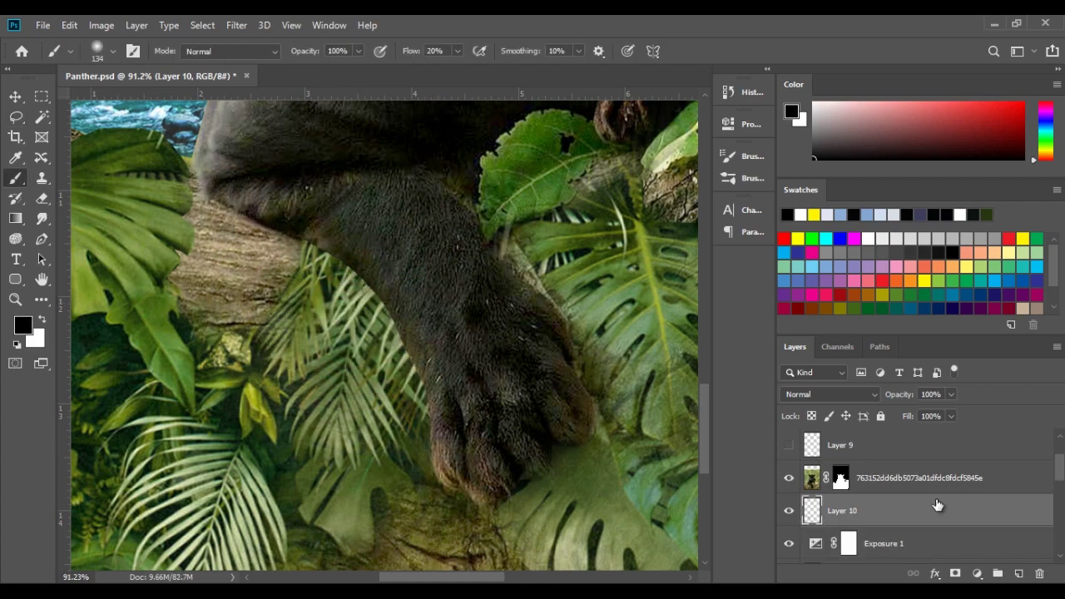
# Move the shadow layer above 372802 and paint soft shadows under the paw and along the arm
pyautogui.moveTo(938, 506)
pyautogui.mouseDown()
pyautogui.moveTo(854, 513)
pyautogui.moveTo(854, 462)
pyautogui.mouseUp()
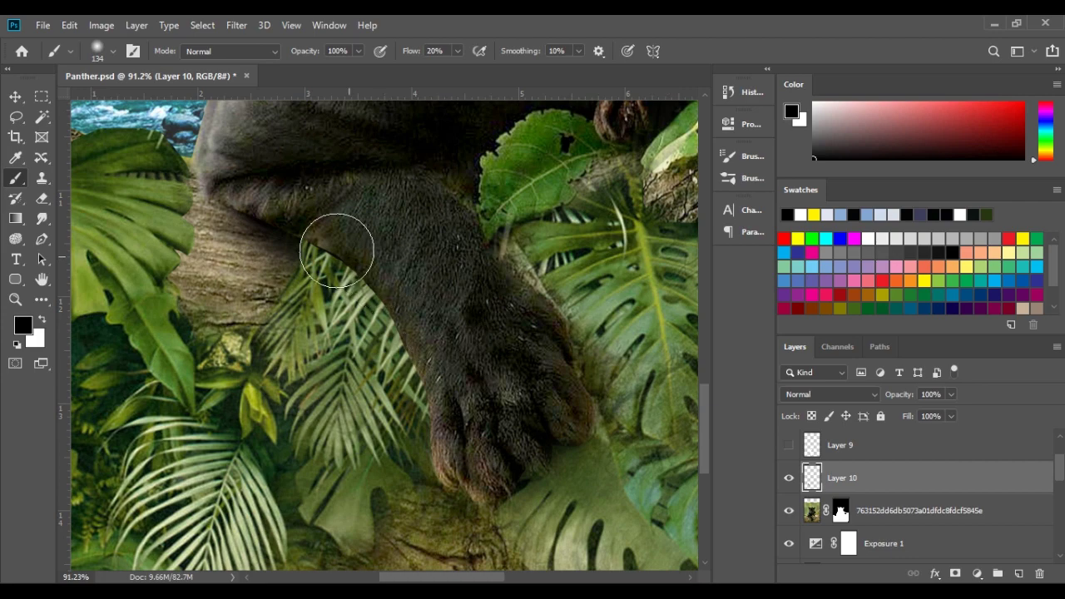
pyautogui.scroll(2, 793, 472)
pyautogui.hotkey('ctrl', ']')
pyautogui.hotkey('ctrl', ']')
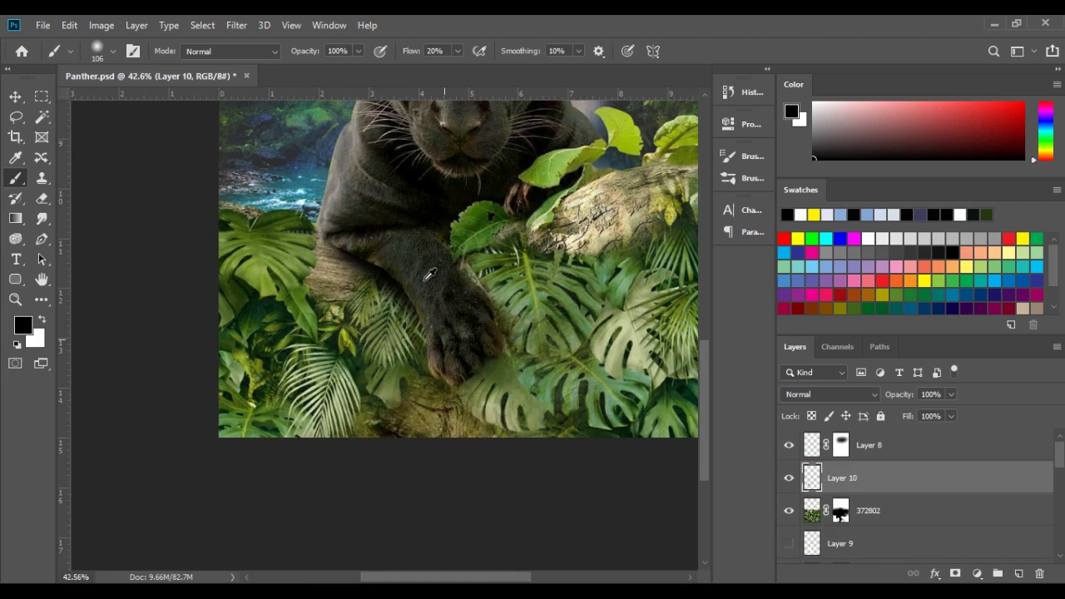
pyautogui.scroll(-3, 432, 278)
pyautogui.moveTo(447, 350); pyautogui.dragTo(485, 385)
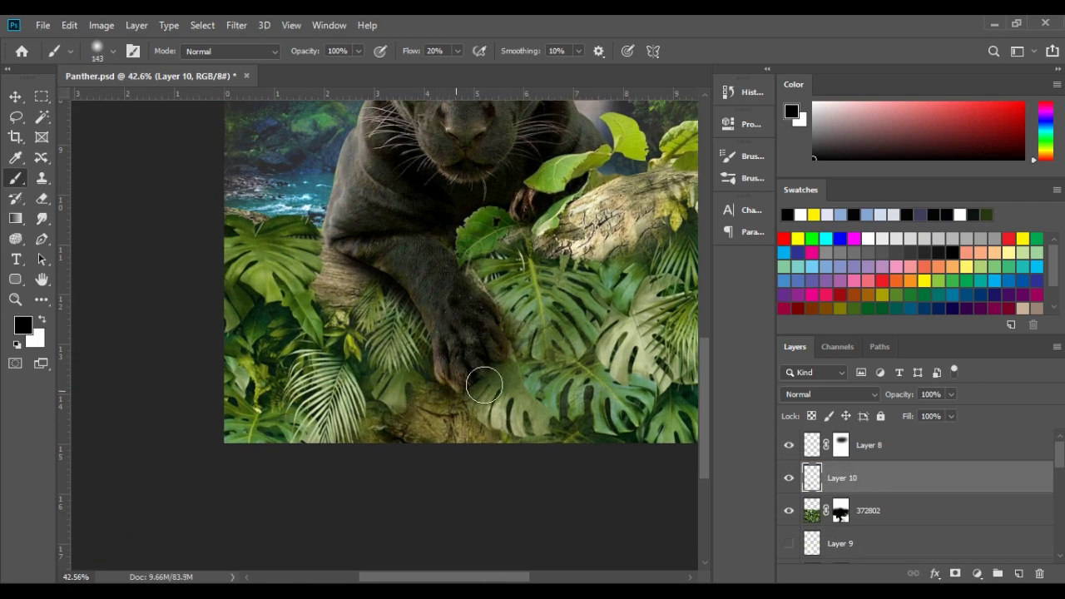
pyautogui.moveTo(294, 214); pyautogui.dragTo(386, 265)
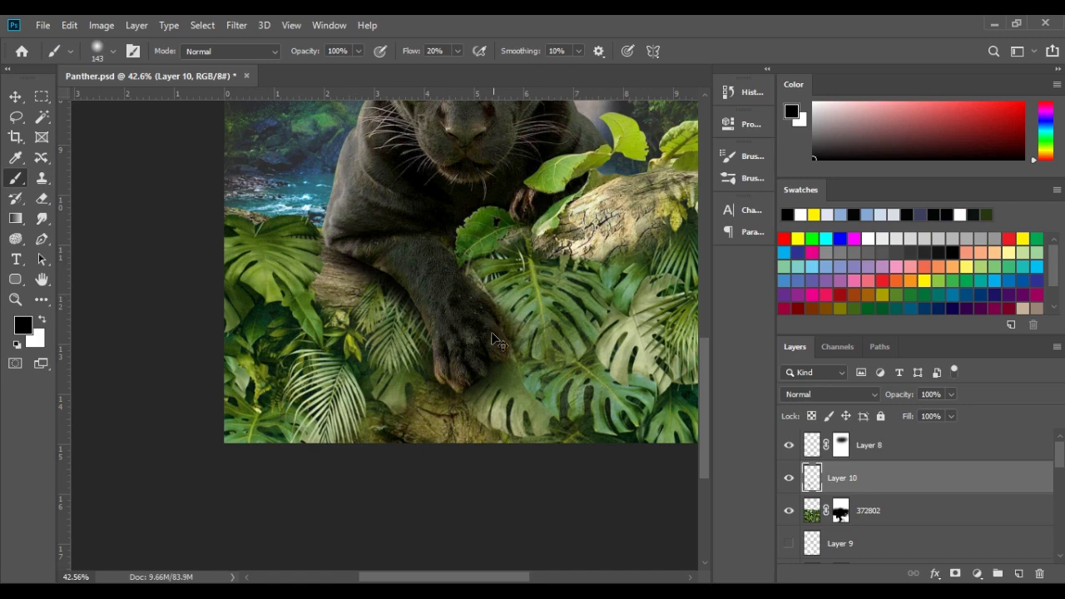
# Toggle the foliage and shadow layers' visibility to compare the shading
pyautogui.scroll(3, 411, 289)
pyautogui.scroll(1, 411, 290)
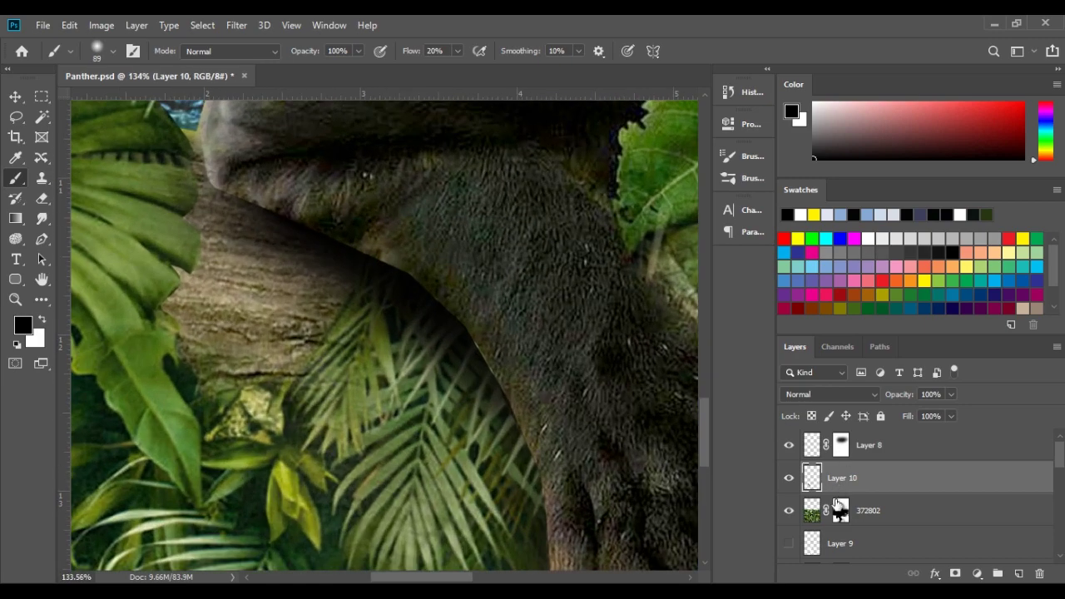
pyautogui.click(789, 510)
pyautogui.click(789, 510)
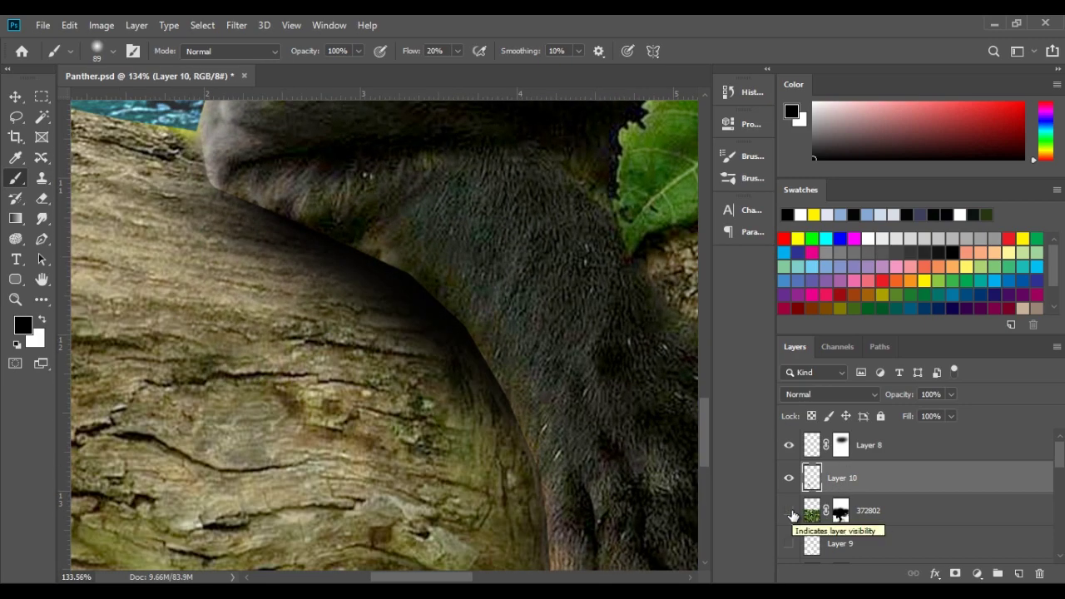
pyautogui.click(788, 478)
pyautogui.click(789, 510)
# Show the foliage and shadow layers again and select the 372802 foliage layer's mask
pyautogui.click(42, 218)
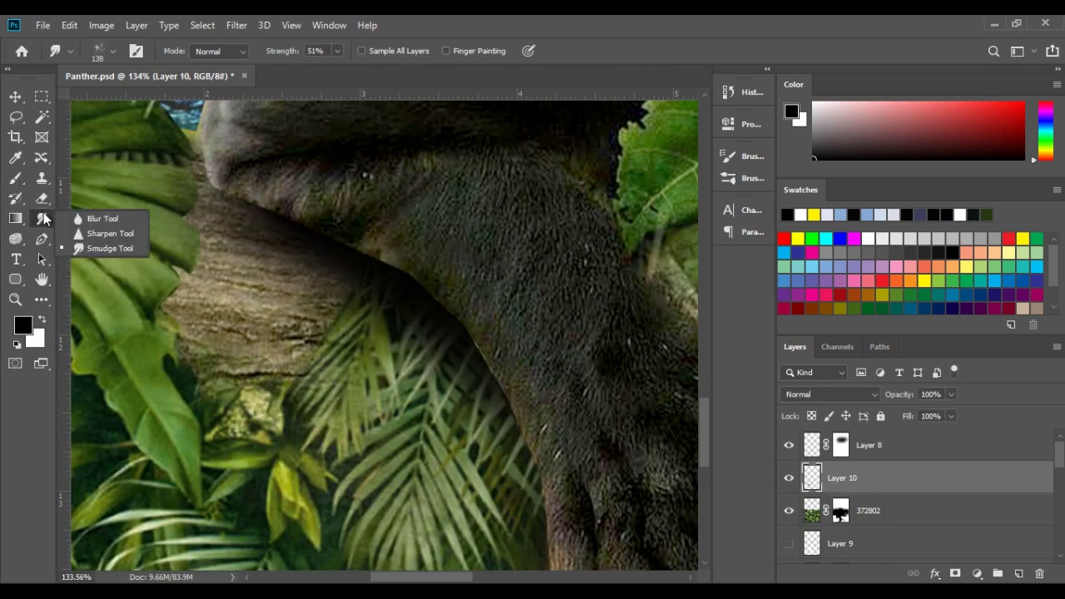
pyautogui.click(100, 220)
pyautogui.scroll(-3, 524, 466)
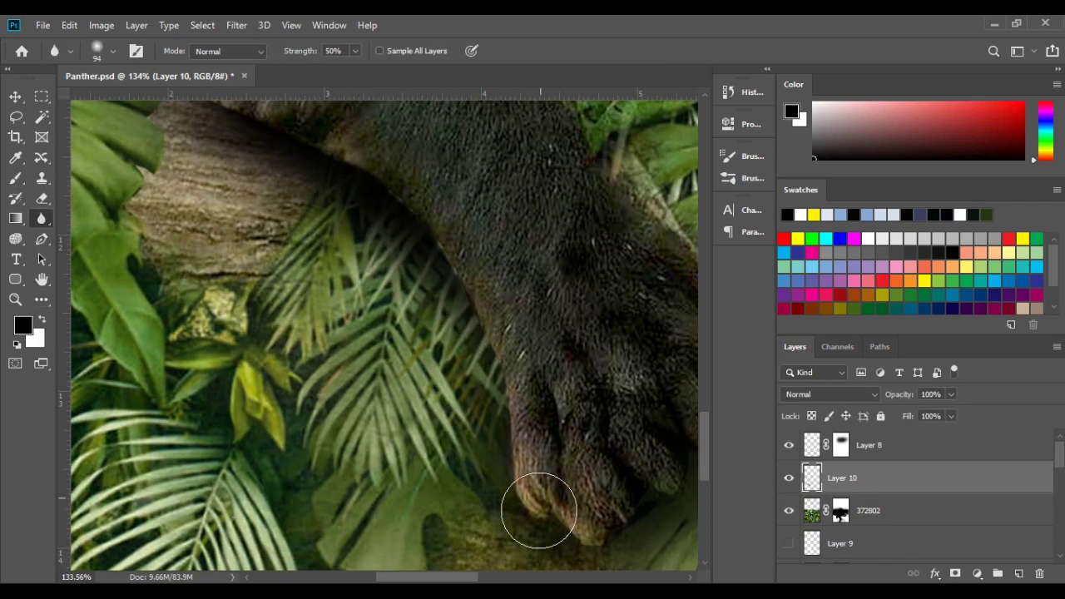
pyautogui.hscroll(5, 533, 483)
pyautogui.scroll(3, 522, 458)
pyautogui.hscroll(-3, 522, 458)
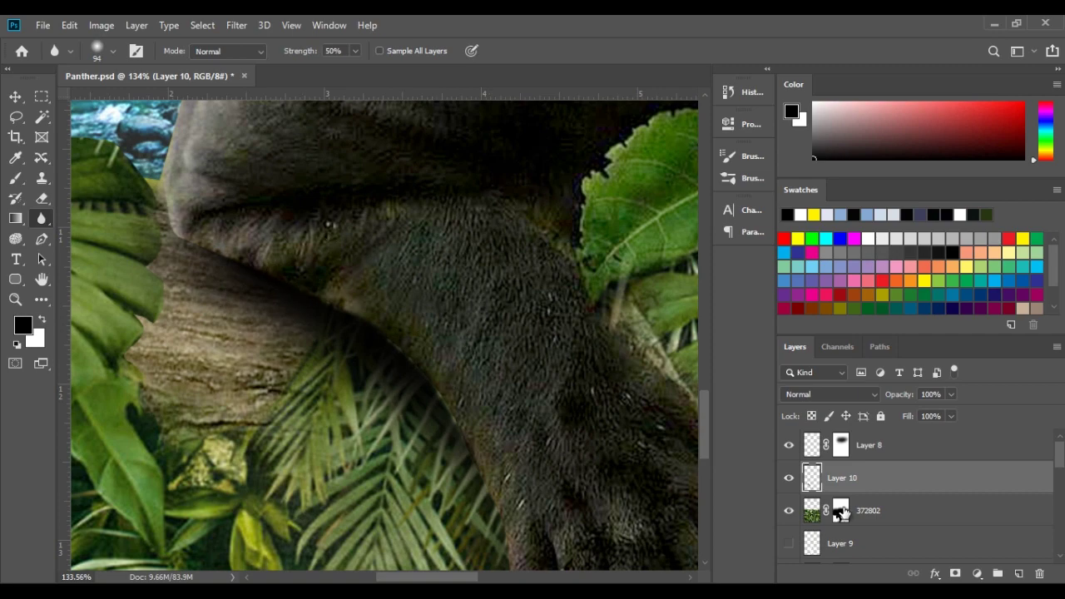
pyautogui.click(840, 511)
pyautogui.scroll(-2, 241, 199)
pyautogui.hscroll(-3, 241, 199)
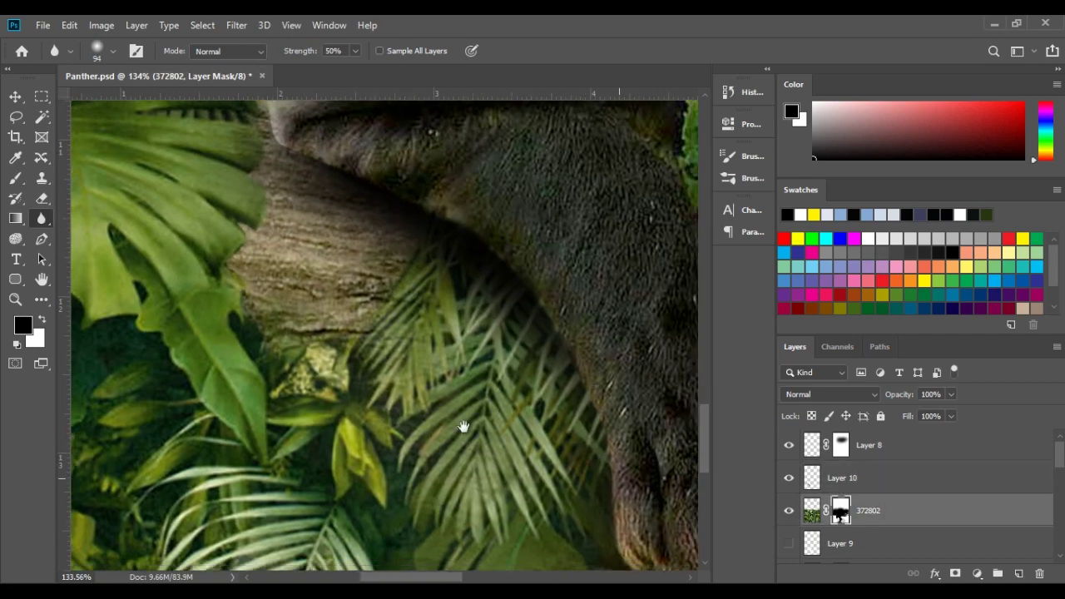
pyautogui.scroll(-3, 546, 462)
pyautogui.hscroll(2, 546, 462)
pyautogui.scroll(2, 533, 424)
pyautogui.hscroll(2, 532, 425)
pyautogui.scroll(-5, 322, 333)
pyautogui.scroll(3, 300, 319)
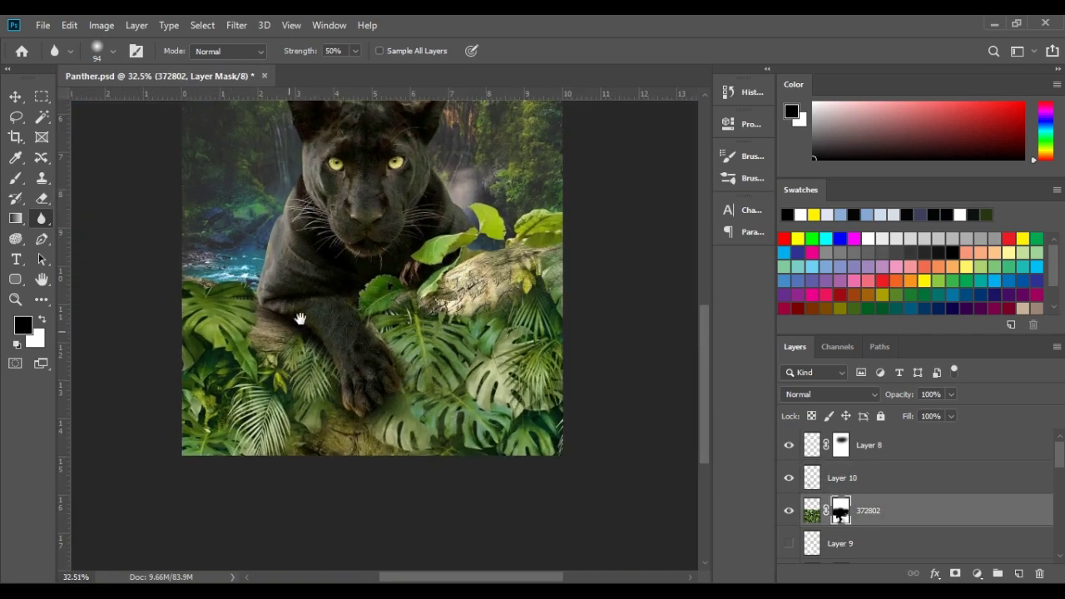
pyautogui.scroll(3, 300, 319)
pyautogui.scroll(2, 301, 319)
# Create a new Layer 11 for the shadow and size a soft black brush
pyautogui.keyDown('ctrl'); pyautogui.click(814, 479); pyautogui.keyUp('ctrl')
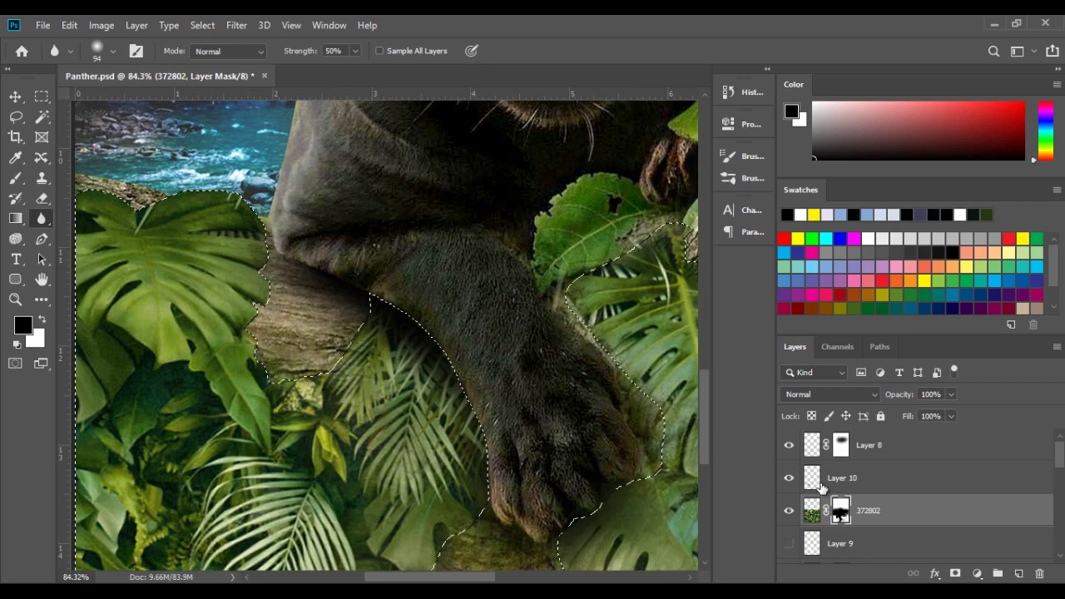
pyautogui.scroll(1, 223, 250)
pyautogui.keyDown('ctrl'); pyautogui.click(1018, 574); pyautogui.keyUp('ctrl')
pyautogui.hotkey('ctrl', 'd')
pyautogui.press('b')
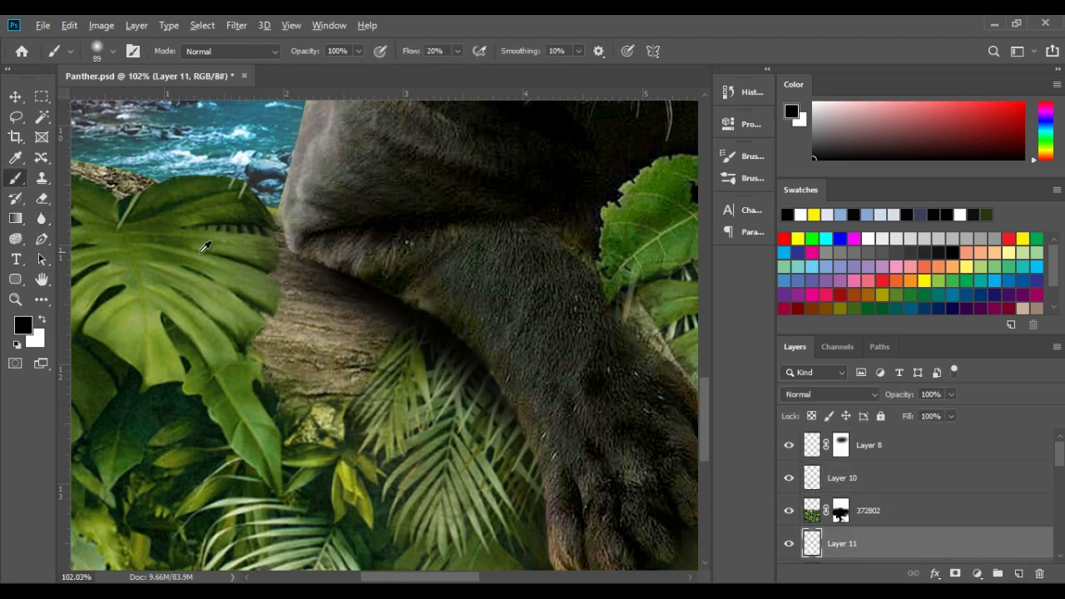
pyautogui.scroll(1, 204, 247)
pyautogui.moveTo(257, 333); pyautogui.dragTo(266, 336)
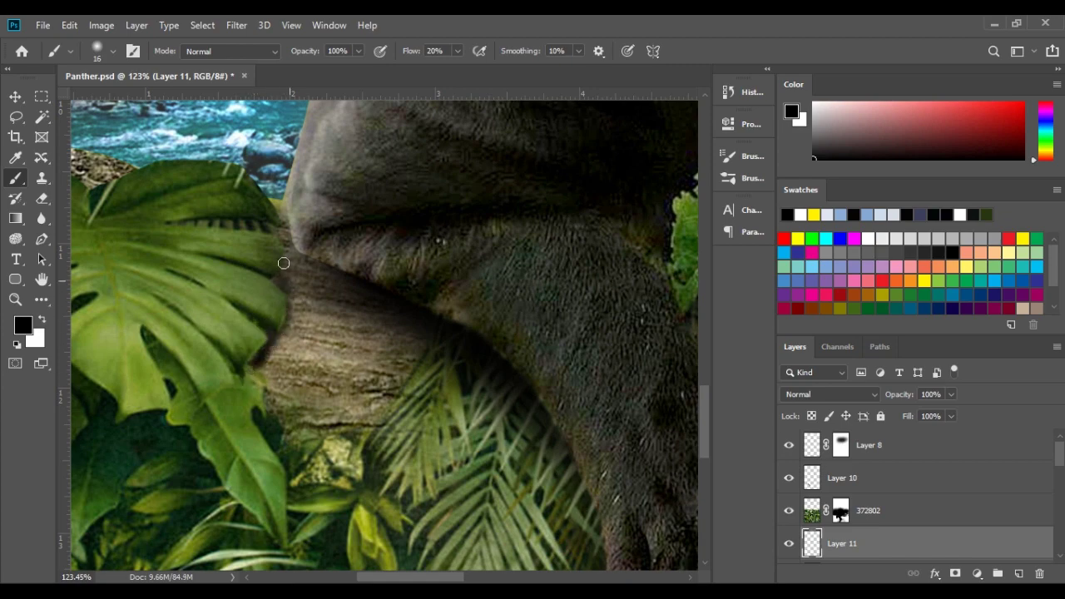
pyautogui.moveTo(278, 418); pyautogui.dragTo(275, 387)
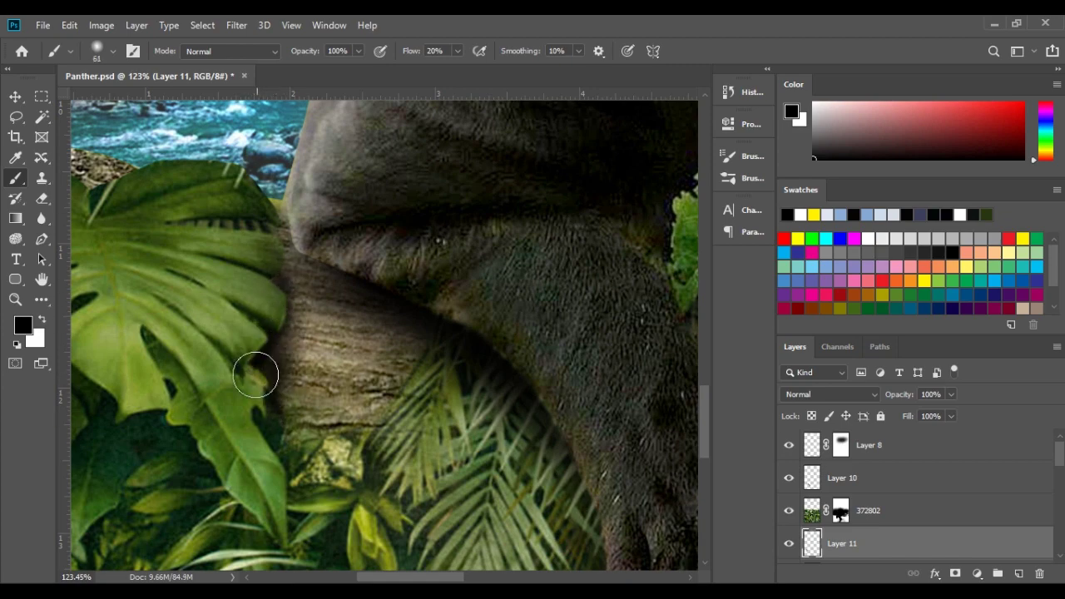
# Paint a soft contact shadow on the log beside the leg and save Panther.psd
pyautogui.scroll(-6, 257, 374)
pyautogui.scroll(2, 399, 296)
pyautogui.scroll(3, 286, 288)
pyautogui.moveTo(285, 288)
pyautogui.mouseDown()
pyautogui.moveTo(193, 333)
pyautogui.moveTo(509, 387)
pyautogui.moveTo(430, 352)
pyautogui.moveTo(390, 302)
pyautogui.moveTo(295, 323)
pyautogui.mouseUp()
pyautogui.scroll(-3, 295, 323)
pyautogui.scroll(-3, 295, 323)
pyautogui.hotkey('ctrl', 's')
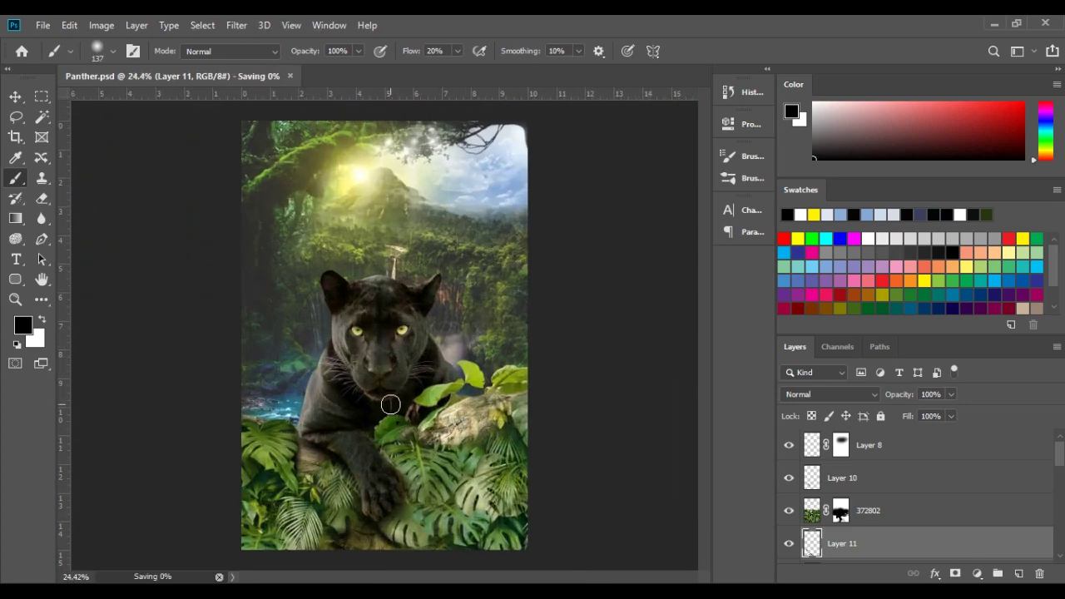
pyautogui.scroll(-1, 432, 314)
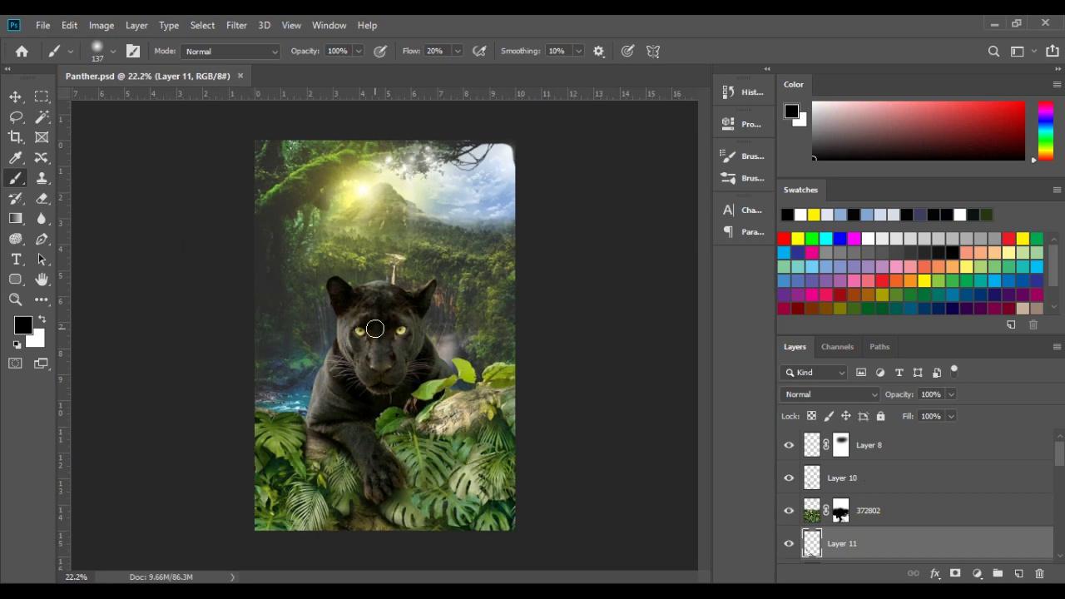
pyautogui.scroll(1, 371, 313)
# Add a Curves adjustment above Layer 8 and pull the curve down to darken the image
pyautogui.click(903, 448)
pyautogui.click(976, 573)
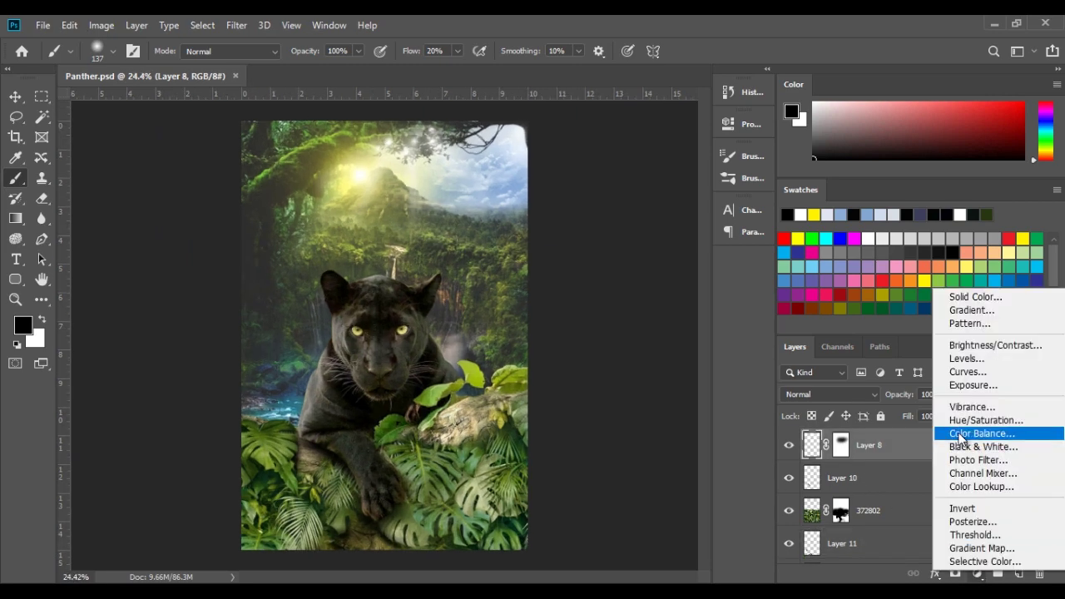
pyautogui.click(965, 374)
pyautogui.moveTo(709, 270); pyautogui.dragTo(707, 286)
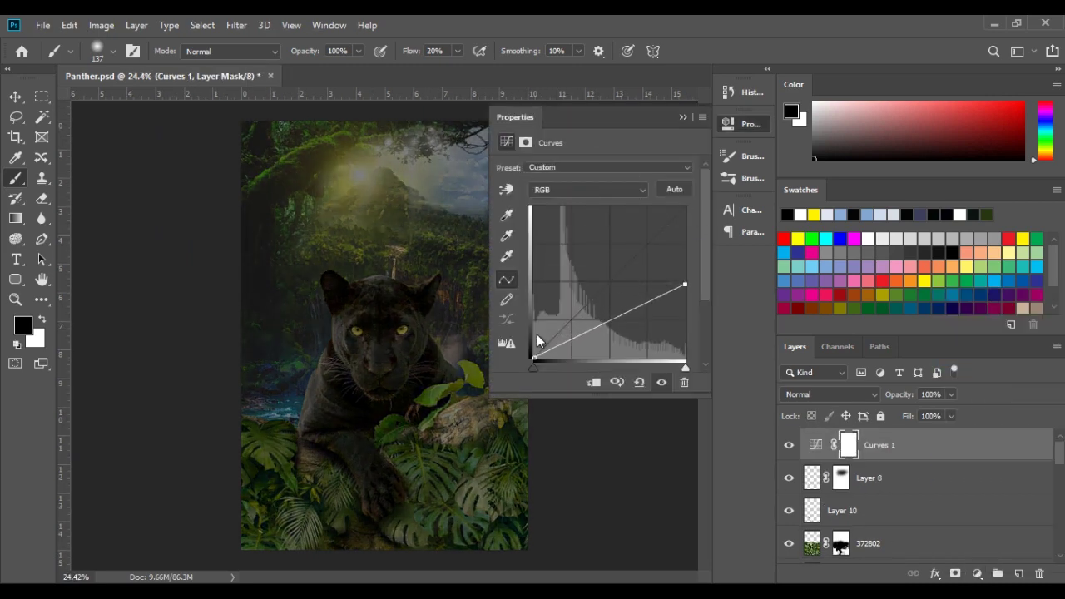
pyautogui.moveTo(614, 320); pyautogui.dragTo(613, 329)
pyautogui.click(682, 117)
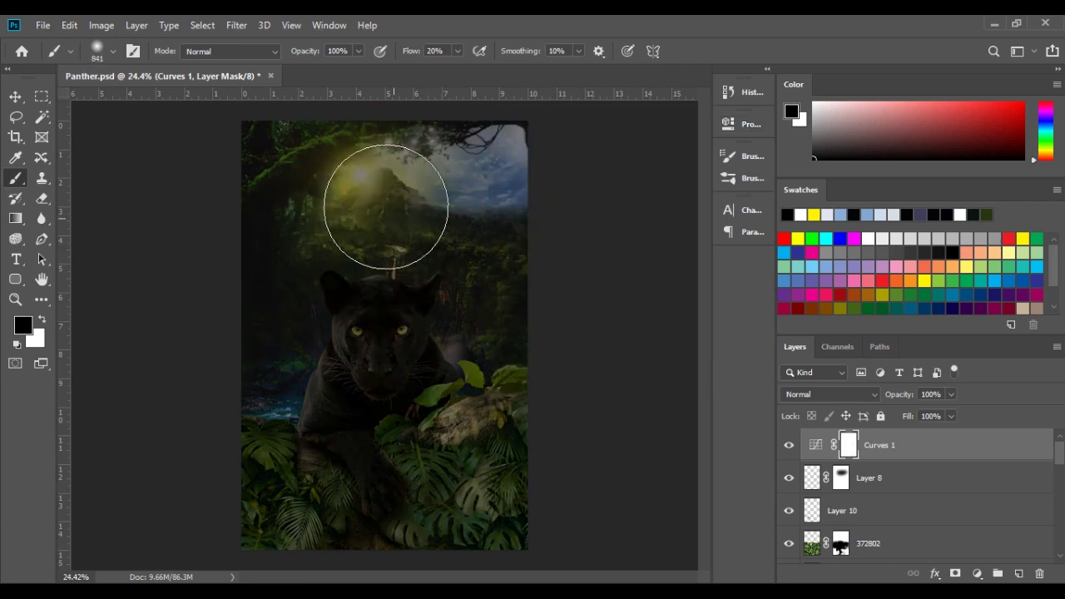
# Paint black on the Curves 1 mask to restore brightness to the sun and sky
pyautogui.moveTo(385, 202)
pyautogui.mouseDown()
pyautogui.moveTo(305, 178)
pyautogui.moveTo(388, 178)
pyautogui.moveTo(457, 200)
pyautogui.moveTo(368, 375)
pyautogui.moveTo(383, 350)
pyautogui.mouseUp()
pyautogui.scroll(3, 380, 325)
pyautogui.moveTo(300, 278); pyautogui.dragTo(338, 283)
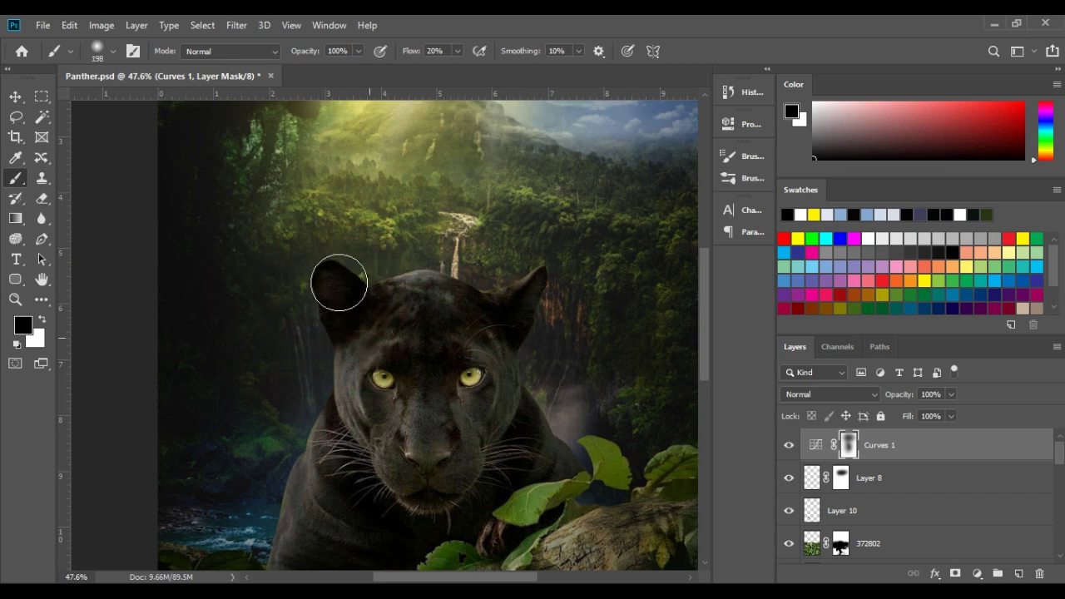
pyautogui.scroll(-3, 491, 336)
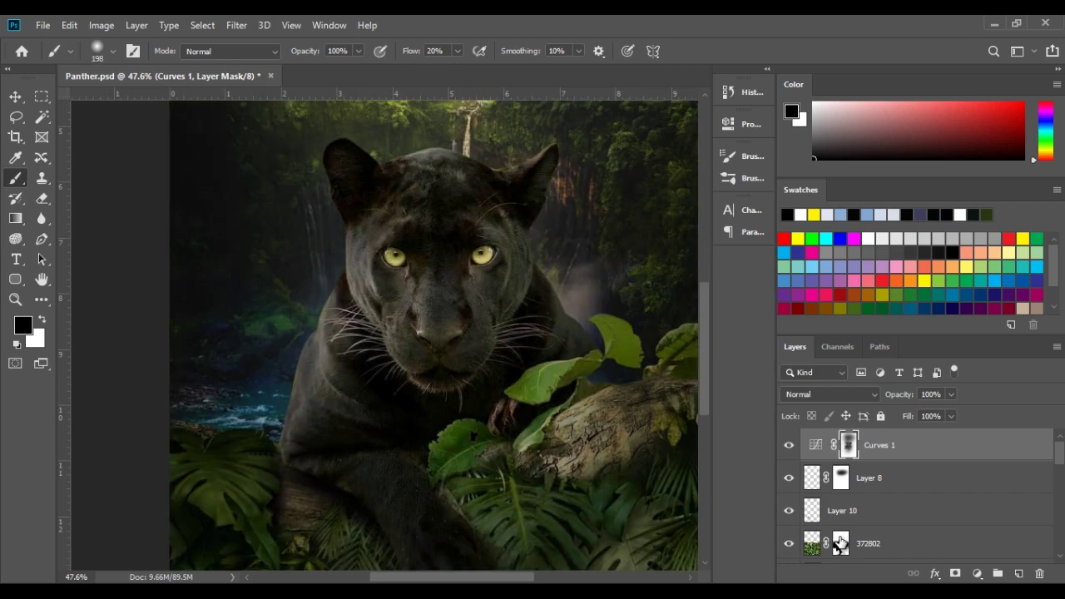
pyautogui.scroll(-3, 841, 542)
# Mask the area around the panther on Curves 1 with a smaller brush, then save
pyautogui.keyDown('ctrl'); pyautogui.click(840, 445); pyautogui.keyUp('ctrl')
pyautogui.scroll(-2, 381, 411)
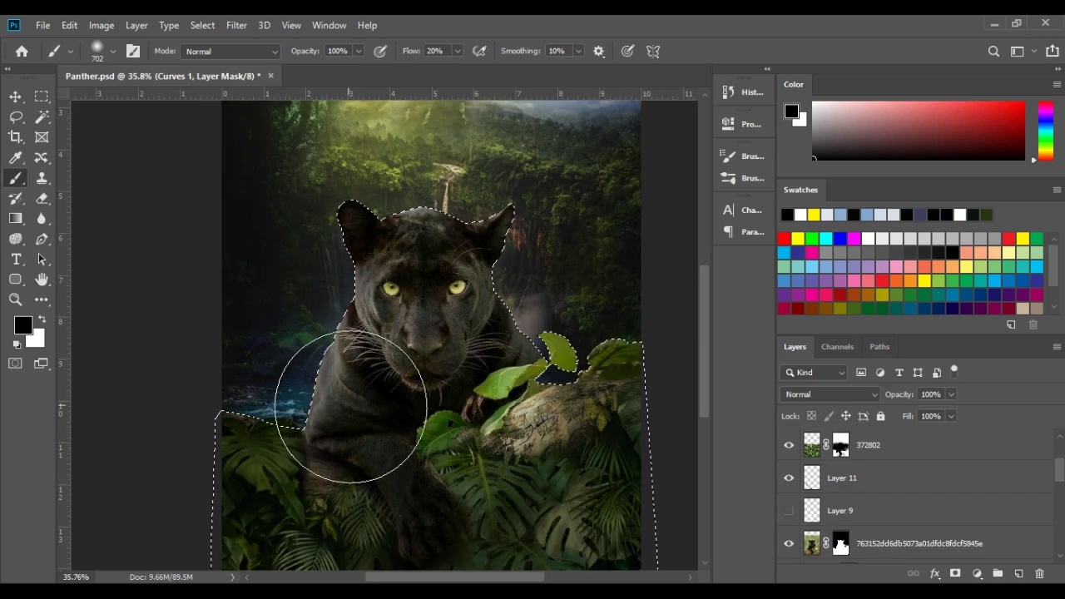
pyautogui.hotkey('ctrl', 'd')
pyautogui.scroll(-2, 323, 281)
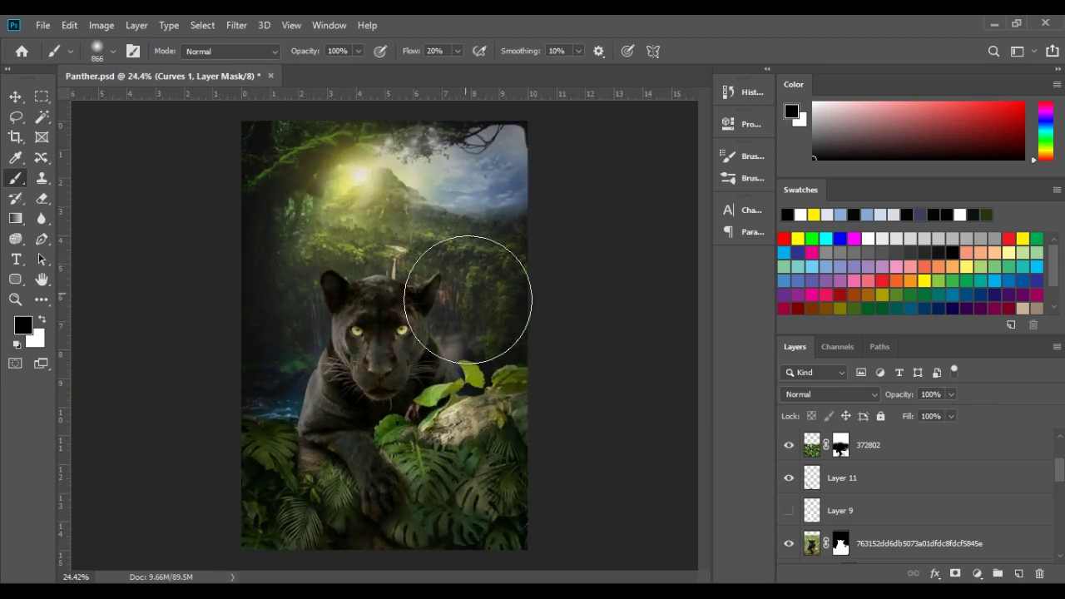
pyautogui.moveTo(468, 299); pyautogui.dragTo(308, 304)
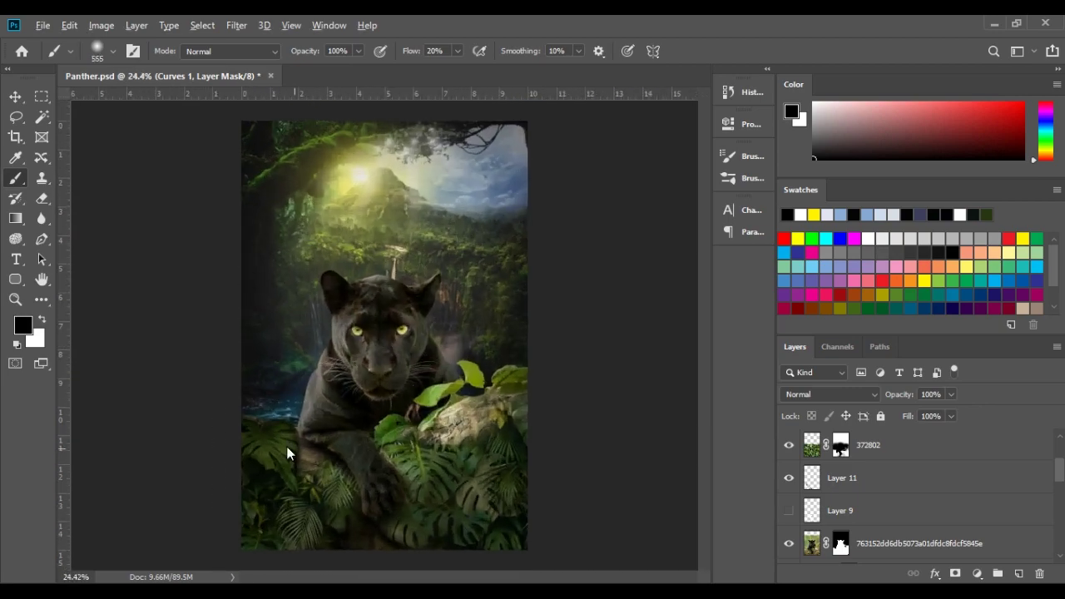
pyautogui.moveTo(287, 454); pyautogui.dragTo(333, 488)
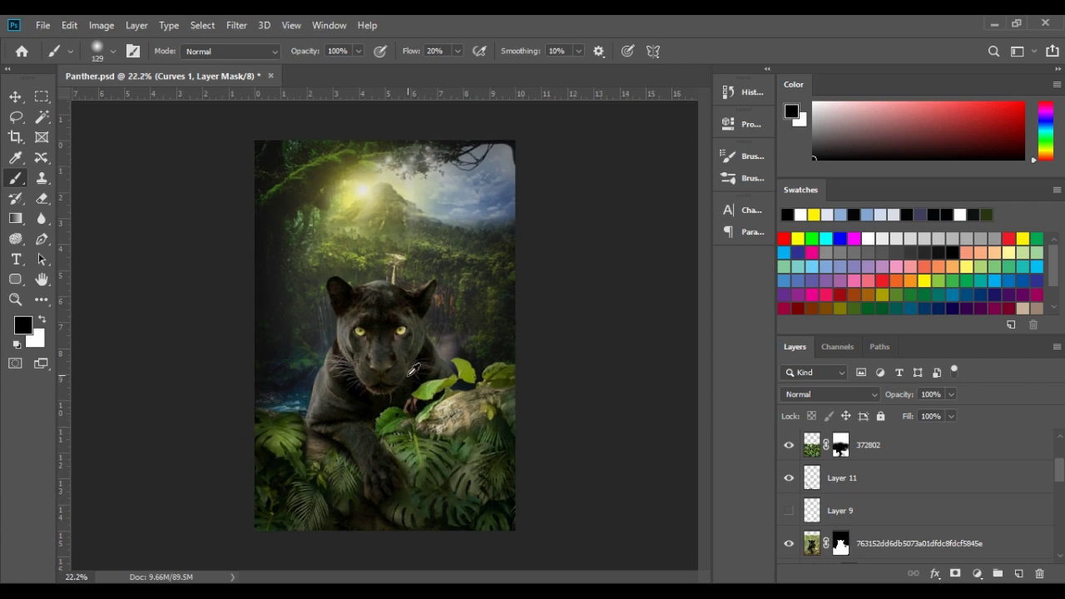
pyautogui.hotkey('ctrl', 's')
pyautogui.press('l')
pyautogui.scroll(5, 467, 397)
# Toggle the bottom foliage layer's mask to inspect the dark gap between the leaves
pyautogui.scroll(5, 468, 397)
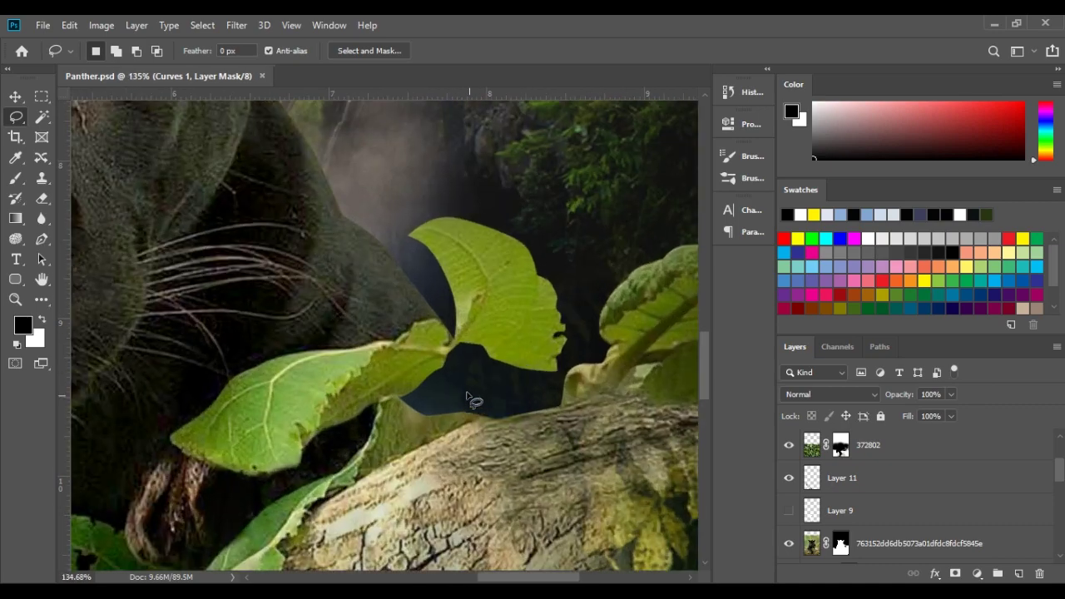
pyautogui.click(841, 543)
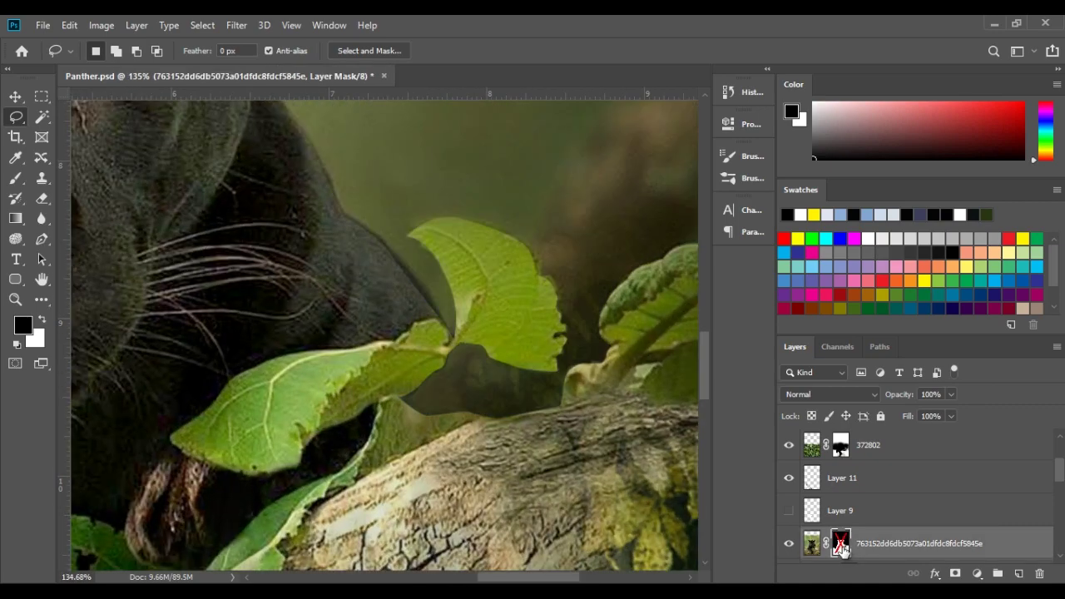
pyautogui.keyDown('shift'); pyautogui.click(841, 543); pyautogui.keyUp('shift')
pyautogui.scroll(-4, 481, 397)
pyautogui.scroll(6, 481, 397)
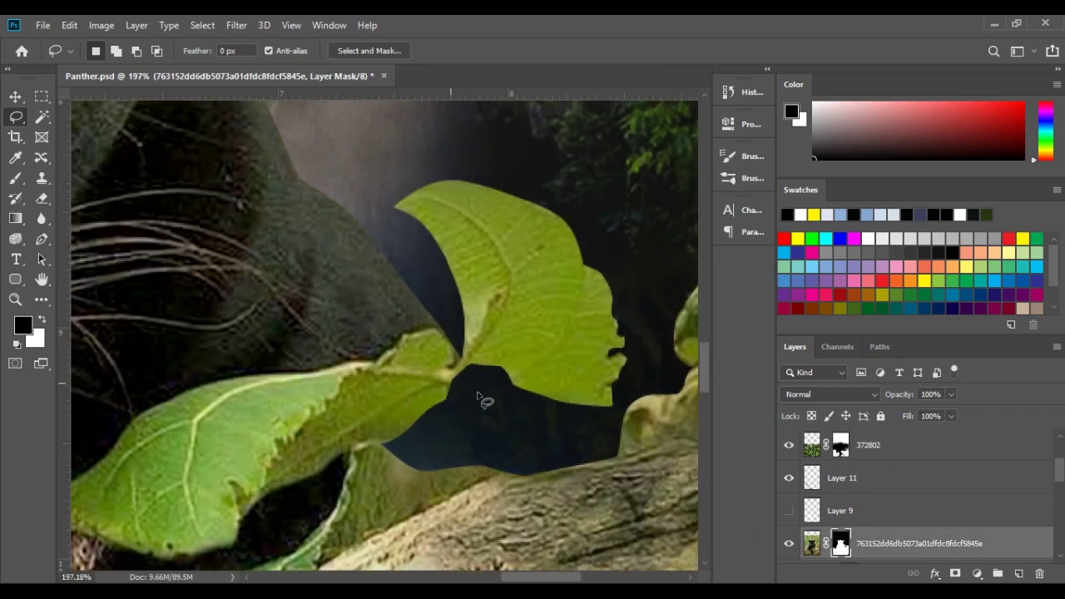
pyautogui.keyDown('shift'); pyautogui.click(840, 543); pyautogui.keyUp('shift')
# Paint white at 100% flow on the bottom layer mask to fill the leaf gap
pyautogui.press('b')
pyautogui.press('x')
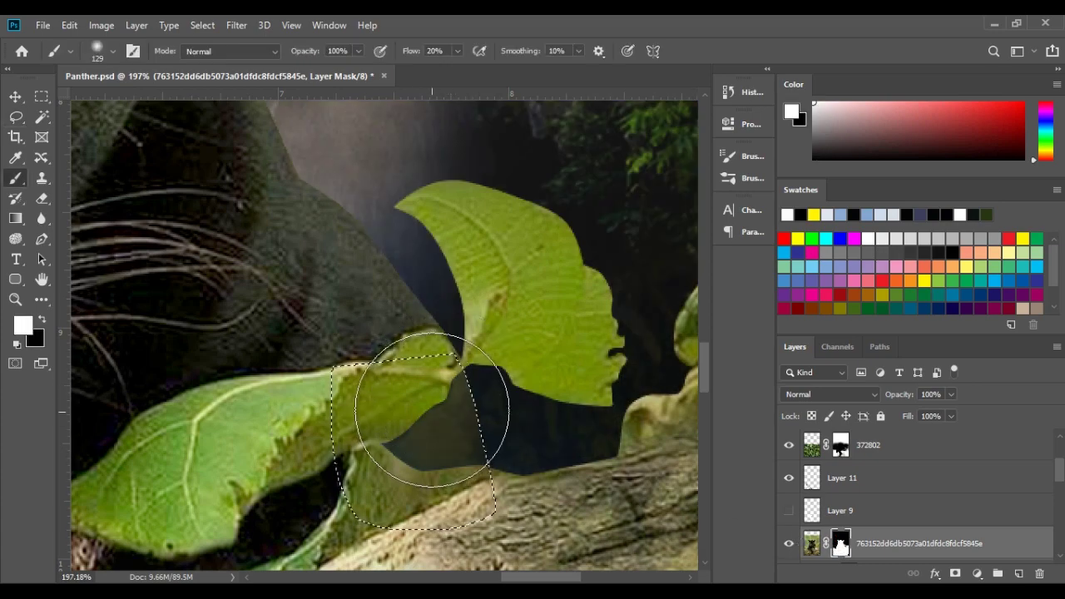
pyautogui.hotkey('shift', '0')
pyautogui.moveTo(431, 409); pyautogui.dragTo(527, 423)
pyautogui.scroll(-6, 527, 423)
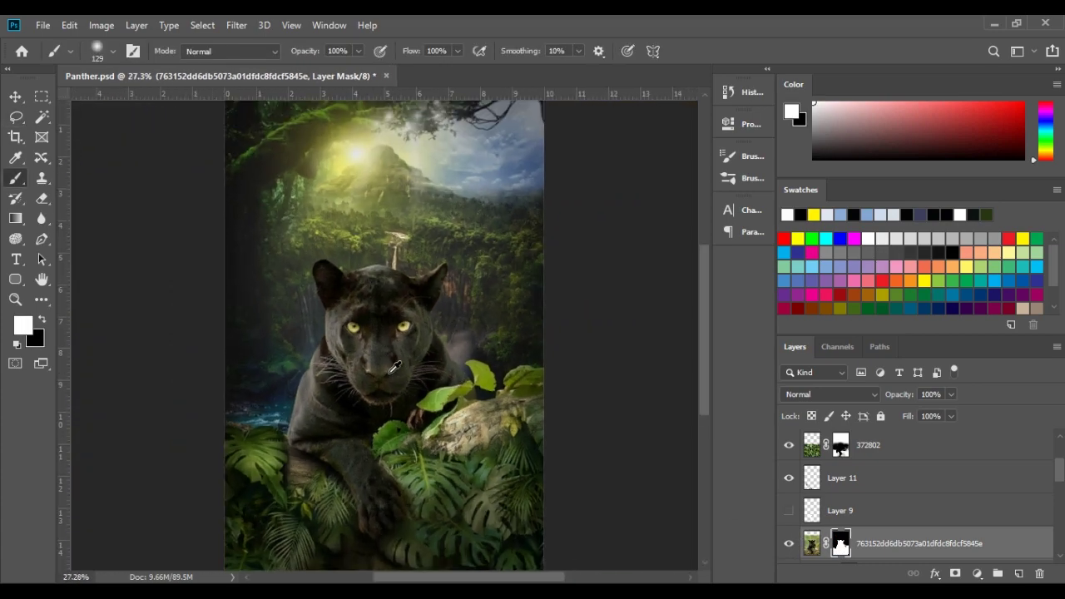
pyautogui.scroll(1, 395, 367)
pyautogui.scroll(-2, 394, 367)
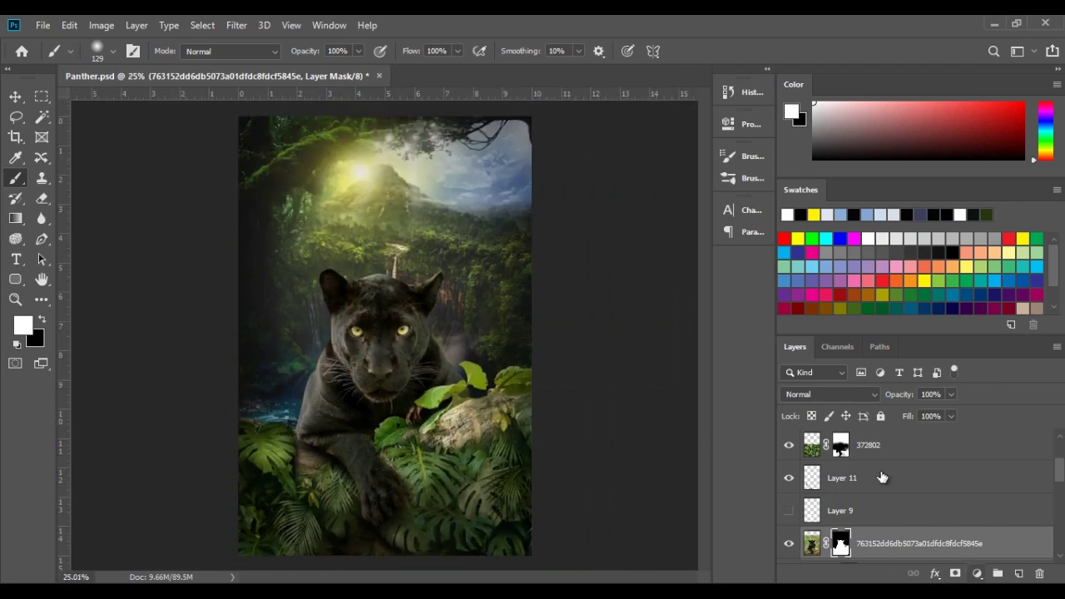
pyautogui.hotkey('alt', '.')
# Add a Curves 2 adjustment that brightens the image by lifting the white point and midtones
pyautogui.click(976, 573)
pyautogui.click(965, 376)
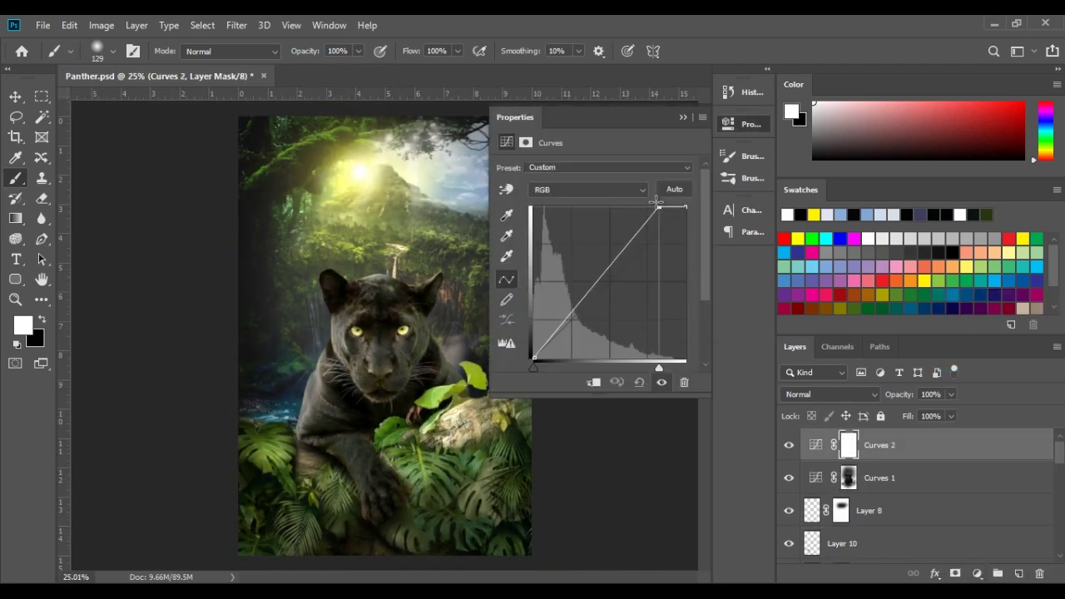
pyautogui.moveTo(657, 204); pyautogui.dragTo(645, 206)
pyautogui.click(578, 285)
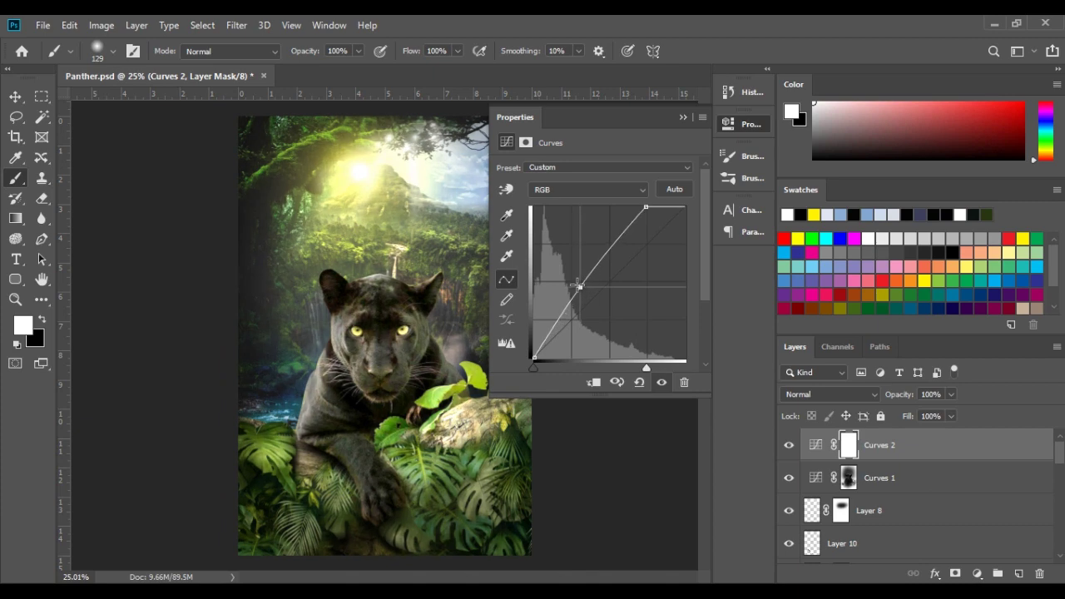
pyautogui.moveTo(577, 285); pyautogui.dragTo(571, 270)
pyautogui.moveTo(554, 314); pyautogui.dragTo(559, 326)
pyautogui.click(682, 116)
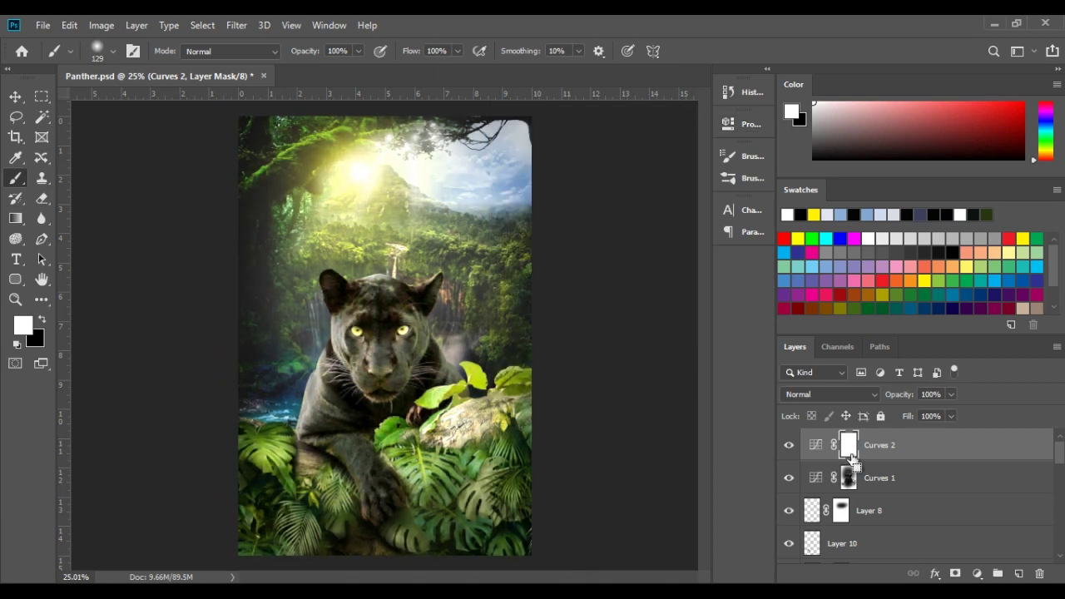
# Invert the Curves 2 mask to hide it and set a small brush at 10% flow
pyautogui.hotkey('ctrl', 'i')
pyautogui.scroll(3, 191, 423)
pyautogui.hotkey('shift', '1')
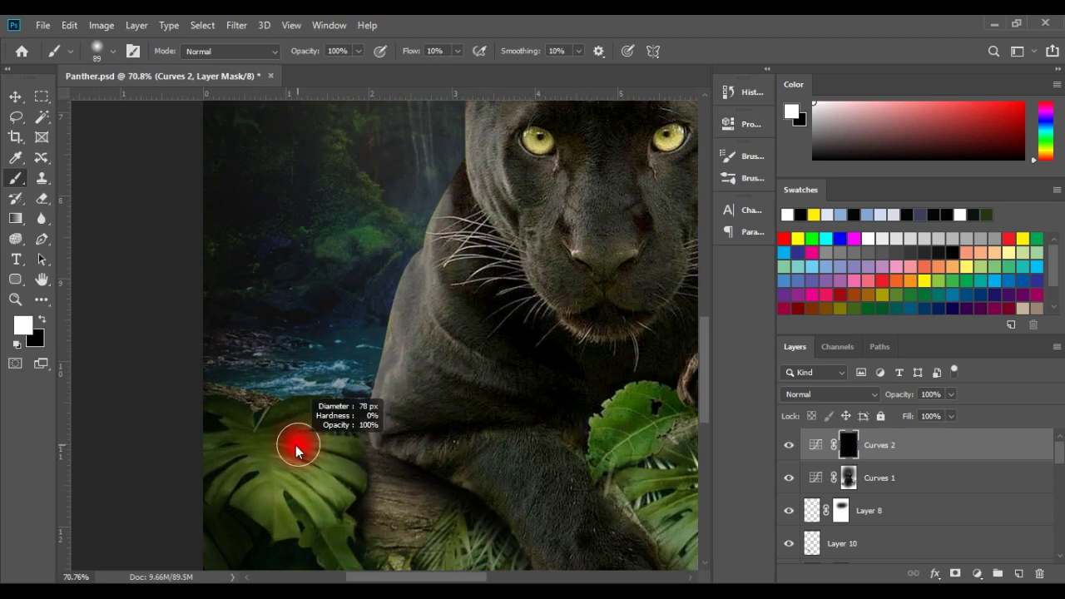
pyautogui.moveTo(296, 450); pyautogui.dragTo(306, 495)
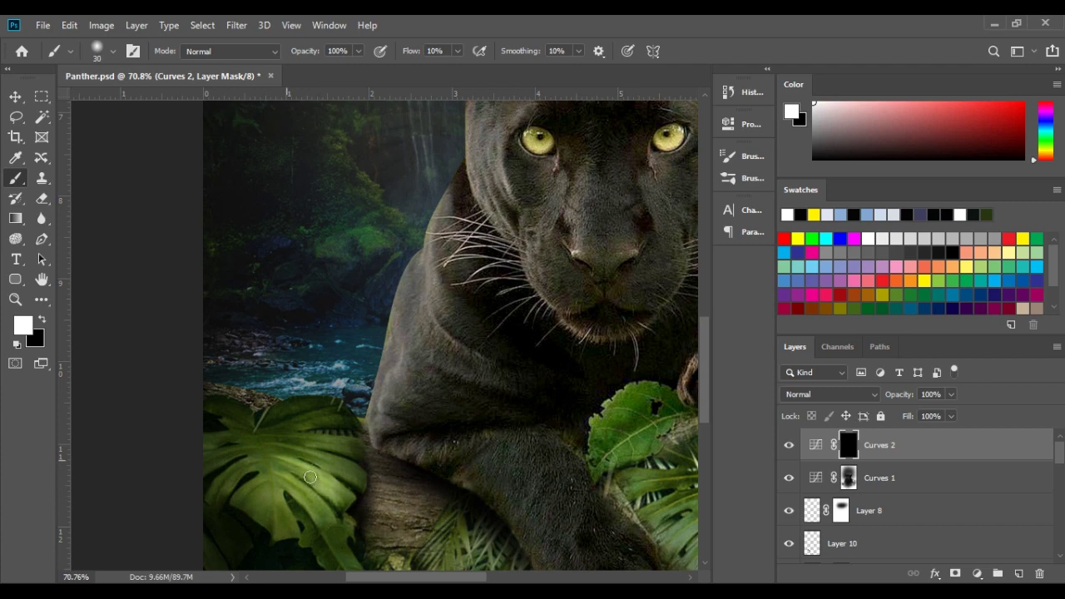
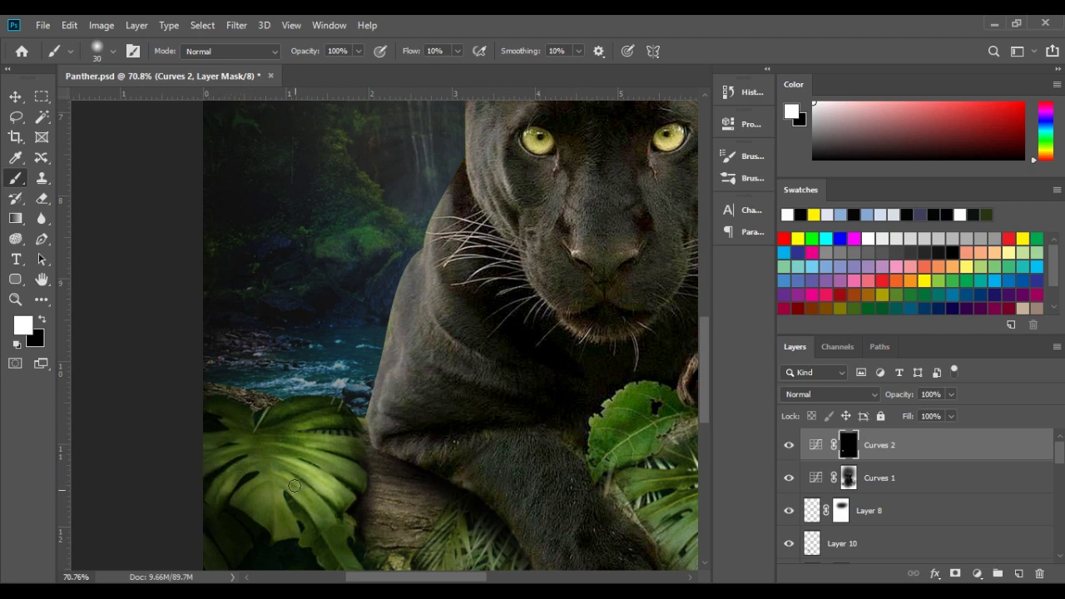
# Enlarge the brush and paint white on the Curves 2 mask along the panther's shoulder edge
pyautogui.scroll(-5, 346, 261)
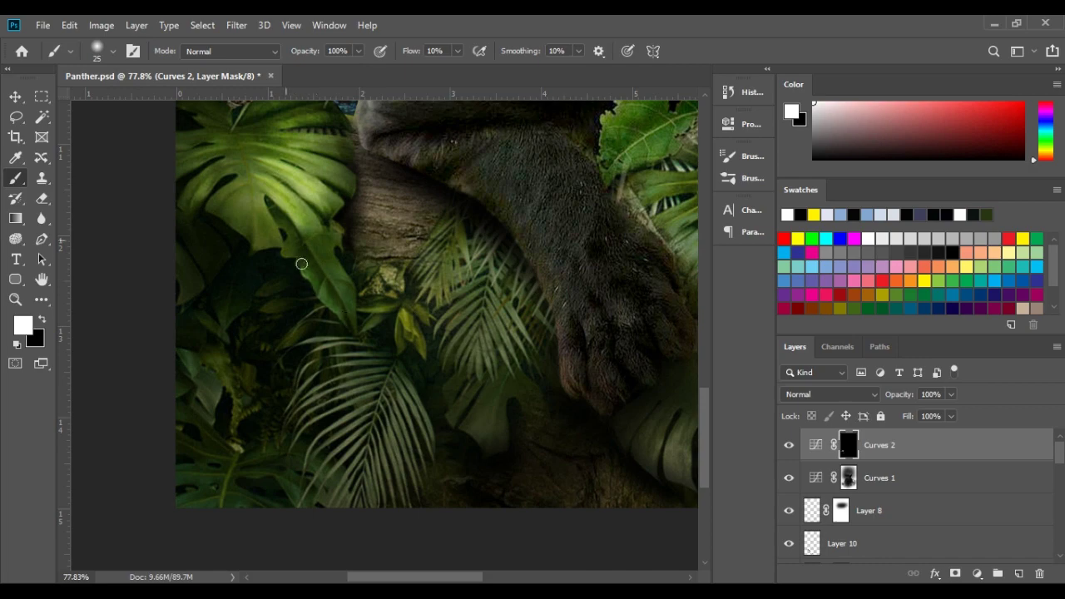
pyautogui.press(']')
pyautogui.press(']')
pyautogui.press(']')
pyautogui.scroll(-3, 347, 413)
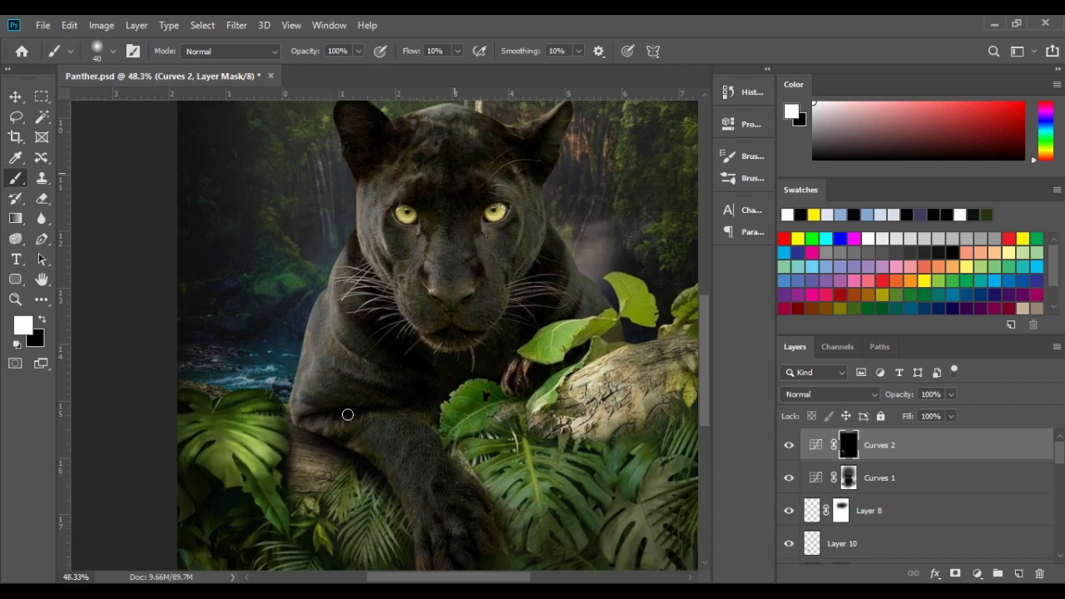
pyautogui.scroll(2, 373, 356)
pyautogui.moveTo(321, 383); pyautogui.dragTo(309, 356)
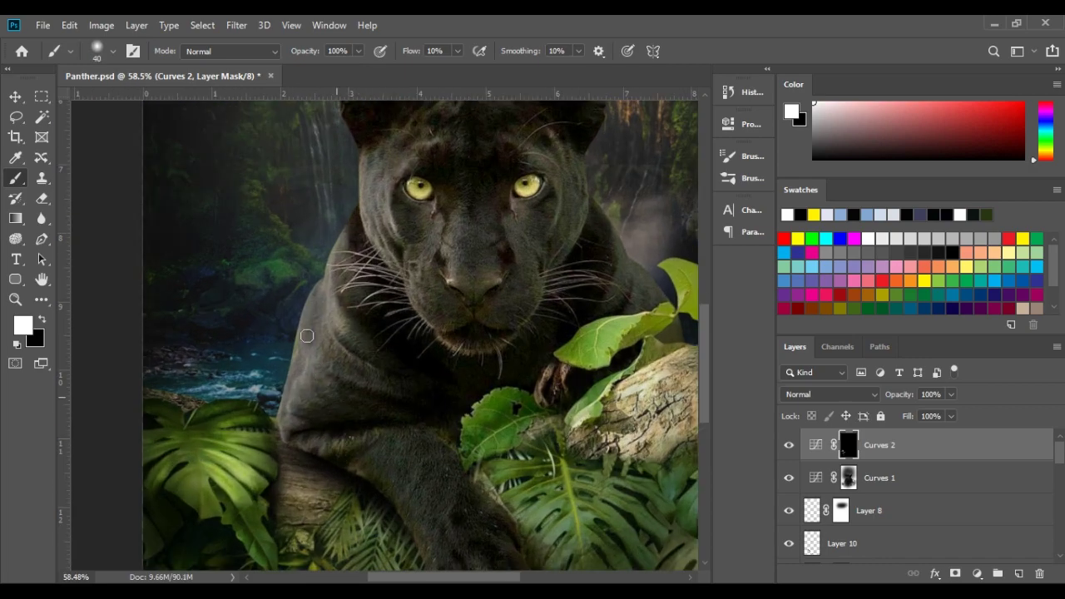
pyautogui.moveTo(317, 305); pyautogui.dragTo(309, 280)
# Reveal the Curves 2 lightening on the monstera leaf in the lower foliage
pyautogui.scroll(1, 602, 262)
pyautogui.press(']')
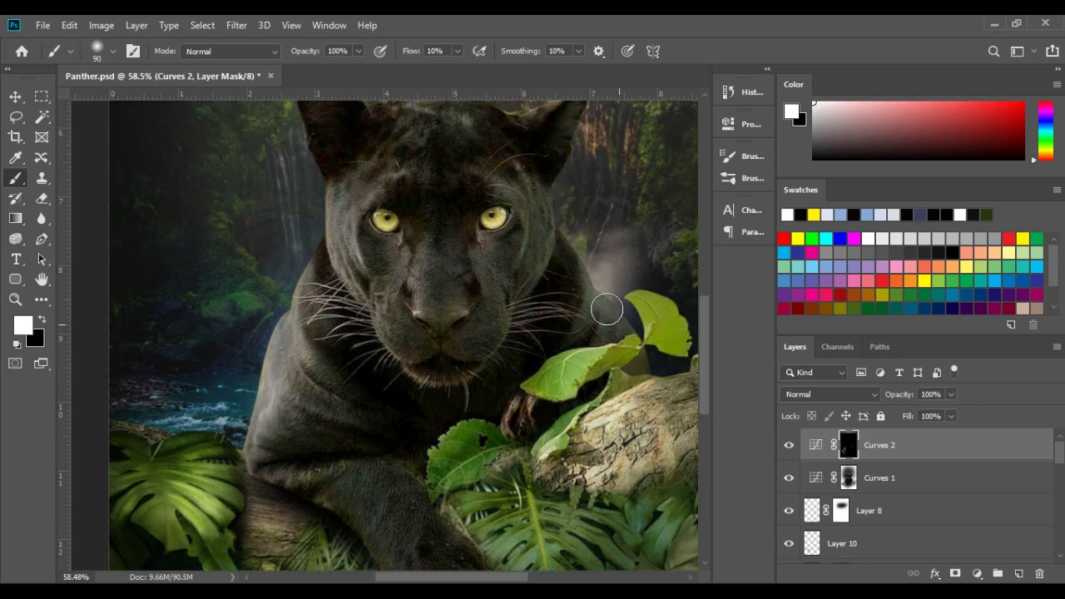
pyautogui.scroll(3, 504, 237)
pyautogui.scroll(-2, 504, 237)
pyautogui.hscroll(2, 499, 332)
pyautogui.scroll(2, 481, 387)
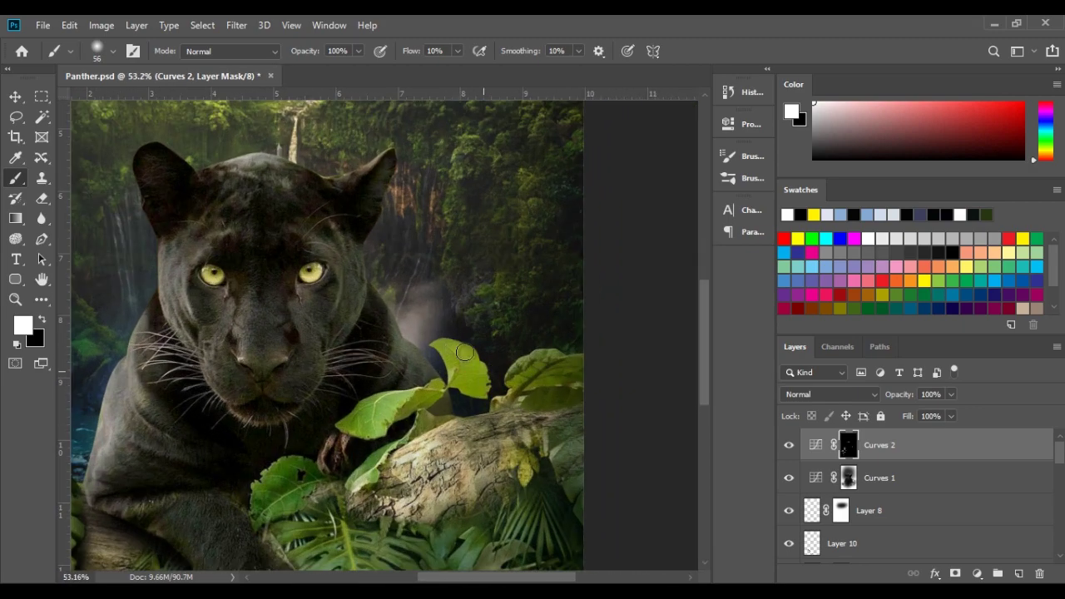
pyautogui.scroll(-2, 395, 405)
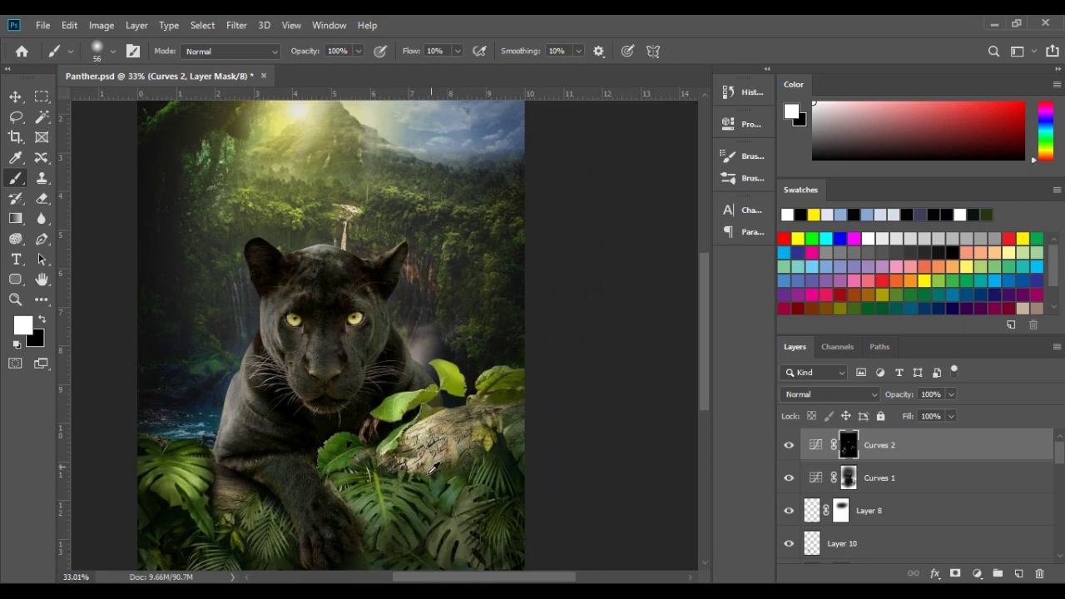
pyautogui.scroll(3, 348, 431)
pyautogui.moveTo(344, 427)
pyautogui.mouseDown()
pyautogui.moveTo(341, 465)
pyautogui.moveTo(354, 481)
pyautogui.mouseUp()
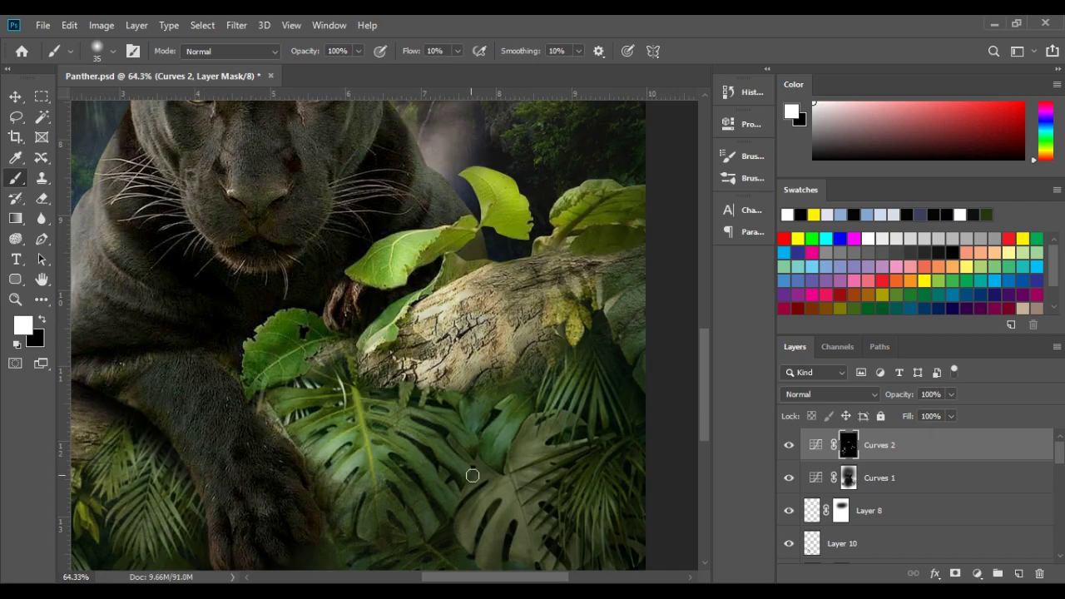
pyautogui.scroll(-3, 492, 444)
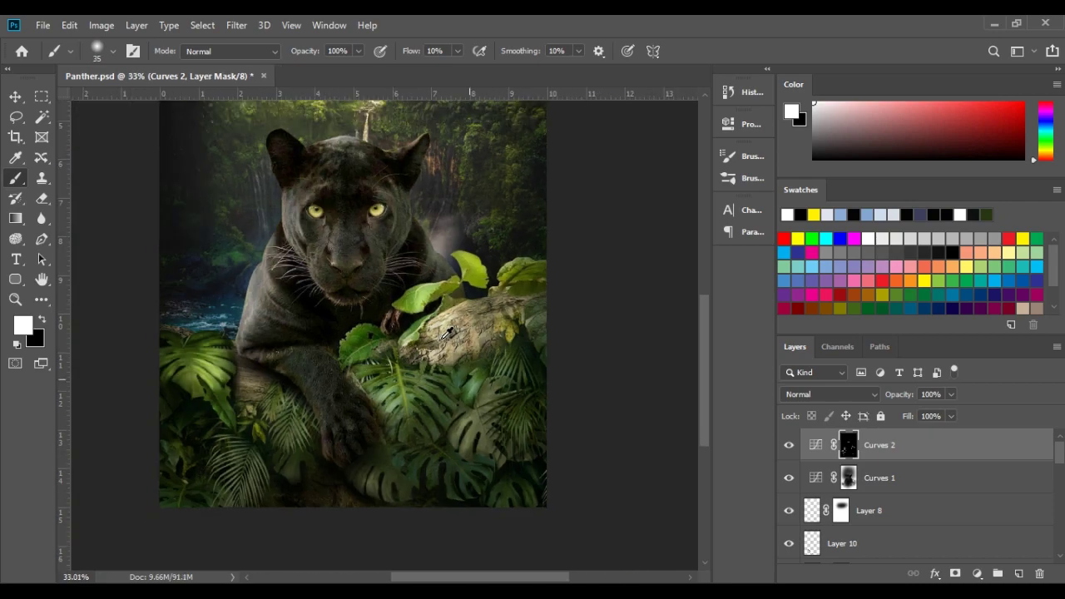
pyautogui.scroll(-1, 368, 178)
pyautogui.scroll(5, 298, 114)
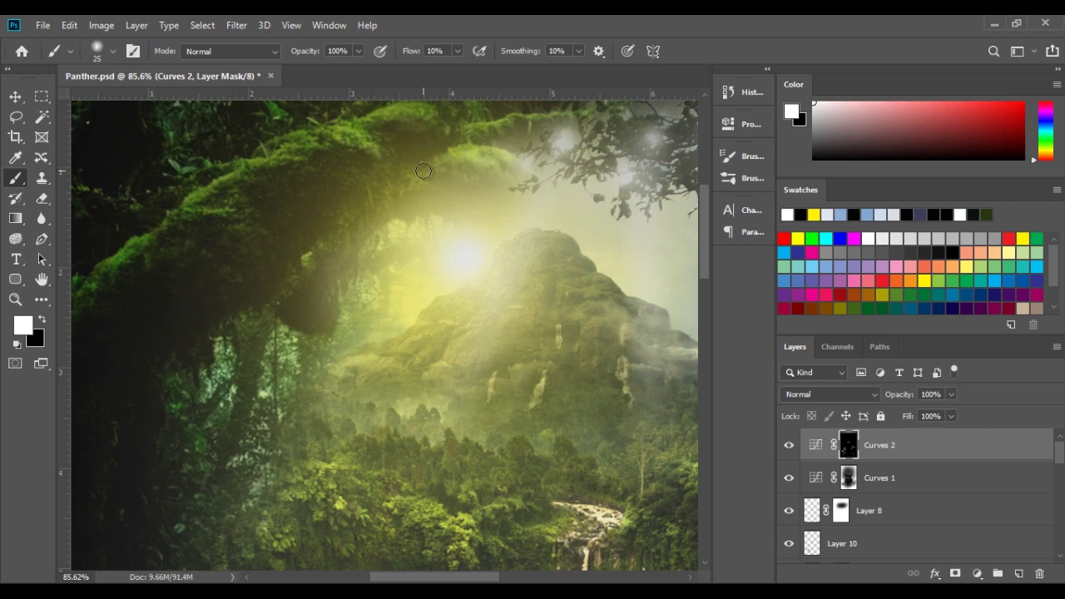
# Paint the Curves 2 mask over the jungle beneath the mossy arch, adjusting brush size with [ and ]
pyautogui.press('[')
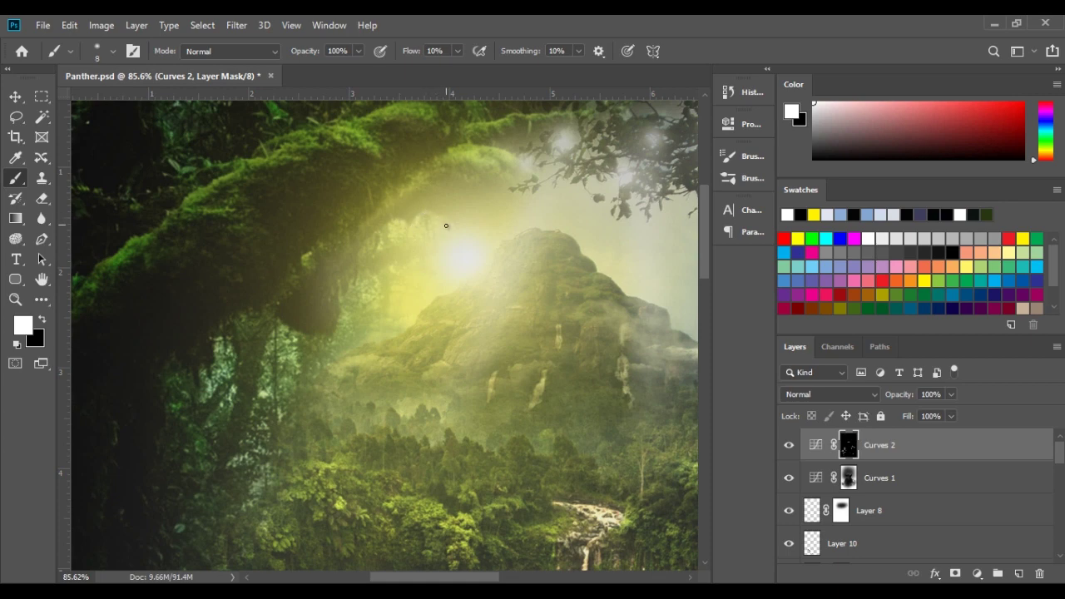
pyautogui.press(']')
pyautogui.press(']')
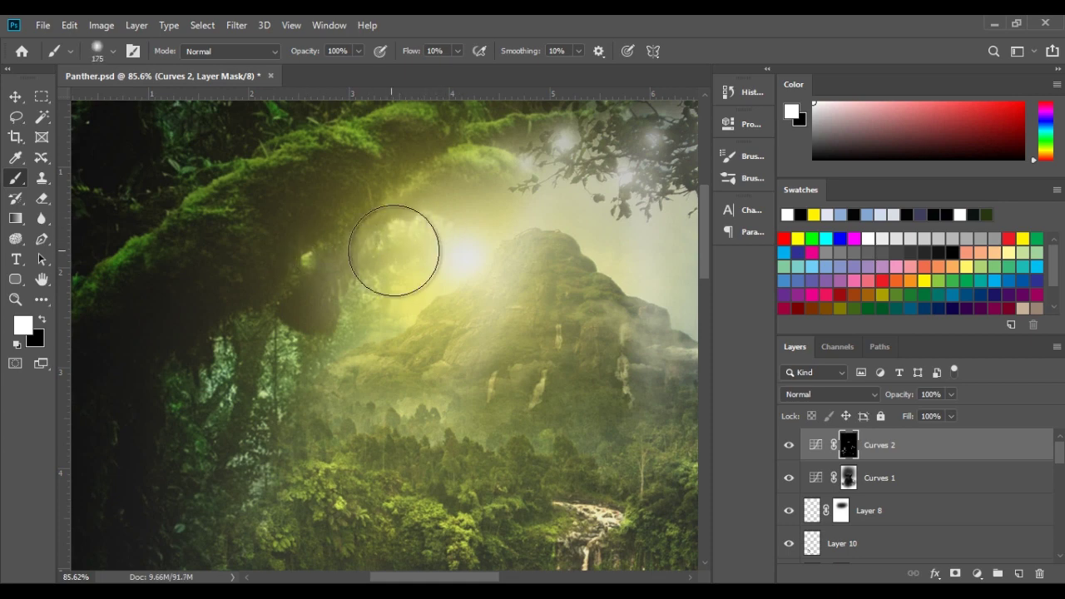
pyautogui.press('[')
pyautogui.moveTo(266, 391); pyautogui.dragTo(202, 369)
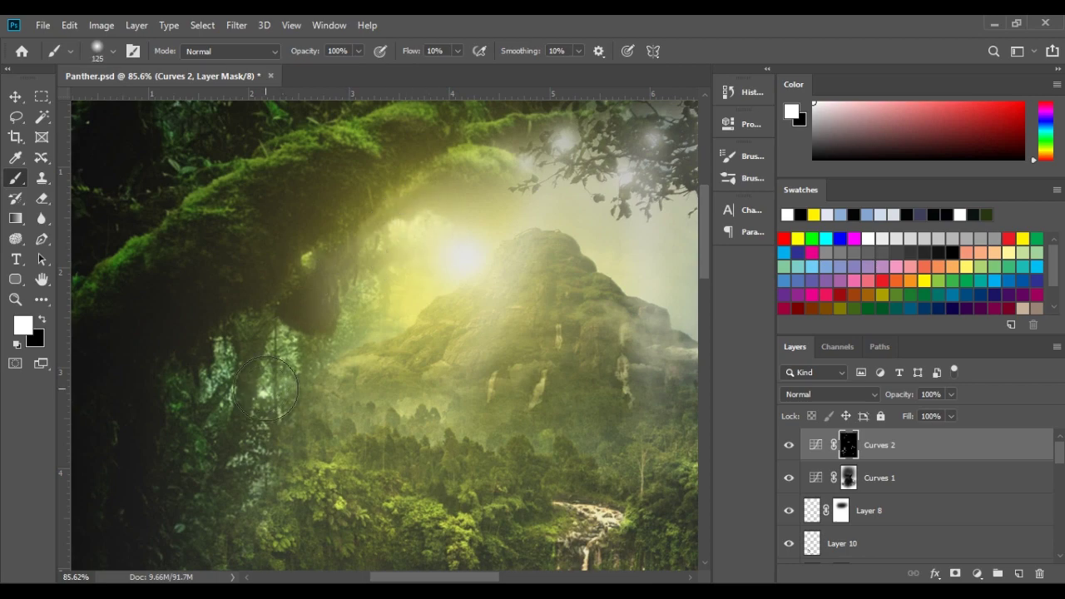
pyautogui.press(']')
pyautogui.press(']')
pyautogui.press(']')
pyautogui.press(']')
pyautogui.press(']')
pyautogui.press(']')
pyautogui.press('[')
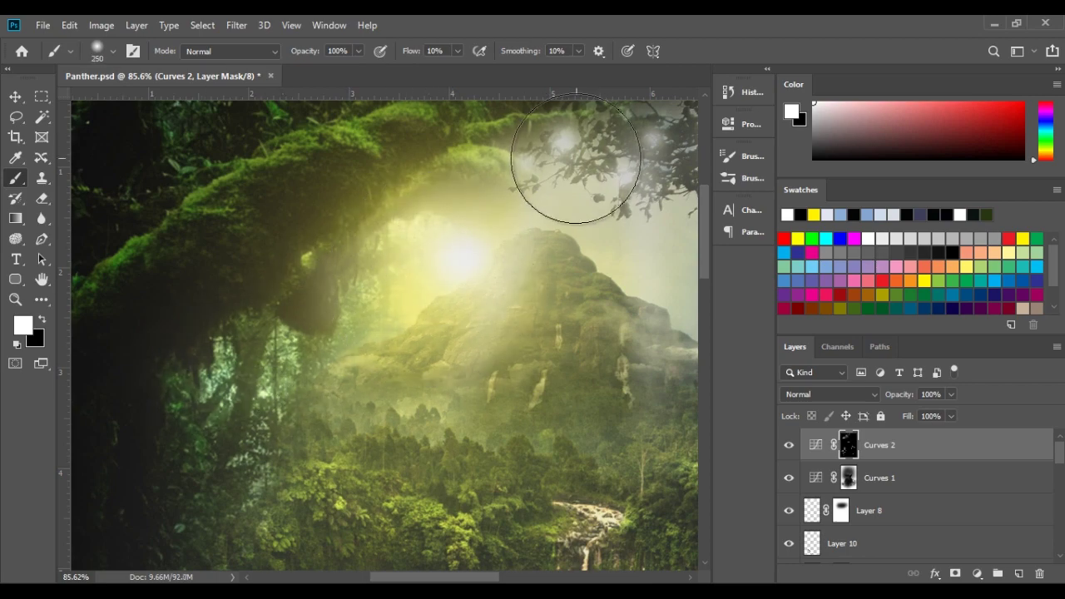
pyautogui.scroll(-3, 451, 241)
pyautogui.scroll(-3, 454, 249)
pyautogui.scroll(3, 508, 233)
pyautogui.scroll(-2, 499, 237)
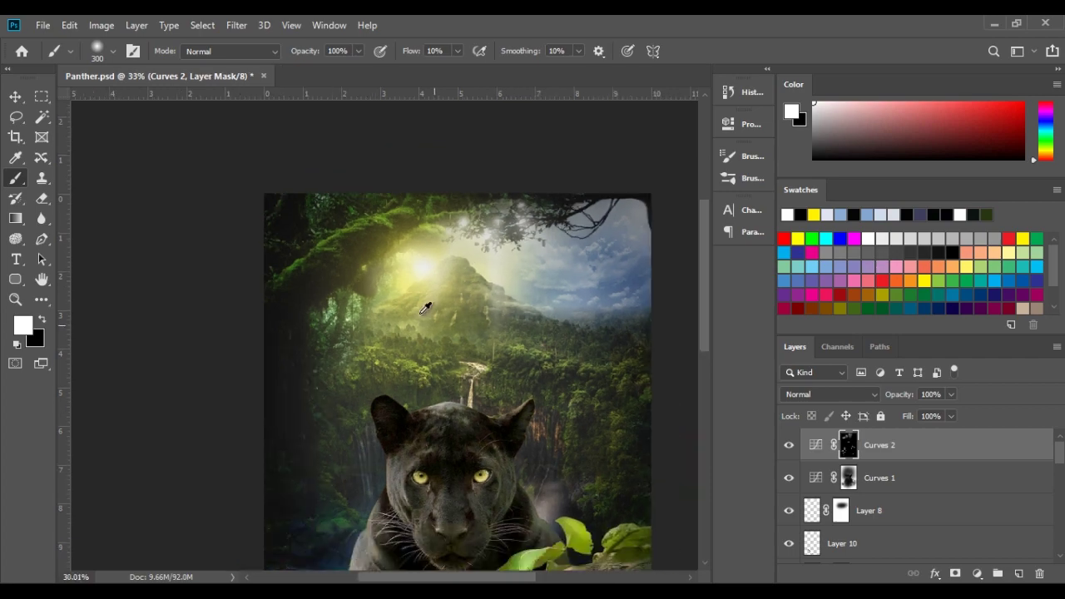
pyautogui.scroll(-2, 391, 266)
# Shrink the brush to 5 px and paint a fine stroke on the Curves 2 mask
pyautogui.scroll(2, 303, 330)
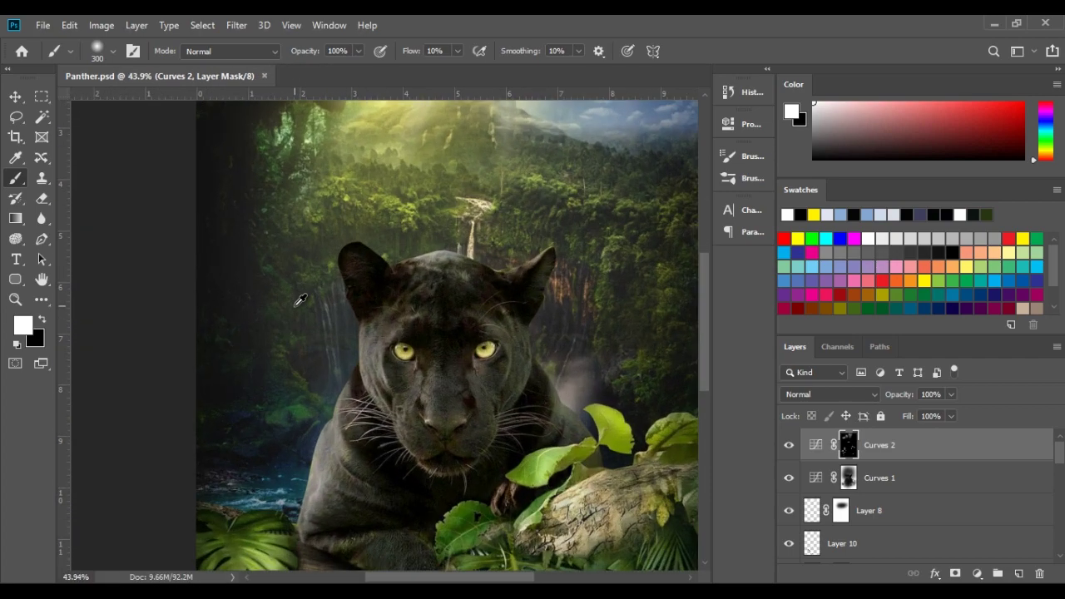
pyautogui.scroll(-2, 293, 305)
pyautogui.scroll(3, 453, 428)
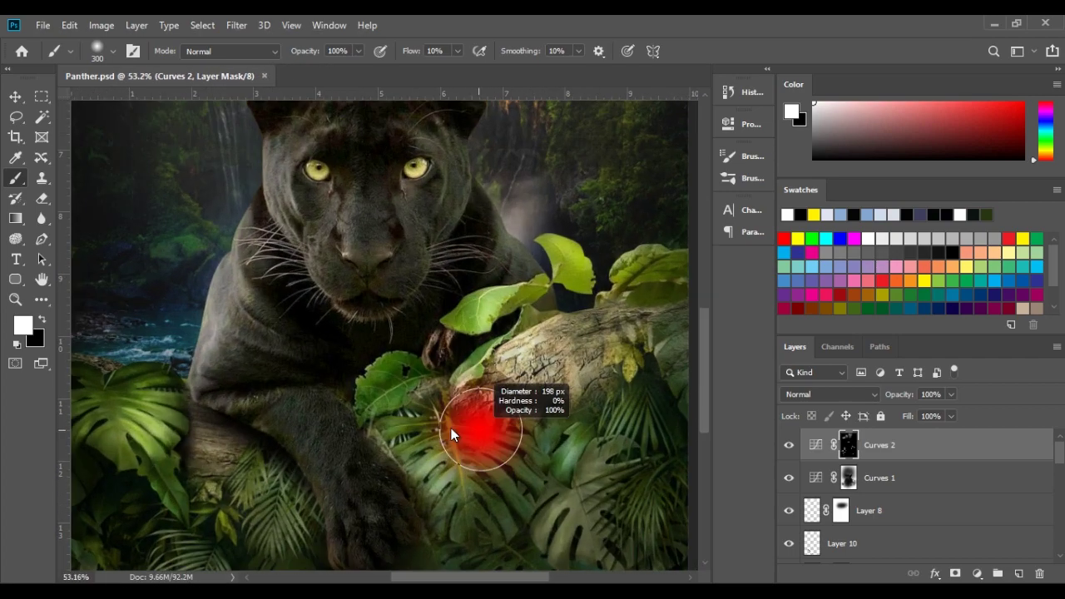
pyautogui.scroll(3, 454, 428)
pyautogui.scroll(2, 375, 375)
pyautogui.scroll(1, 265, 290)
pyautogui.moveTo(266, 290); pyautogui.dragTo(242, 313)
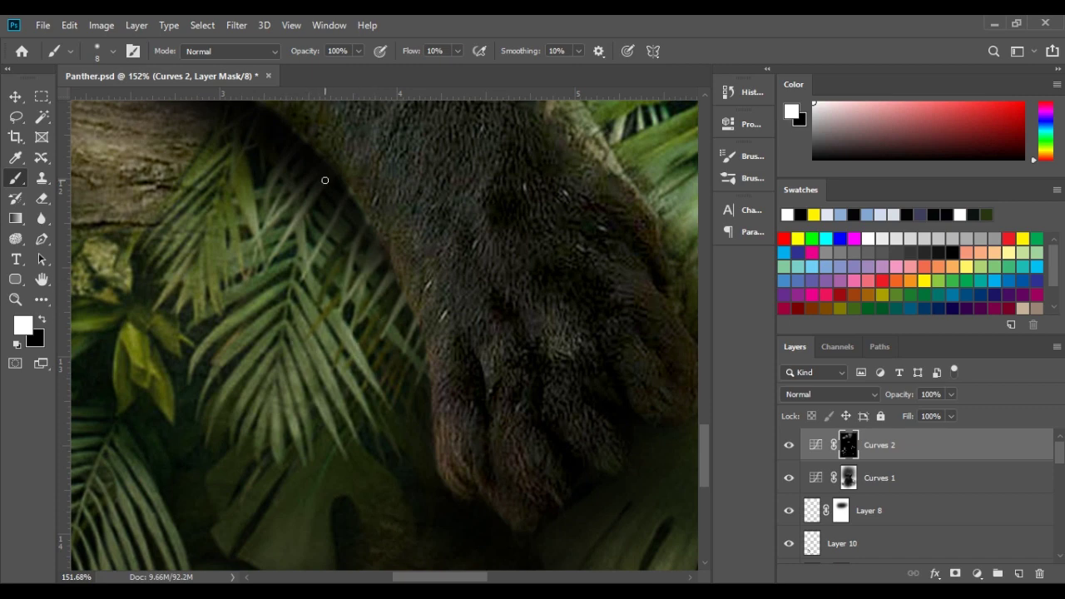
pyautogui.moveTo(232, 319)
pyautogui.mouseDown()
pyautogui.moveTo(295, 261)
pyautogui.moveTo(296, 311)
pyautogui.mouseUp()
# Brighten the palm leaves and the leaf beside the panther's paw through the Curves 2 mask
pyautogui.scroll(-5, 293, 341)
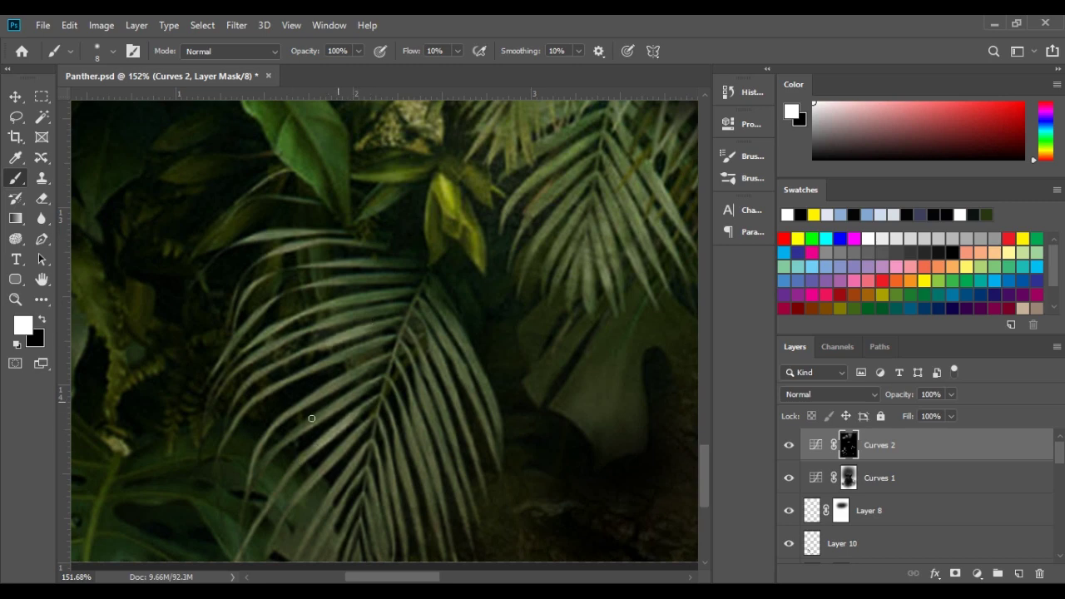
pyautogui.scroll(-3, 311, 419)
pyautogui.press(']')
pyautogui.press(']')
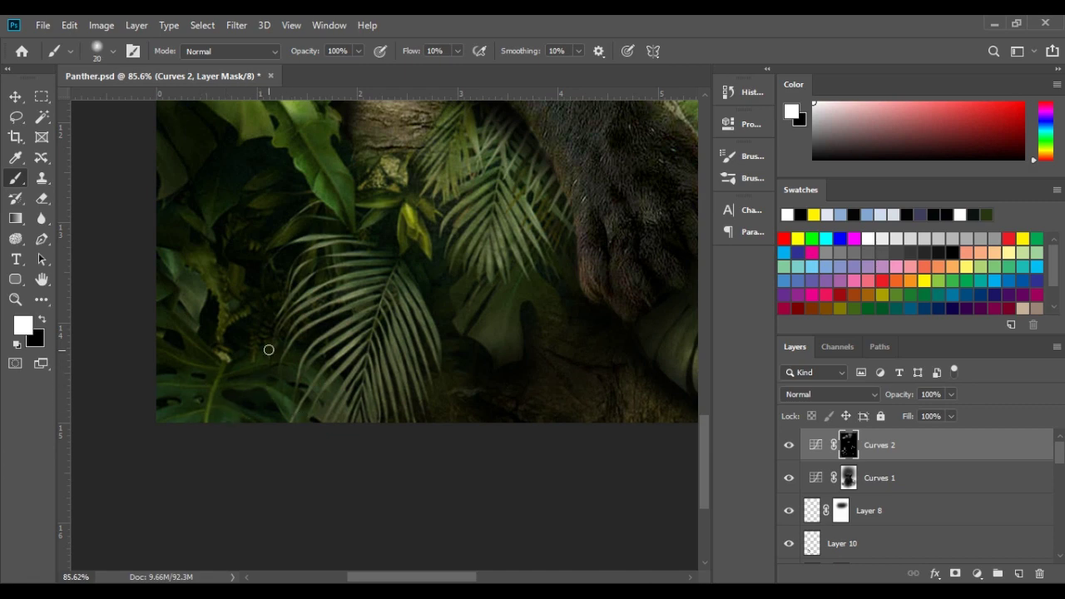
pyautogui.moveTo(507, 340); pyautogui.dragTo(502, 321)
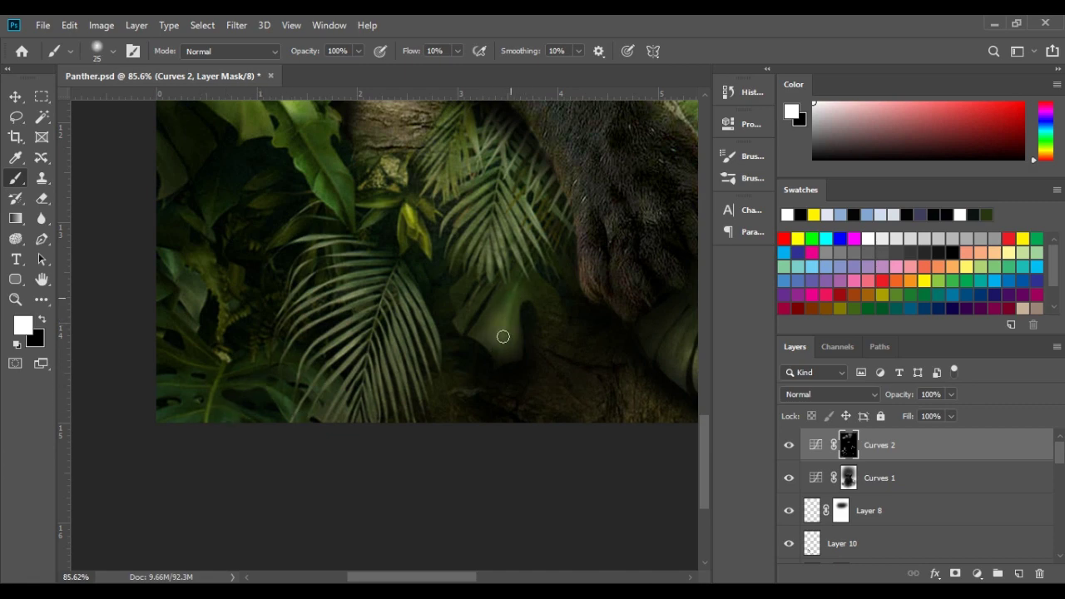
pyautogui.hscroll(5, 387, 297)
pyautogui.moveTo(412, 342)
pyautogui.mouseDown()
pyautogui.moveTo(435, 340)
pyautogui.moveTo(423, 273)
pyautogui.mouseUp()
# Brighten patches of the lower right foliage on the Curves 2 mask
pyautogui.hscroll(4, 359, 241)
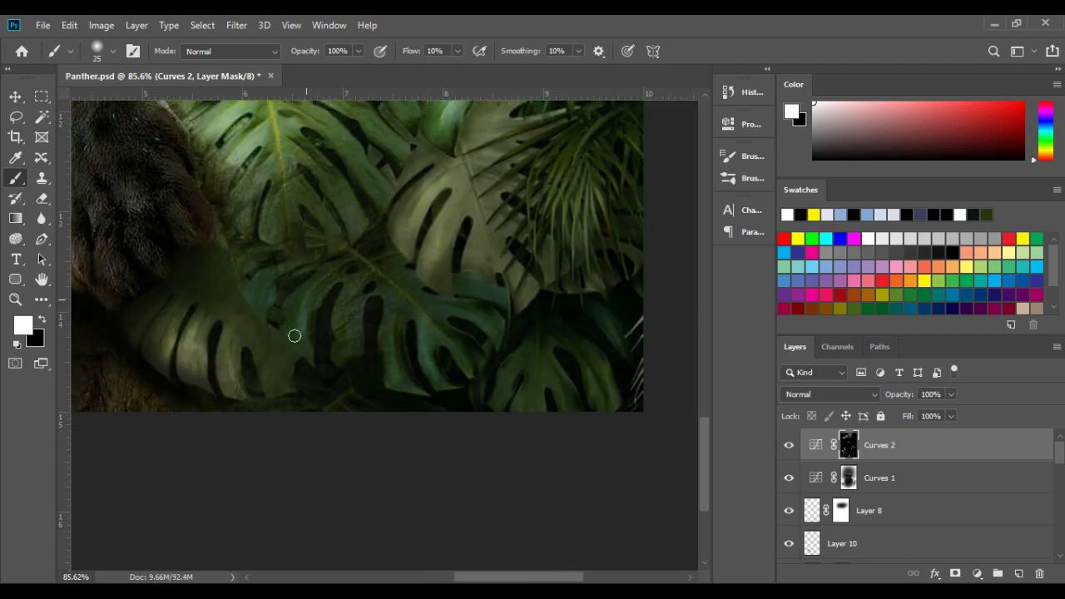
pyautogui.scroll(-2, 294, 336)
pyautogui.hscroll(3, 444, 279)
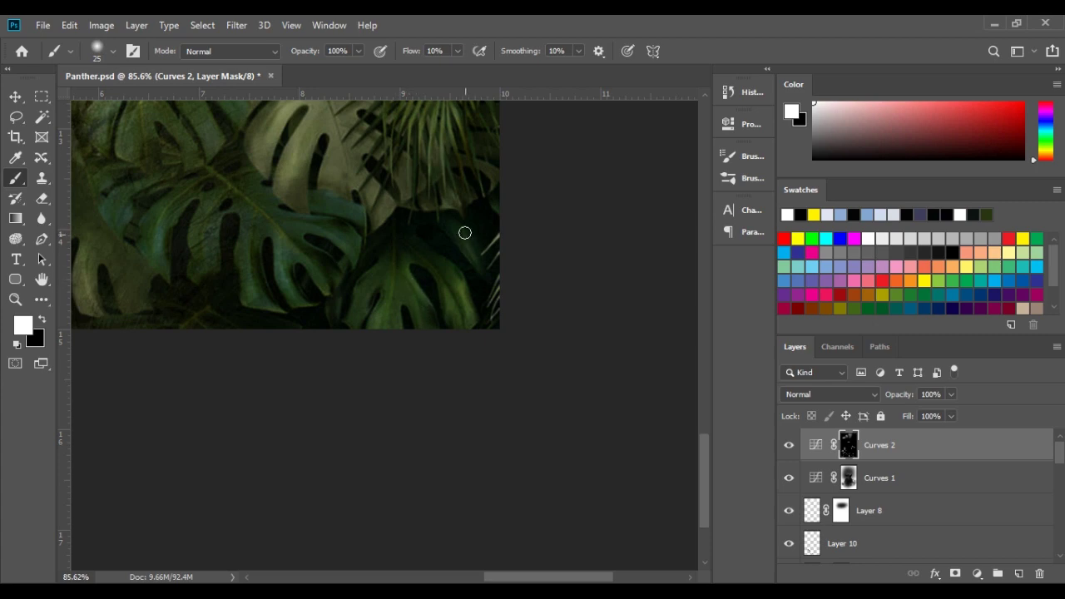
pyautogui.scroll(6, 462, 229)
pyautogui.hscroll(-1, 463, 229)
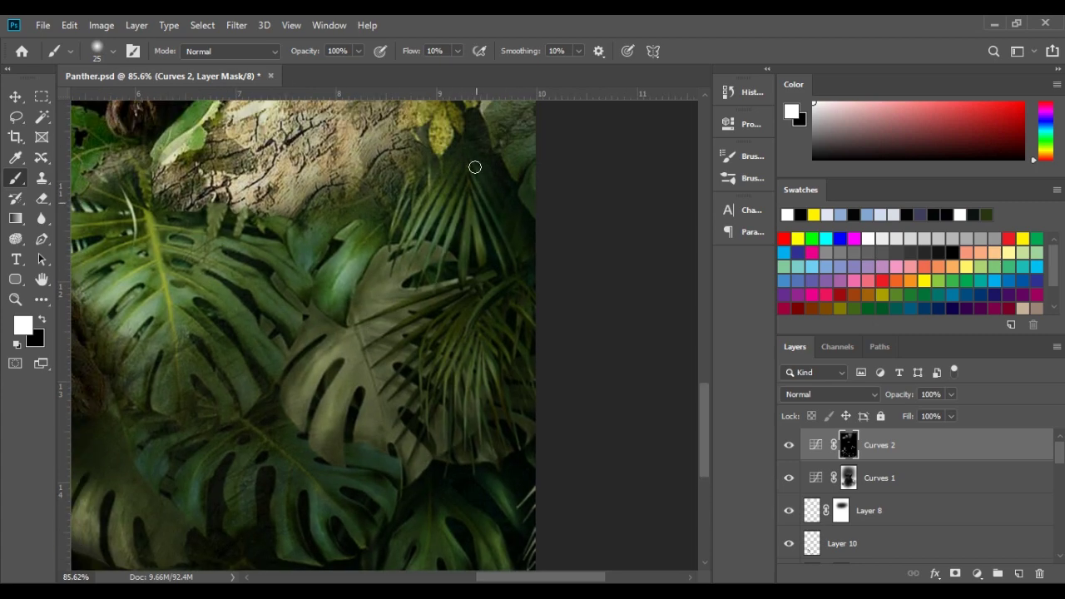
pyautogui.moveTo(456, 168); pyautogui.dragTo(471, 430)
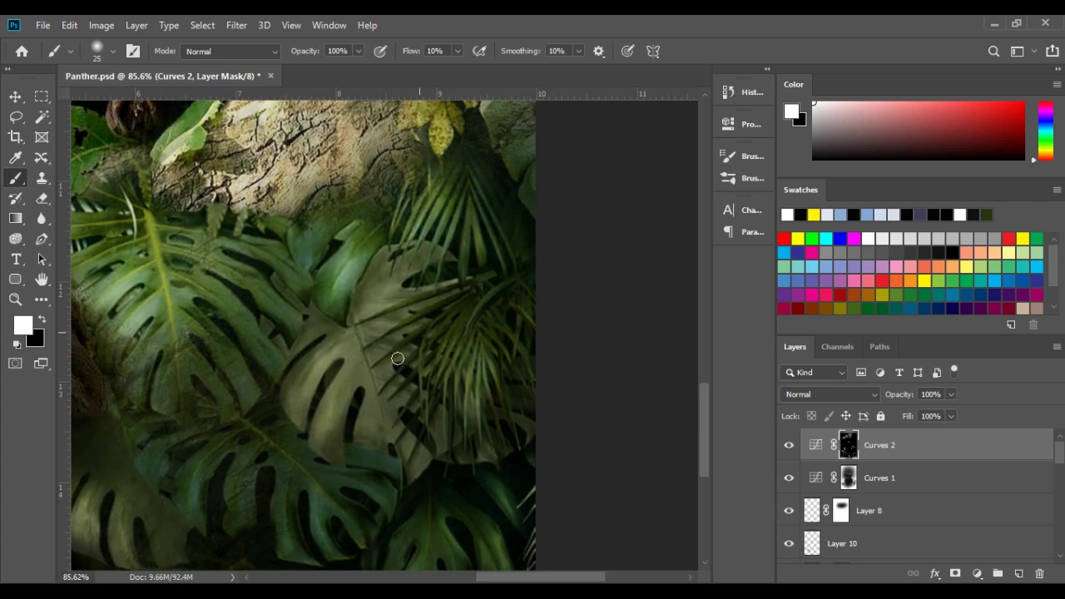
# Brighten the leaf below the panther's chin on the Curves 2 mask
pyautogui.scroll(-5, 316, 275)
pyautogui.scroll(5, 303, 327)
pyautogui.moveTo(303, 328); pyautogui.dragTo(348, 289)
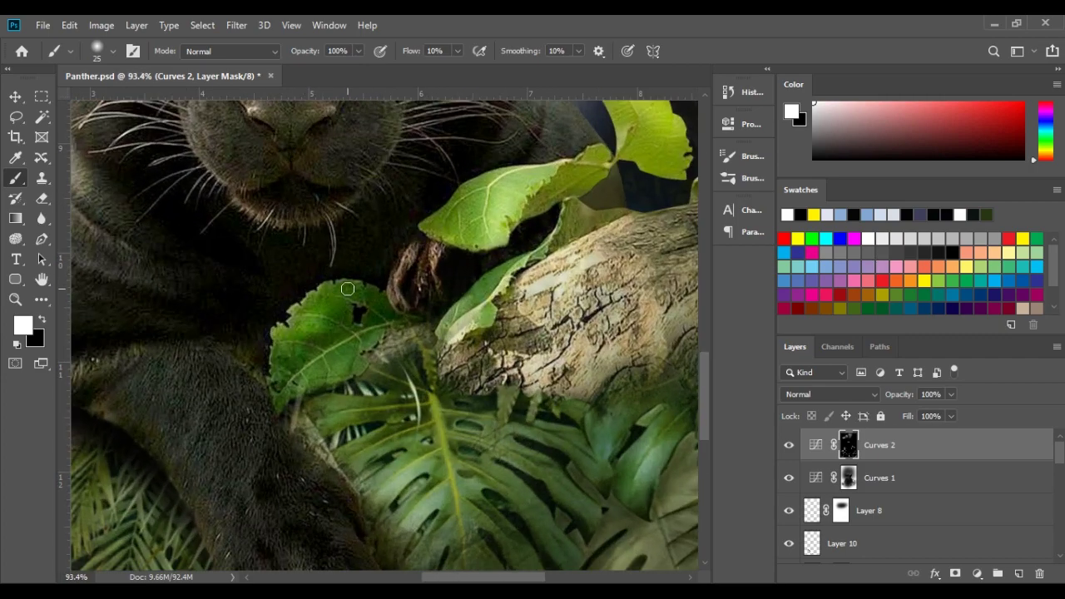
pyautogui.scroll(-2, 350, 342)
pyautogui.scroll(-3, 349, 342)
pyautogui.scroll(5, 133, 374)
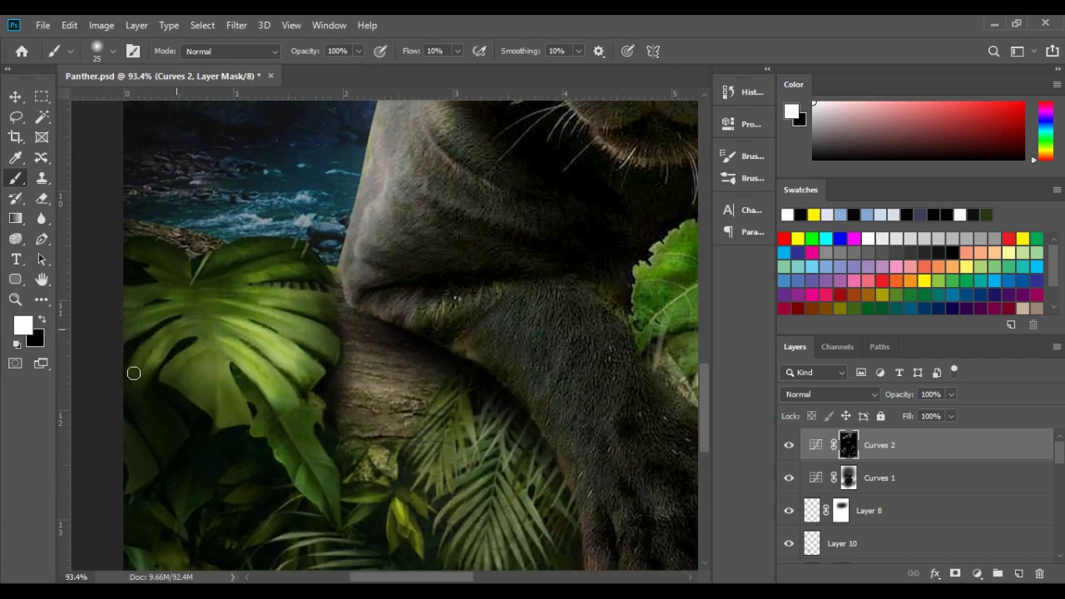
pyautogui.scroll(-2, 217, 262)
pyautogui.scroll(-2, 333, 265)
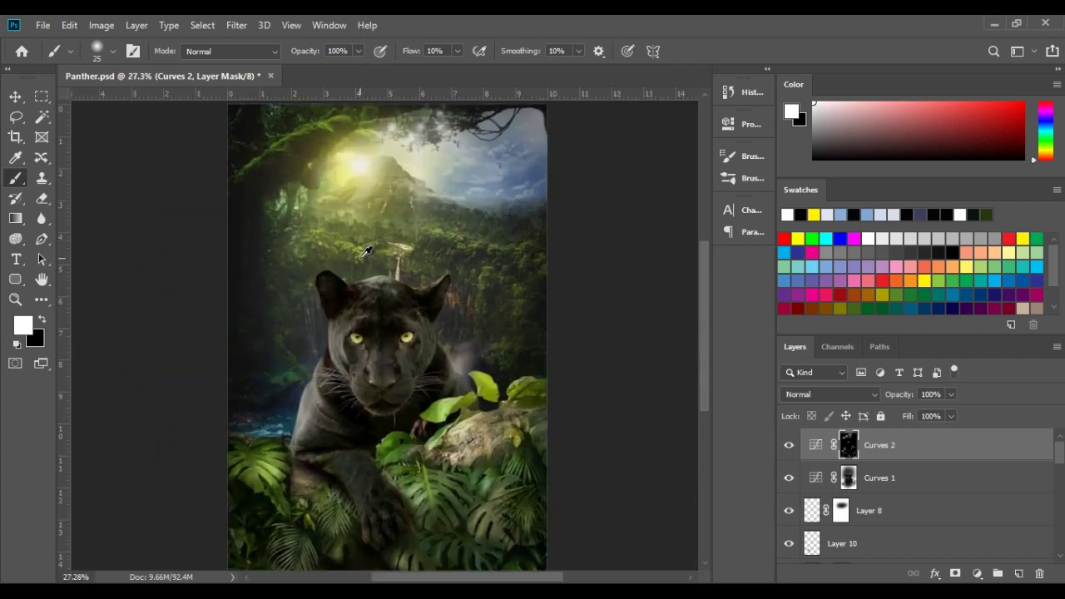
pyautogui.scroll(-1, 402, 266)
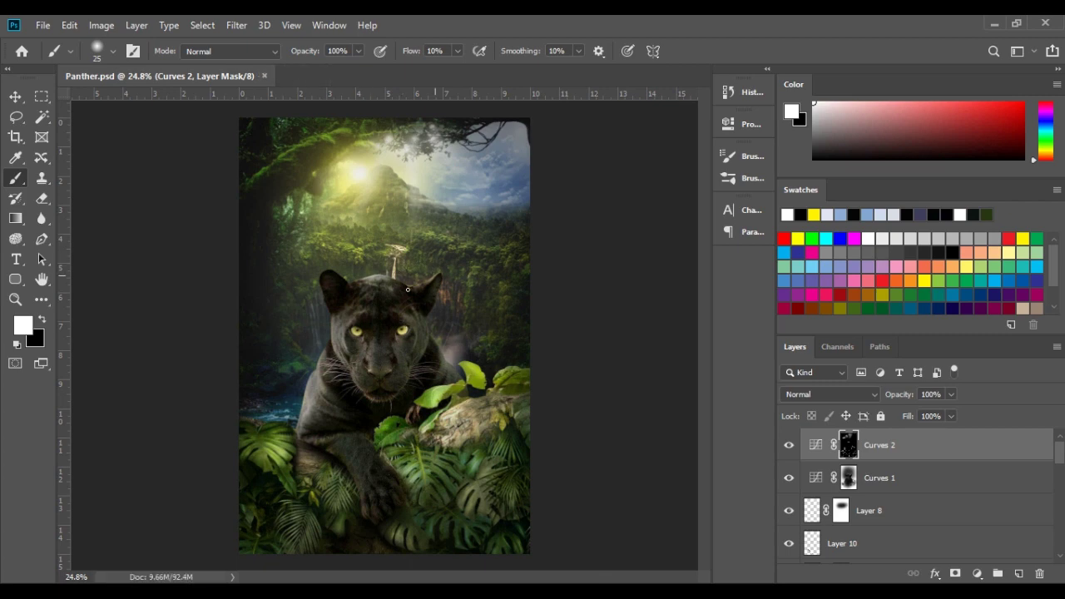
pyautogui.scroll(1, 362, 281)
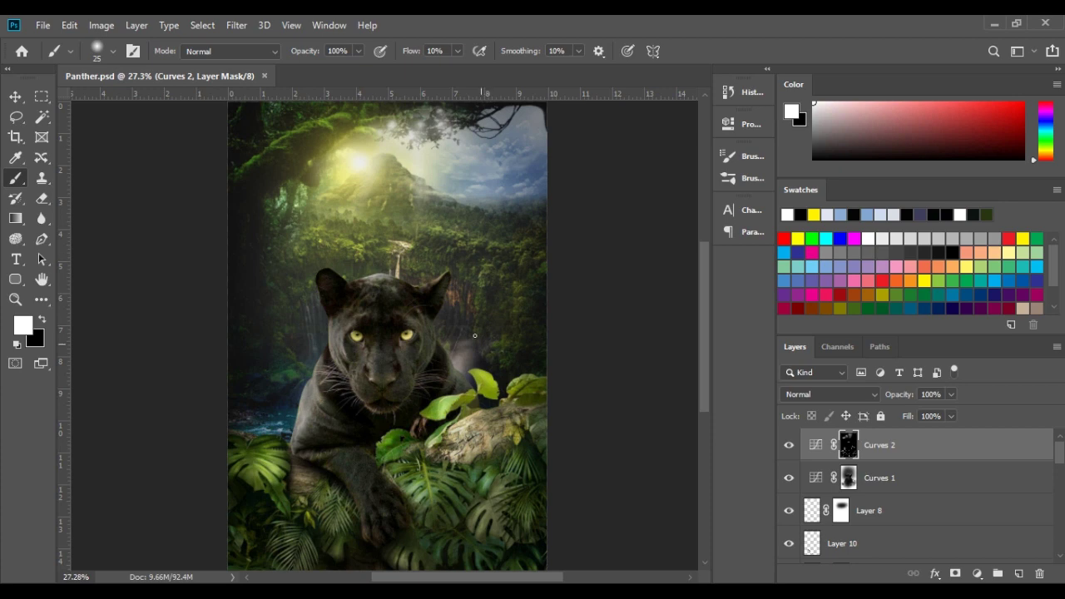
pyautogui.scroll(-1, 474, 335)
# Add Layer 12 above Curves 2, set black as the paint colour, and undo a test stroke
pyautogui.click(1018, 573)
pyautogui.press('x')
pyautogui.scroll(-2, 394, 329)
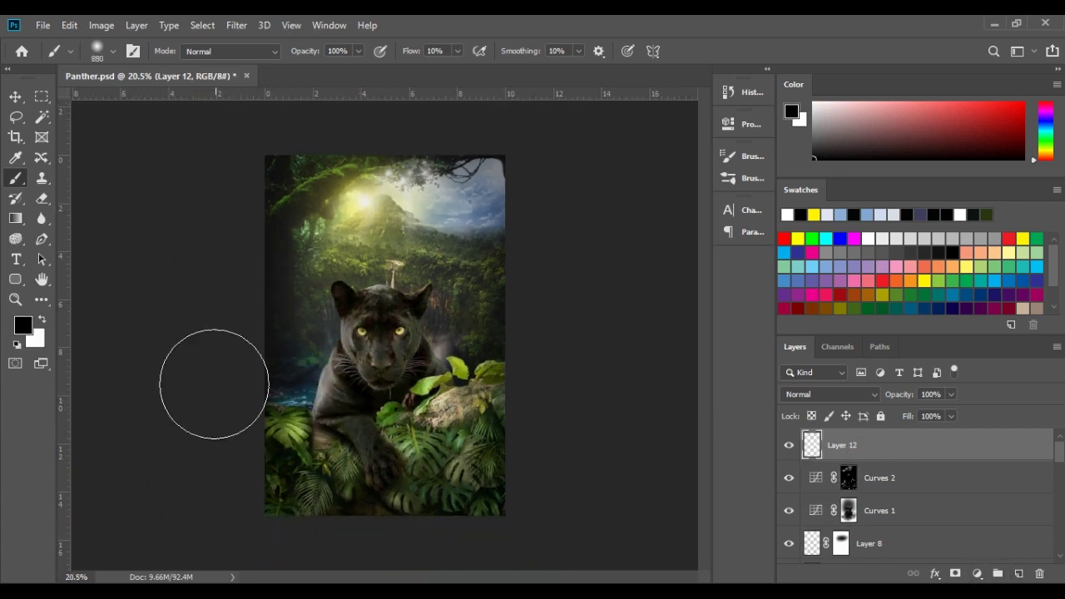
pyautogui.moveTo(441, 411); pyautogui.dragTo(404, 506)
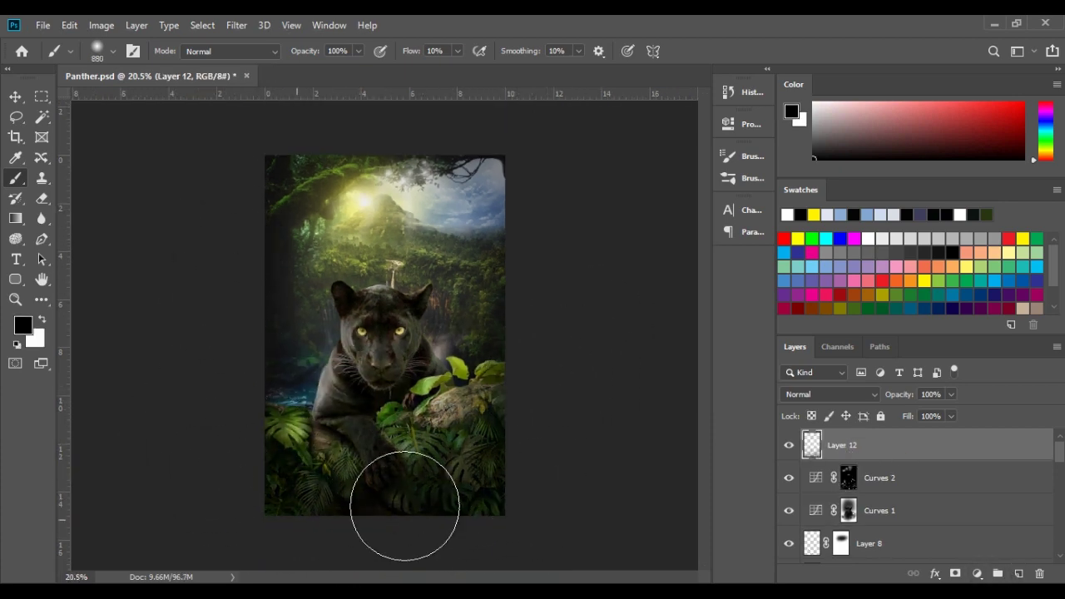
pyautogui.hotkey('ctrl', 'z')
# Shrink the brush and toggle briefly to the Clone Stamp before returning to the Brush
pyautogui.press('[')
pyautogui.press('[')
pyautogui.press('[')
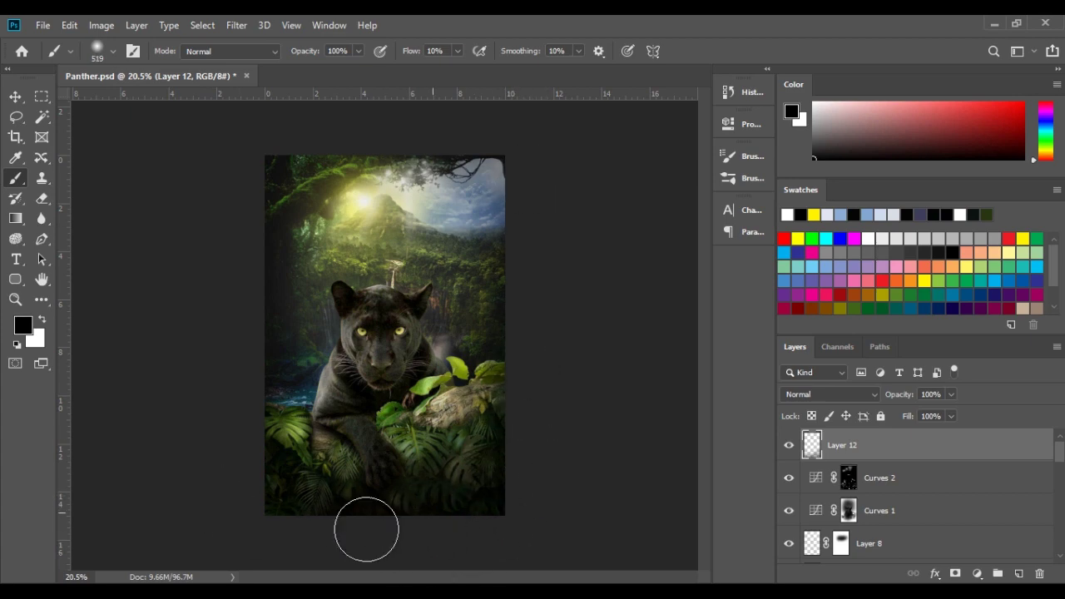
pyautogui.scroll(1, 388, 333)
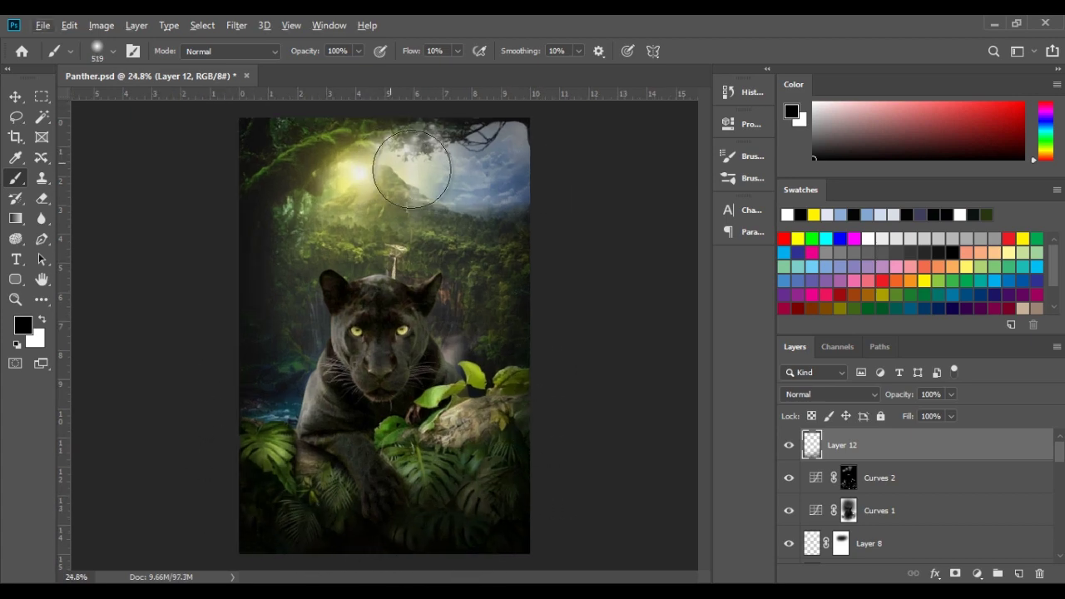
pyautogui.press('s')
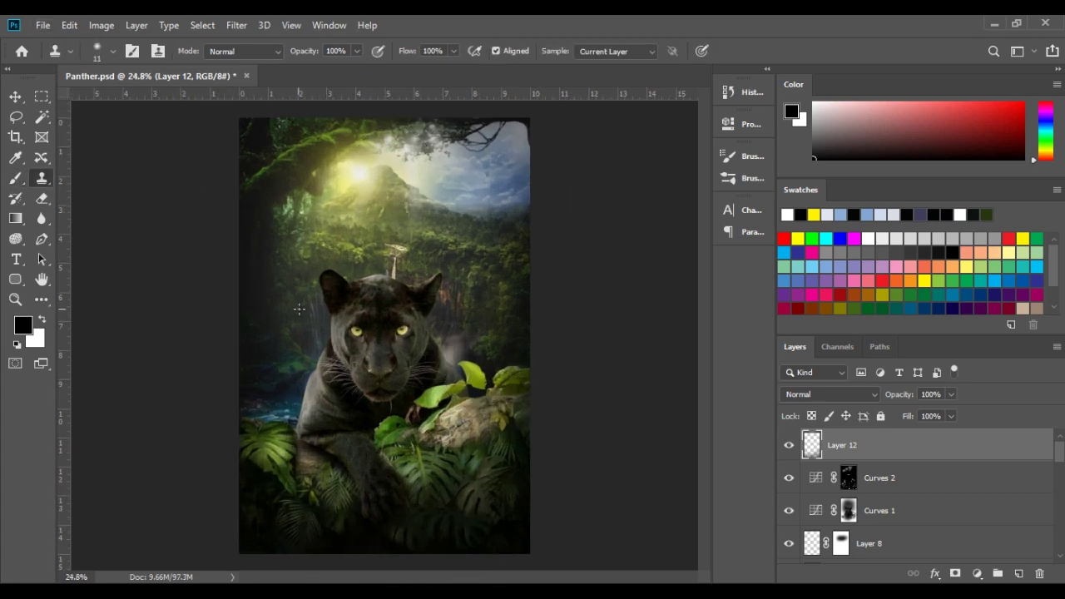
pyautogui.scroll(1, 299, 309)
pyautogui.scroll(1, 305, 313)
pyautogui.press('b')
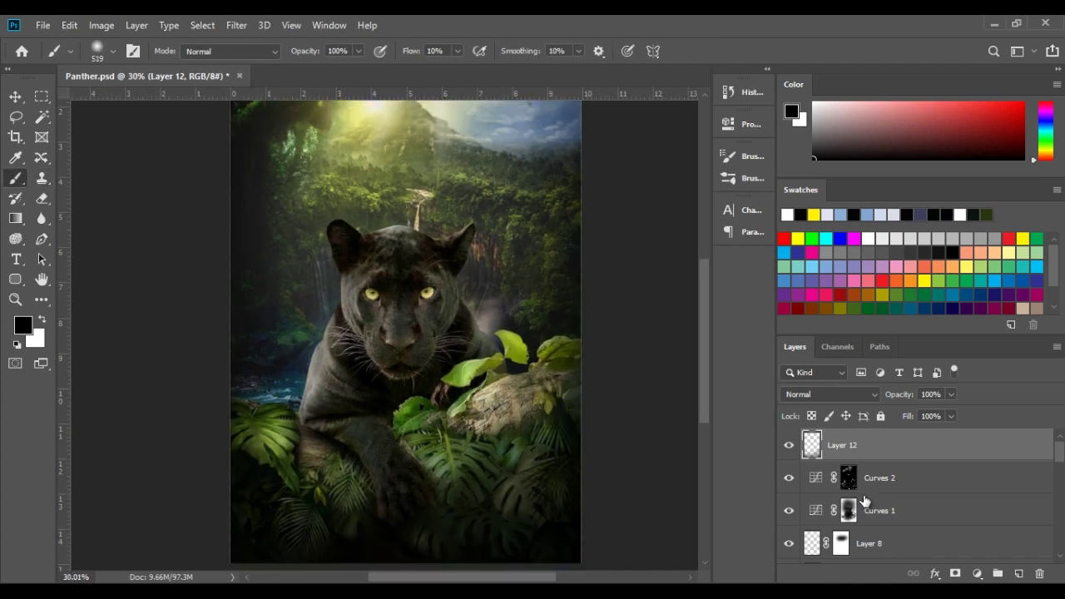
pyautogui.scroll(2, 377, 239)
pyautogui.scroll(3, 376, 239)
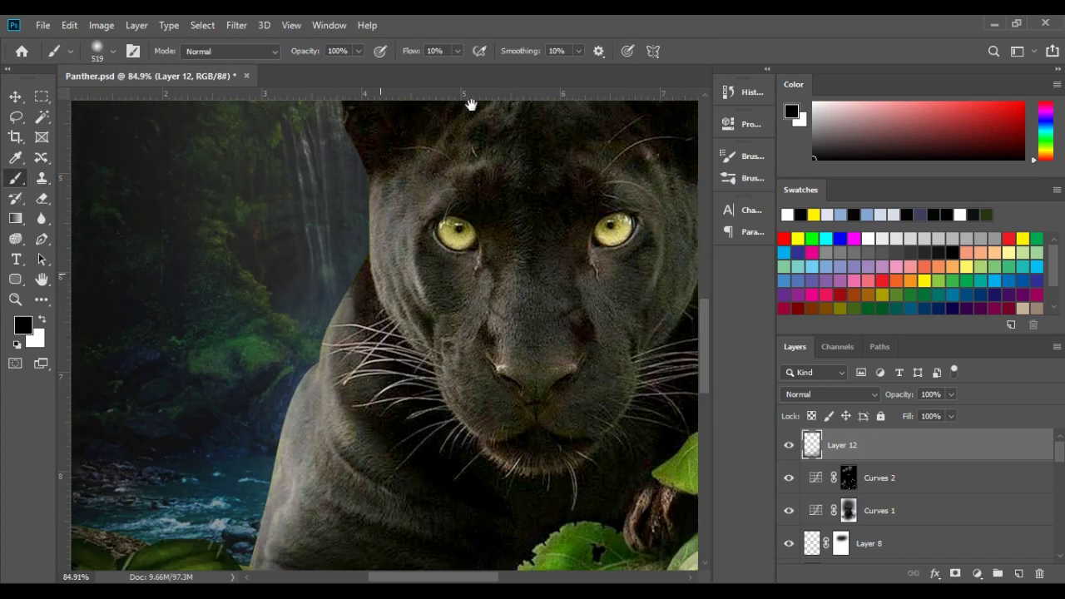
# Select the panther layer's mask with white foreground and switch to the Smudge tool
pyautogui.scroll(-3, 865, 471)
pyautogui.scroll(-3, 865, 472)
pyautogui.click(841, 477)
pyautogui.press('x')
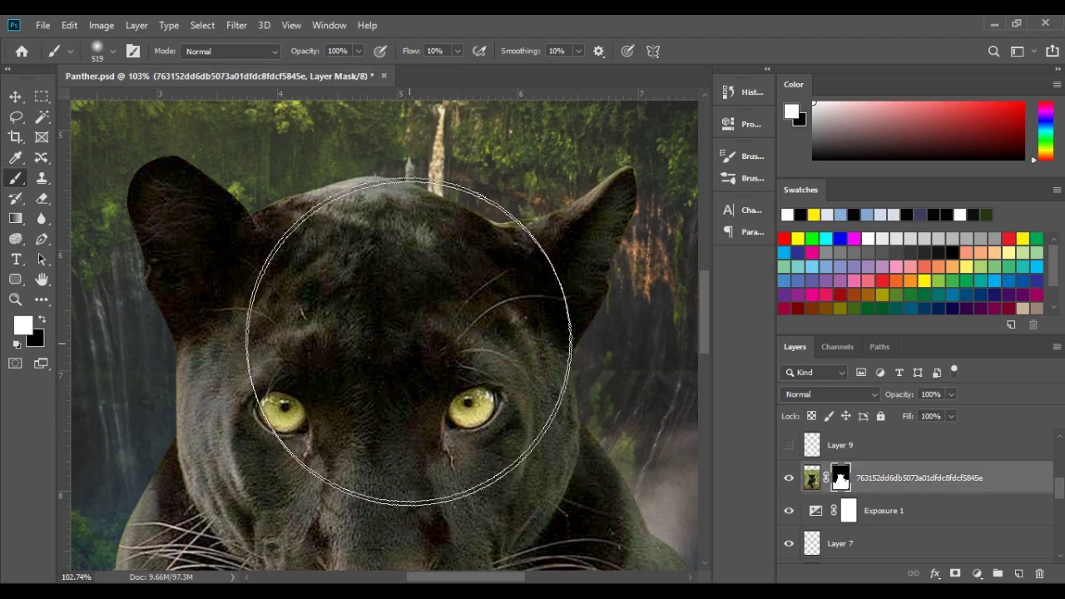
pyautogui.press('r')
pyautogui.rightClick(333, 250)
pyautogui.press('Escape')
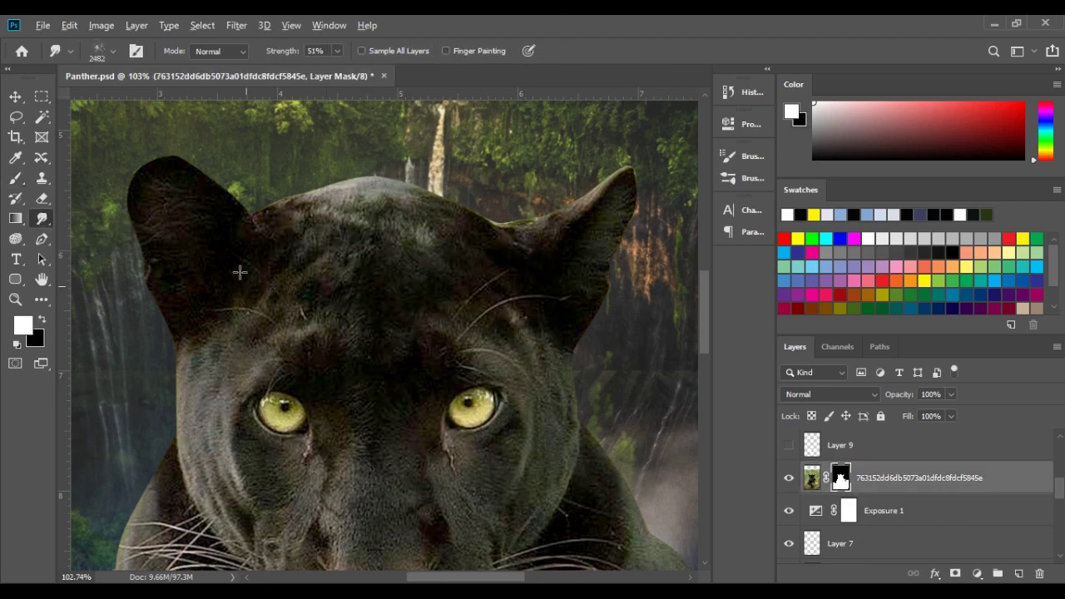
# Set the smudge brush size to 23 px
pyautogui.scroll(1, 240, 273)
pyautogui.scroll(1, 291, 182)
pyautogui.rightClick(459, 245)
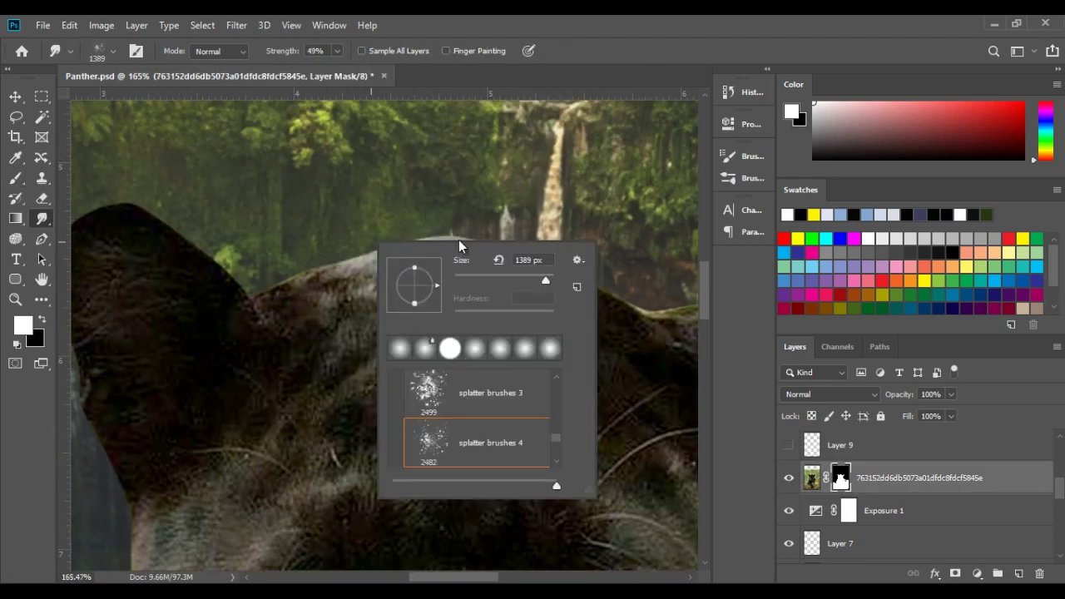
pyautogui.write('23')
pyautogui.press('Return')
pyautogui.scroll(1, 292, 299)
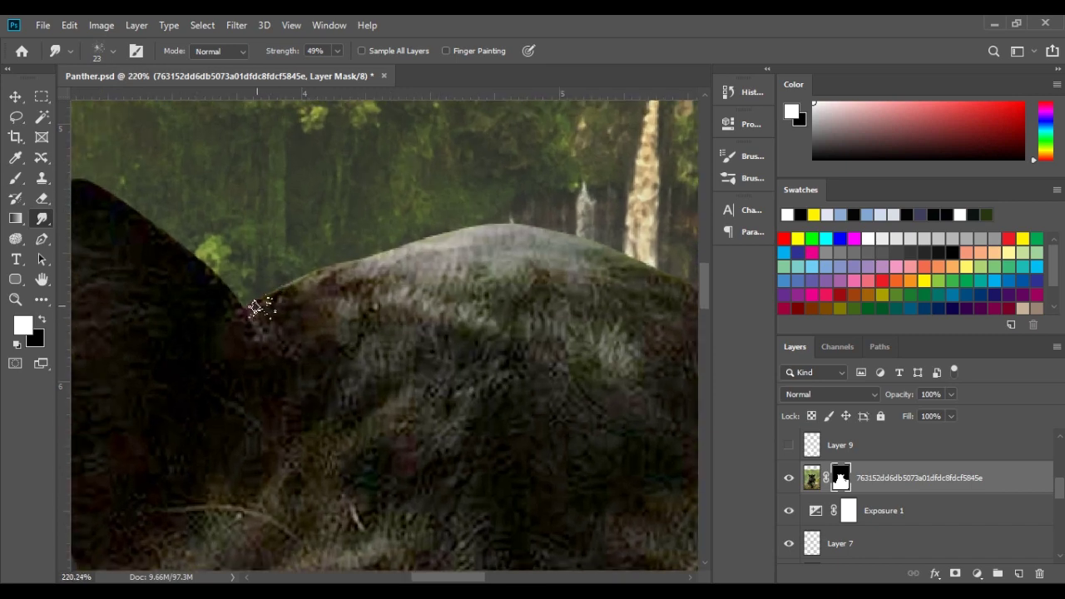
# Smudge the panther's fur edges around the head and ears into the background
pyautogui.moveTo(279, 276)
pyautogui.mouseDown()
pyautogui.moveTo(321, 243)
pyautogui.moveTo(519, 229)
pyautogui.moveTo(384, 181)
pyautogui.mouseUp()
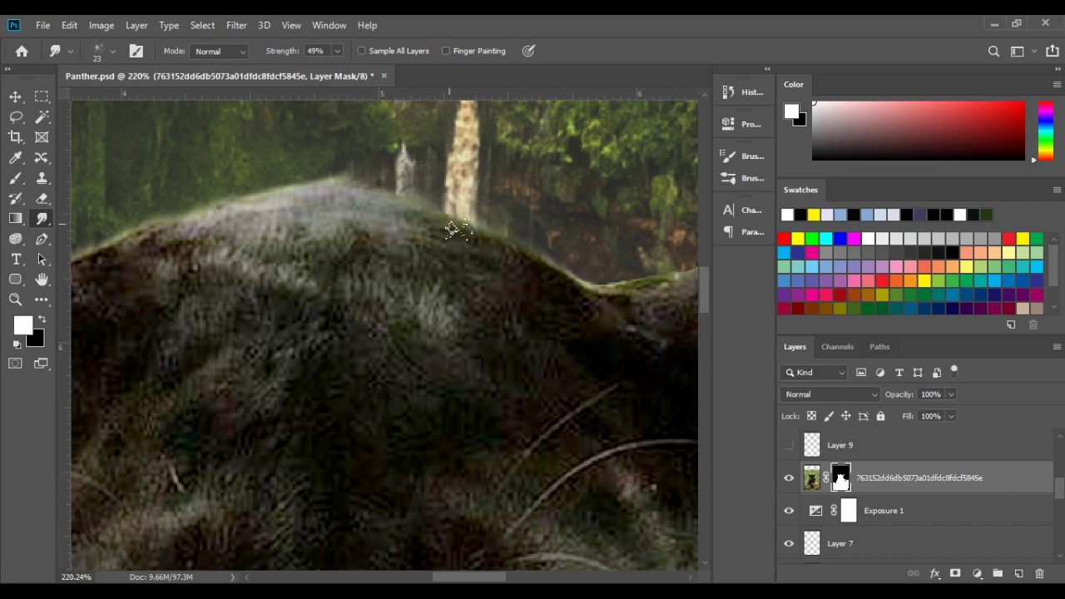
pyautogui.moveTo(620, 259); pyautogui.dragTo(361, 204)
pyautogui.moveTo(630, 111); pyautogui.dragTo(570, 139)
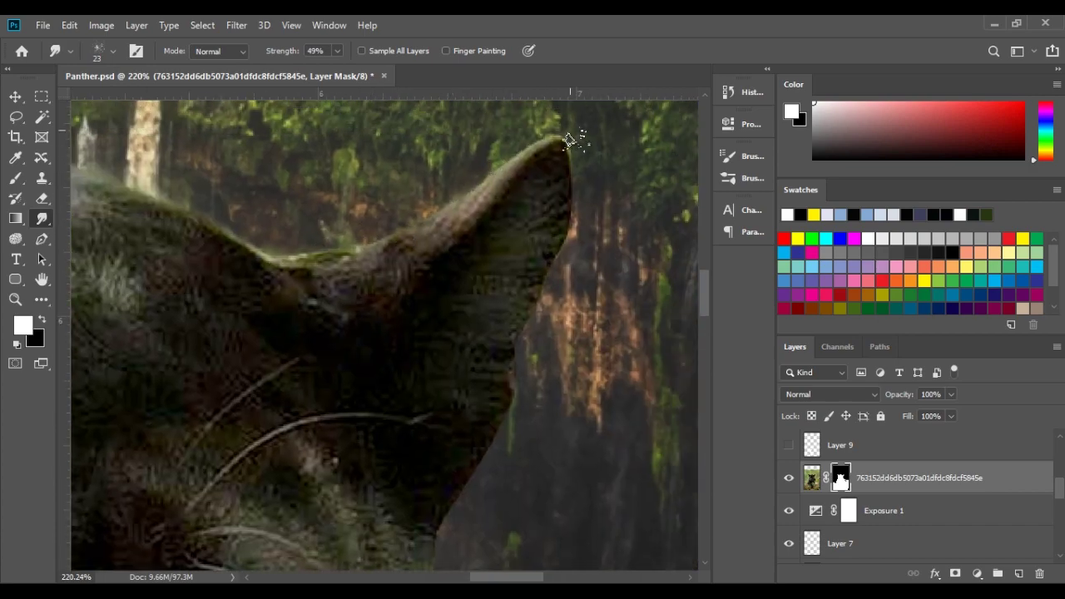
pyautogui.scroll(-2, 570, 140)
pyautogui.scroll(-5, 488, 191)
pyautogui.hscroll(-3, 487, 190)
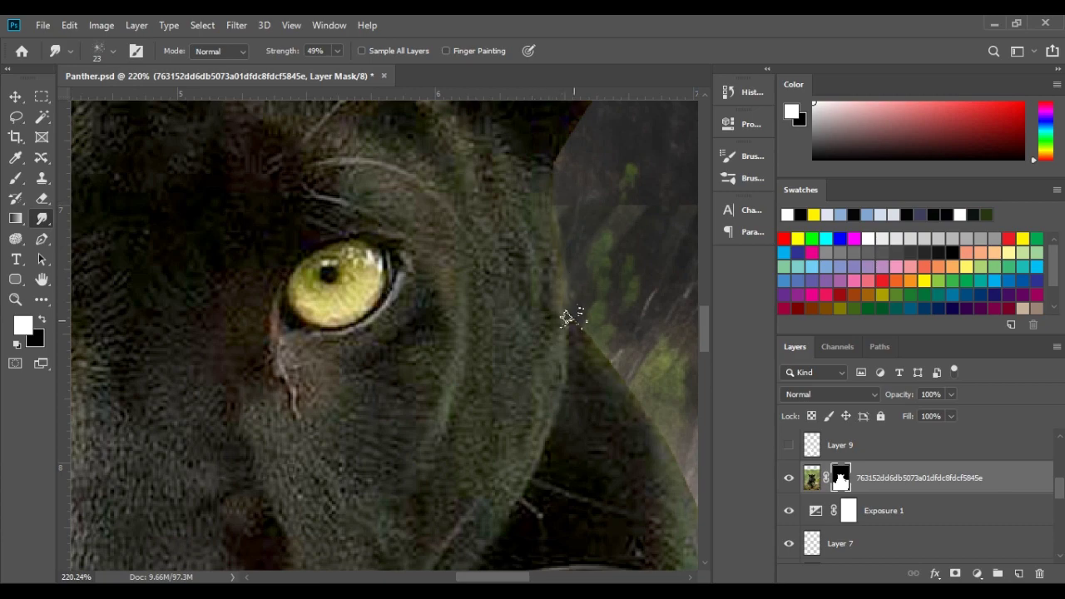
pyautogui.scroll(-2, 399, 260)
pyautogui.hscroll(3, 399, 260)
pyautogui.scroll(-4, 489, 382)
pyautogui.hscroll(3, 489, 383)
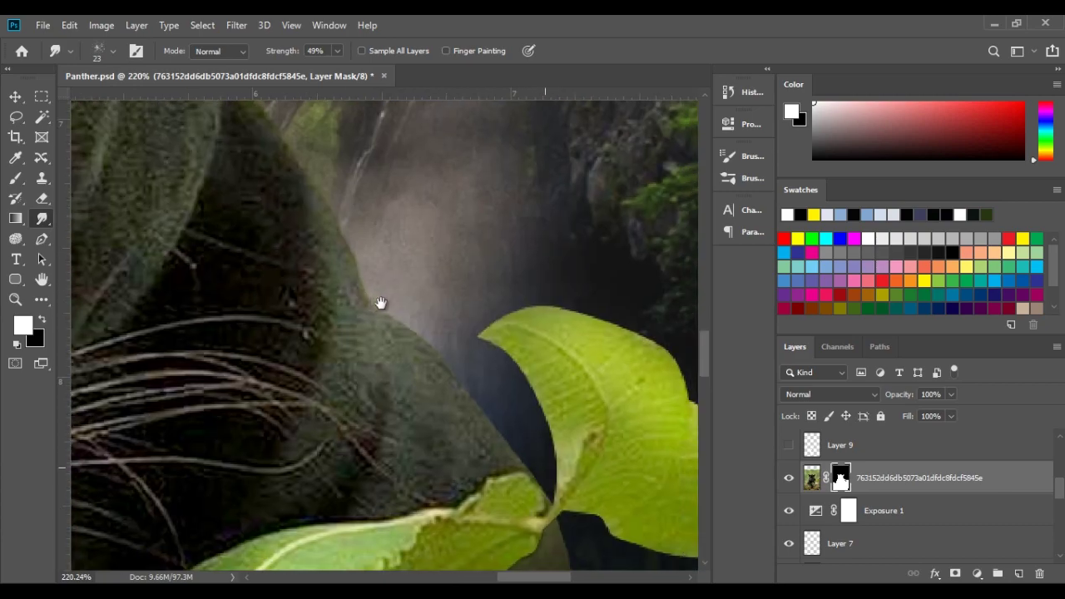
pyautogui.scroll(-5, 368, 238)
# Zoom around the panther to inspect the softened mask edges
pyautogui.scroll(5, 286, 265)
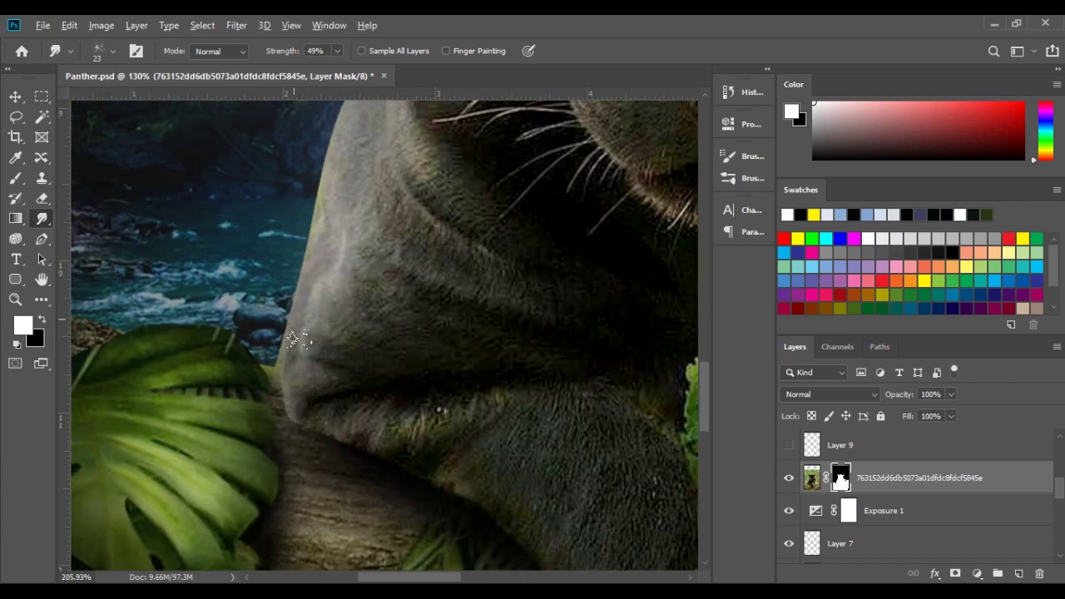
pyautogui.scroll(3, 297, 402)
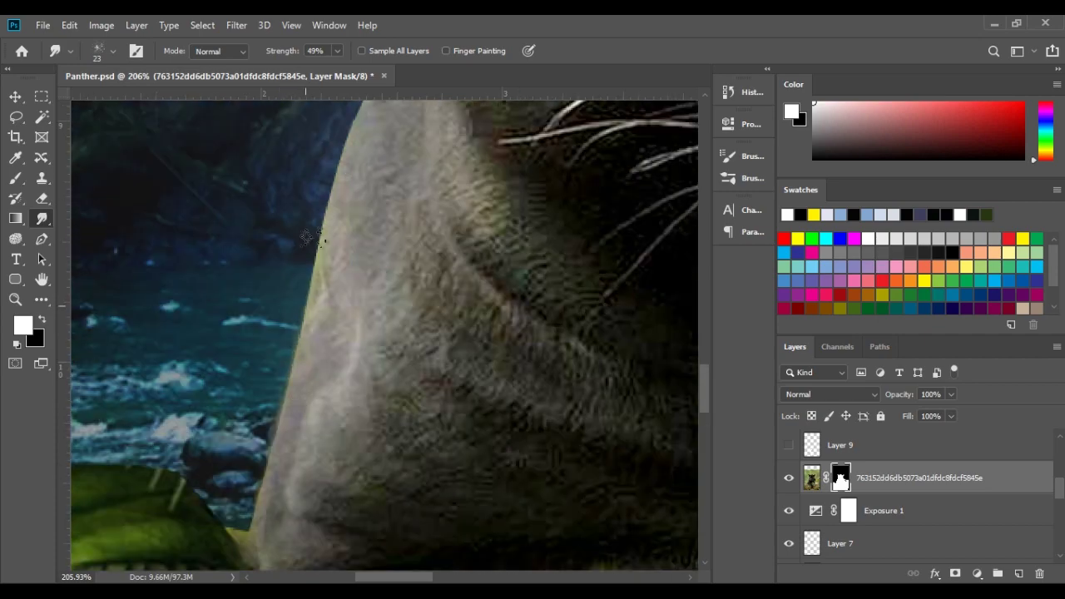
pyautogui.scroll(3, 301, 283)
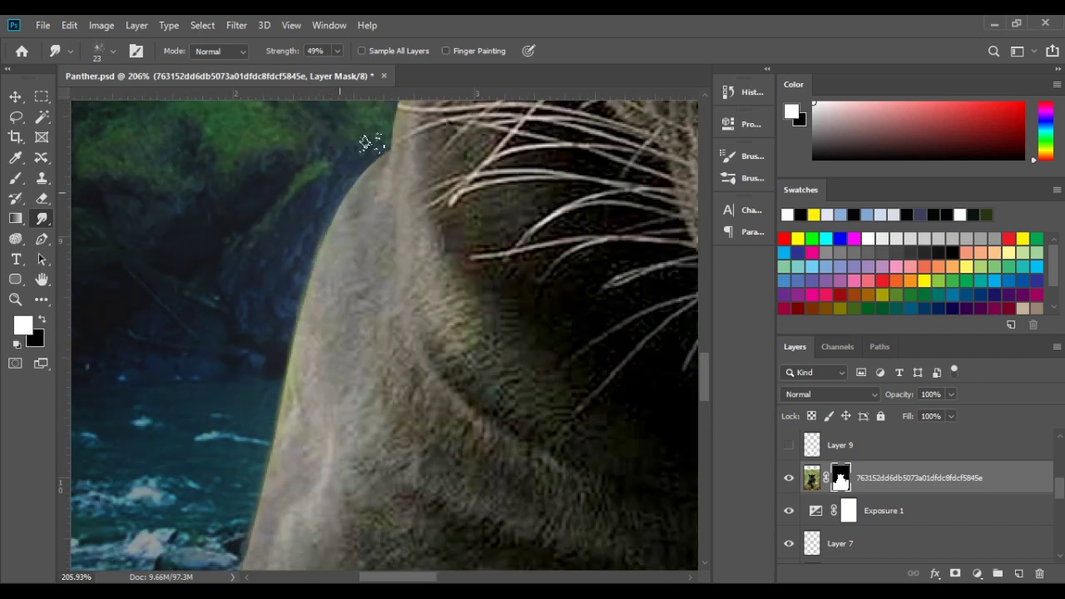
pyautogui.scroll(6, 301, 391)
pyautogui.scroll(3, 393, 274)
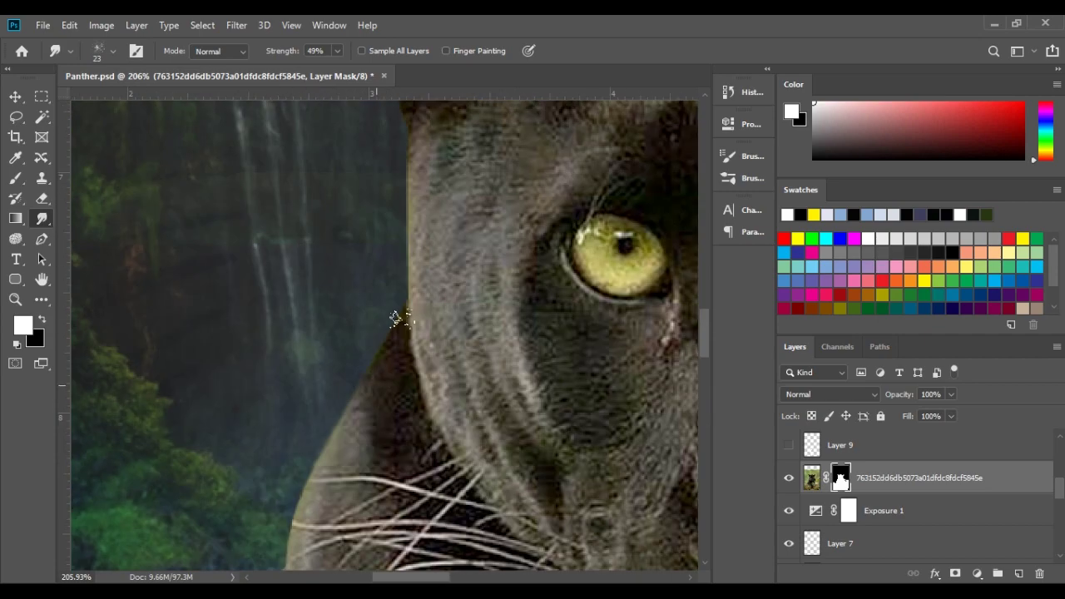
pyautogui.scroll(5, 383, 429)
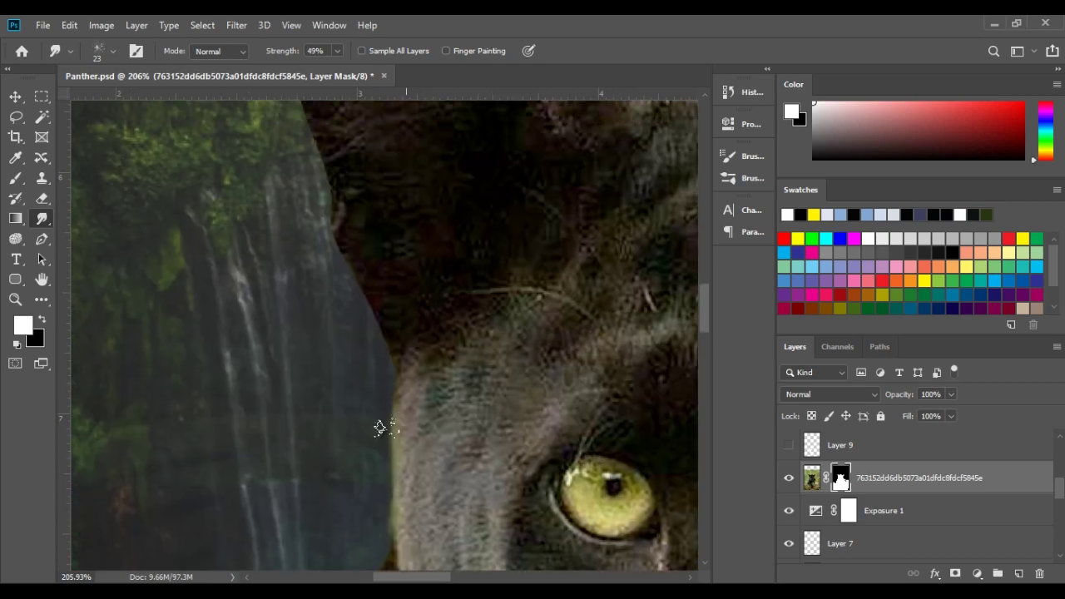
pyautogui.scroll(3, 349, 264)
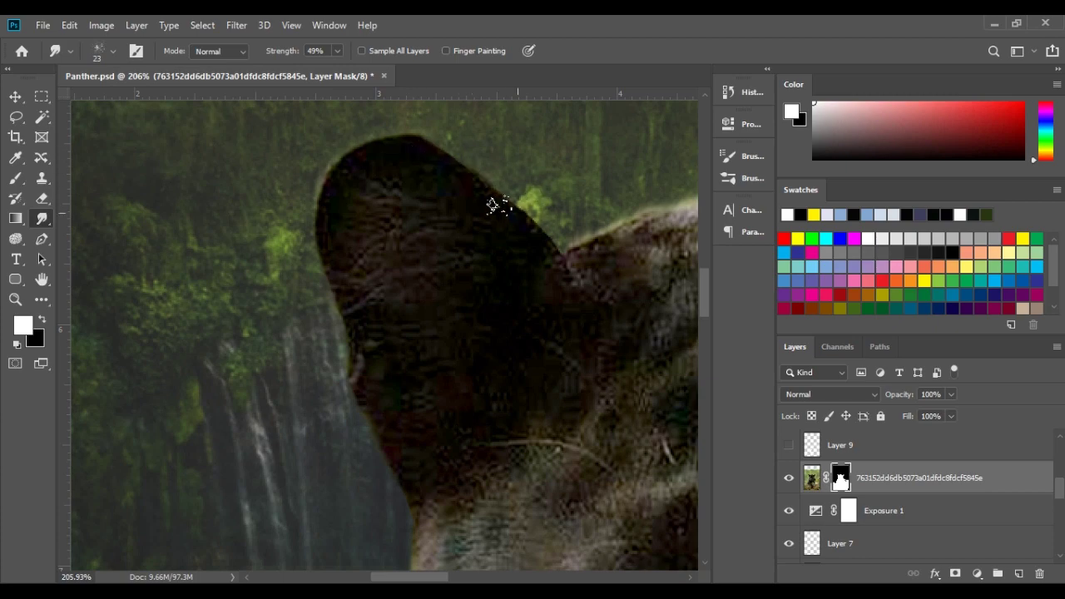
pyautogui.scroll(-6, 499, 249)
pyautogui.scroll(4, 333, 249)
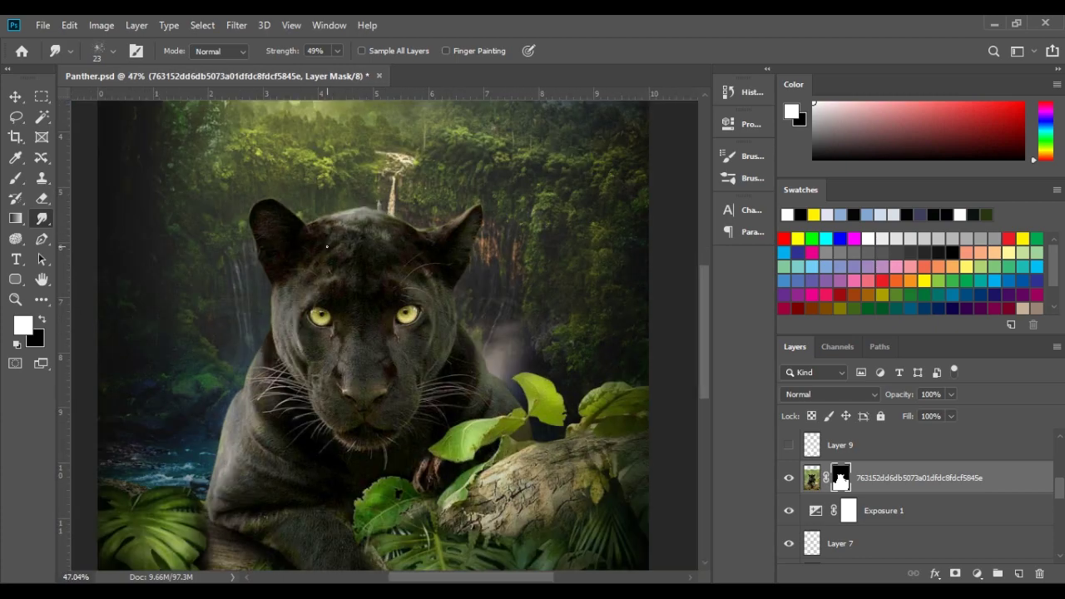
pyautogui.scroll(5, 321, 245)
pyautogui.scroll(-3, 315, 256)
pyautogui.scroll(-2, 400, 233)
pyautogui.scroll(-2, 358, 333)
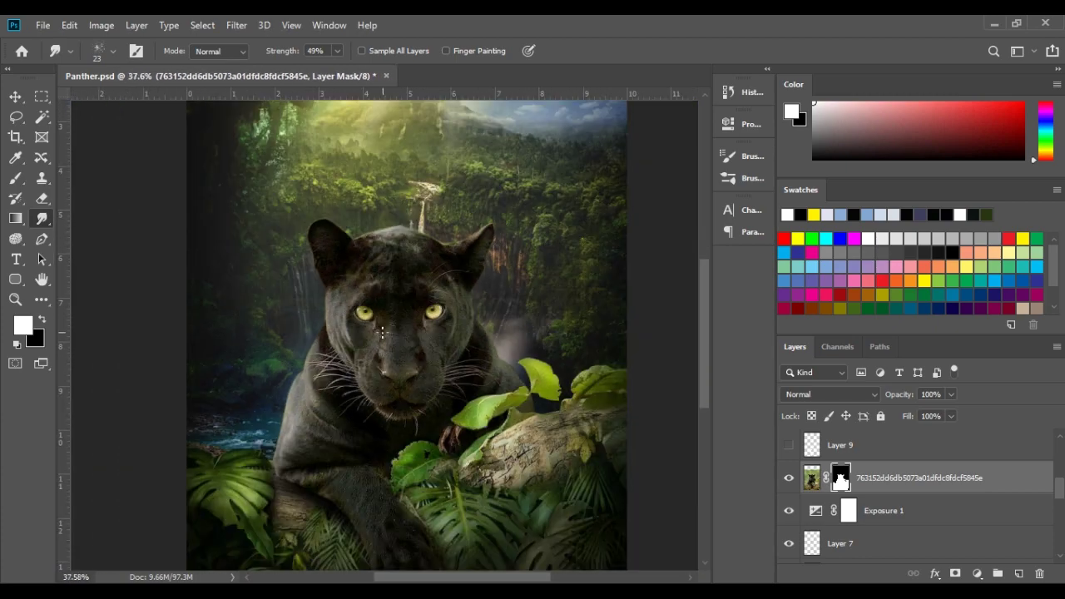
pyautogui.scroll(-2, 333, 400)
pyautogui.scroll(1, 318, 418)
pyautogui.scroll(1, 318, 418)
pyautogui.scroll(2, 324, 408)
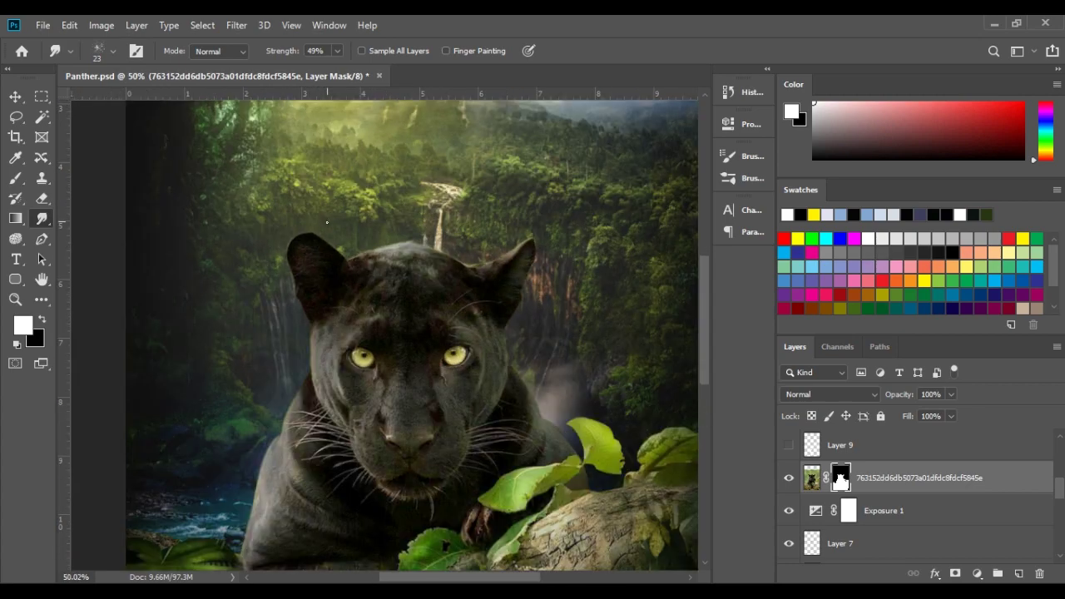
pyautogui.scroll(-2, 333, 399)
# Add a new Layer 13 above Exposure 1 with the Brush tool ready
pyautogui.click(915, 512)
pyautogui.click(1017, 573)
pyautogui.press('b')
pyautogui.press('x')
pyautogui.rightClick(352, 218)
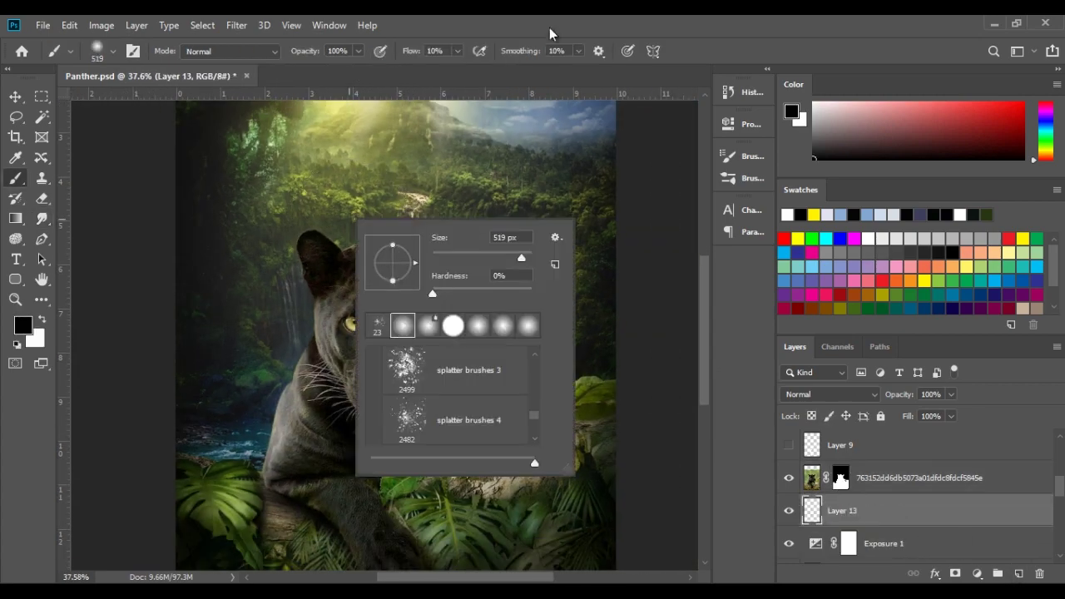
pyautogui.press('Escape')
pyautogui.scroll(-1, 426, 252)
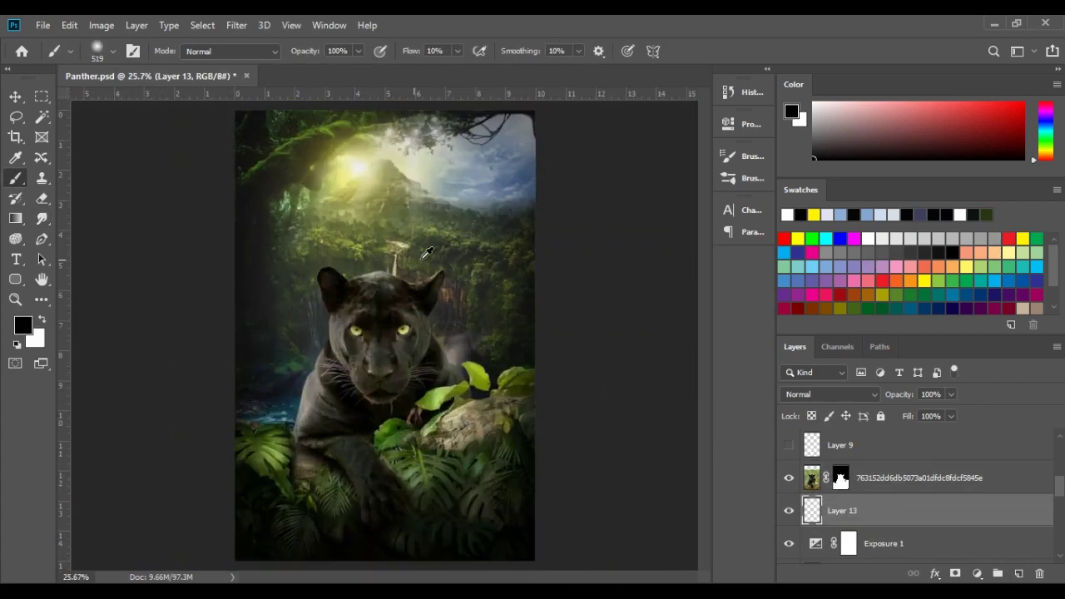
# Paint a pale sunlight-coloured haze around the panther, then clear Layer 13 again
pyautogui.keyDown('alt'); pyautogui.click(453, 354); pyautogui.keyUp('alt')
pyautogui.keyDown('alt'); pyautogui.click(370, 164); pyautogui.keyUp('alt')
pyautogui.keyDown('alt'); pyautogui.rightClick(349, 250); pyautogui.keyUp('alt')
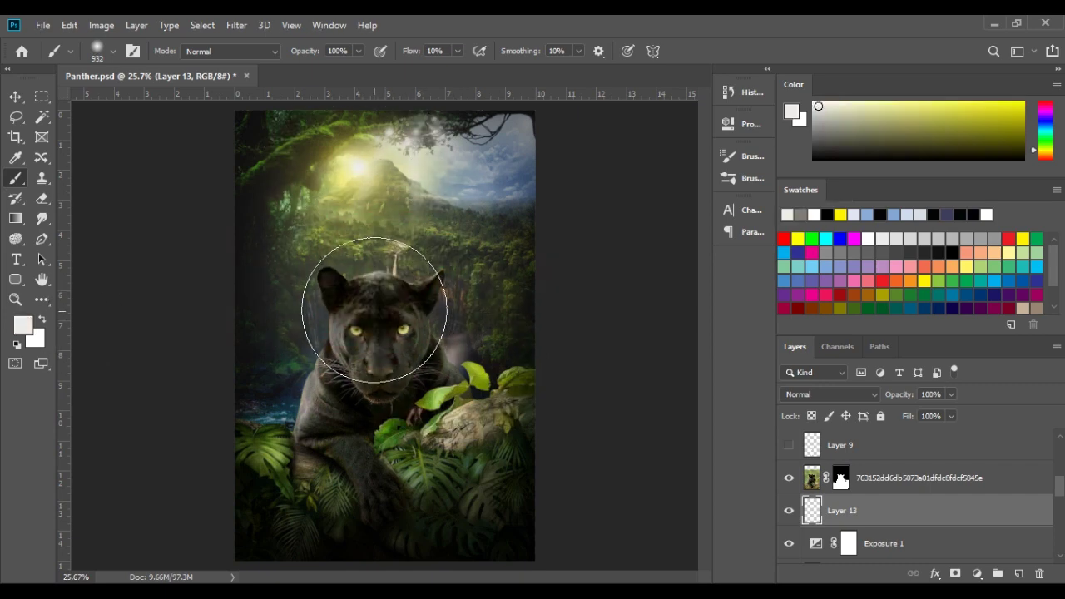
pyautogui.click(369, 297)
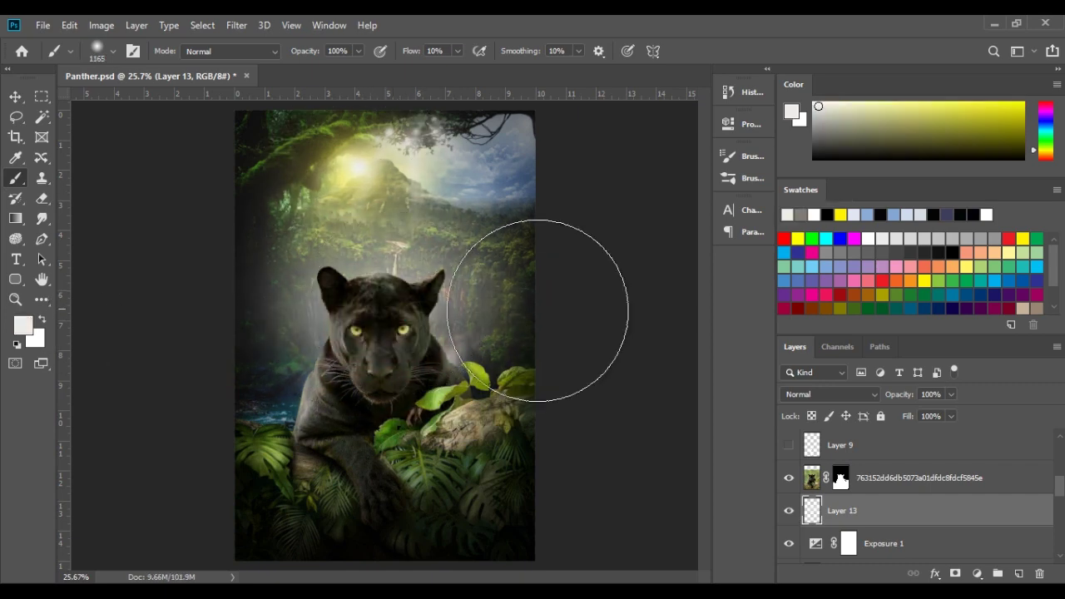
pyautogui.hotkey('ctrl', 'a')
pyautogui.press('Delete')
pyautogui.hotkey('ctrl', 'd')
# Use a bright yellow-green with a much larger brush and set Layer 13 to Screen
pyautogui.keyDown('alt'); pyautogui.click(395, 226); pyautogui.keyUp('alt')
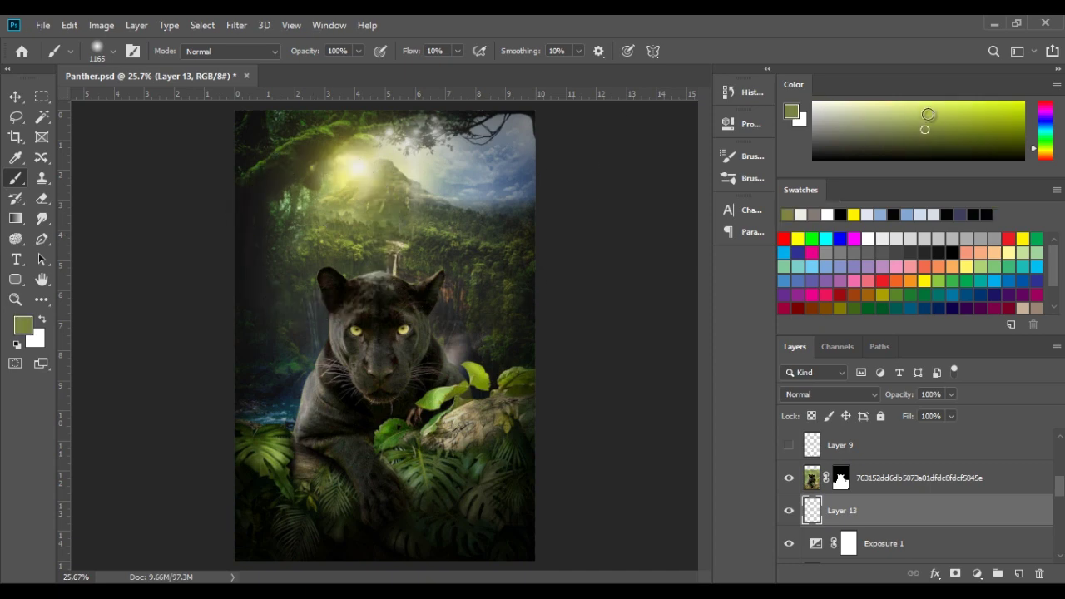
pyautogui.click(987, 116)
pyautogui.keyDown('alt'); pyautogui.rightClick(341, 314); pyautogui.keyUp('alt')
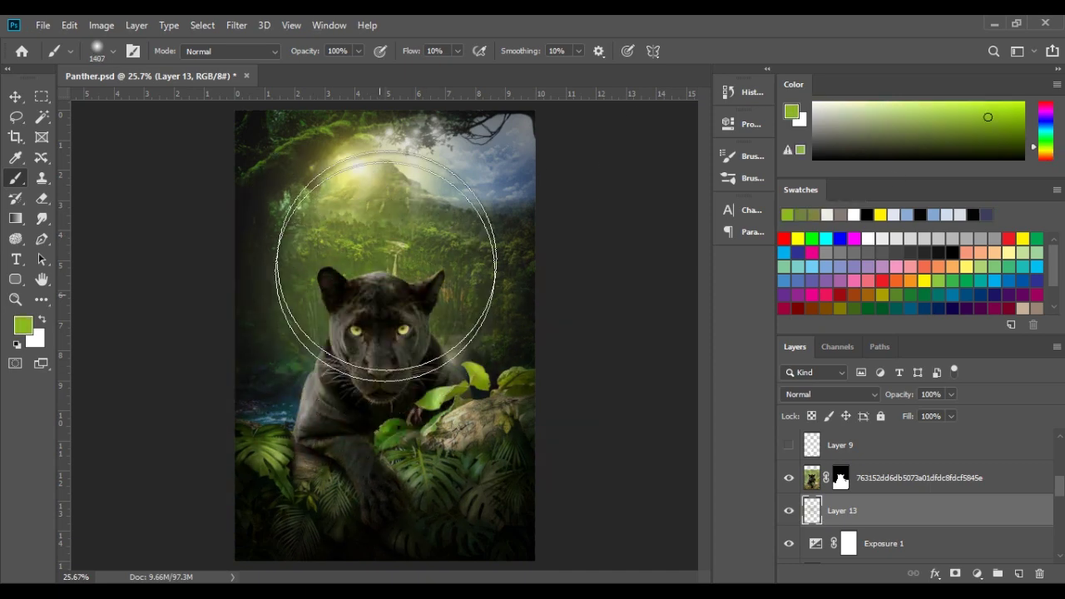
pyautogui.click(830, 394)
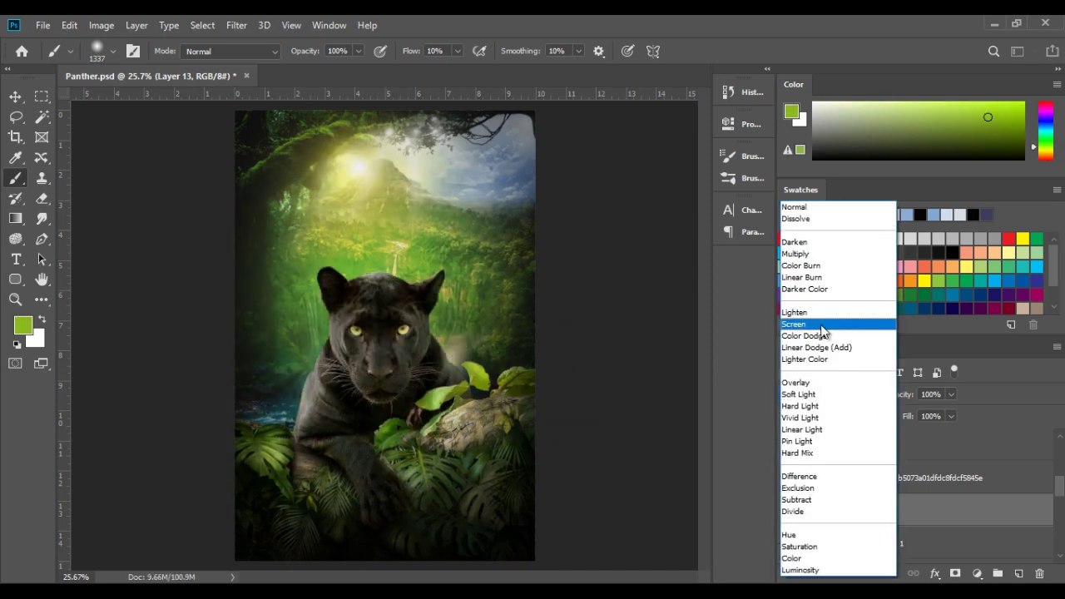
pyautogui.click(858, 382)
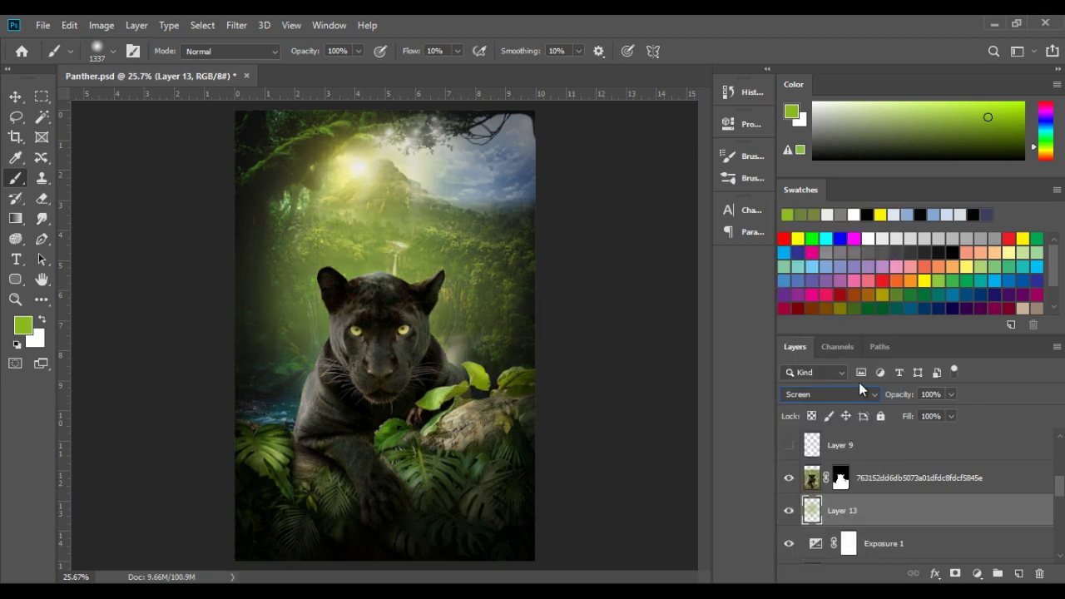
# Duplicate the glow layer as Layer 13 copy
pyautogui.hotkey('ctrl', 'j')
pyautogui.click(846, 393)
pyautogui.click(16, 96)
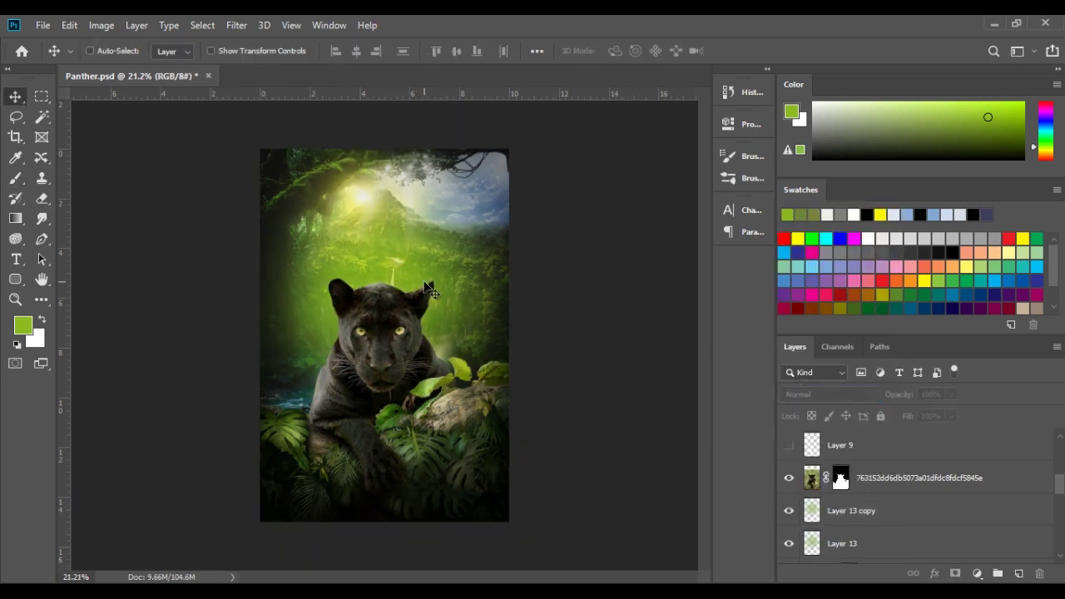
# Add a Color Balance adjustment layer with the highlights shifted toward cyan
pyautogui.click(978, 573)
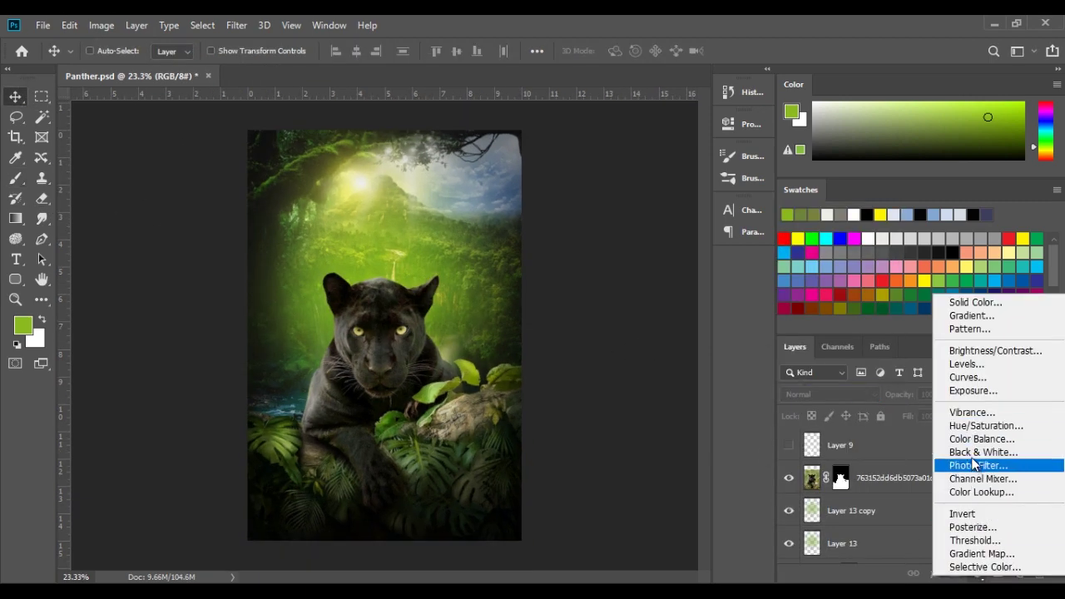
pyautogui.click(969, 466)
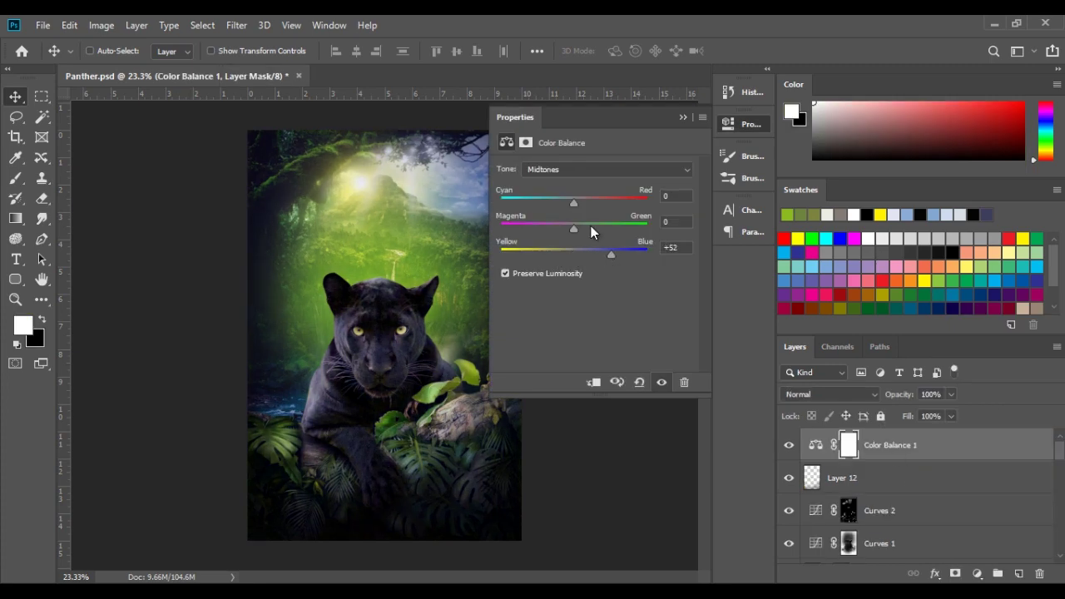
pyautogui.click(582, 169)
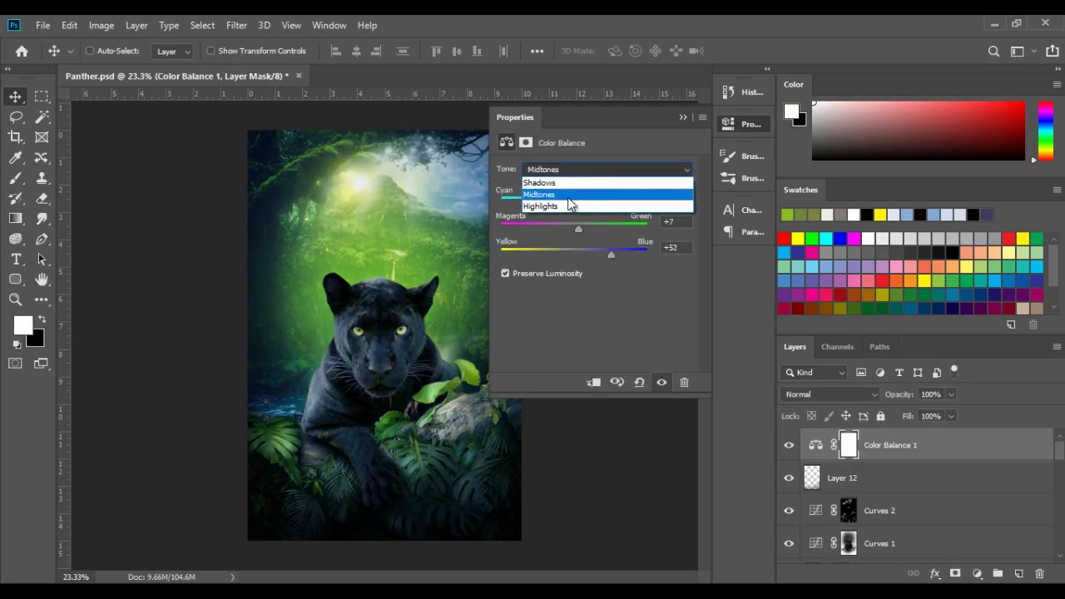
pyautogui.click(570, 204)
pyautogui.moveTo(573, 203); pyautogui.dragTo(563, 204)
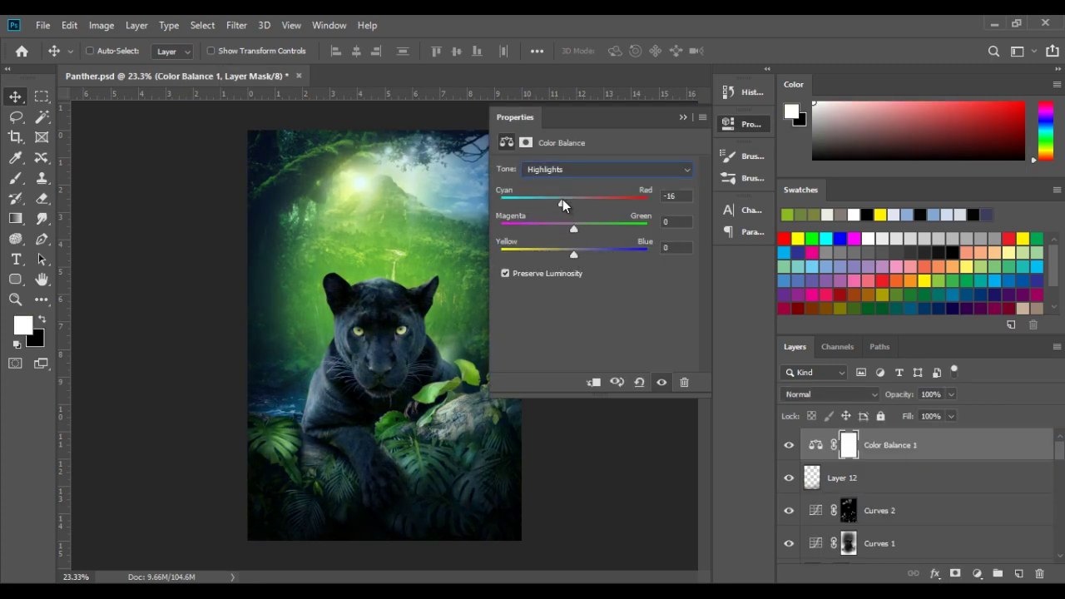
pyautogui.click(682, 117)
# Draw a black-to-white gradient on its mask so the tint fades toward the top, then compare Layer 12
pyautogui.press('g')
pyautogui.press('x')
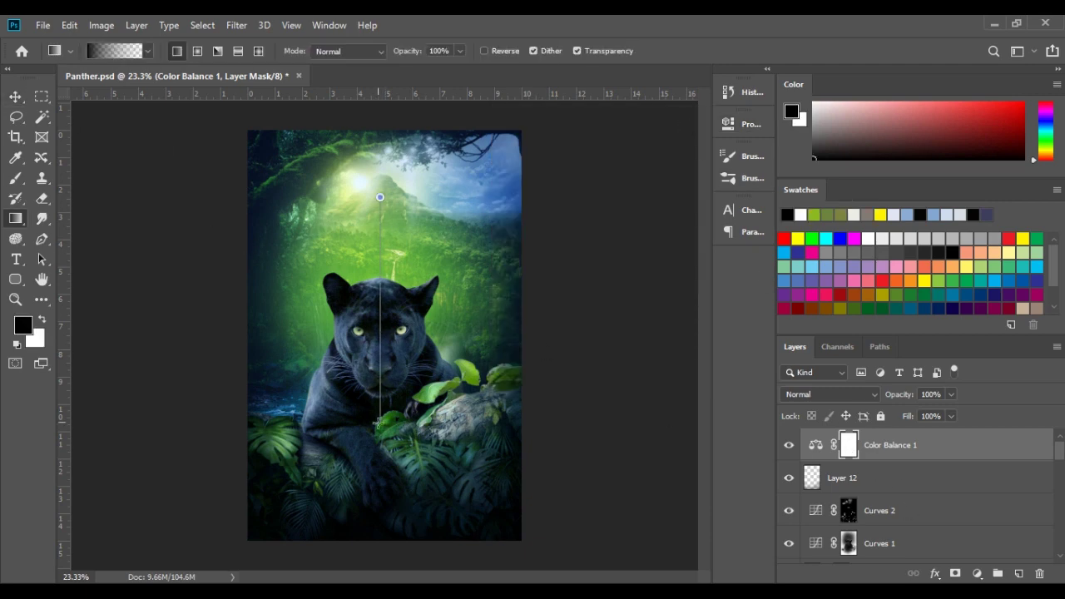
pyautogui.moveTo(379, 191); pyautogui.dragTo(377, 490)
pyautogui.scroll(1, 391, 279)
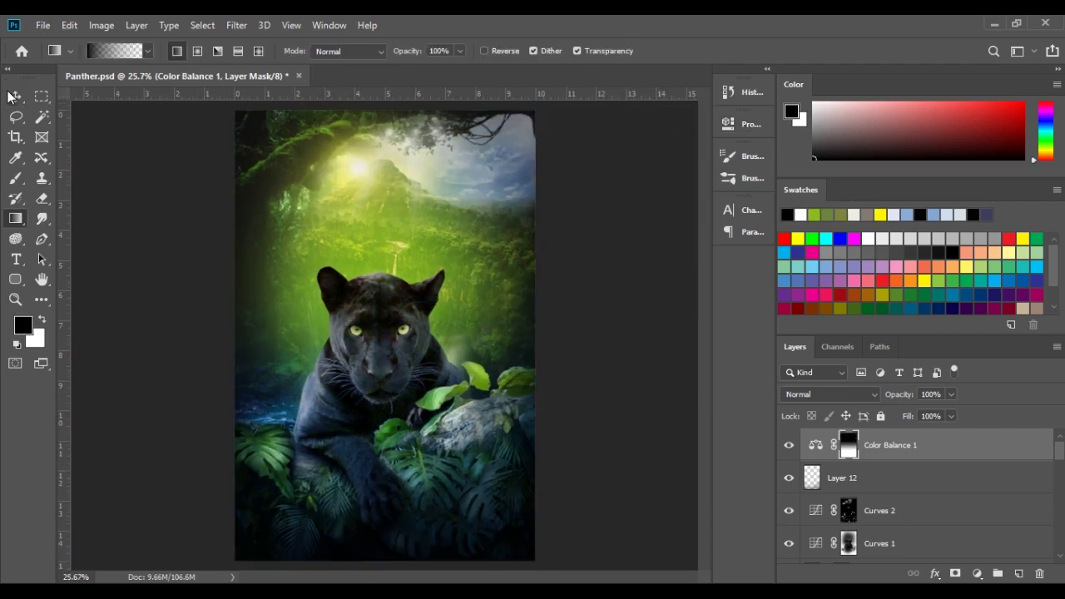
pyautogui.press('v')
pyautogui.click(811, 481)
pyautogui.click(788, 478)
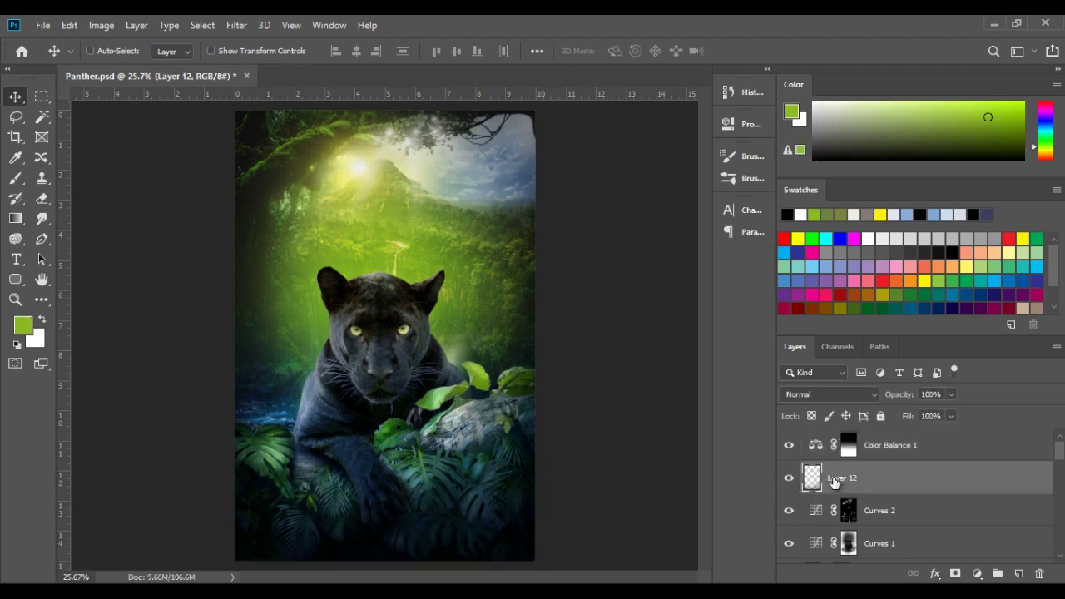
# Toggle Layer 8 and Layer 13 copy off and on to compare their glow
pyautogui.press('e')
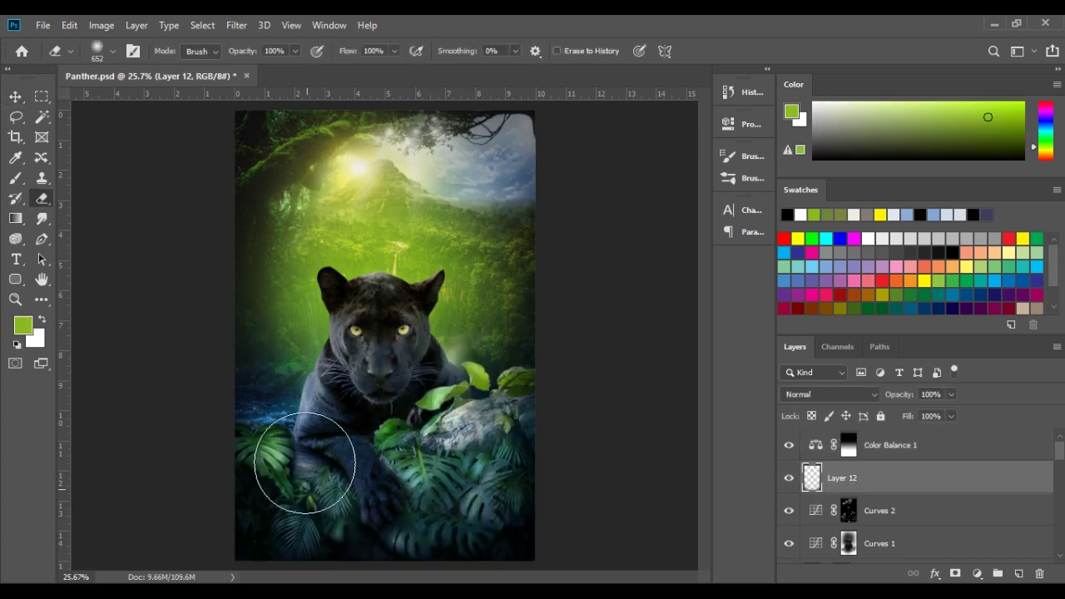
pyautogui.scroll(-2, 382, 333)
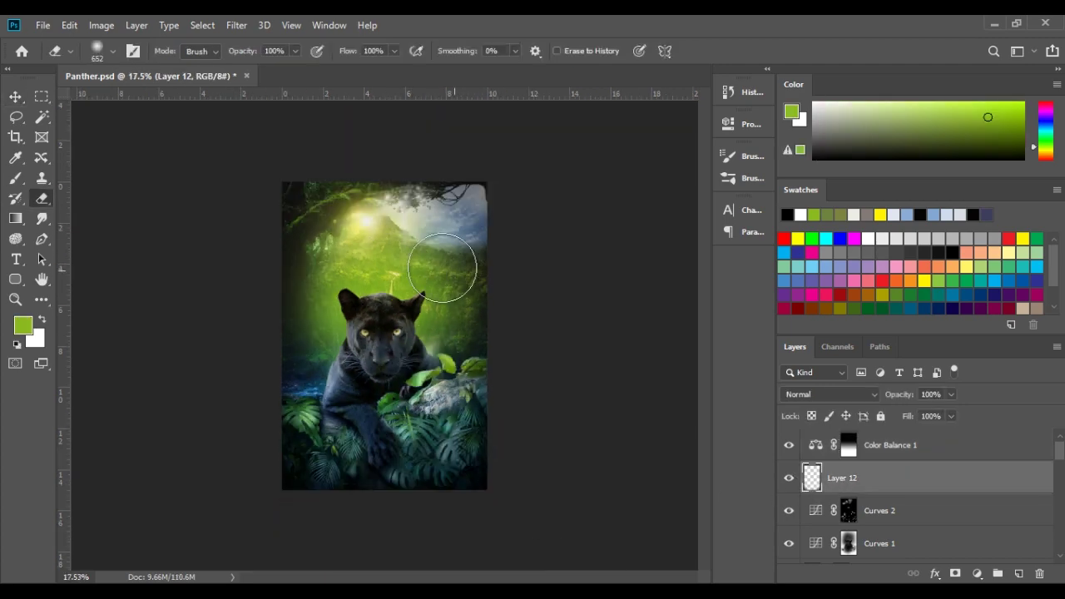
pyautogui.press('v')
pyautogui.scroll(1, 413, 391)
pyautogui.scroll(1, 400, 379)
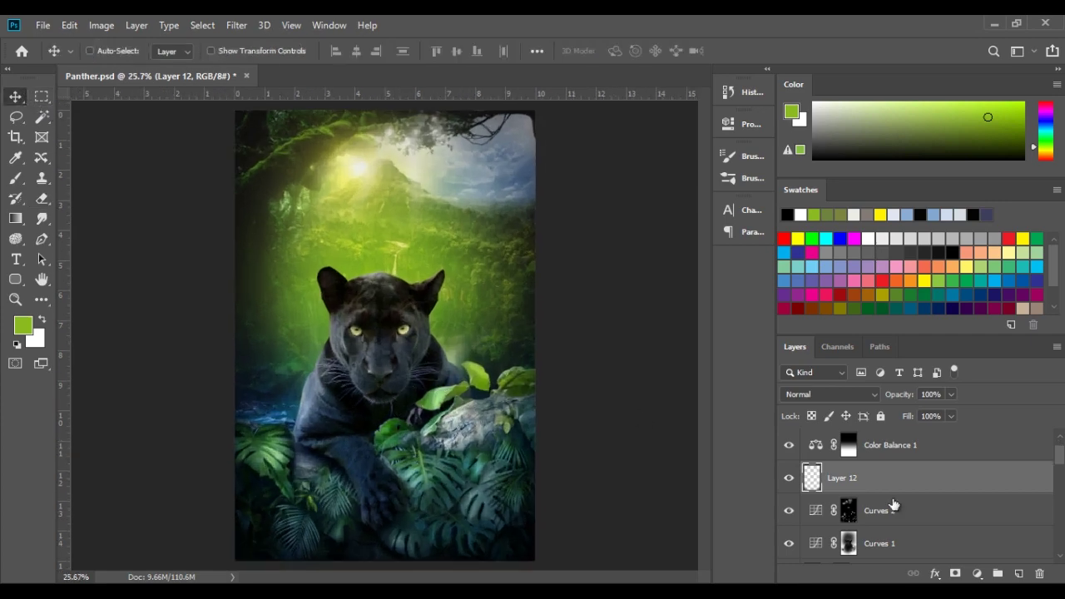
pyautogui.scroll(-1, 891, 504)
pyautogui.scroll(-1, 832, 508)
pyautogui.click(789, 509)
pyautogui.click(789, 510)
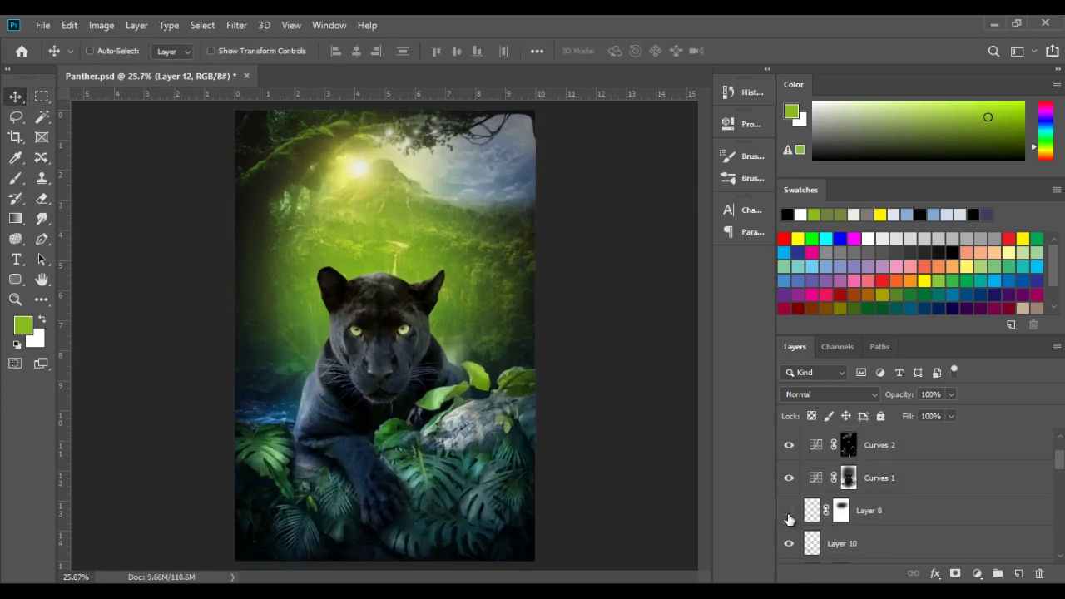
pyautogui.click(789, 510)
pyautogui.scroll(-2, 789, 507)
pyautogui.scroll(-3, 790, 495)
pyautogui.click(788, 477)
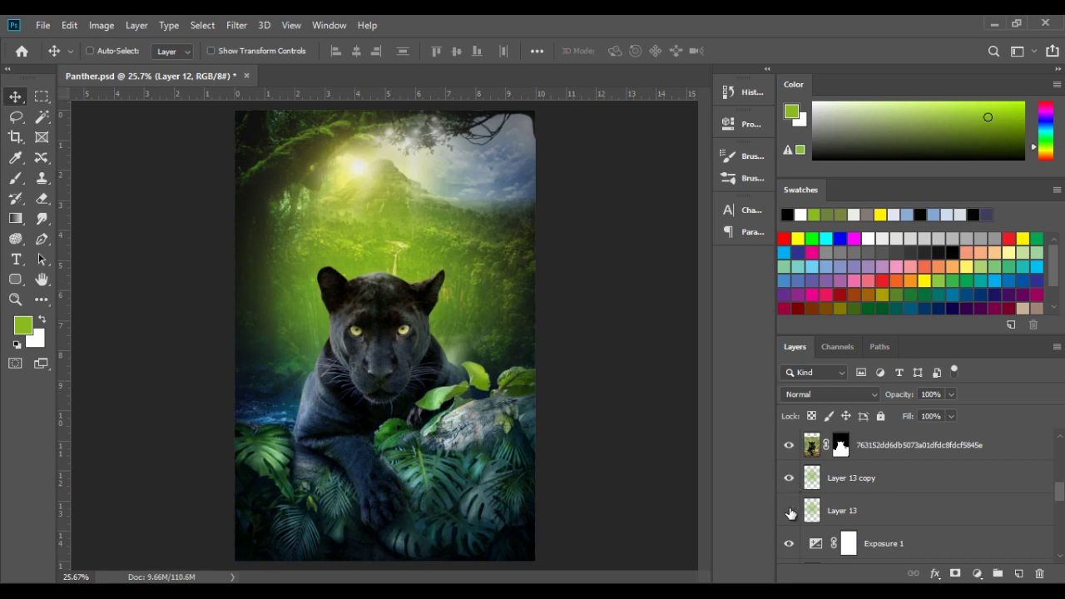
pyautogui.click(789, 510)
# Lower Layer 13 to 82% opacity and set Layer 13 copy to Soft Light
pyautogui.click(898, 510)
pyautogui.moveTo(899, 394); pyautogui.dragTo(886, 399)
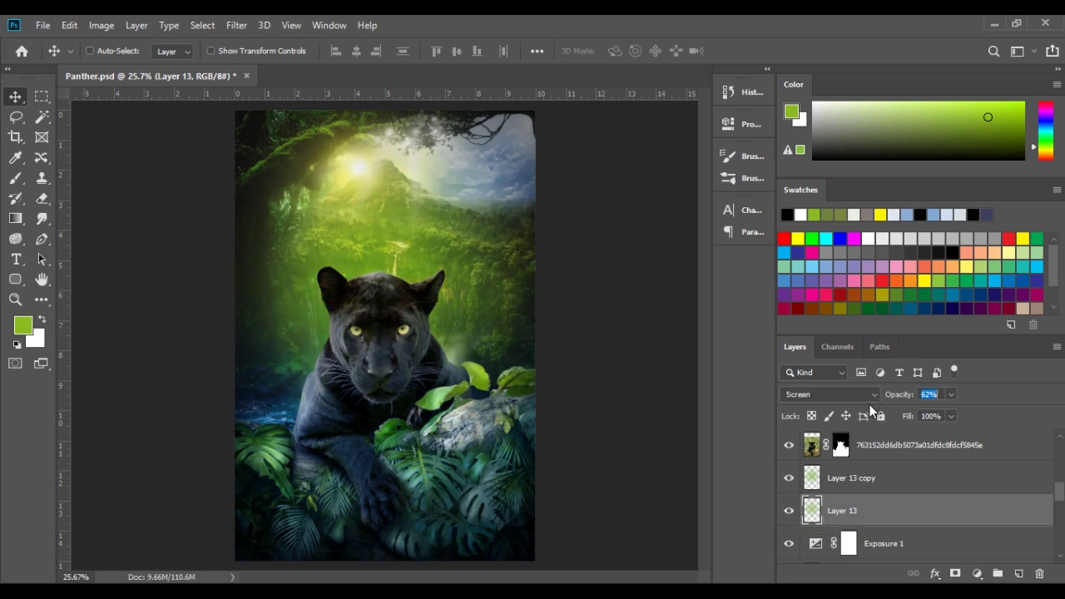
pyautogui.click(853, 484)
pyautogui.click(865, 395)
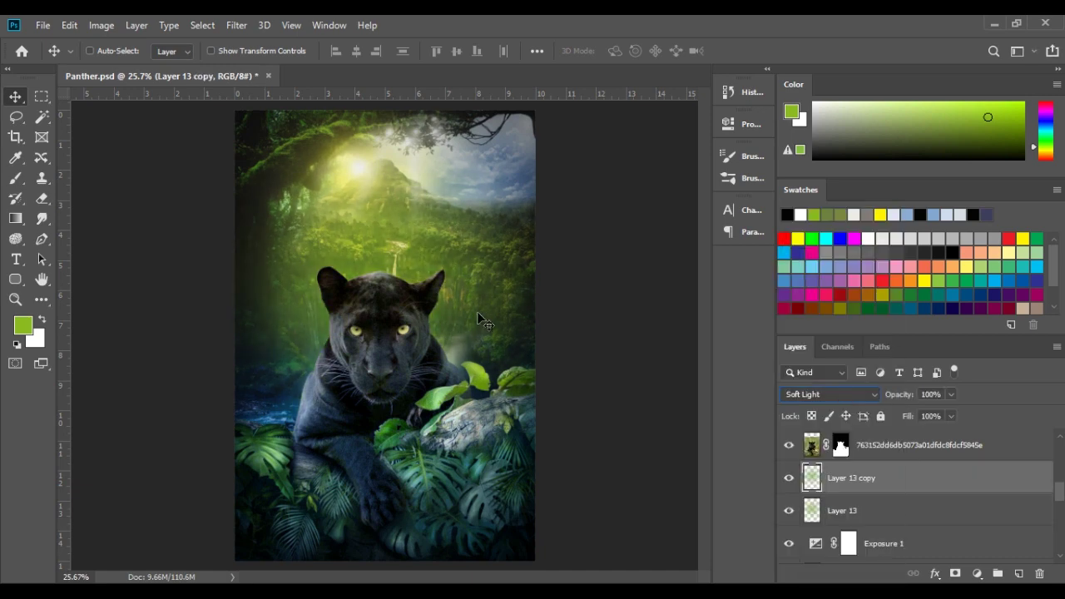
# Scale Layer 13 copy up to about 115% and nudge it slightly into place
pyautogui.hotkey('ctrl', 't')
pyautogui.moveTo(537, 112); pyautogui.dragTo(620, 108)
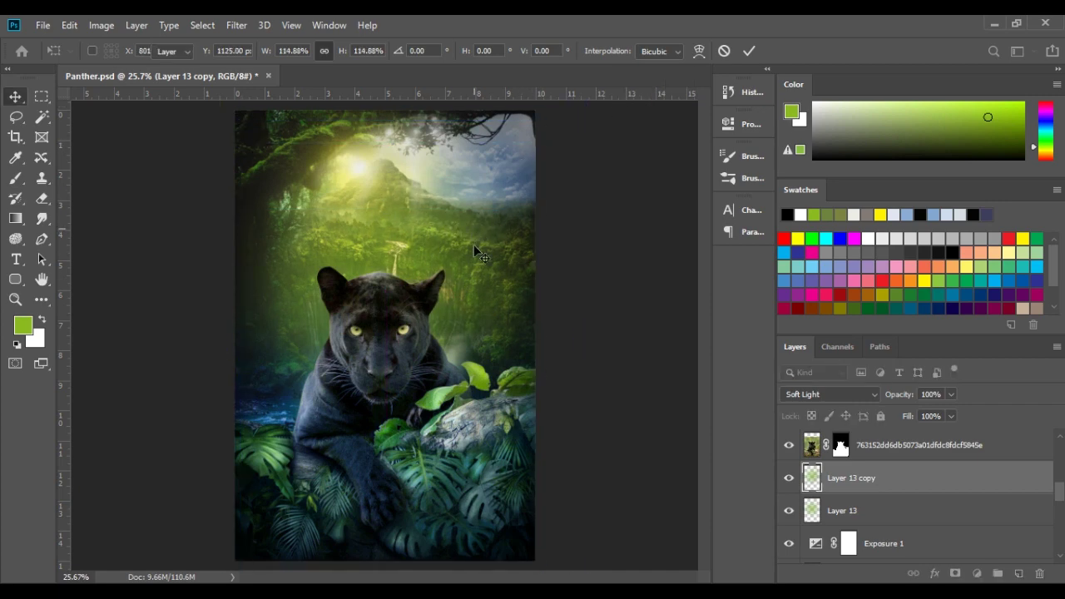
pyautogui.press('Return')
pyautogui.hotkey('ctrl', '0')
pyautogui.moveTo(457, 329); pyautogui.dragTo(454, 333)
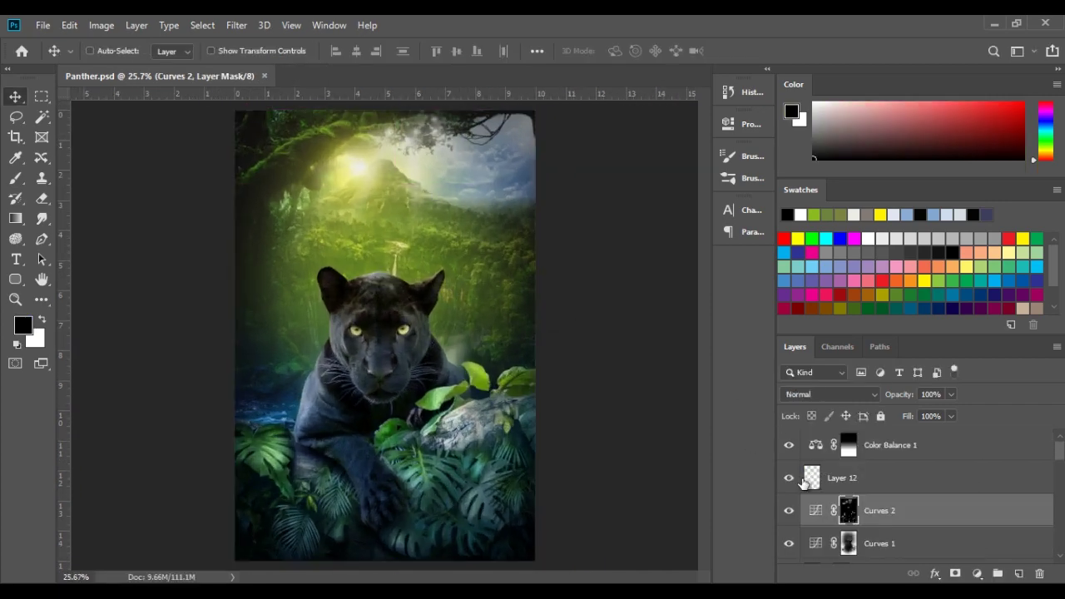
# Compare Layer 8 on and off, then set its opacity to 75%
pyautogui.scroll(-2, 799, 482)
pyautogui.scroll(-1, 798, 482)
pyautogui.click(789, 479)
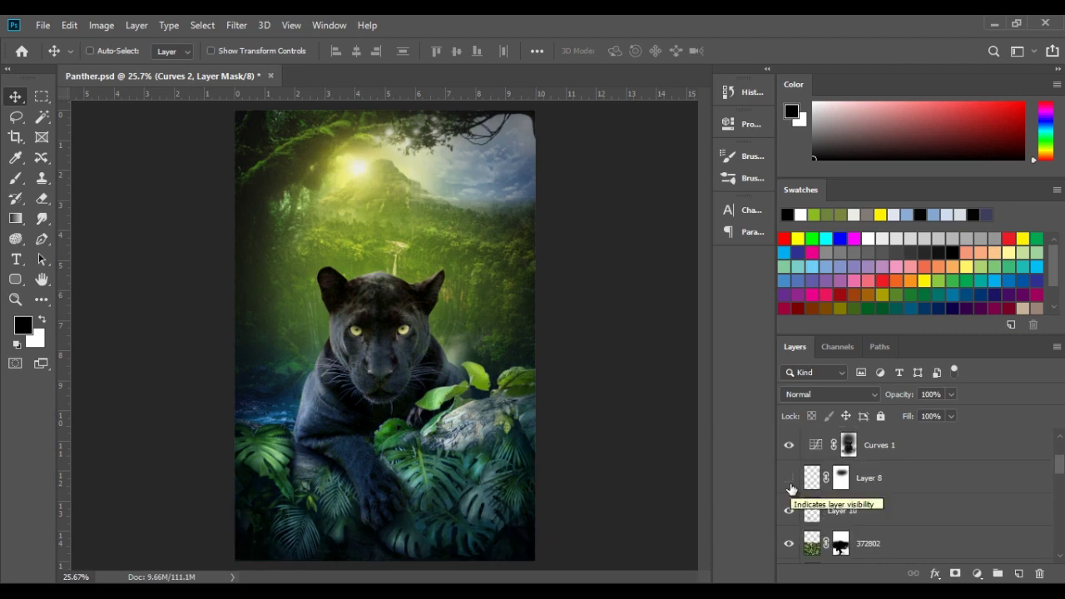
pyautogui.click(872, 487)
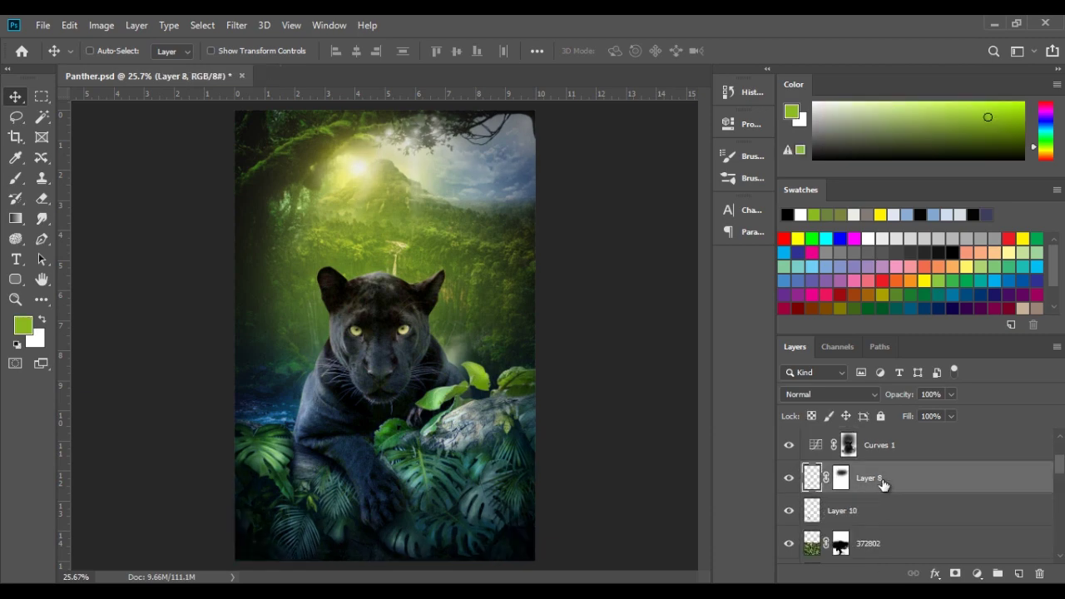
pyautogui.press('7')
pyautogui.press('5')
pyautogui.scroll(5, 353, 353)
pyautogui.scroll(-3, 899, 518)
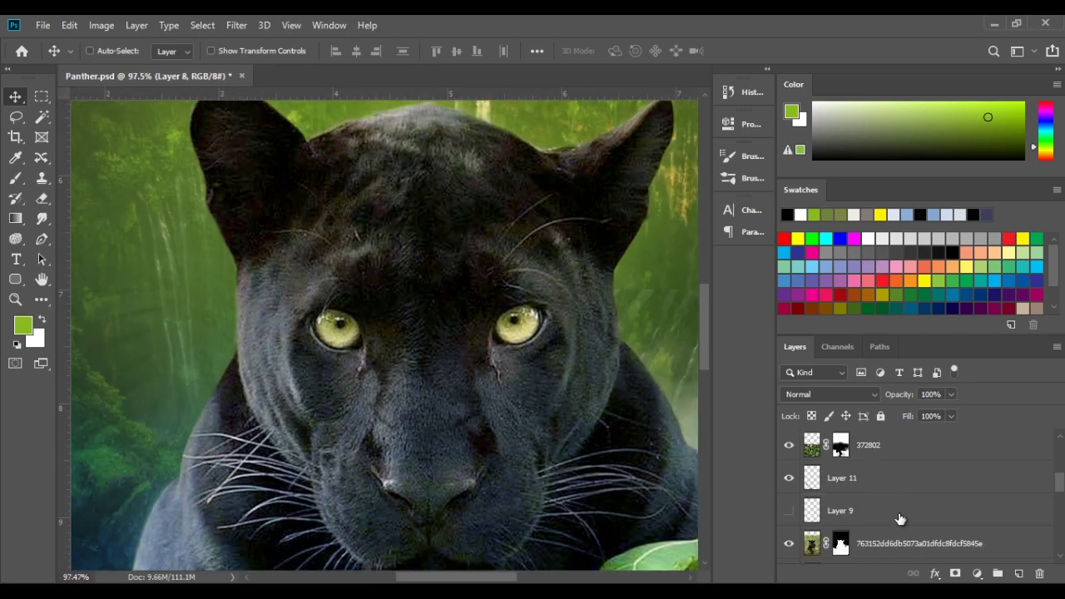
pyautogui.scroll(-1, 899, 518)
# On a new Layer 14, paint both of the panther's eyes bright green
pyautogui.click(899, 508)
pyautogui.click(1018, 573)
pyautogui.press('b')
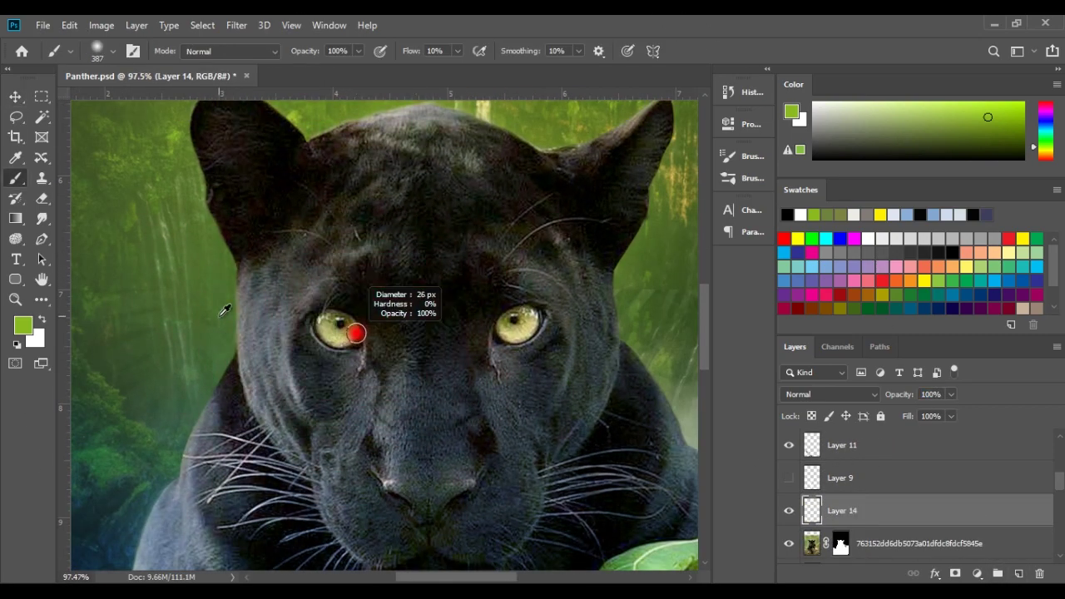
pyautogui.scroll(2, 356, 333)
pyautogui.moveTo(348, 338); pyautogui.dragTo(336, 324)
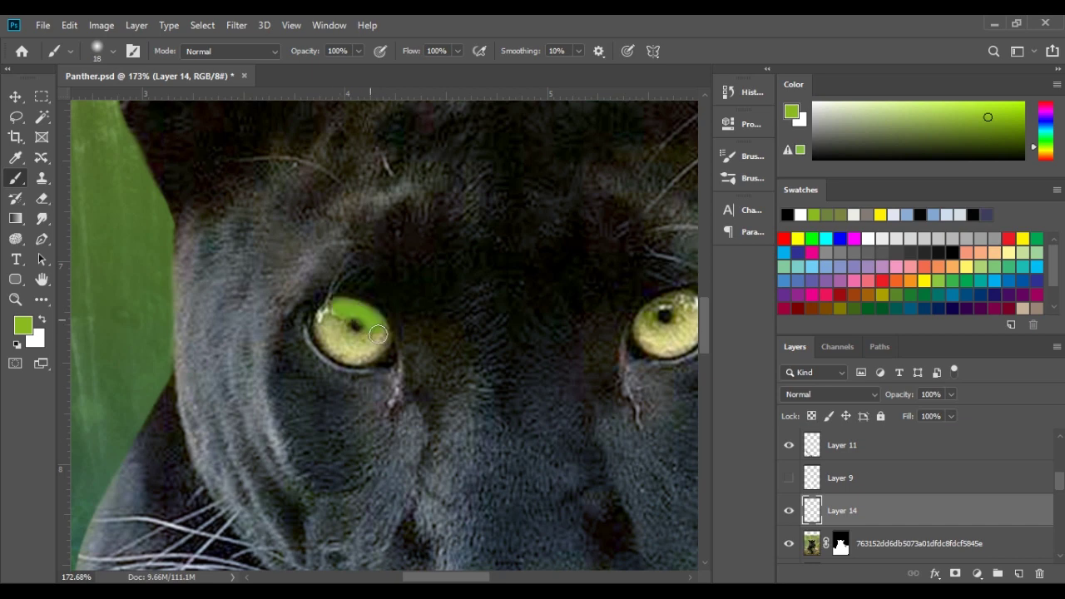
pyautogui.moveTo(500, 348); pyautogui.dragTo(278, 311)
pyautogui.moveTo(428, 282); pyautogui.dragTo(444, 296)
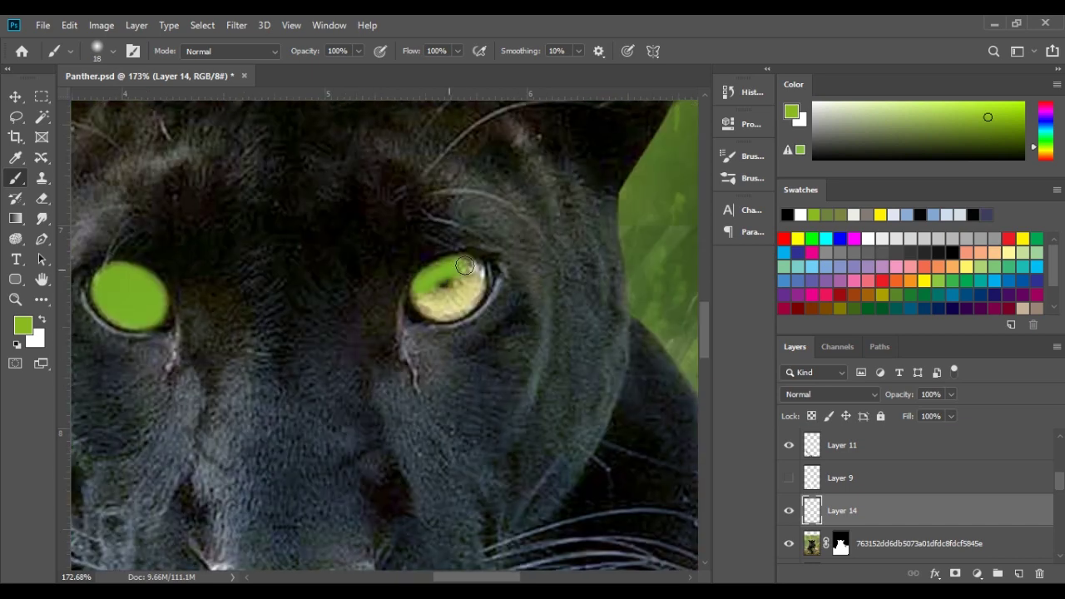
# Paint yellow over the right eye, set Layer 14 to Overlay, and zoom in on the eyes
pyautogui.click(1022, 104)
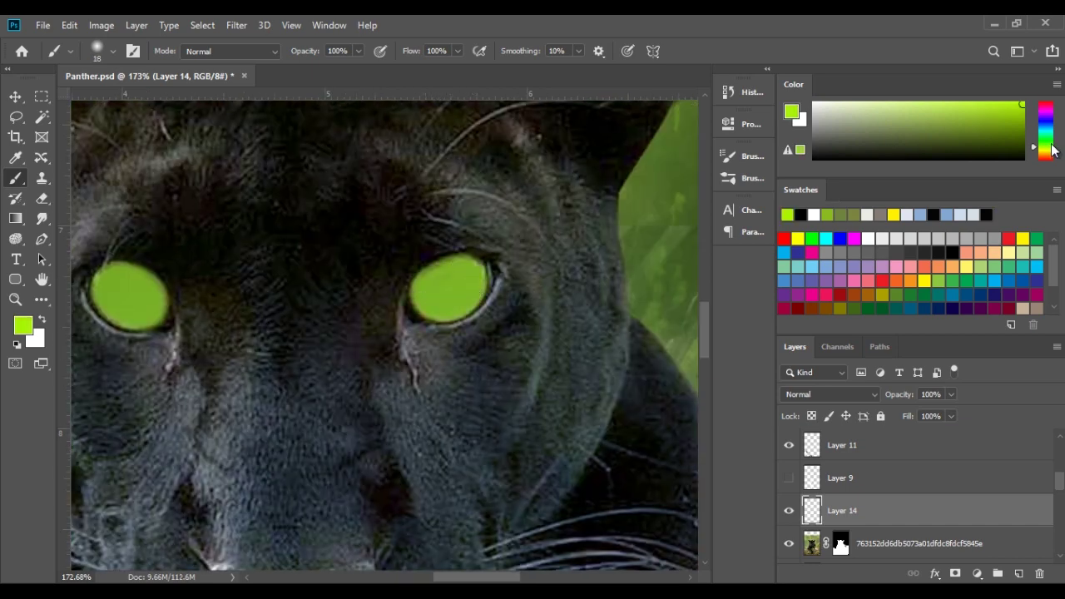
pyautogui.click(1046, 151)
pyautogui.moveTo(481, 274); pyautogui.dragTo(474, 304)
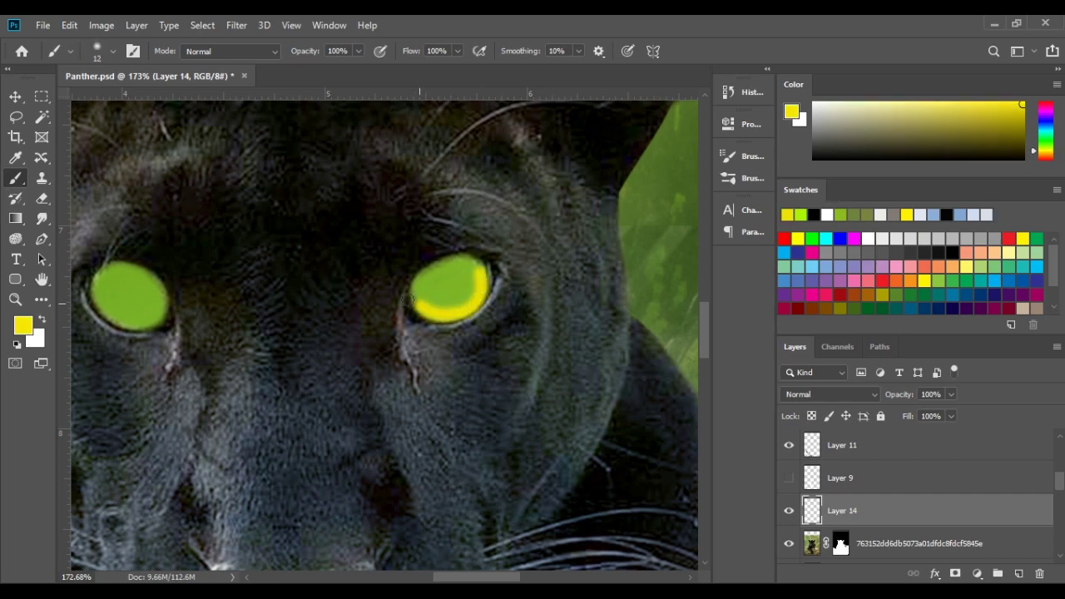
pyautogui.click(830, 395)
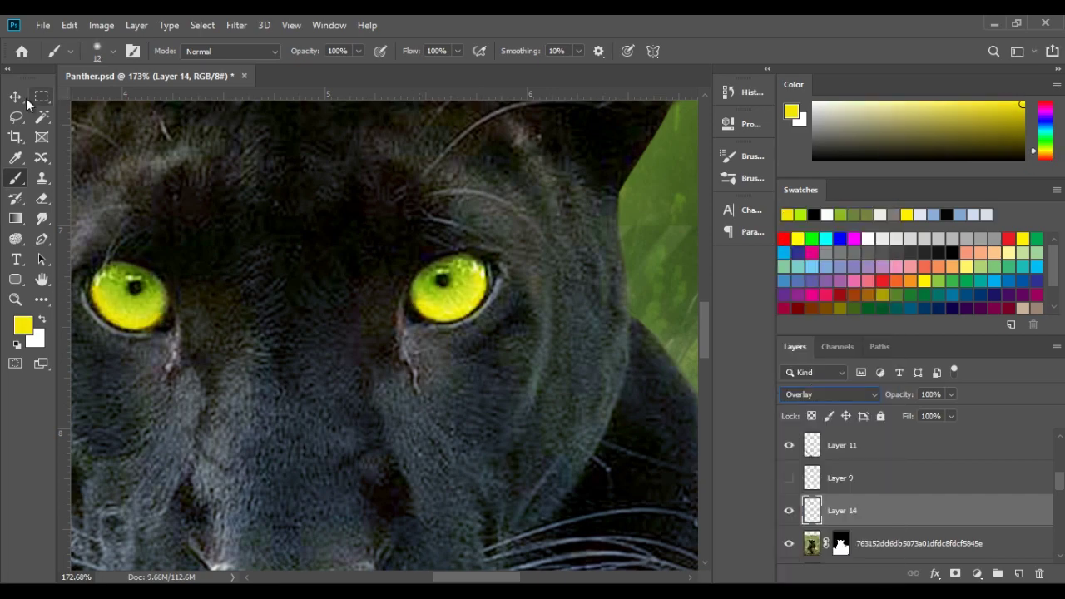
pyautogui.press('v')
pyautogui.hotkey('ctrl', '0')
pyautogui.click(842, 477)
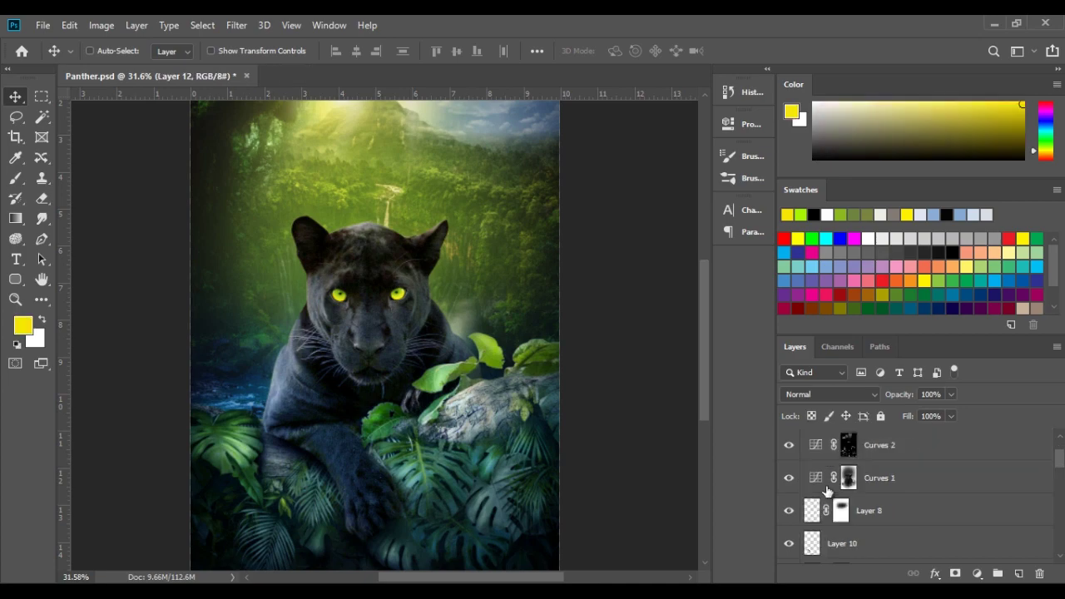
pyautogui.scroll(-3, 840, 495)
pyautogui.click(790, 511)
pyautogui.moveTo(346, 287); pyautogui.dragTo(361, 309)
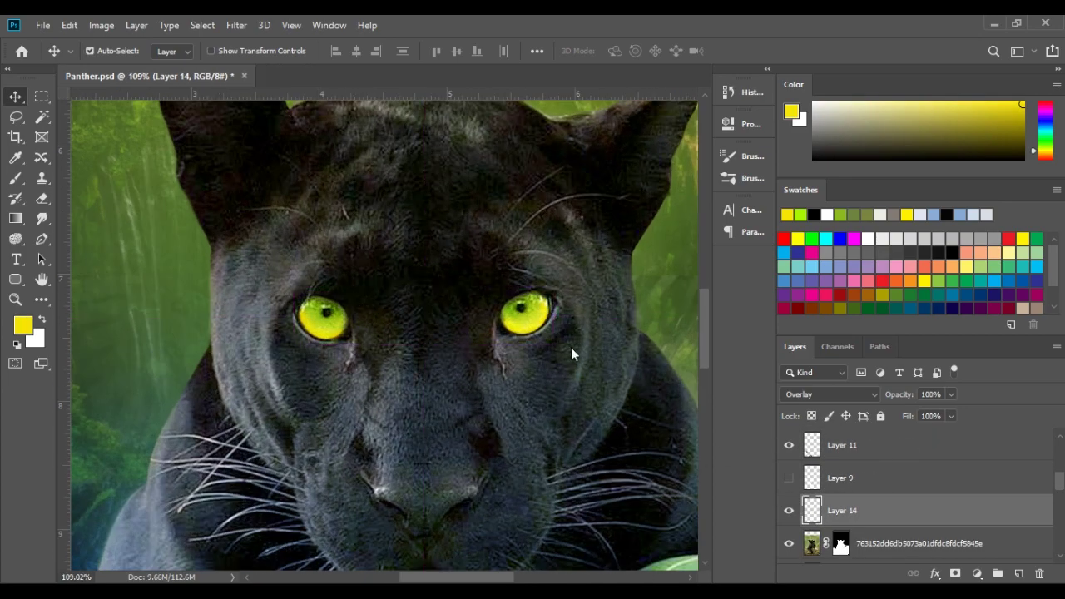
# Apply Hue/Saturation to the eye colour: Hue +7, Saturation +24, Lightness -35
pyautogui.hotkey('ctrl', 'u')
pyautogui.moveTo(768, 301)
pyautogui.mouseDown()
pyautogui.moveTo(778, 306)
pyautogui.moveTo(736, 341)
pyautogui.moveTo(744, 346)
pyautogui.mouseUp()
pyautogui.moveTo(768, 258)
pyautogui.mouseDown()
pyautogui.moveTo(756, 257)
pyautogui.moveTo(774, 264)
pyautogui.mouseUp()
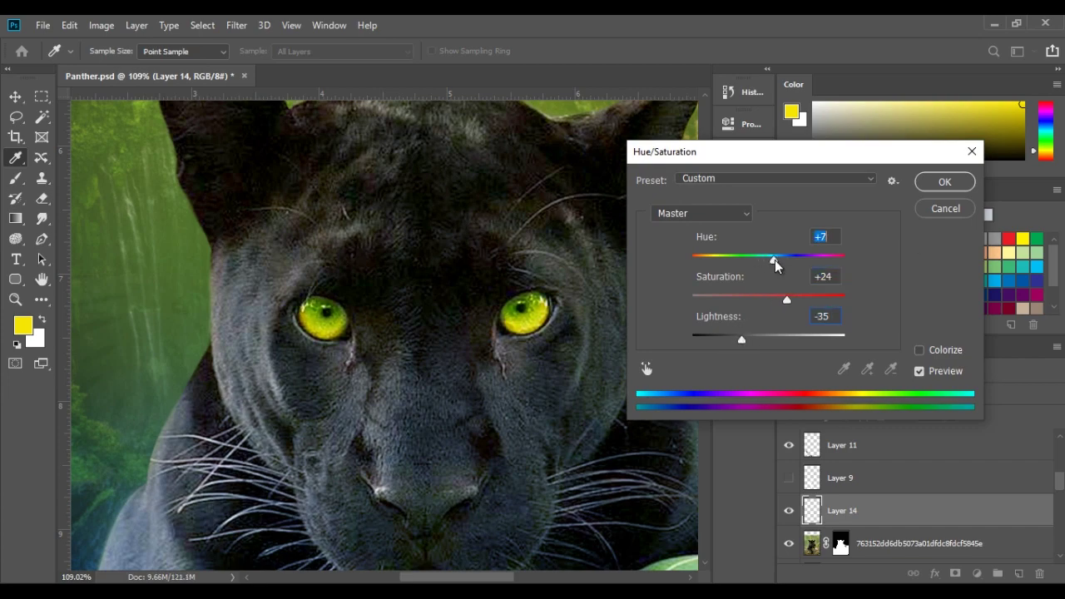
pyautogui.click(919, 179)
pyautogui.press('v')
pyautogui.hotkey('ctrl', '0')
pyautogui.scroll(2, 368, 350)
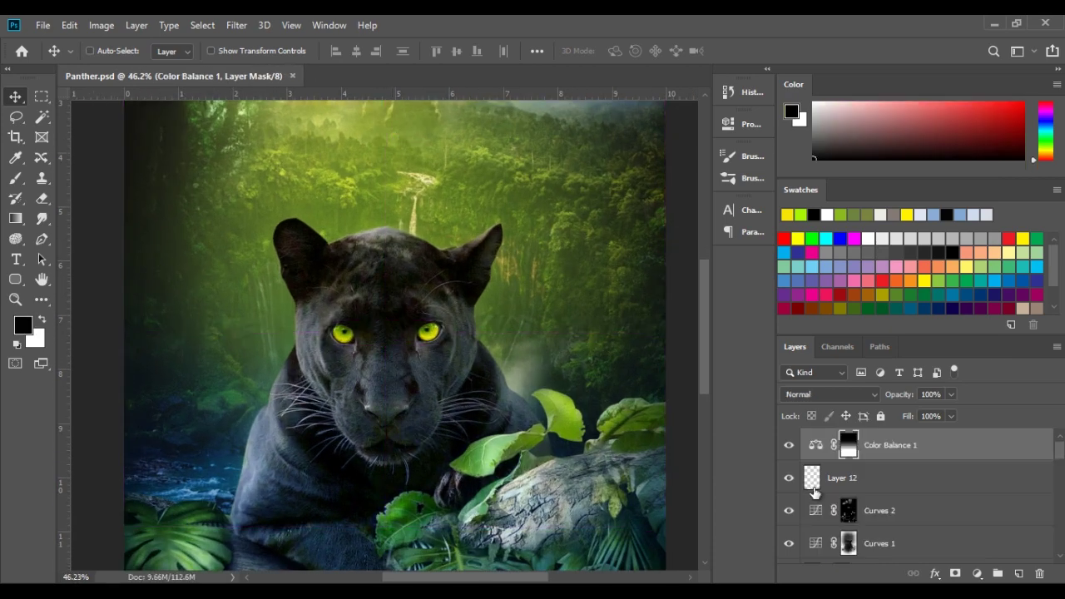
pyautogui.scroll(-3, 846, 421)
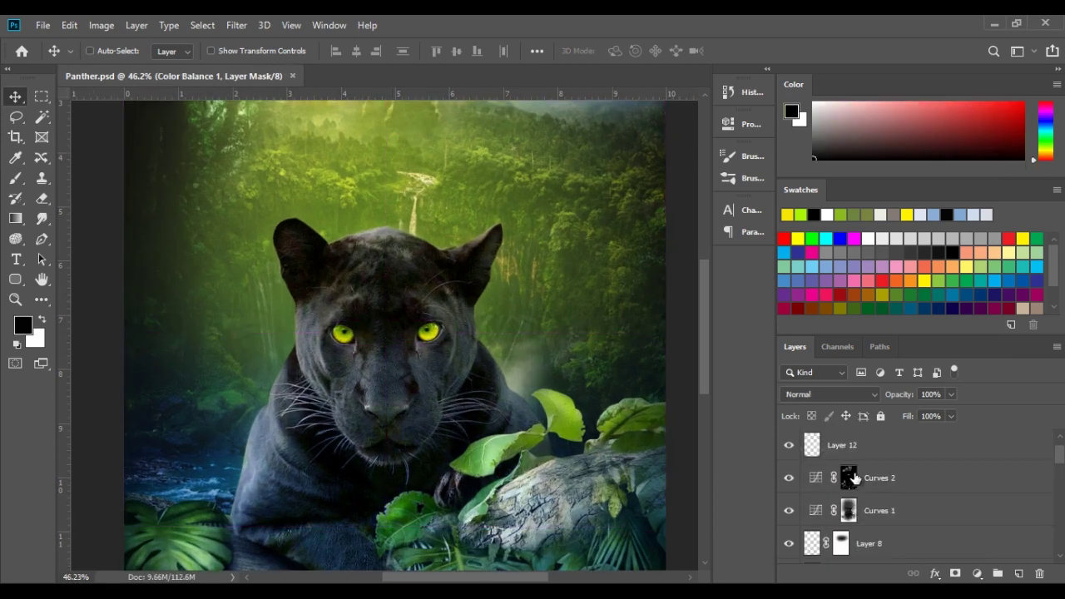
pyautogui.scroll(-3, 865, 499)
# Add a Hue/Saturation adjustment layer above the panther photo at Saturation -100
pyautogui.click(871, 513)
pyautogui.click(976, 574)
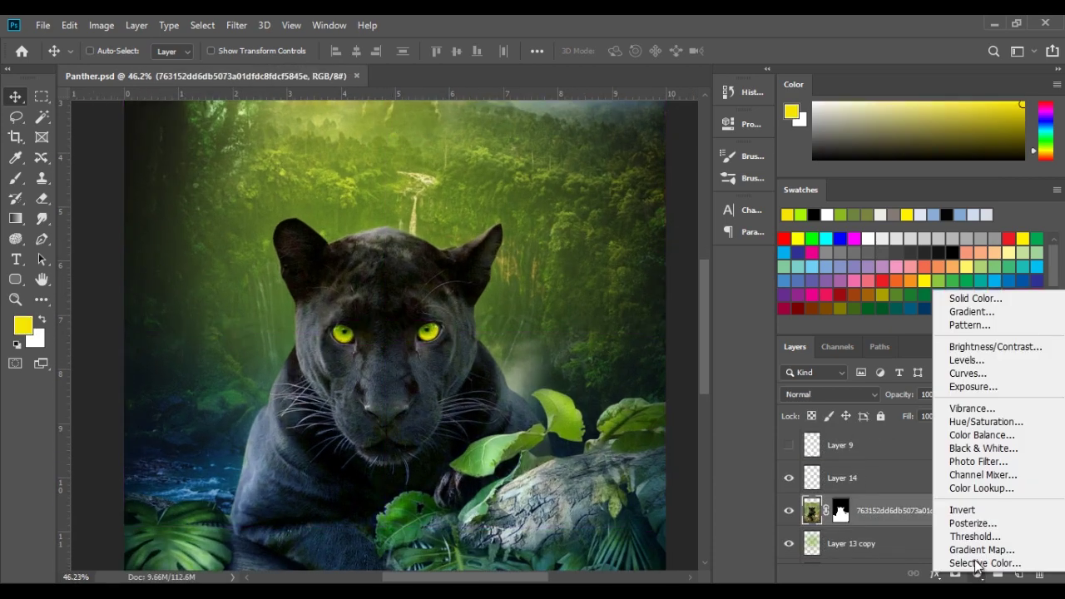
pyautogui.click(982, 422)
pyautogui.moveTo(594, 257); pyautogui.dragTo(482, 264)
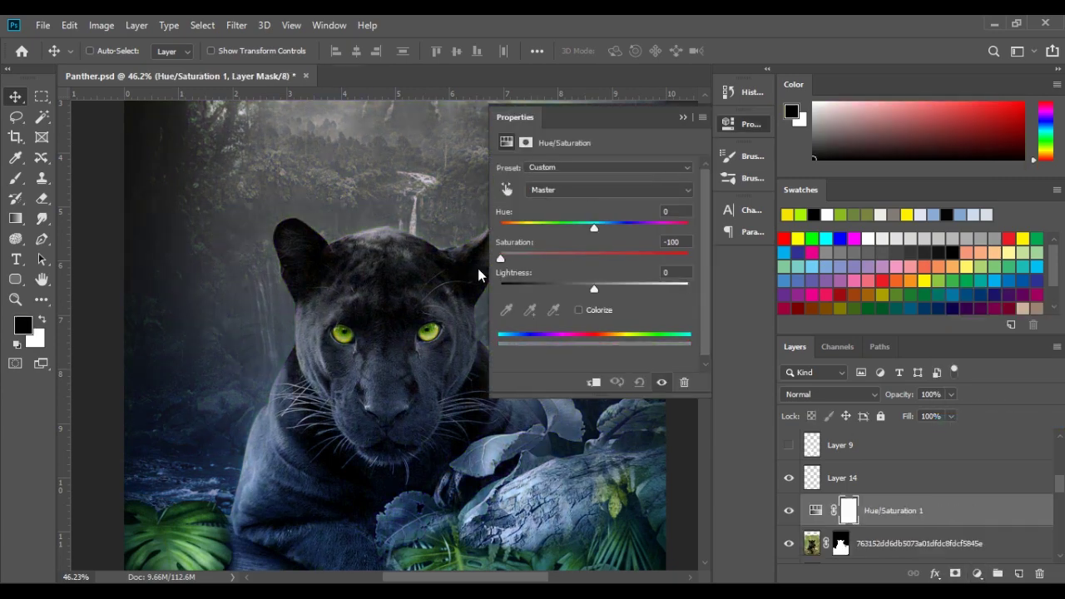
pyautogui.click(682, 118)
# Clip the desaturation to the panther layer and invert its mask to hide it
pyautogui.scroll(-5, 444, 353)
pyautogui.scroll(2, 443, 353)
pyautogui.scroll(3, 444, 353)
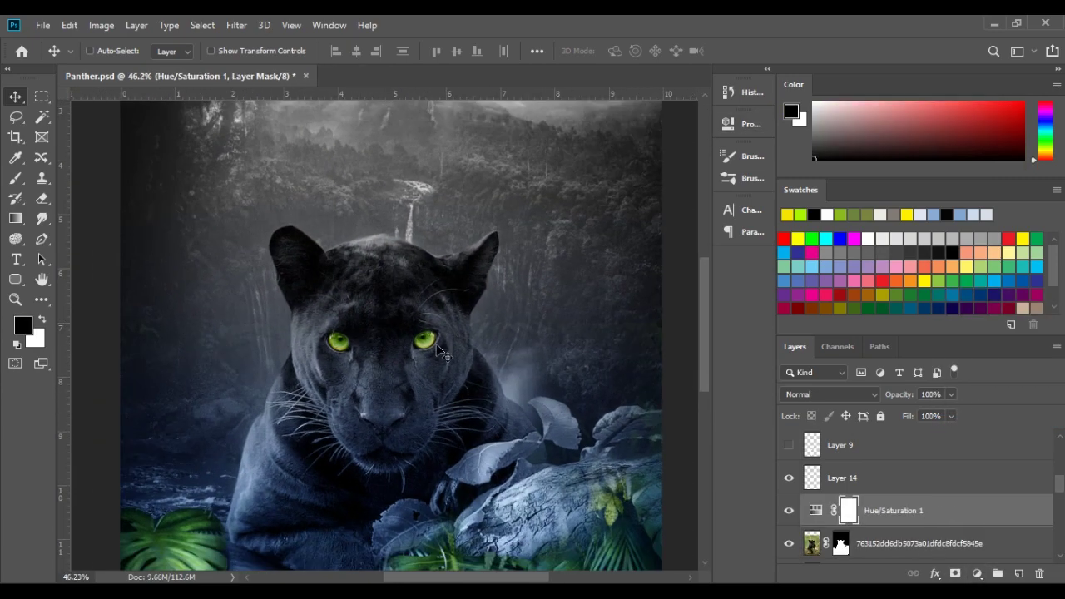
pyautogui.keyDown('alt'); pyautogui.click(815, 526); pyautogui.keyUp('alt')
pyautogui.scroll(-3, 381, 333)
pyautogui.scroll(2, 381, 333)
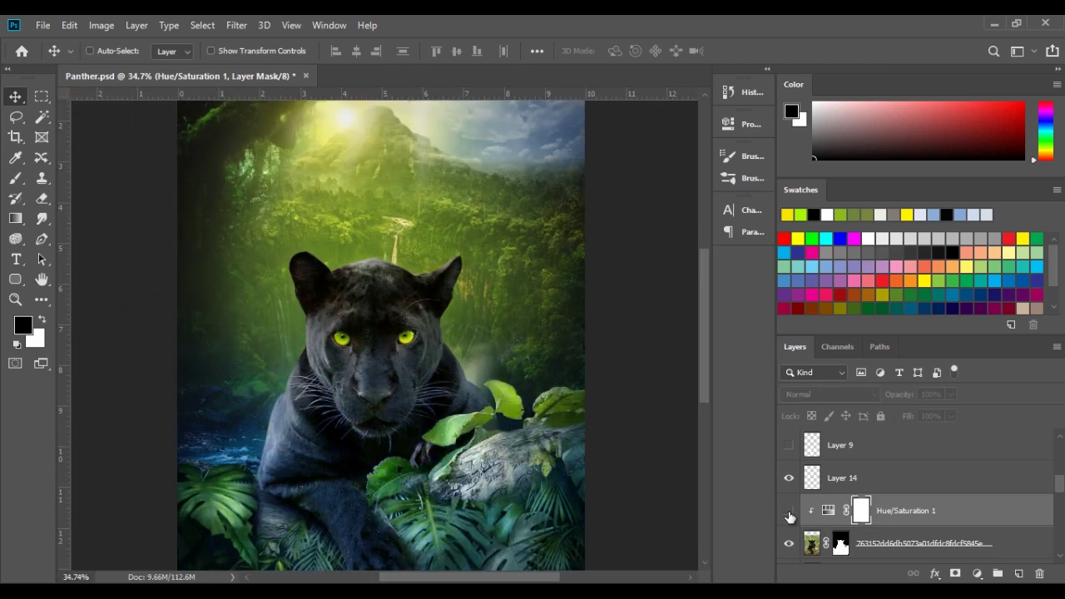
pyautogui.hotkey('ctrl', 'i')
# Paint white on the mask to reveal desaturation over the panther's chest and paws
pyautogui.press('b')
pyautogui.scroll(2, 369, 243)
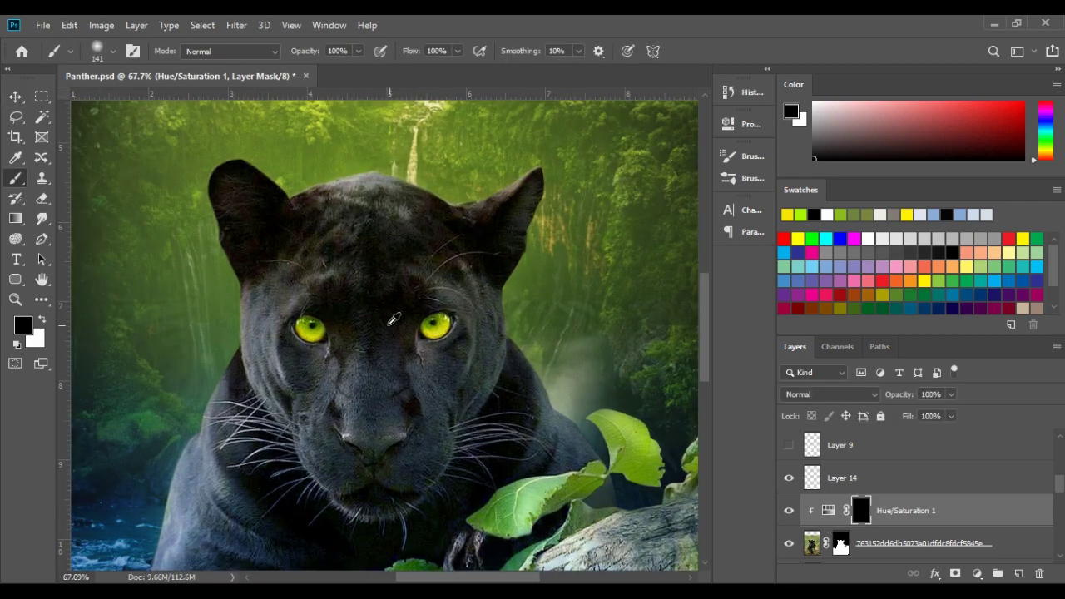
pyautogui.scroll(1, 368, 243)
pyautogui.press('x')
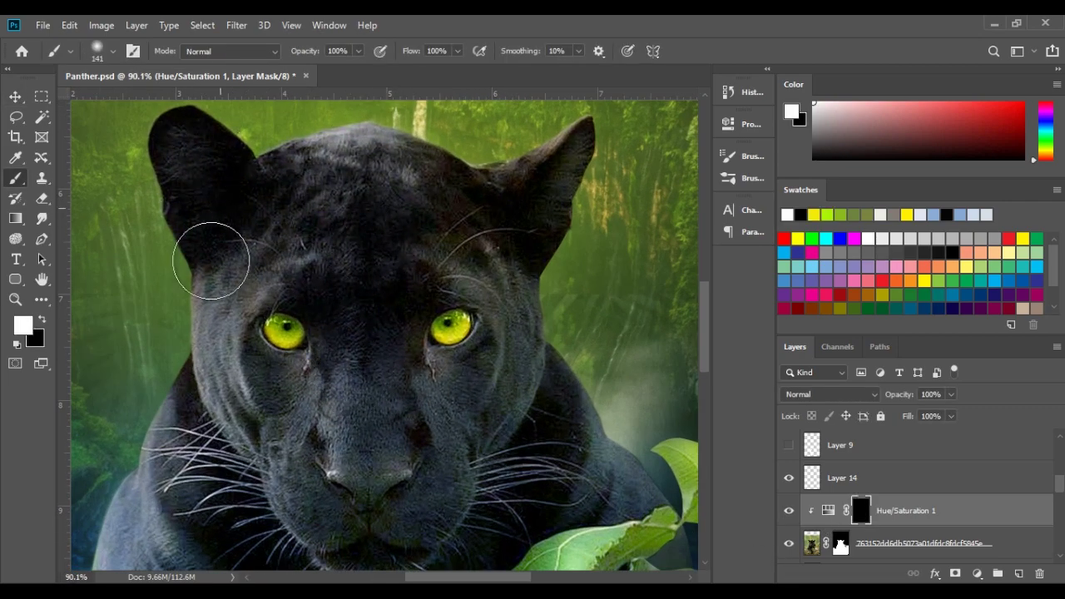
pyautogui.scroll(-3, 380, 268)
pyautogui.moveTo(380, 269)
pyautogui.mouseDown()
pyautogui.moveTo(344, 419)
pyautogui.moveTo(190, 214)
pyautogui.mouseUp()
pyautogui.moveTo(255, 428); pyautogui.dragTo(255, 254)
# Shrink the brush to size 65, swap the paint colours, and fit the image in view
pyautogui.scroll(-3, 352, 442)
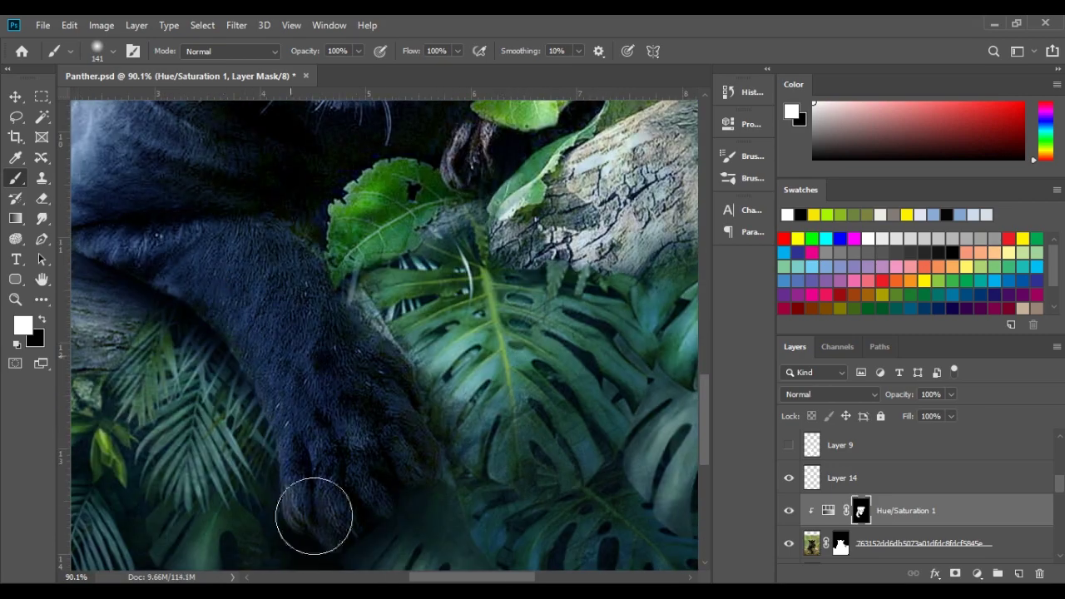
pyautogui.scroll(2, 290, 395)
pyautogui.hscroll(3, 291, 394)
pyautogui.scroll(3, 227, 289)
pyautogui.hscroll(3, 227, 289)
pyautogui.press('[')
pyautogui.press('[')
pyautogui.press('[')
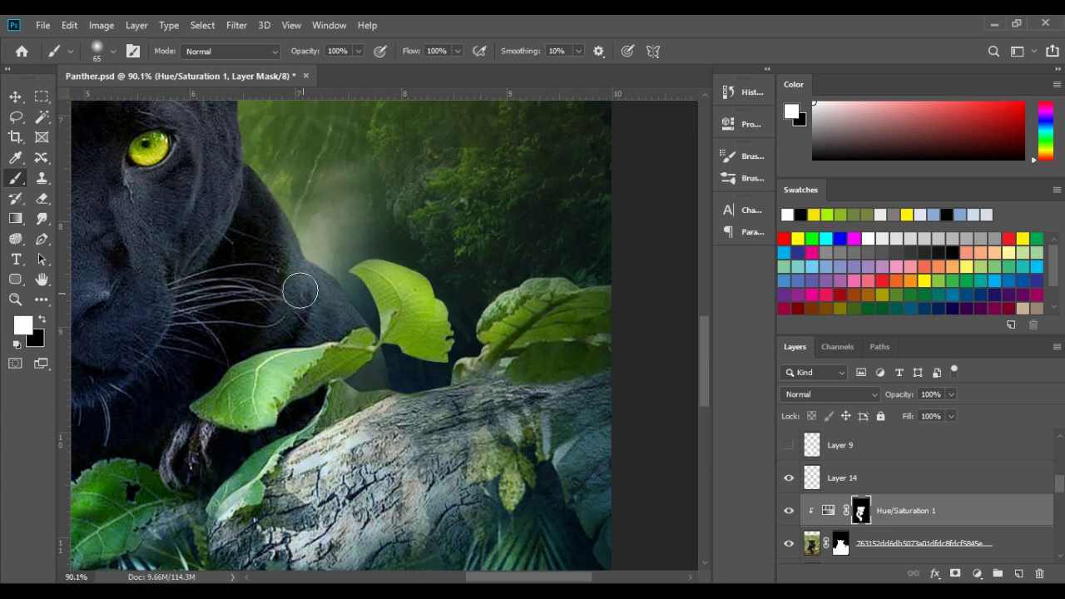
pyautogui.scroll(-2, 393, 364)
pyautogui.press('x')
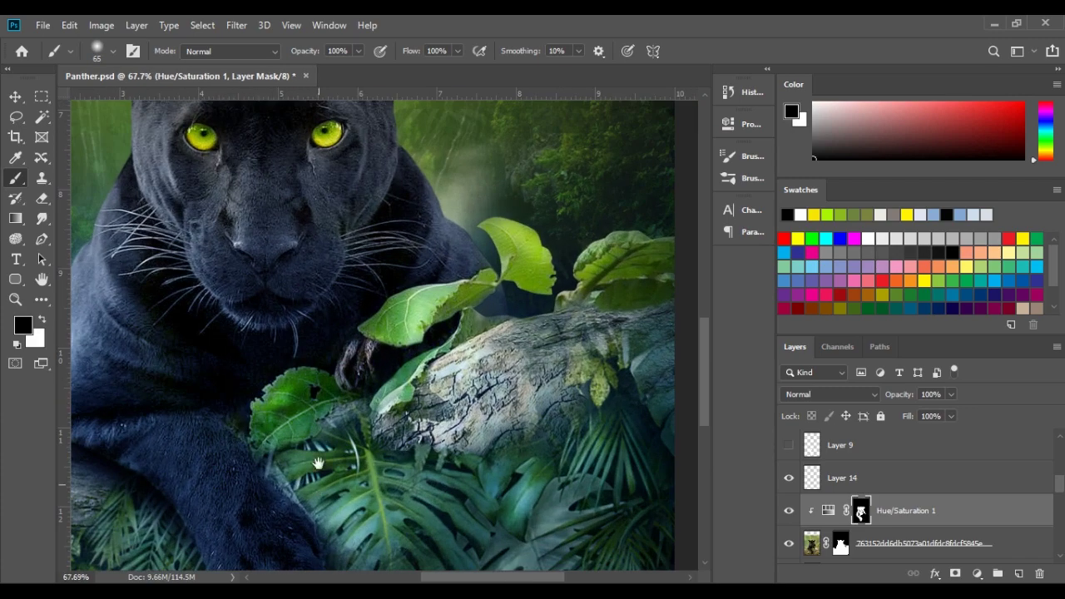
pyautogui.scroll(-3, 105, 347)
pyautogui.scroll(2, 207, 309)
pyautogui.hotkey('ctrl', '0')
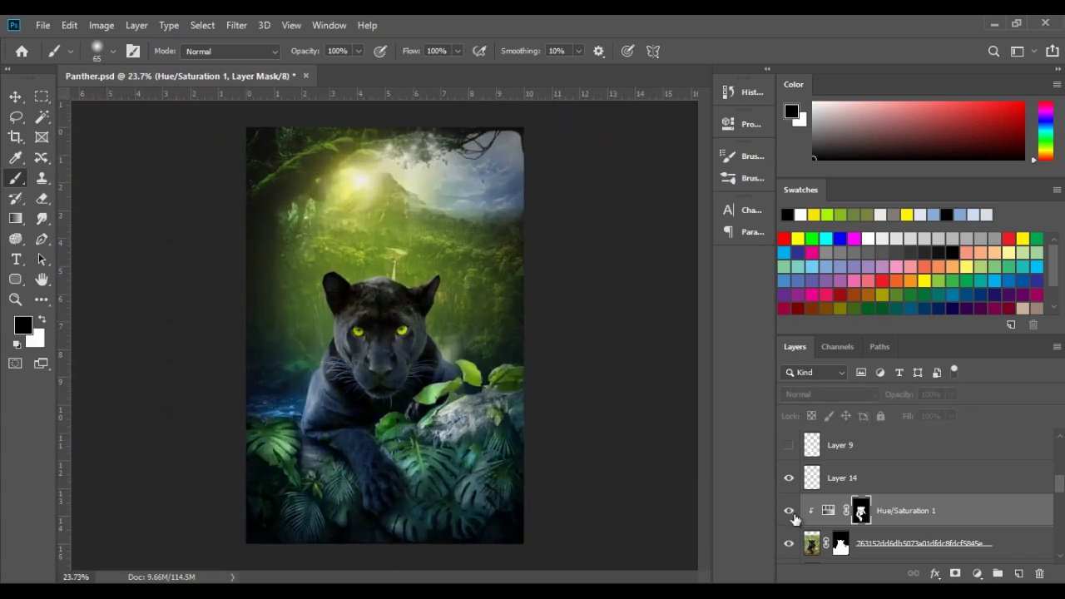
pyautogui.press('v')
pyautogui.scroll(3, 366, 274)
pyautogui.scroll(2, 366, 273)
# Add a new layer clipped to the panther photo and pick a pale yellow brush colour
pyautogui.scroll(-1, 891, 499)
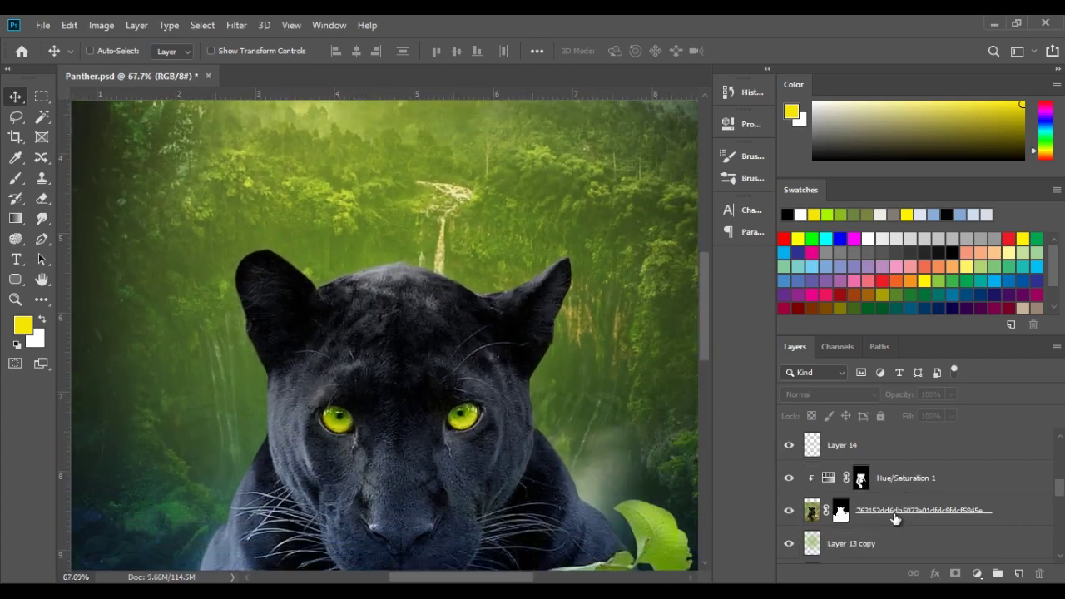
pyautogui.click(891, 477)
pyautogui.hotkey('ctrl', 'shift', 'alt', 'n')
pyautogui.keyDown('alt'); pyautogui.click(816, 484); pyautogui.keyUp('alt')
pyautogui.press('b')
pyautogui.keyDown('alt'); pyautogui.rightClick(357, 257); pyautogui.keyUp('alt')
pyautogui.keyDown('alt'); pyautogui.click(357, 233); pyautogui.keyUp('alt')
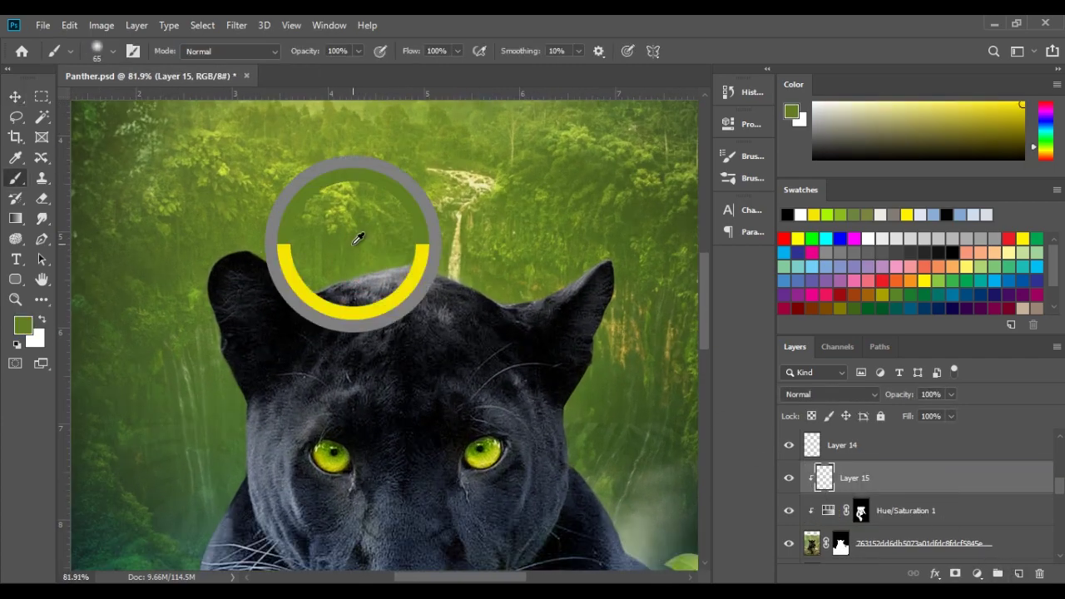
pyautogui.scroll(-2, 357, 214)
pyautogui.keyDown('alt'); pyautogui.click(351, 141); pyautogui.keyUp('alt')
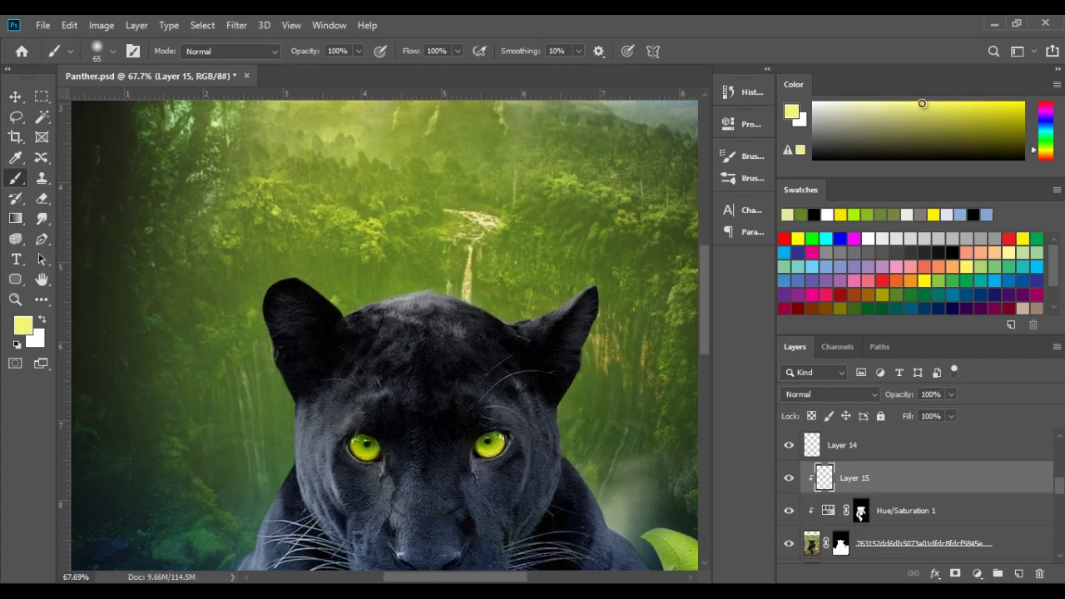
# Paint a yellow rim along the top of the head, then enlarge the brush to about 62
pyautogui.scroll(3, 324, 274)
pyautogui.moveTo(320, 308); pyautogui.dragTo(448, 263)
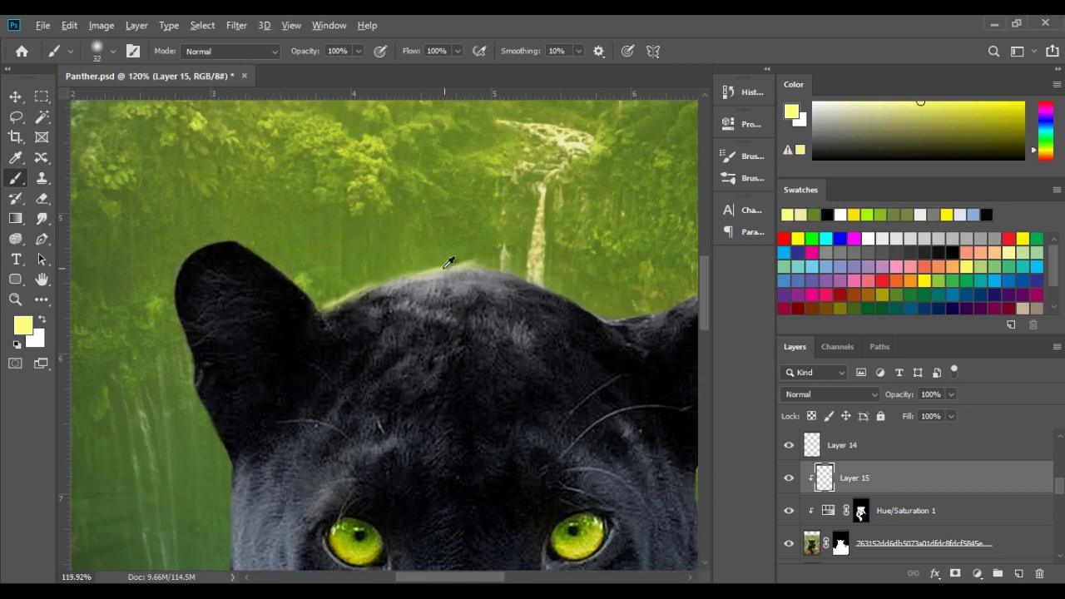
pyautogui.scroll(-1, 448, 263)
pyautogui.press(']')
pyautogui.press(']')
pyautogui.press(']')
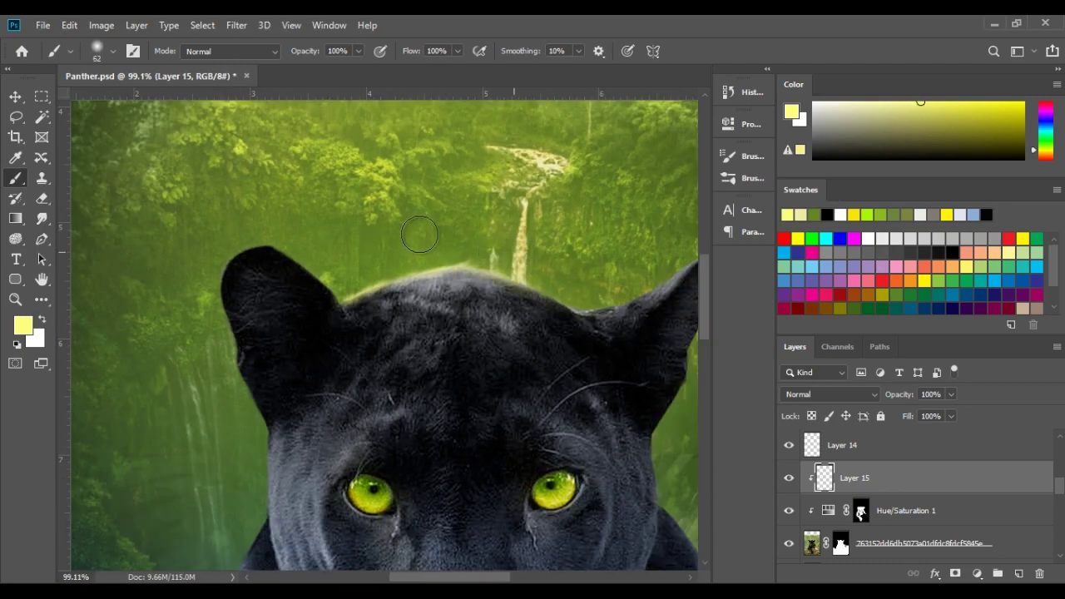
pyautogui.scroll(-1, 418, 230)
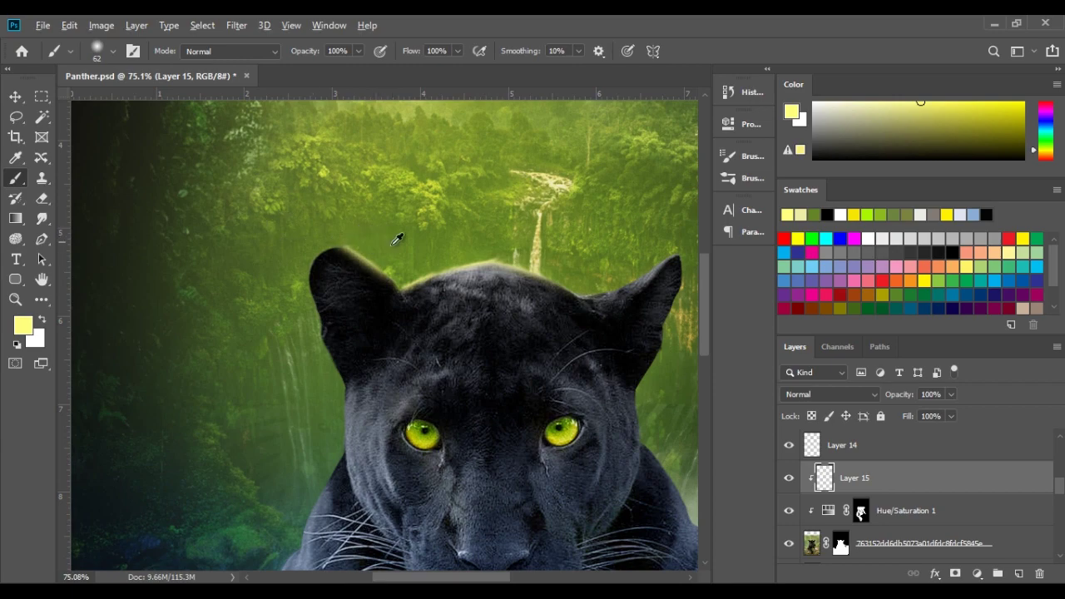
pyautogui.scroll(-1, 397, 240)
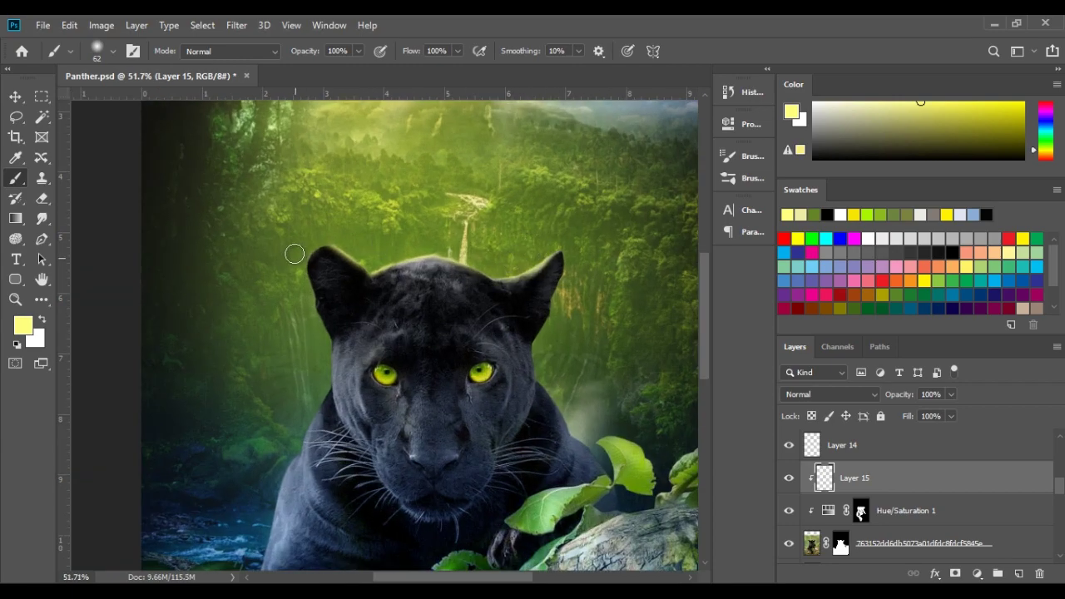
pyautogui.scroll(-2, 295, 254)
pyautogui.scroll(-2, 380, 172)
pyautogui.scroll(5, 321, 295)
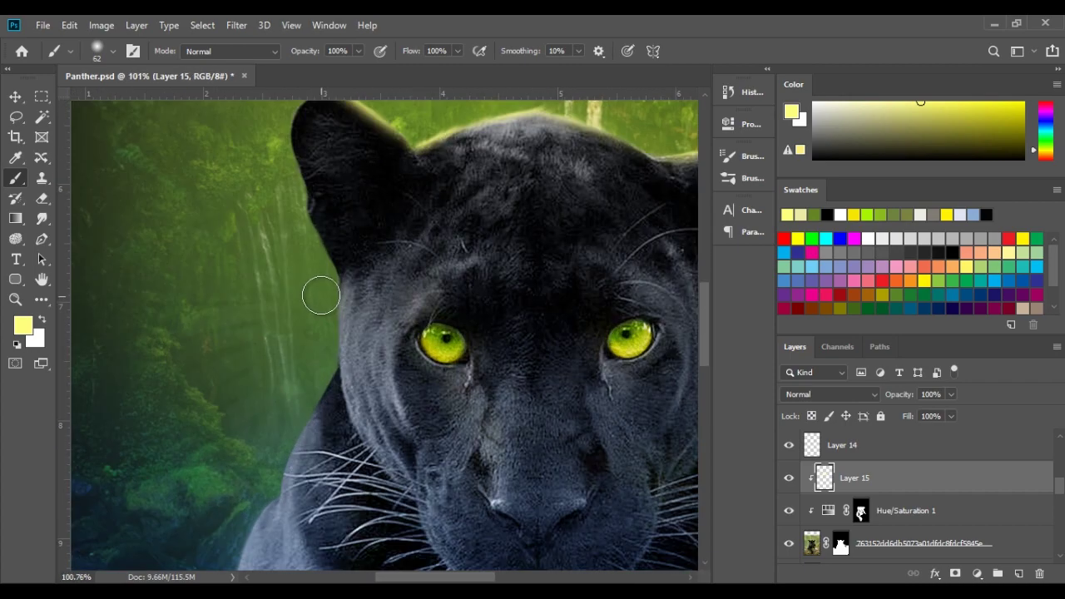
# Paint yellow glow along the panther's left edge, ear and left shoulder
pyautogui.moveTo(322, 295)
pyautogui.mouseDown()
pyautogui.moveTo(299, 285)
pyautogui.moveTo(261, 185)
pyautogui.moveTo(265, 261)
pyautogui.mouseUp()
pyautogui.moveTo(285, 155); pyautogui.dragTo(298, 311)
pyautogui.scroll(-3, 293, 319)
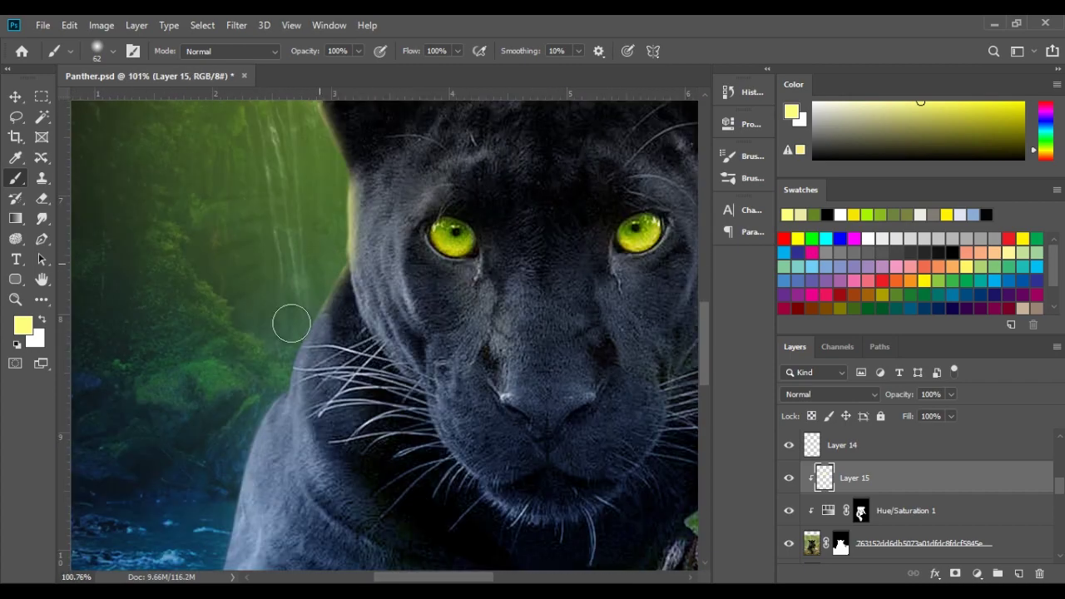
pyautogui.scroll(-2, 281, 336)
pyautogui.moveTo(286, 247); pyautogui.dragTo(251, 337)
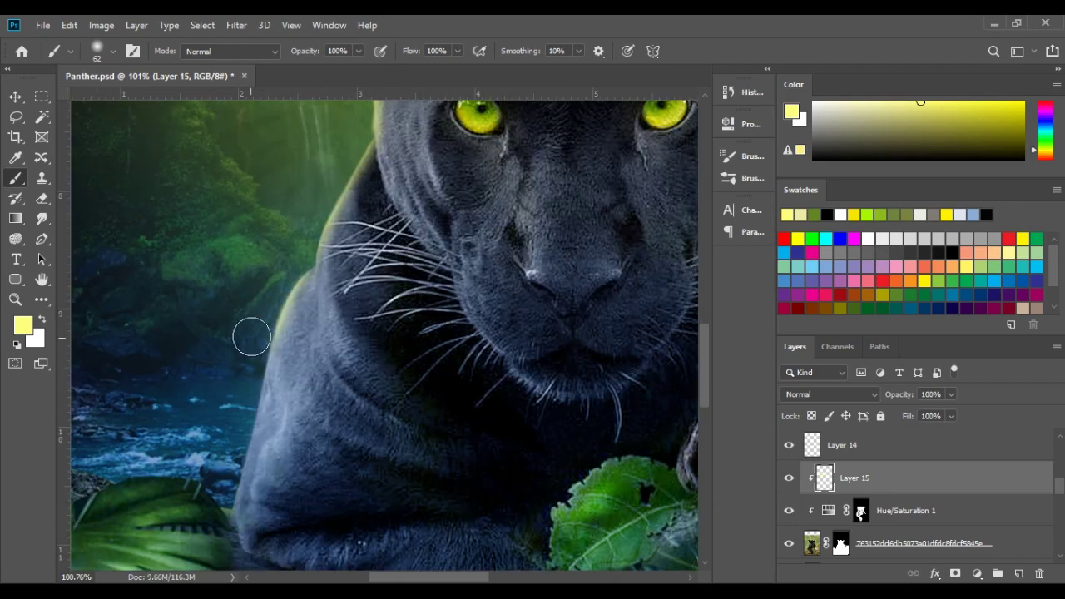
pyautogui.moveTo(287, 272); pyautogui.dragTo(261, 278)
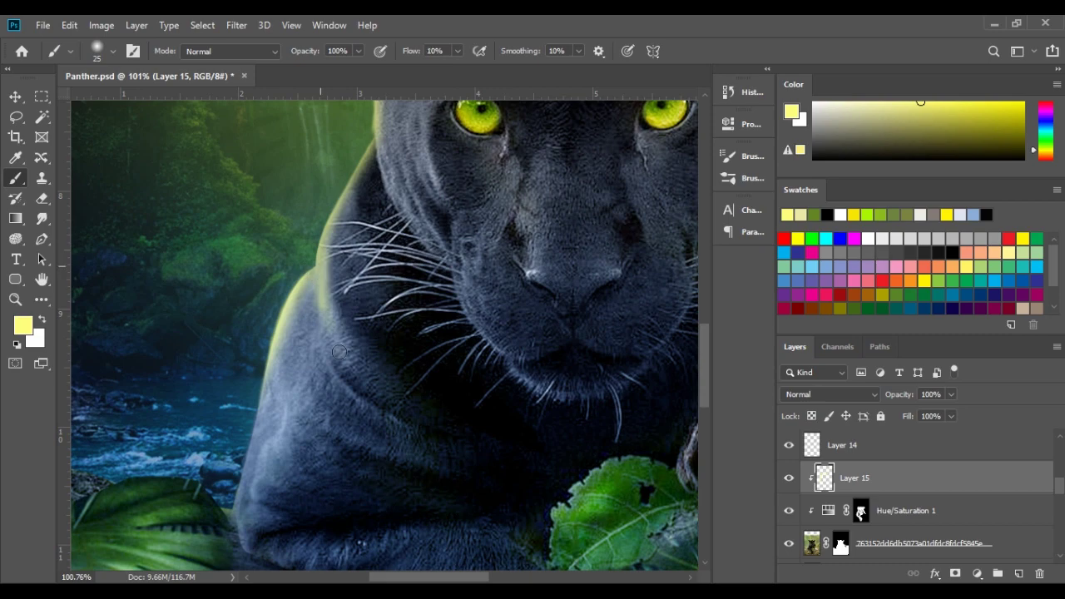
pyautogui.scroll(-3, 314, 221)
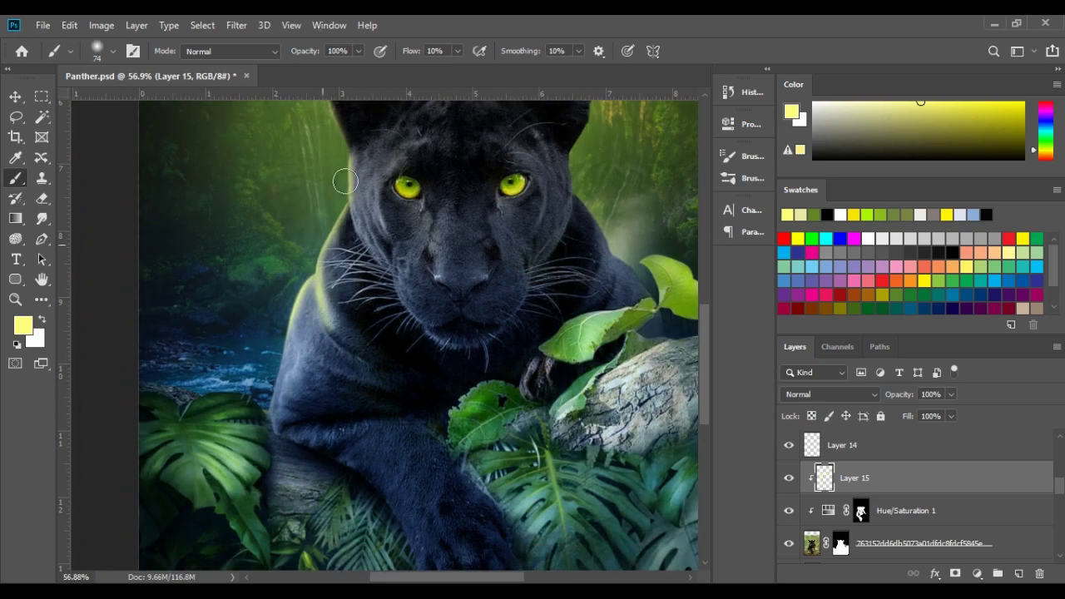
pyautogui.scroll(-3, 345, 181)
pyautogui.scroll(2, 312, 322)
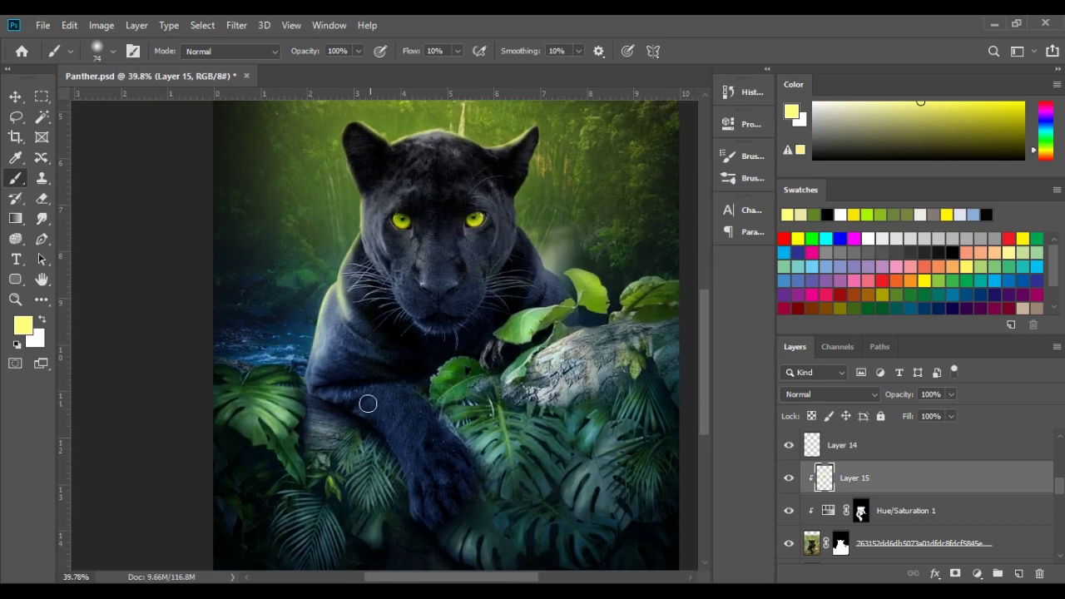
pyautogui.scroll(2, 387, 282)
pyautogui.scroll(1, 296, 200)
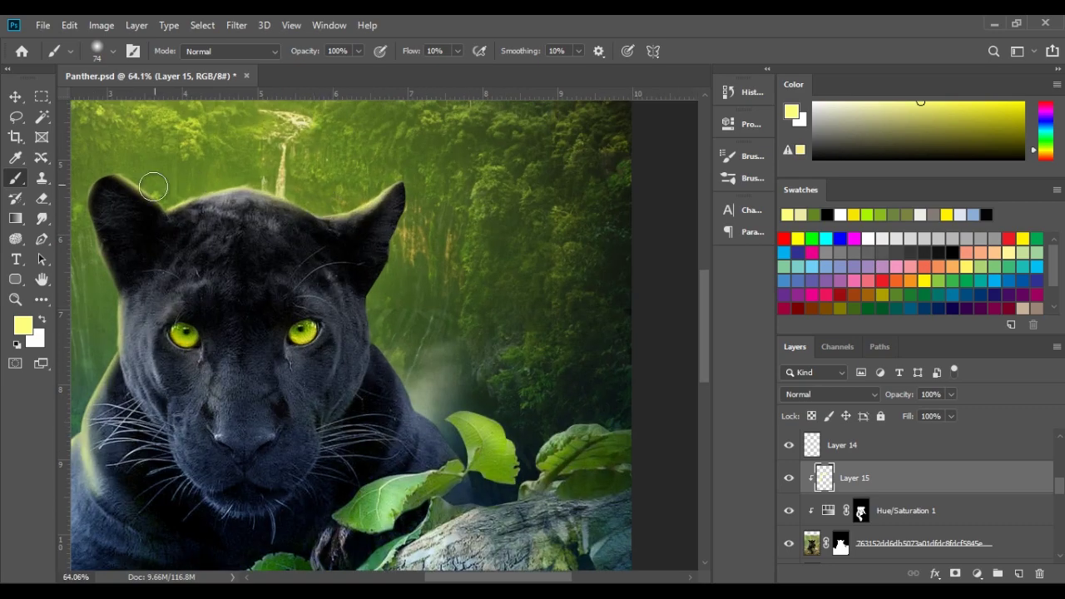
# At full brush flow, paint a soft glow along the right ear and cheek edge
pyautogui.moveTo(363, 309); pyautogui.dragTo(310, 258)
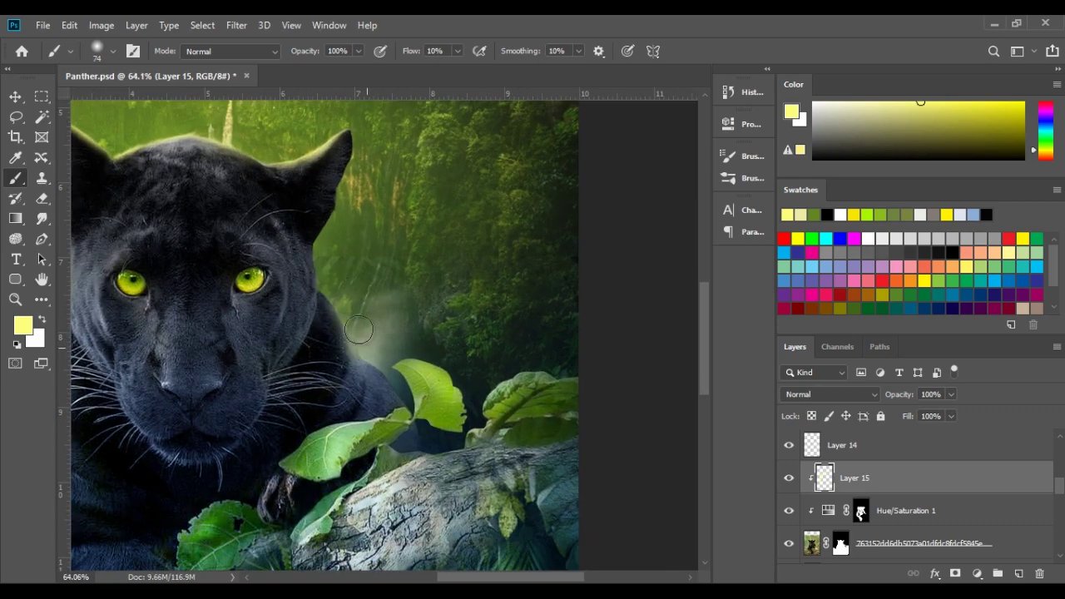
pyautogui.scroll(2, 327, 253)
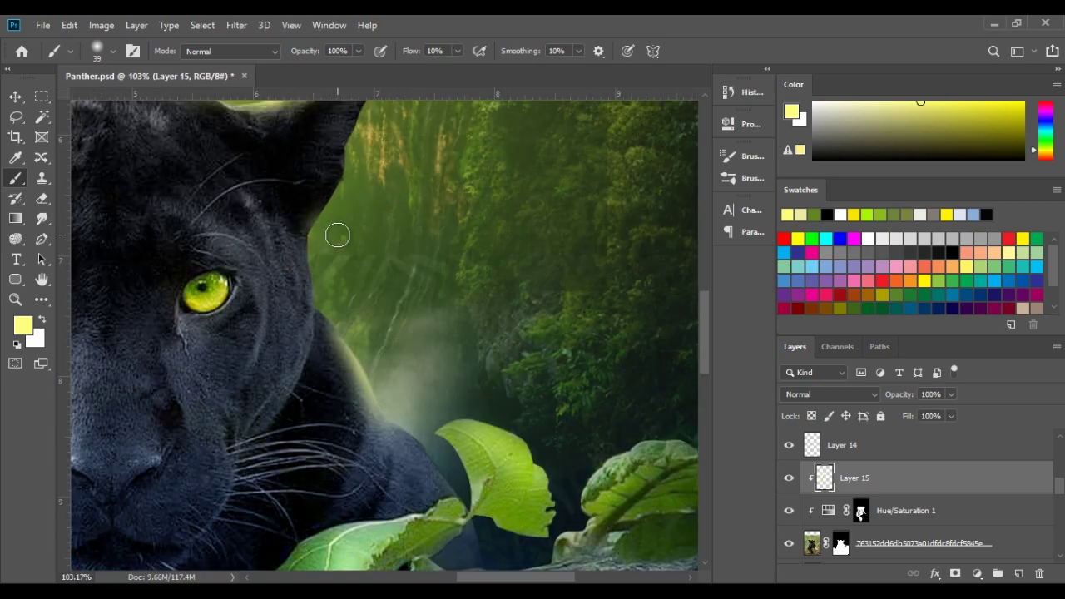
pyautogui.hotkey('shift', '0')
pyautogui.scroll(3, 337, 236)
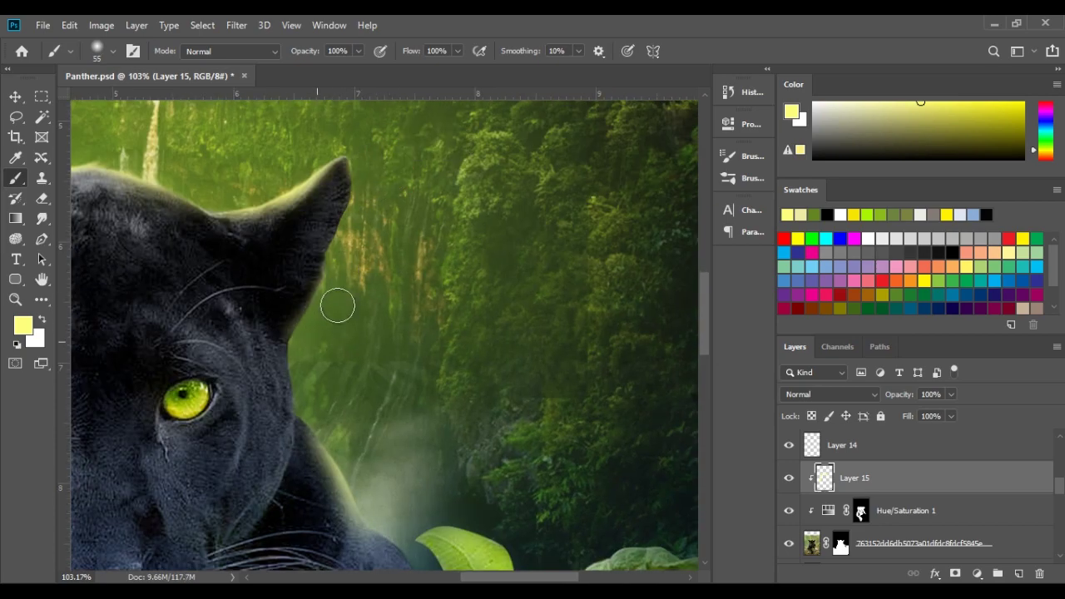
pyautogui.moveTo(337, 306); pyautogui.dragTo(347, 347)
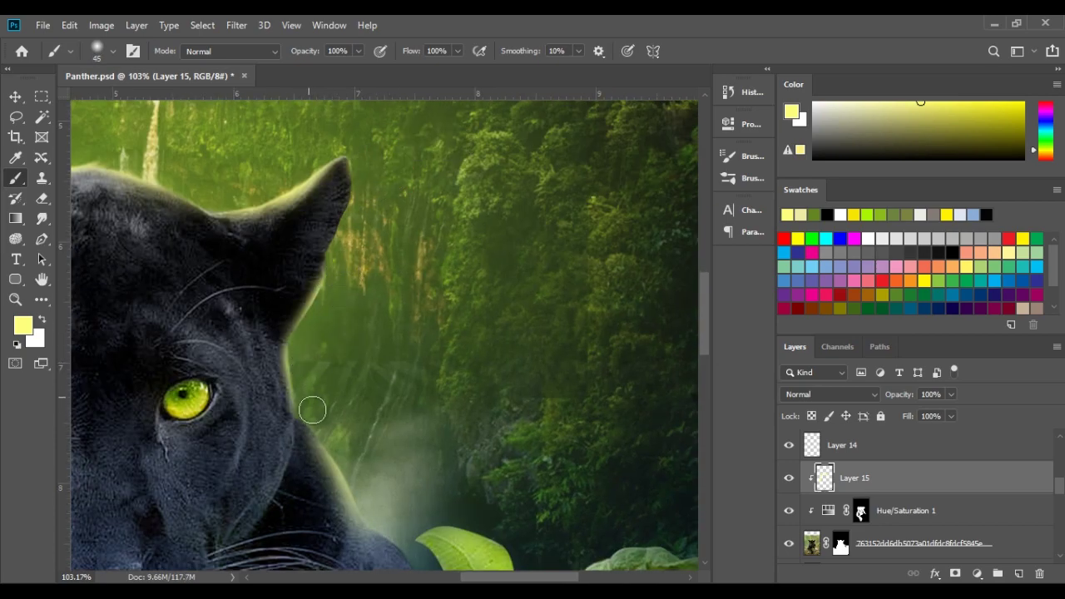
pyautogui.scroll(-3, 337, 366)
pyautogui.scroll(-3, 343, 283)
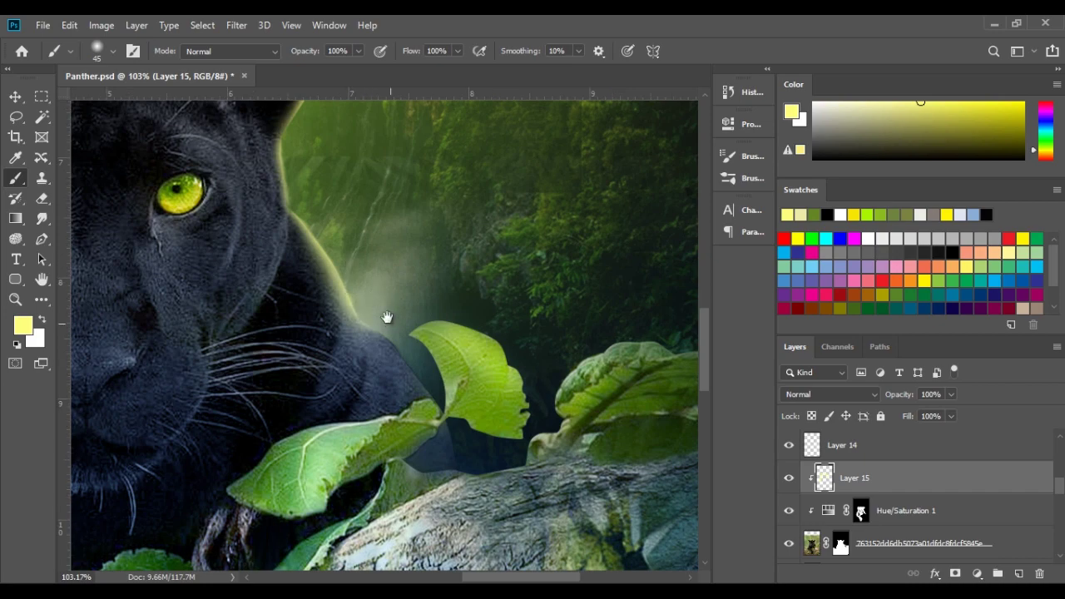
pyautogui.moveTo(387, 317); pyautogui.dragTo(320, 206)
# At lowered flow, brush gentle glow along the panther's edge near the leaves
pyautogui.press('l')
pyautogui.press('b')
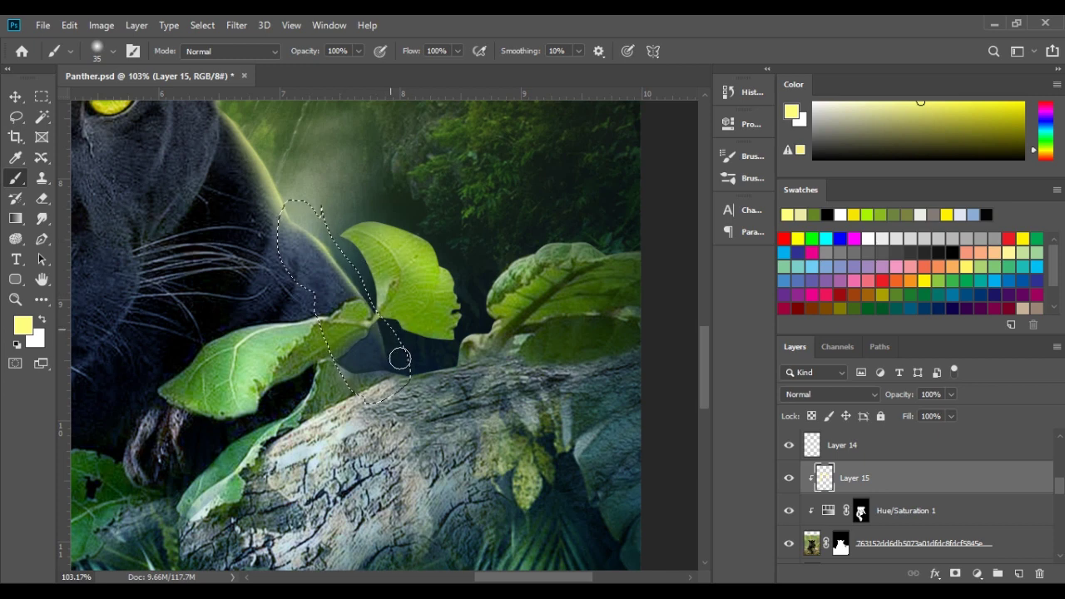
pyautogui.hotkey('ctrl', 'd')
pyautogui.hotkey('shift', '1')
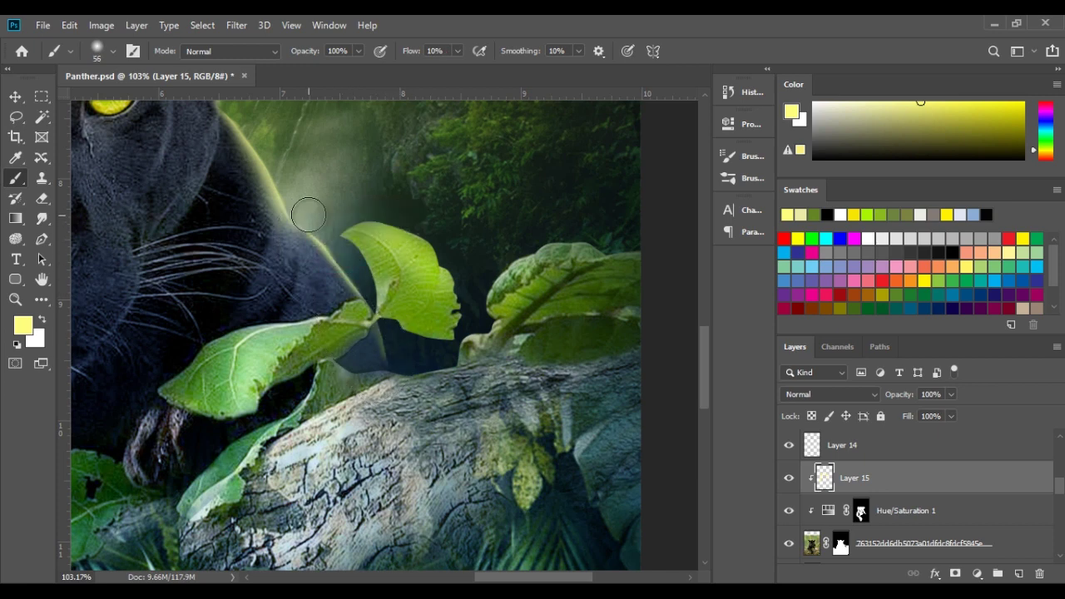
pyautogui.moveTo(279, 210); pyautogui.dragTo(374, 347)
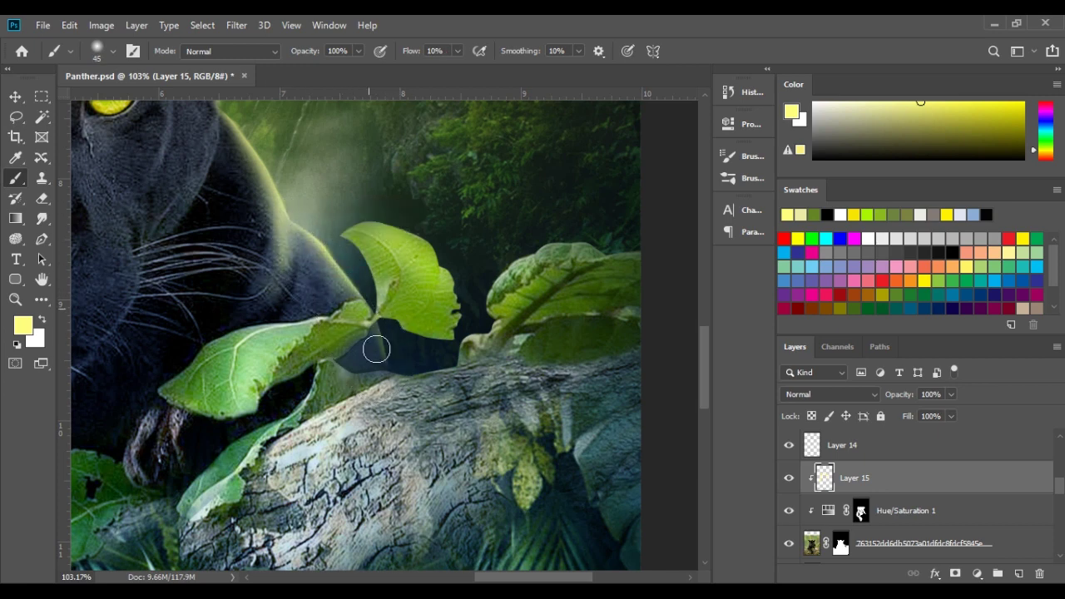
pyautogui.press(']')
pyautogui.press(']')
pyautogui.hotkey('ctrl', '0')
pyautogui.scroll(2, 250, 166)
pyautogui.scroll(3, 139, 133)
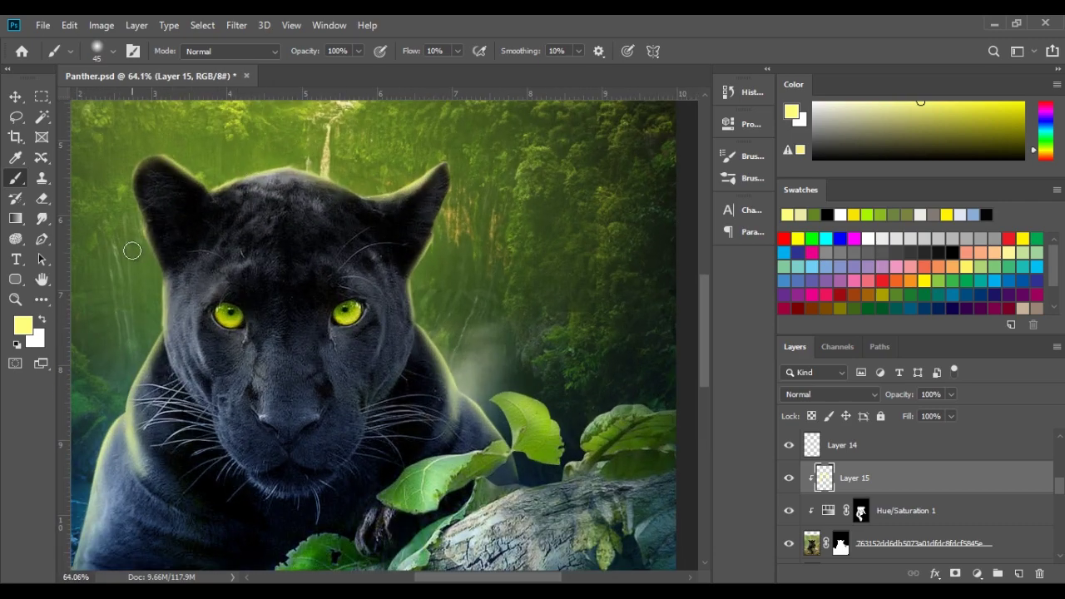
pyautogui.scroll(-2, 132, 250)
pyautogui.scroll(-3, 166, 291)
# Save the document and brighten the yellow glow along the panther's shoulder
pyautogui.hotkey('ctrl', 's')
pyautogui.scroll(5, 325, 388)
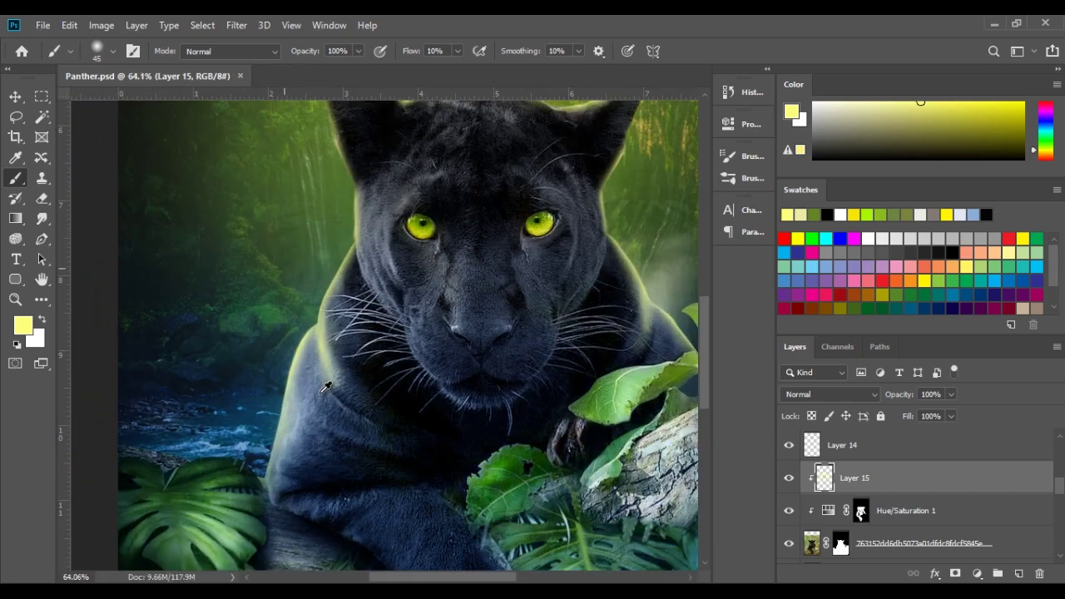
pyautogui.scroll(1, 326, 387)
pyautogui.moveTo(334, 363); pyautogui.dragTo(354, 407)
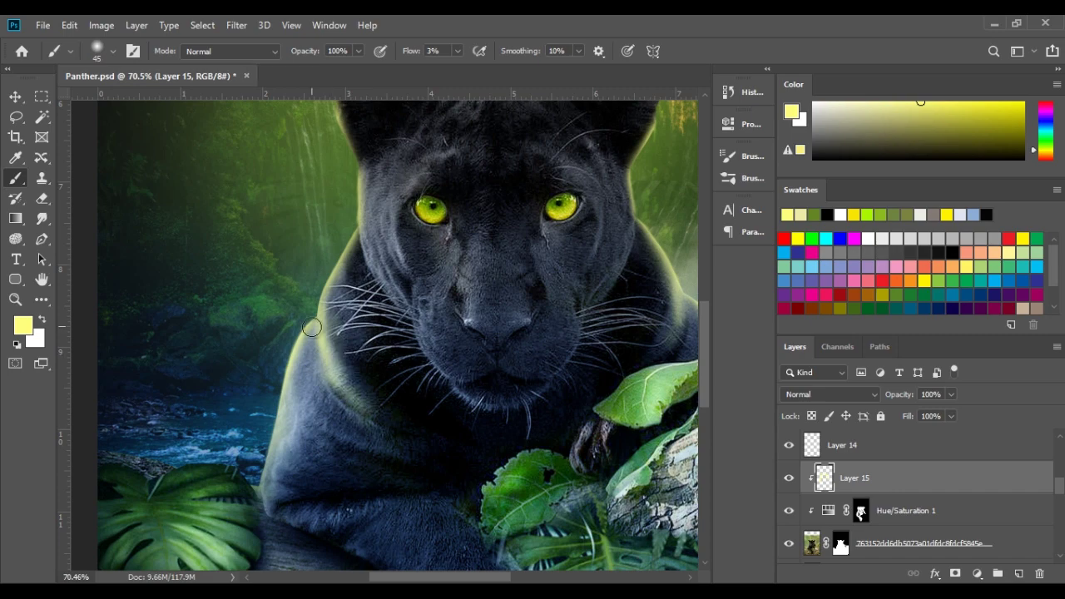
pyautogui.scroll(-3, 291, 392)
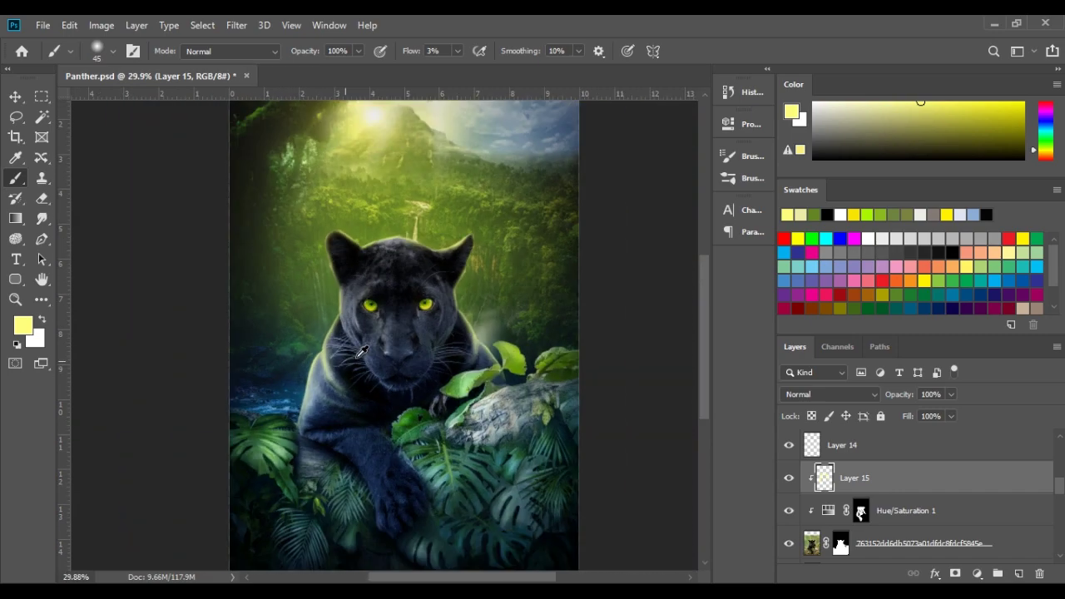
pyautogui.scroll(3, 346, 278)
# Set the glow layer to Color Dodge, duplicate it, and set the copy to Color Dodge
pyautogui.scroll(-3, 443, 336)
pyautogui.click(807, 395)
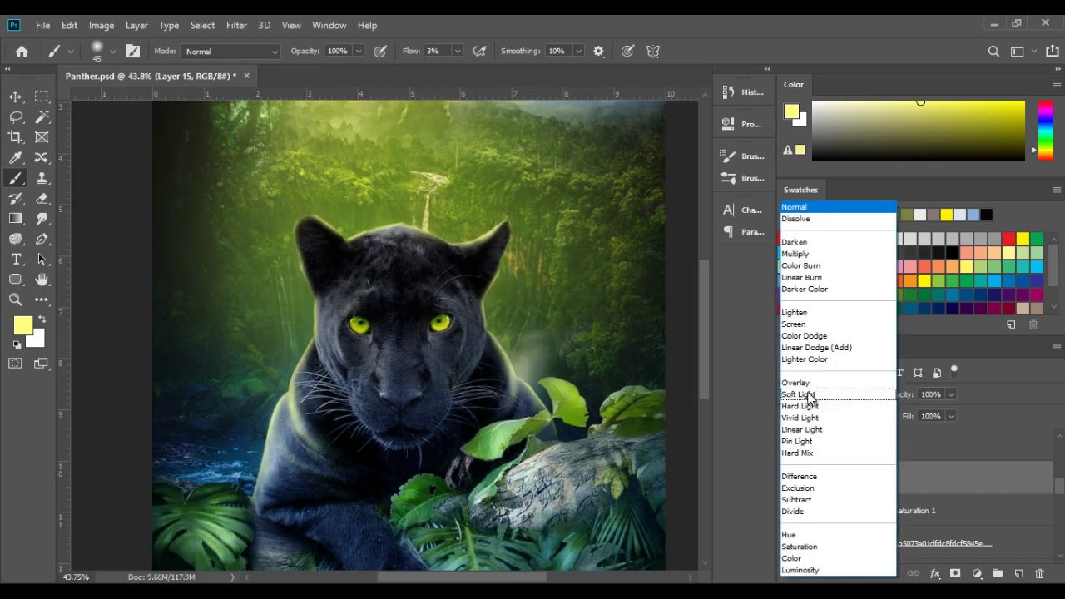
pyautogui.click(804, 335)
pyautogui.hotkey('ctrl', 'j')
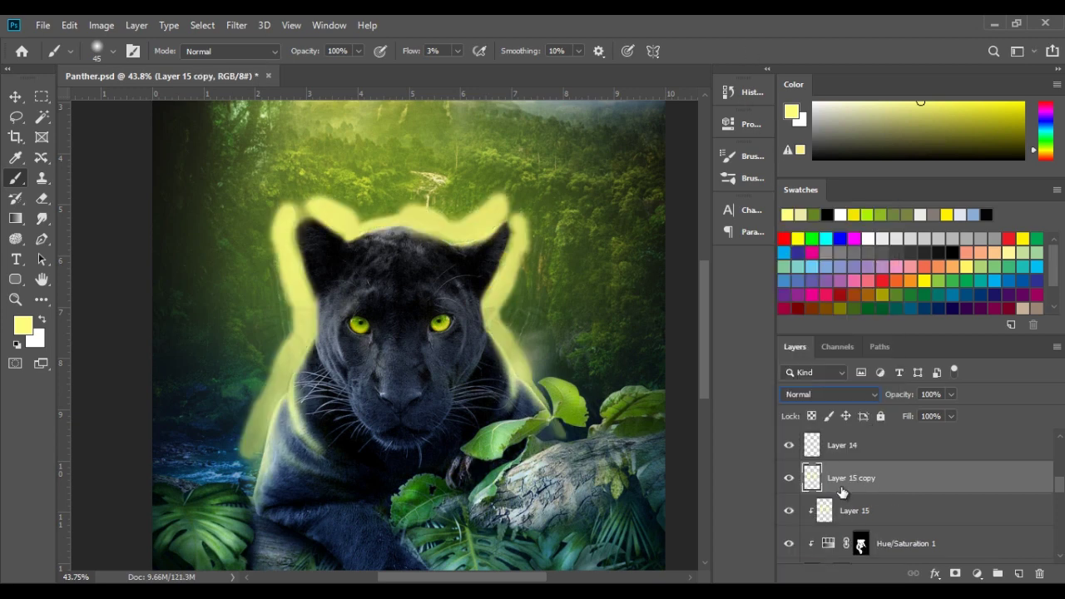
pyautogui.click(832, 394)
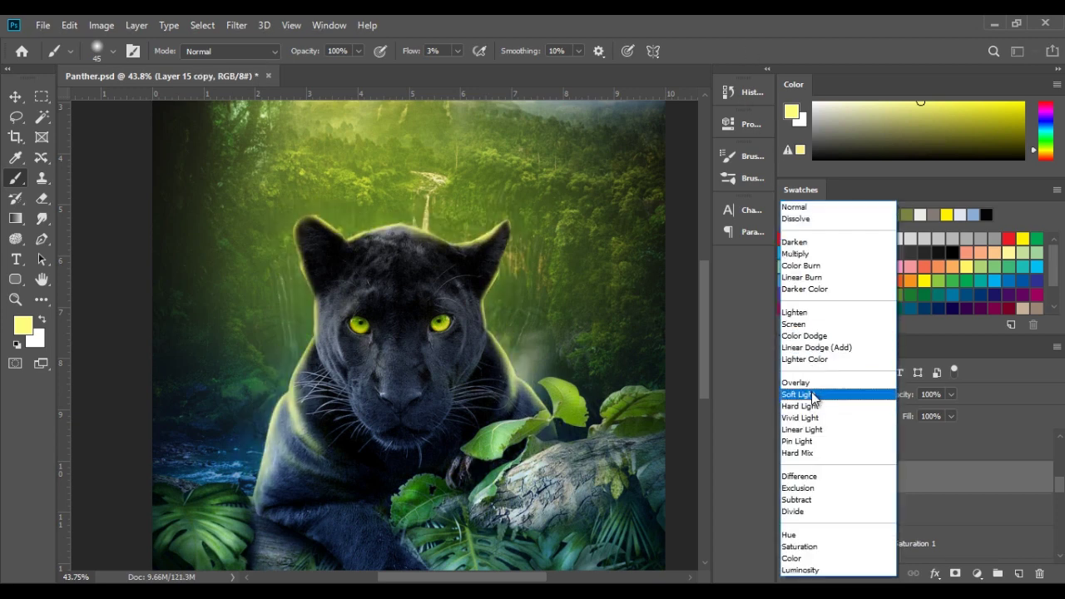
pyautogui.click(810, 339)
# Toggle the copied glow to compare, then add a new empty Layer 16 above it
pyautogui.press('v')
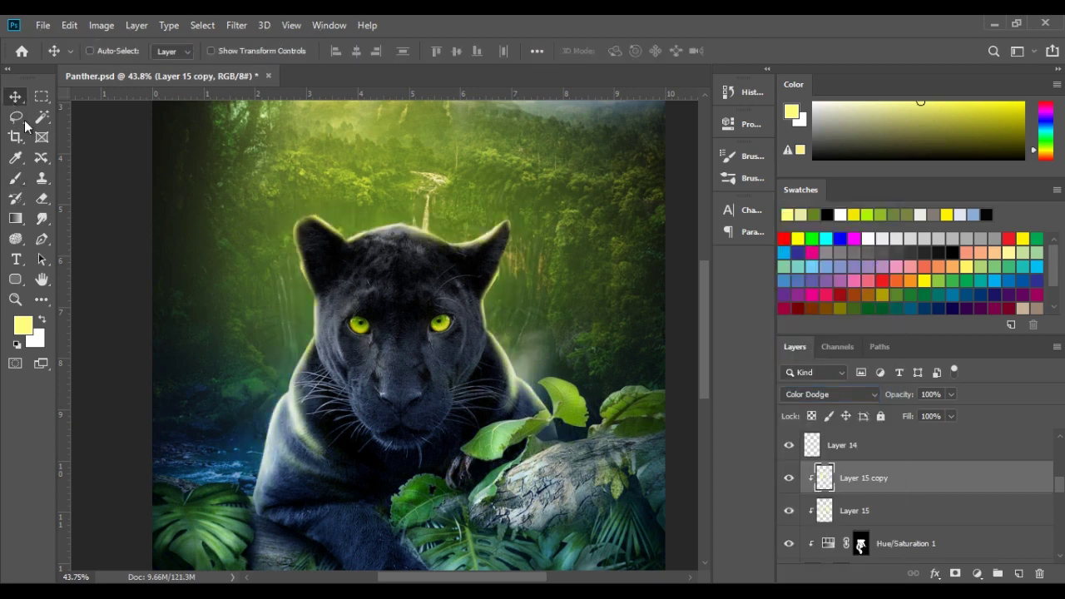
pyautogui.hotkey('ctrl', '0')
pyautogui.click(790, 480)
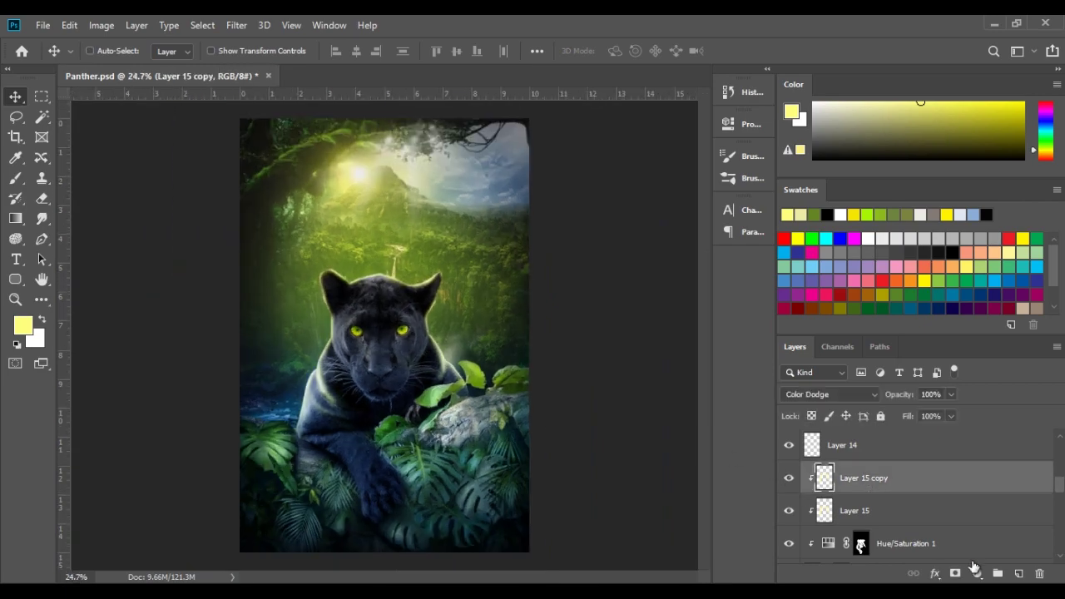
pyautogui.click(1018, 574)
pyautogui.press('b')
pyautogui.scroll(2, 357, 266)
# Sample a pale khaki colour and brighten the glow along the ear tip
pyautogui.scroll(2, 360, 276)
pyautogui.keyDown('alt'); pyautogui.click(330, 278); pyautogui.keyUp('alt')
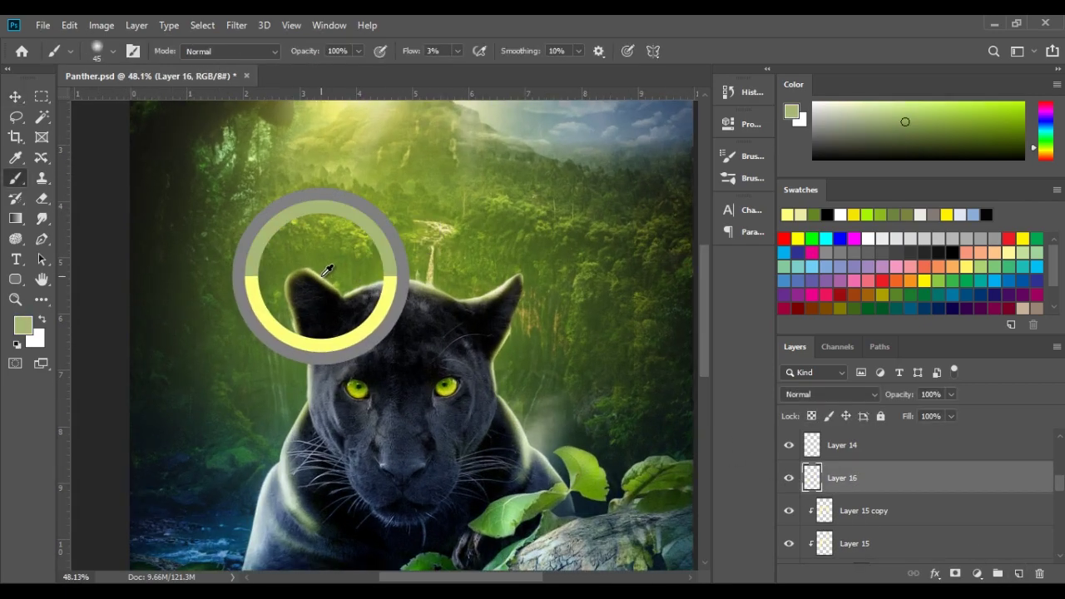
pyautogui.scroll(5, 331, 268)
pyautogui.scroll(-5, 331, 266)
pyautogui.scroll(3, 324, 274)
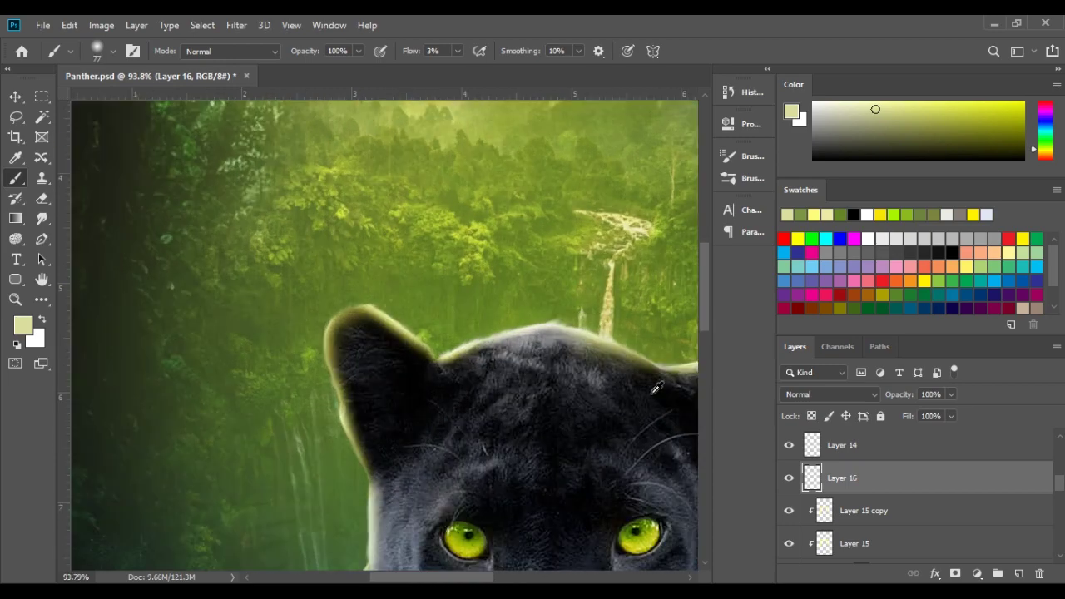
pyautogui.scroll(1, 320, 283)
pyautogui.hotkey('alt', '[')
pyautogui.press('[')
pyautogui.moveTo(345, 284); pyautogui.dragTo(363, 286)
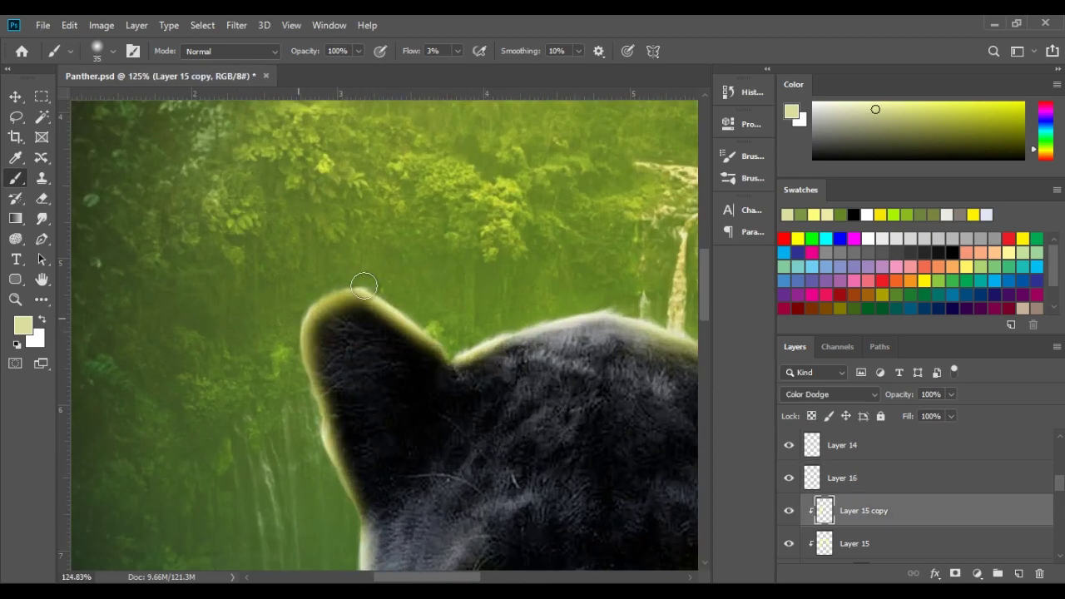
# At 20% flow on Layer 16, brighten the glow between and around the panther's ears
pyautogui.hotkey('shift', '2')
pyautogui.scroll(-3, 425, 337)
pyautogui.scroll(-1, 449, 350)
pyautogui.hotkey('alt', ']')
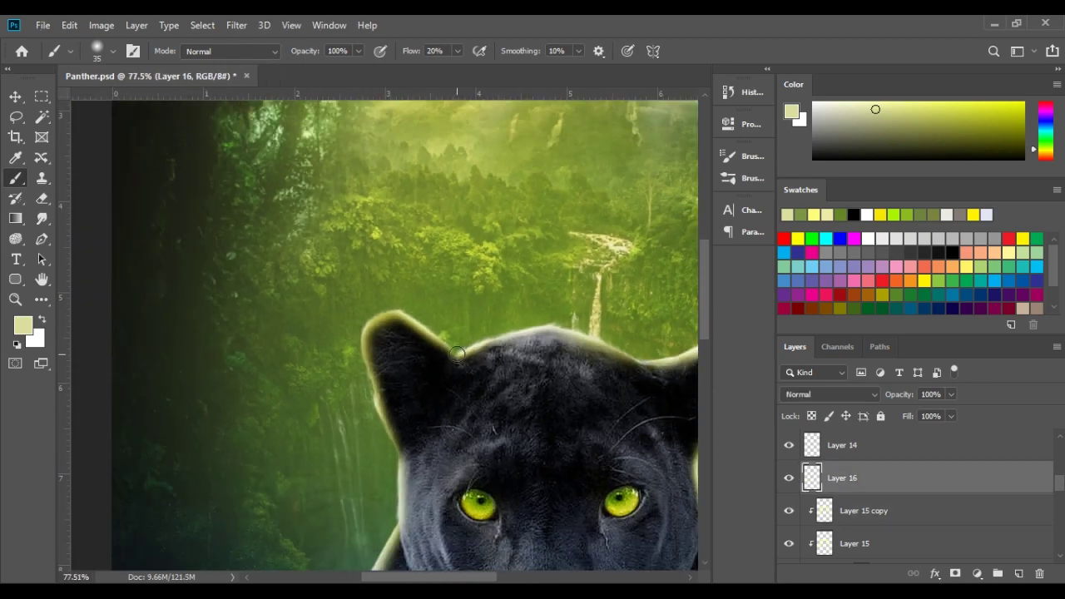
pyautogui.scroll(-2, 457, 349)
pyautogui.scroll(1, 458, 348)
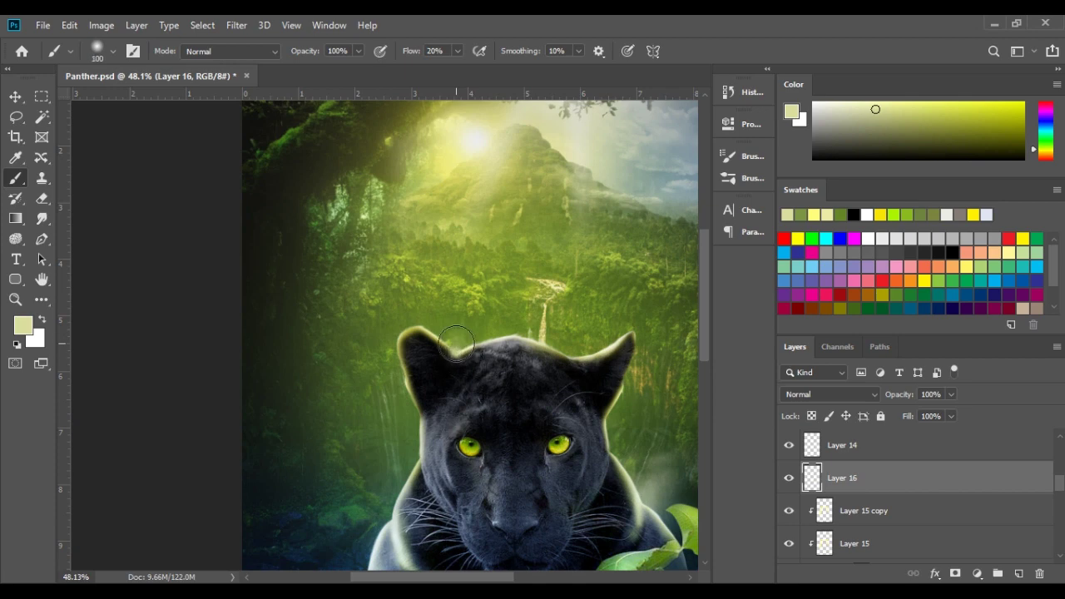
pyautogui.moveTo(456, 341); pyautogui.dragTo(466, 337)
pyautogui.press(']')
pyautogui.press(']')
pyautogui.press(']')
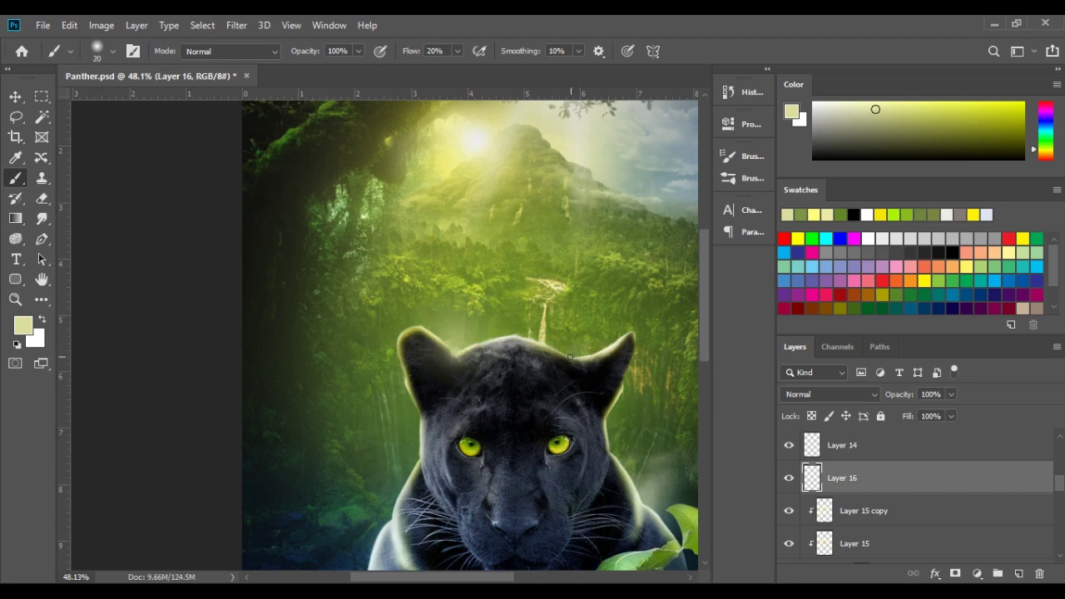
pyautogui.moveTo(575, 354); pyautogui.dragTo(599, 337)
# With a progressively larger brush, paint soft glow beside the cheek and across both shoulders
pyautogui.press(']')
pyautogui.press(']')
pyautogui.press(']')
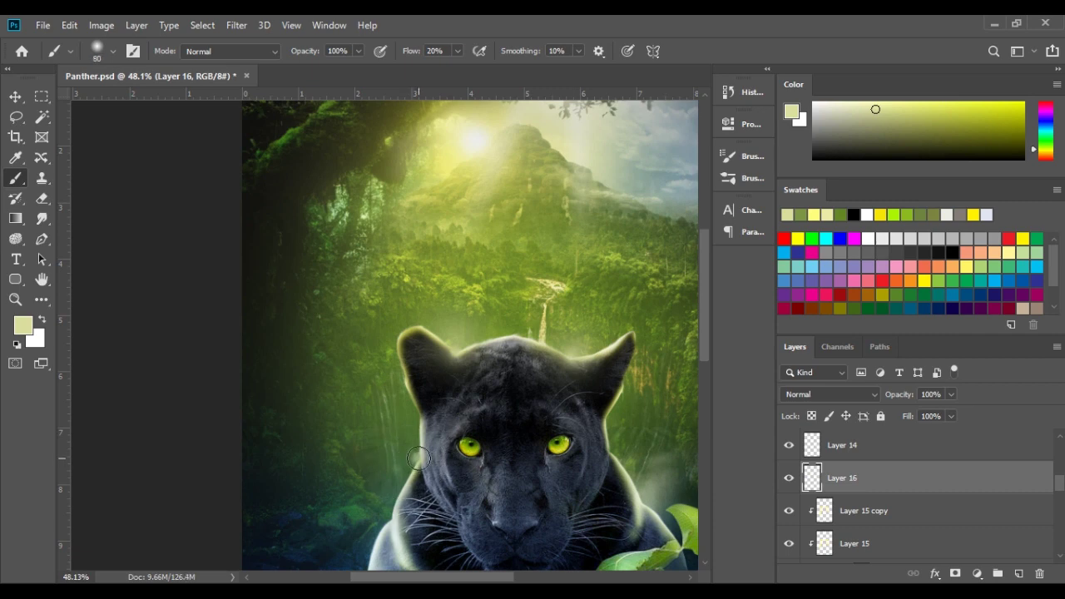
pyautogui.press(']')
pyautogui.press(']')
pyautogui.press(']')
pyautogui.moveTo(418, 457)
pyautogui.mouseDown()
pyautogui.moveTo(408, 459)
pyautogui.moveTo(416, 419)
pyautogui.mouseUp()
pyautogui.press(']')
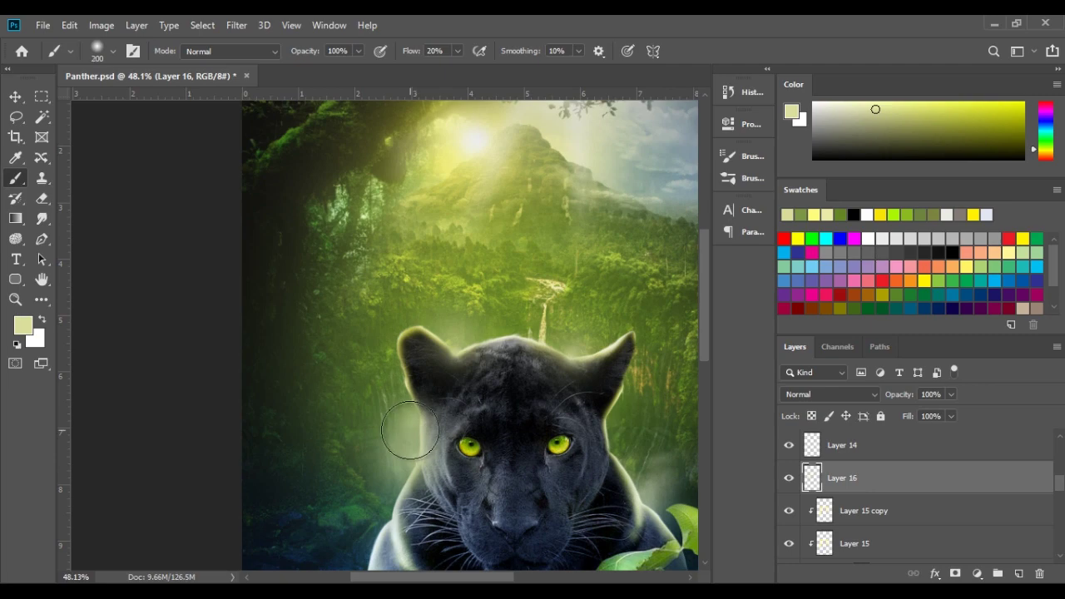
pyautogui.scroll(-3, 368, 301)
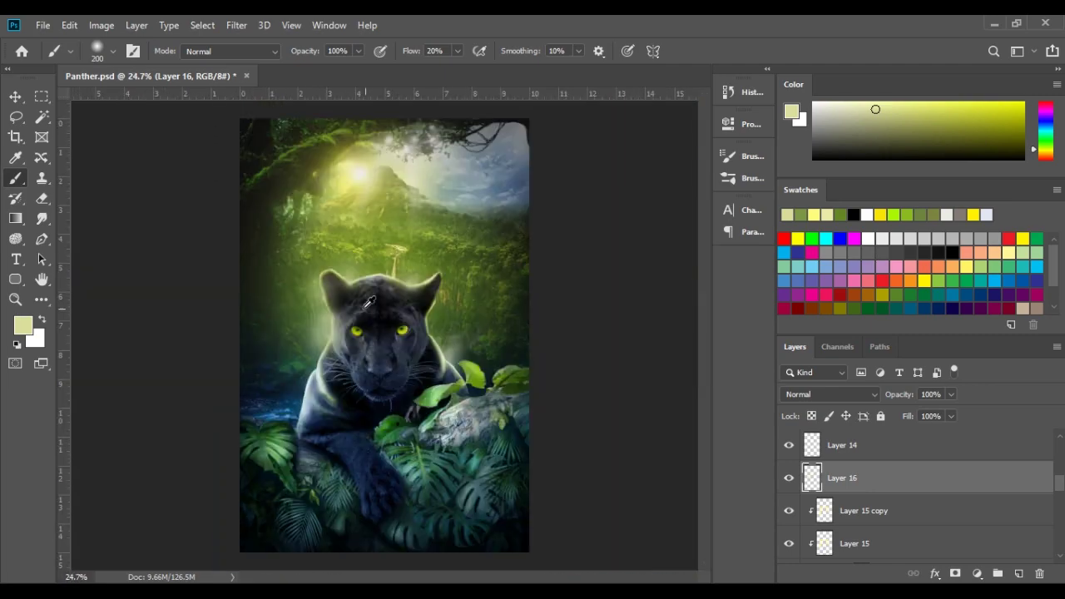
pyautogui.scroll(3, 369, 301)
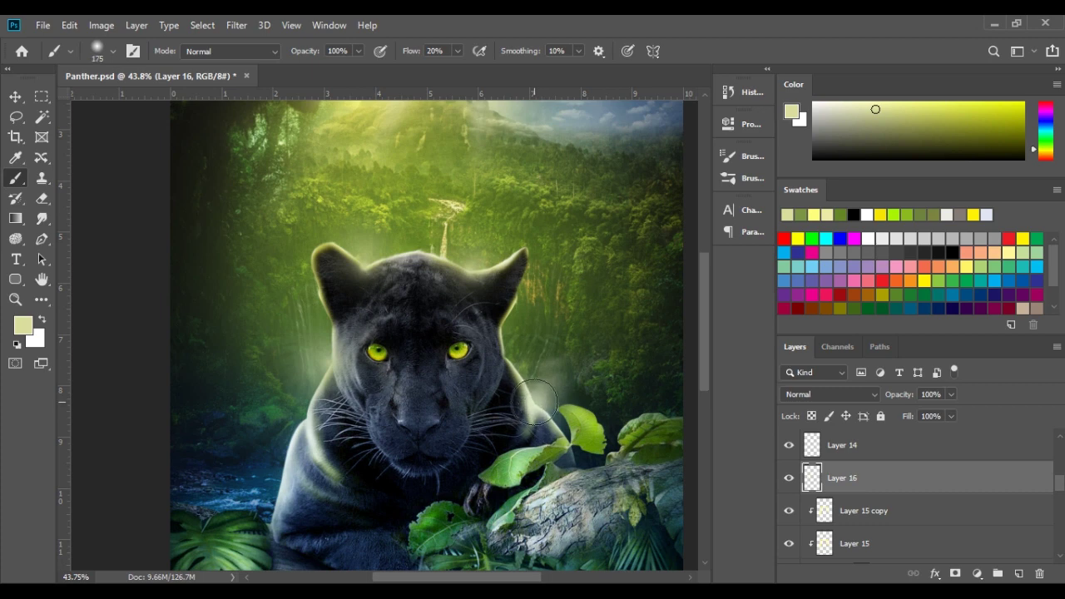
pyautogui.press(']')
pyautogui.press(']')
pyautogui.press(']')
pyautogui.click(534, 401)
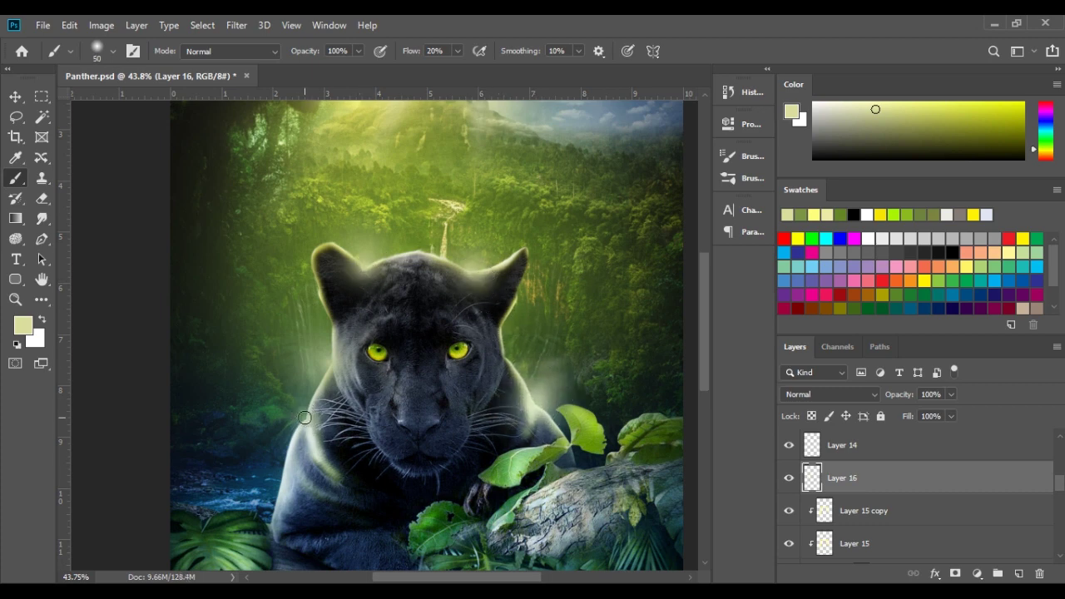
pyautogui.press(']')
pyautogui.press(']')
pyautogui.press(']')
pyautogui.moveTo(302, 450); pyautogui.dragTo(279, 520)
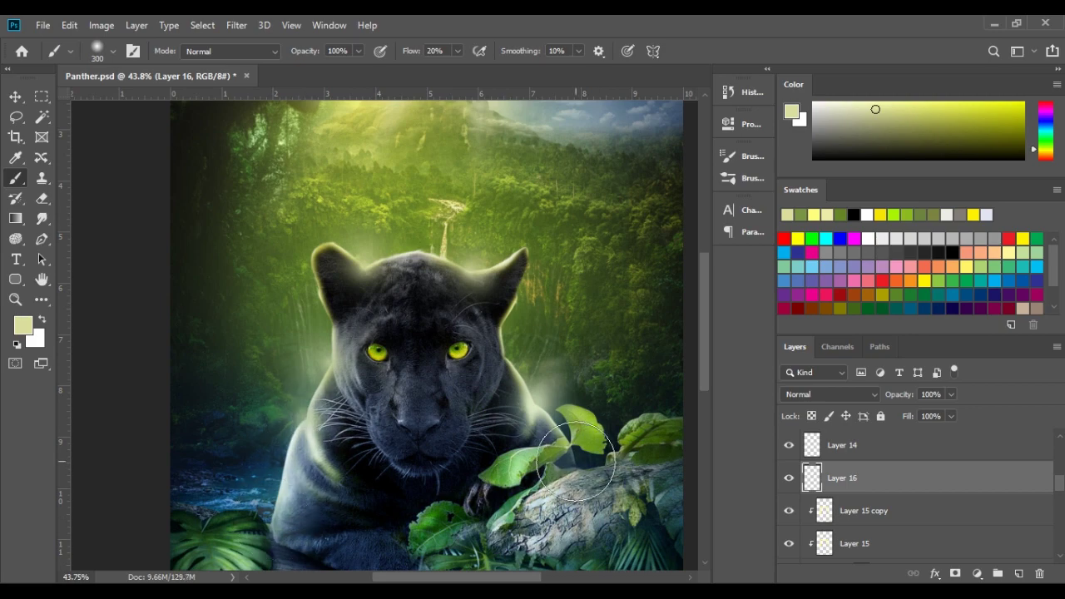
pyautogui.hotkey('ctrl', '0')
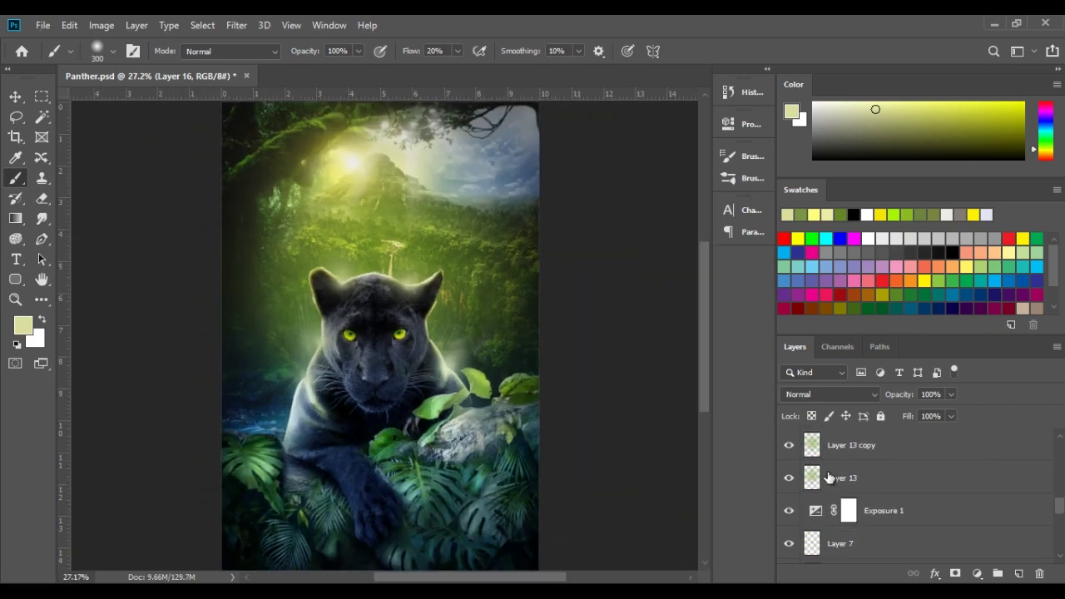
# Create a new layer and set up a roughly 262 px brush with white as the painting colour
pyautogui.click(1016, 574)
pyautogui.press(']')
pyautogui.press(']')
pyautogui.press(']')
pyautogui.scroll(-1, 358, 319)
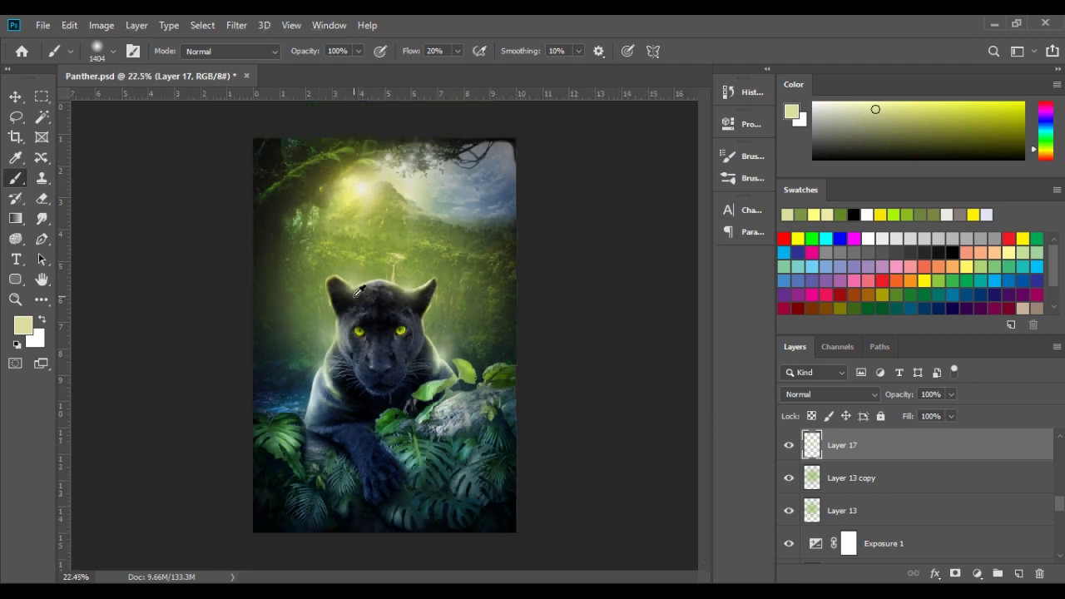
pyautogui.moveTo(418, 247)
pyautogui.mouseDown()
pyautogui.moveTo(306, 188)
pyautogui.moveTo(340, 185)
pyautogui.mouseUp()
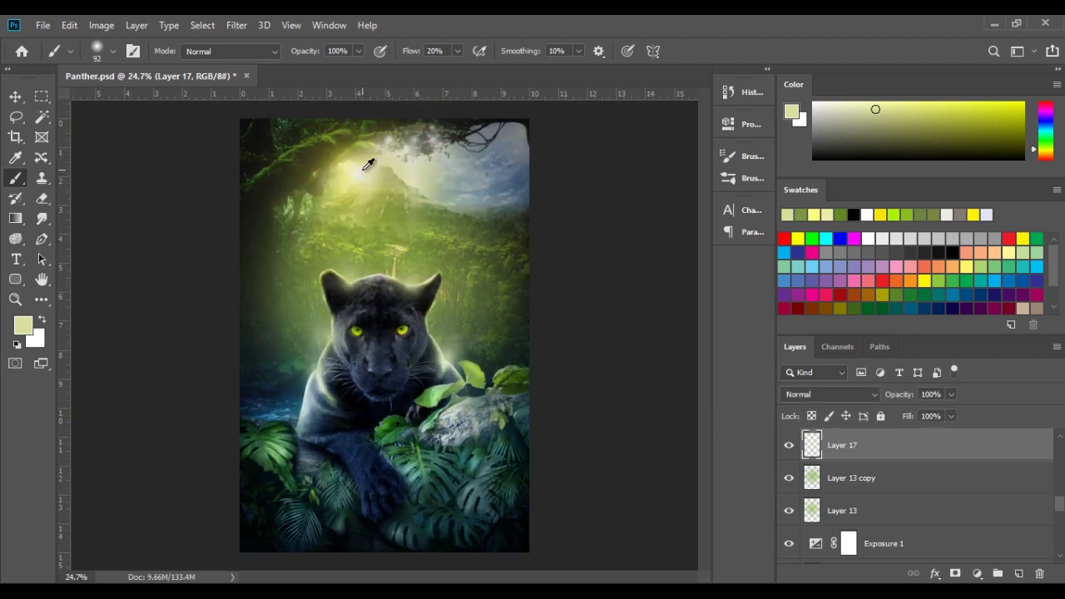
pyautogui.keyDown('alt'); pyautogui.click(364, 168); pyautogui.keyUp('alt')
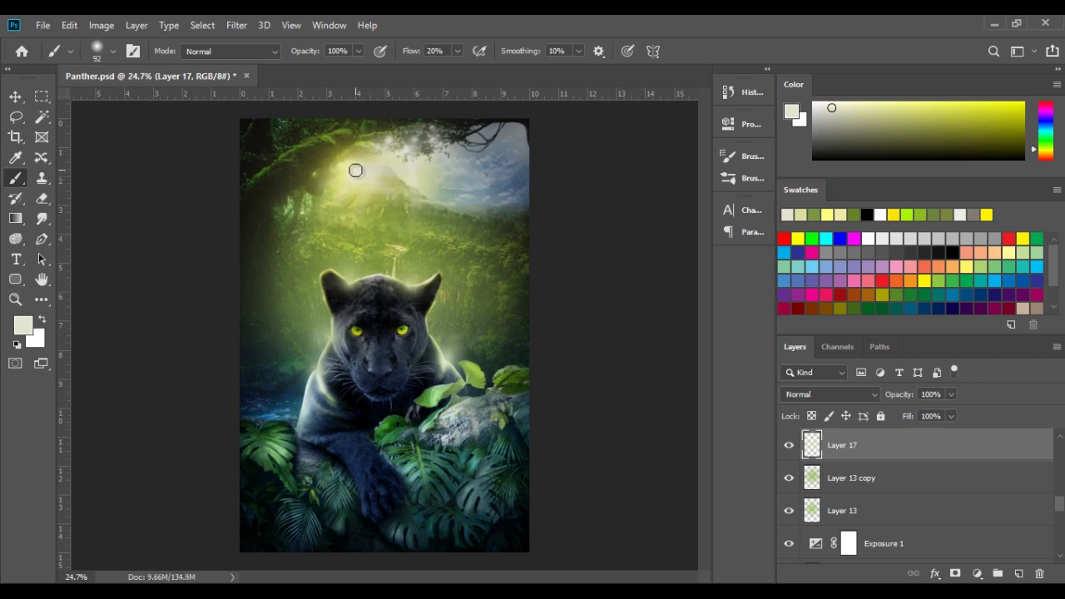
pyautogui.press('d')
pyautogui.press('x')
# Paint white light rays radiating from the sun up, left, right and down toward the panther
pyautogui.moveTo(355, 170); pyautogui.dragTo(287, 189)
pyautogui.moveTo(366, 172); pyautogui.dragTo(445, 247)
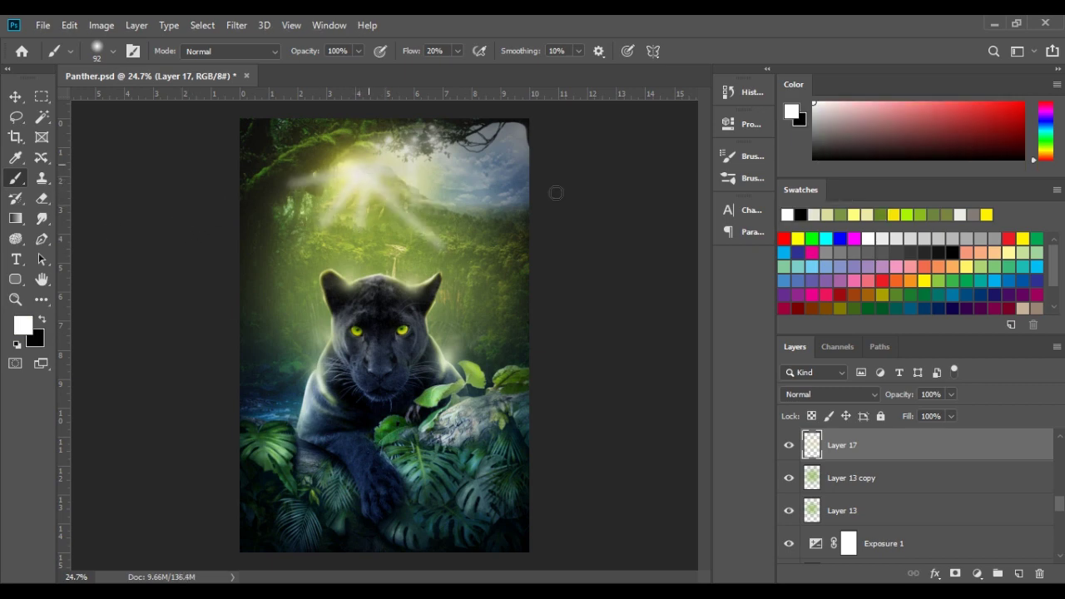
pyautogui.moveTo(366, 177); pyautogui.dragTo(279, 304)
pyautogui.moveTo(366, 179)
pyautogui.mouseDown()
pyautogui.moveTo(363, 274)
pyautogui.moveTo(487, 287)
pyautogui.mouseUp()
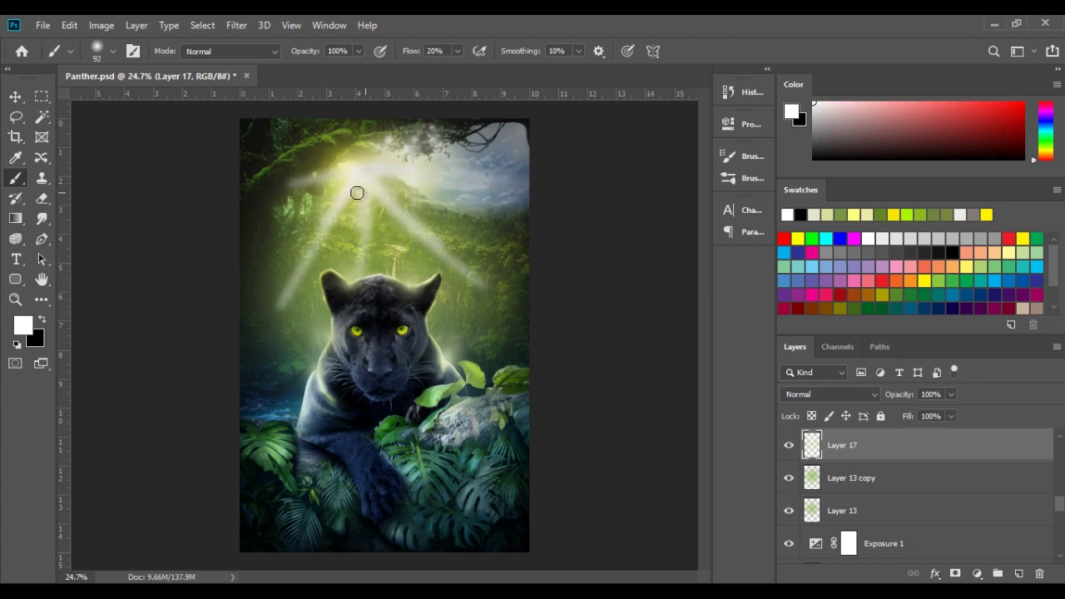
pyautogui.moveTo(357, 193)
pyautogui.mouseDown()
pyautogui.moveTo(243, 190)
pyautogui.moveTo(281, 236)
pyautogui.moveTo(243, 283)
pyautogui.mouseUp()
pyautogui.moveTo(361, 186)
pyautogui.mouseDown()
pyautogui.moveTo(366, 275)
pyautogui.moveTo(462, 245)
pyautogui.moveTo(370, 170)
pyautogui.mouseUp()
pyautogui.moveTo(370, 167)
pyautogui.mouseDown()
pyautogui.moveTo(486, 140)
pyautogui.moveTo(243, 120)
pyautogui.mouseUp()
pyautogui.moveTo(359, 155); pyautogui.dragTo(356, 121)
pyautogui.moveTo(357, 171); pyautogui.dragTo(241, 181)
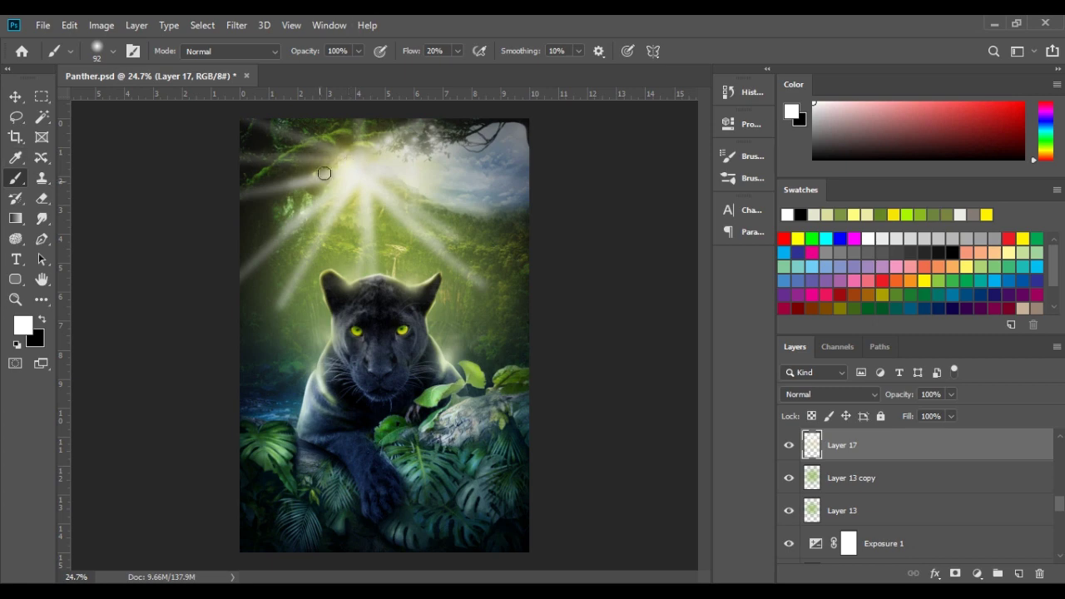
pyautogui.moveTo(348, 187); pyautogui.dragTo(246, 354)
pyautogui.moveTo(332, 166); pyautogui.dragTo(242, 245)
pyautogui.moveTo(363, 195); pyautogui.dragTo(511, 320)
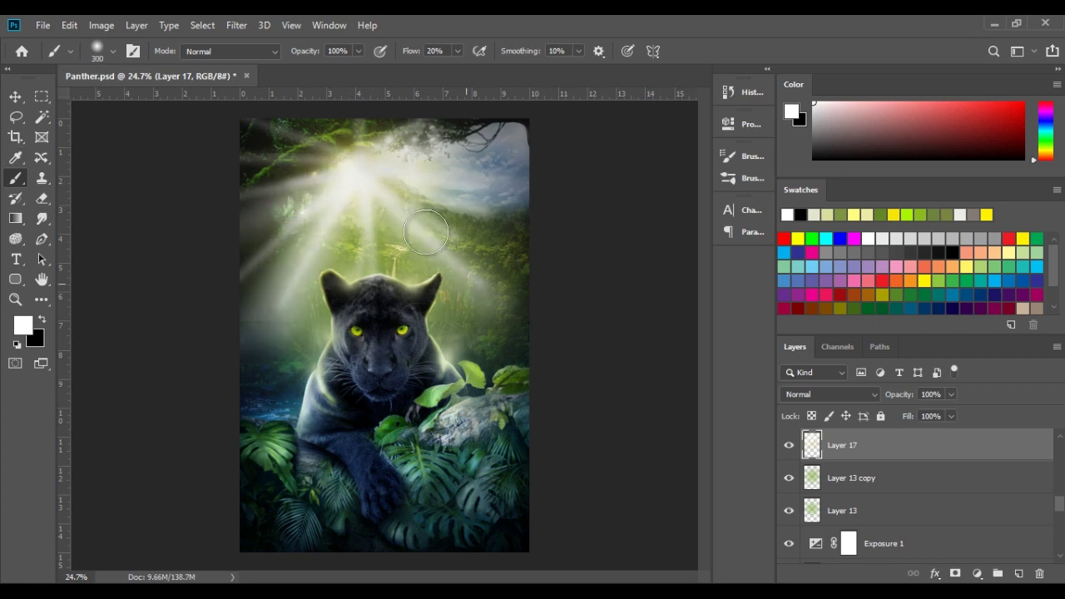
pyautogui.moveTo(381, 179); pyautogui.dragTo(524, 254)
# Apply a strong Gaussian Blur to the light-ray layer
pyautogui.click(237, 25)
pyautogui.click(466, 275)
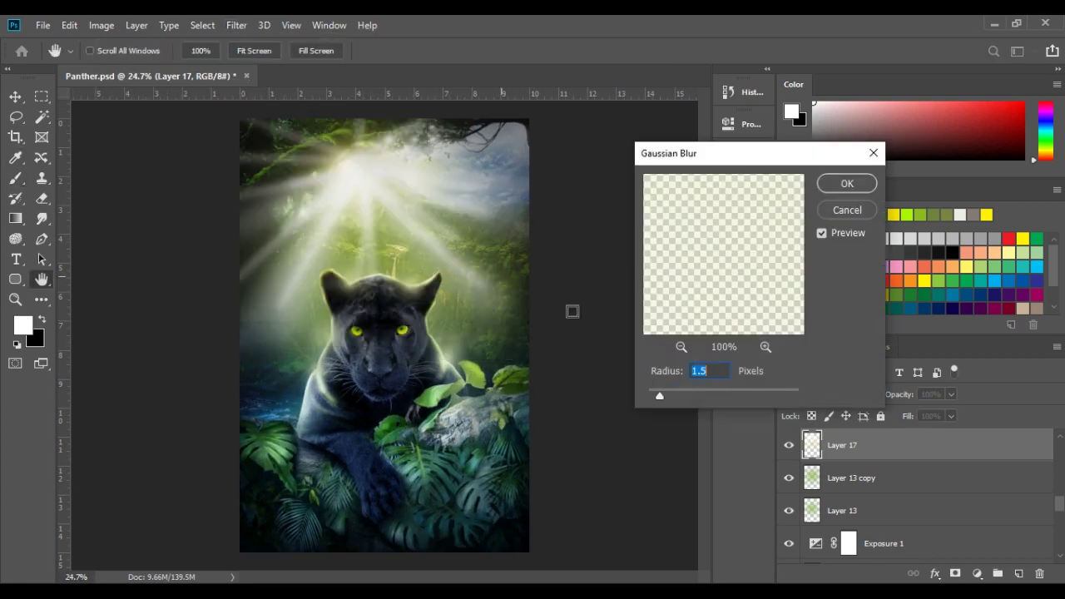
pyautogui.moveTo(658, 390); pyautogui.dragTo(730, 394)
pyautogui.click(842, 184)
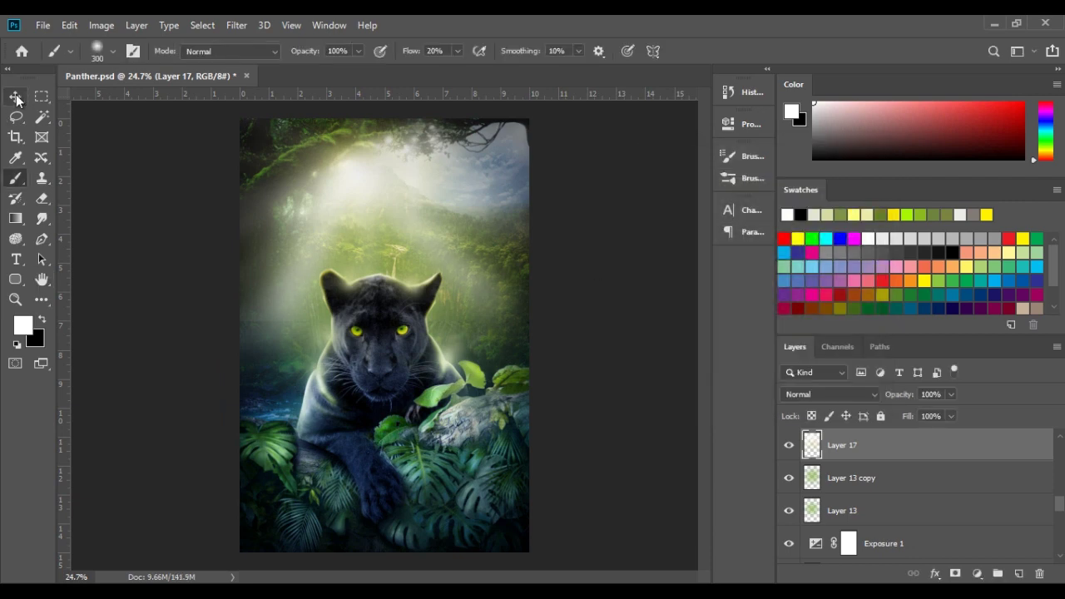
# Blend the light-ray layer as Overlay and toggle its visibility to compare
pyautogui.press('v')
pyautogui.click(811, 393)
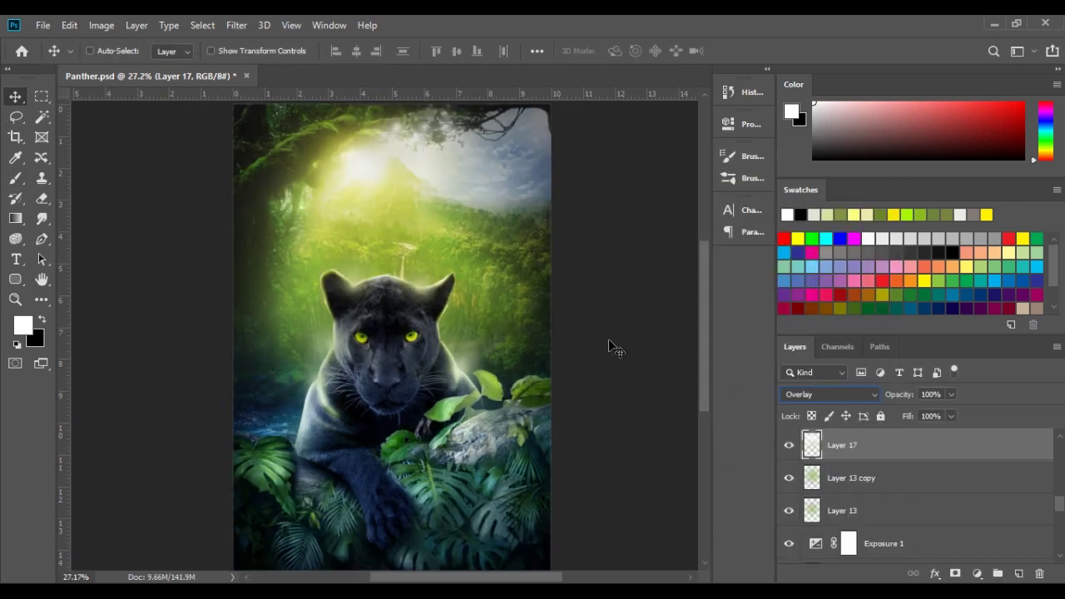
pyautogui.click(789, 445)
pyautogui.click(789, 445)
pyautogui.hotkey('ctrl', '-')
pyautogui.hotkey('ctrl', '+')
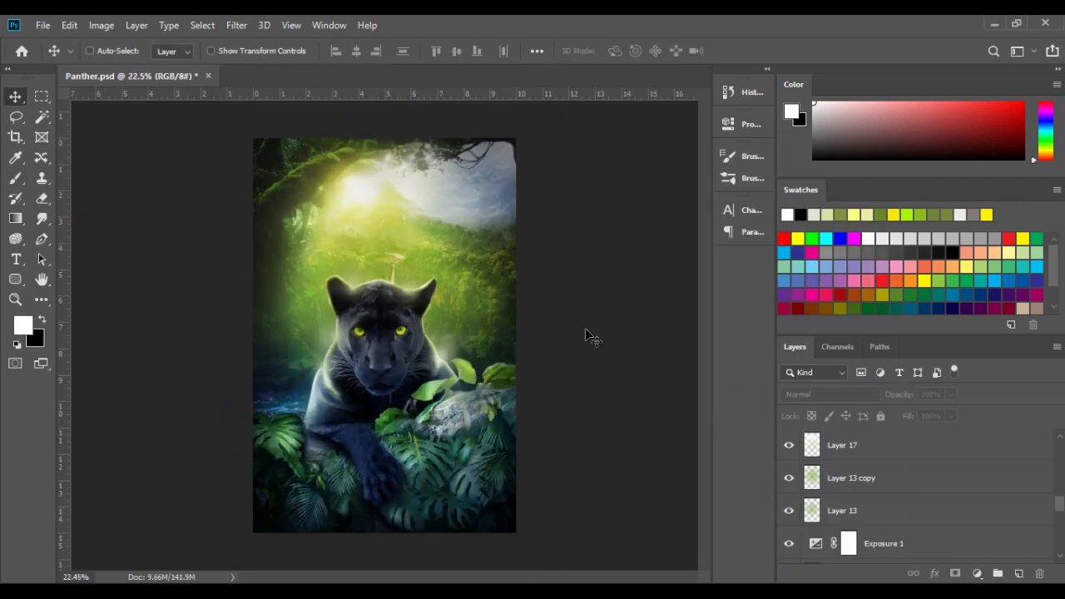
pyautogui.click(789, 445)
# Lower the light-ray layer's opacity to 12%, then select the WM_Jungle-Mist-min layer
pyautogui.click(840, 445)
pyautogui.moveTo(883, 394); pyautogui.dragTo(828, 394)
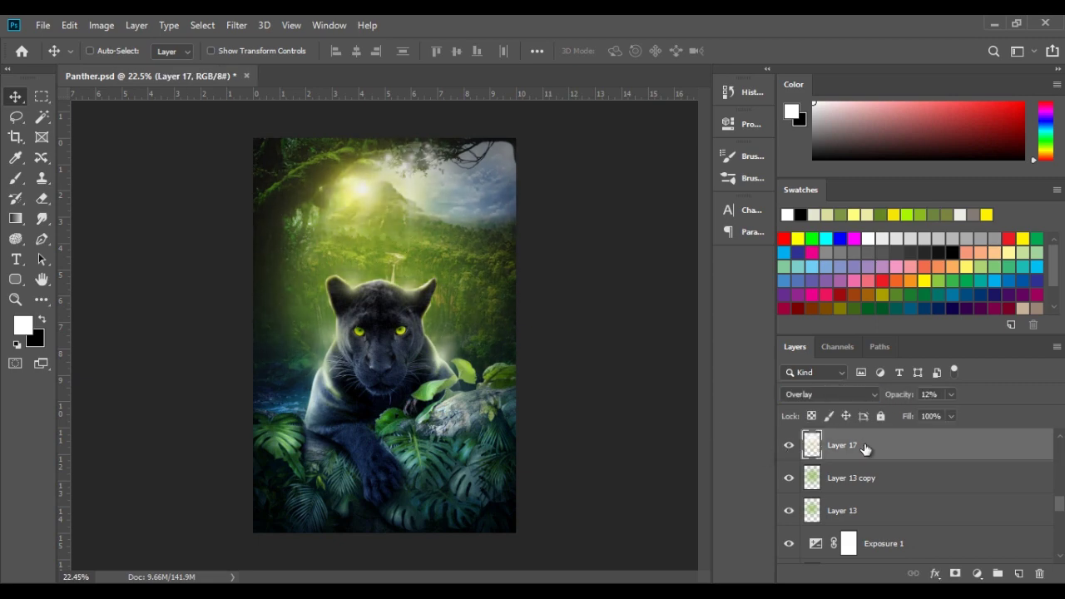
pyautogui.scroll(-2, 865, 479)
pyautogui.scroll(-2, 865, 480)
pyautogui.click(898, 510)
# Add an Exposure adjustment above the jungle mist, try exposure -0.11 and gamma 0.60, then delete it
pyautogui.click(977, 573)
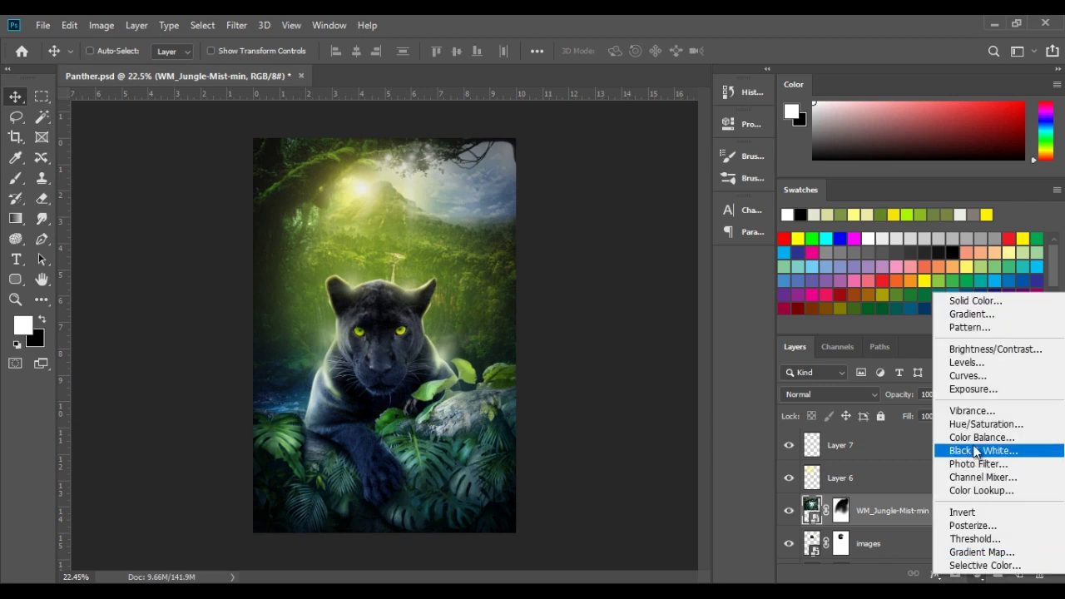
pyautogui.click(972, 388)
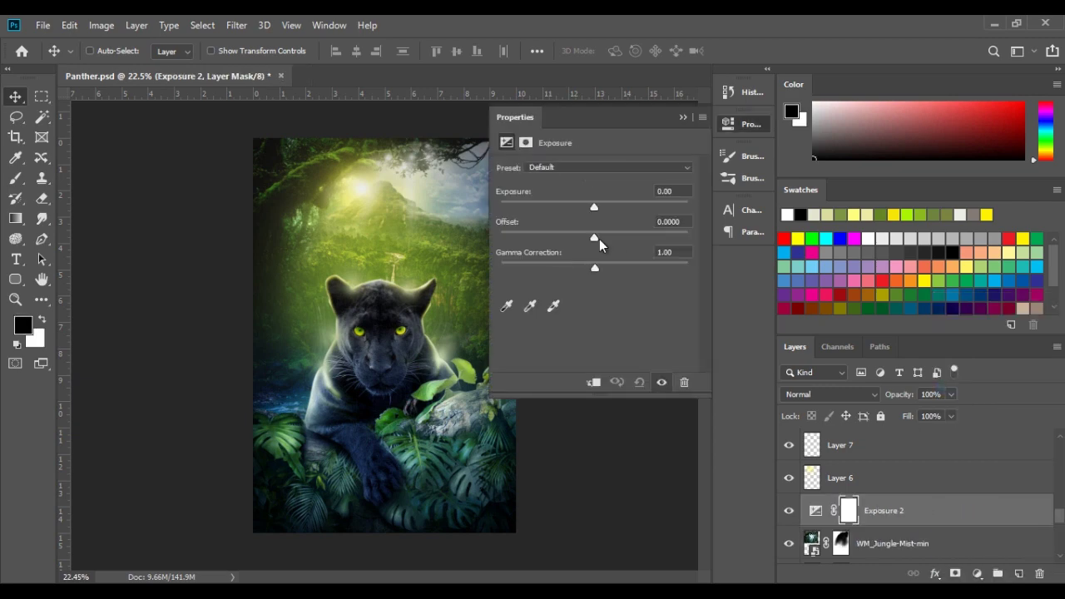
pyautogui.moveTo(596, 237)
pyautogui.mouseDown()
pyautogui.moveTo(568, 237)
pyautogui.moveTo(636, 237)
pyautogui.mouseUp()
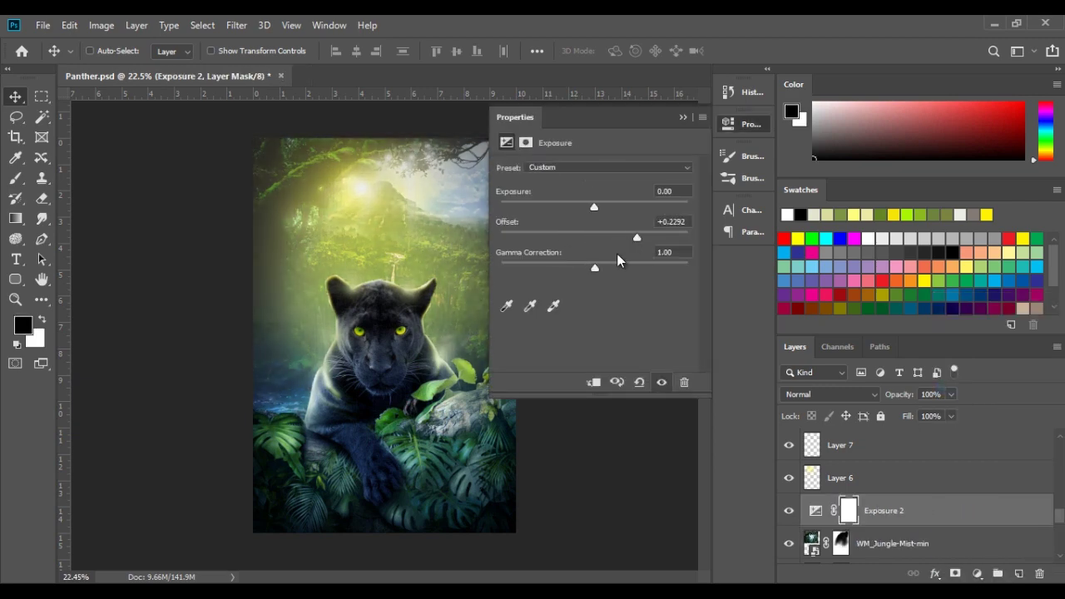
pyautogui.moveTo(612, 274); pyautogui.dragTo(648, 276)
pyautogui.moveTo(594, 206); pyautogui.dragTo(593, 206)
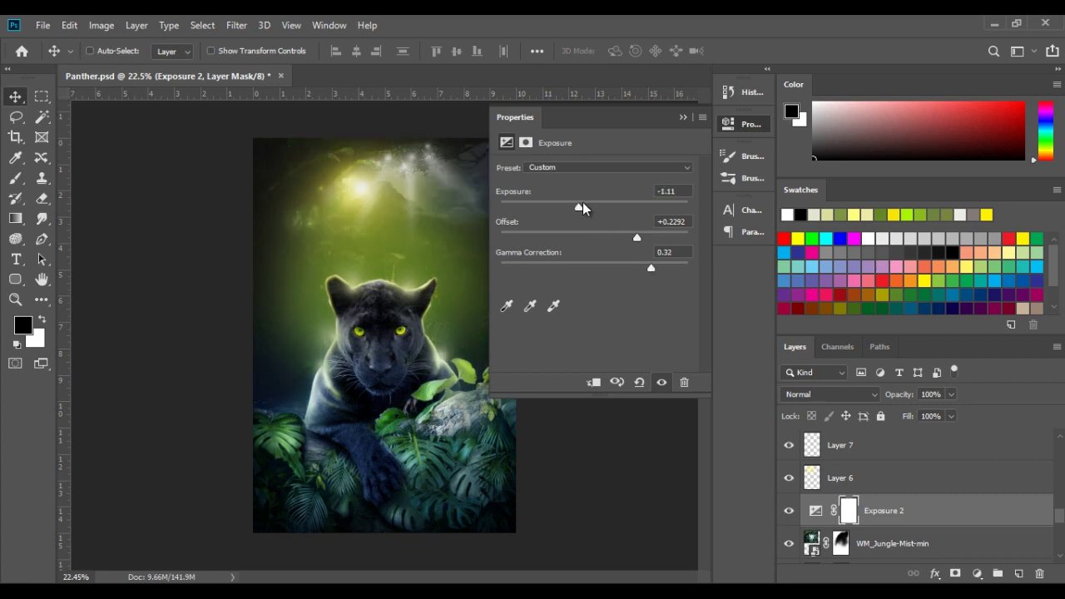
pyautogui.moveTo(651, 268); pyautogui.dragTo(625, 268)
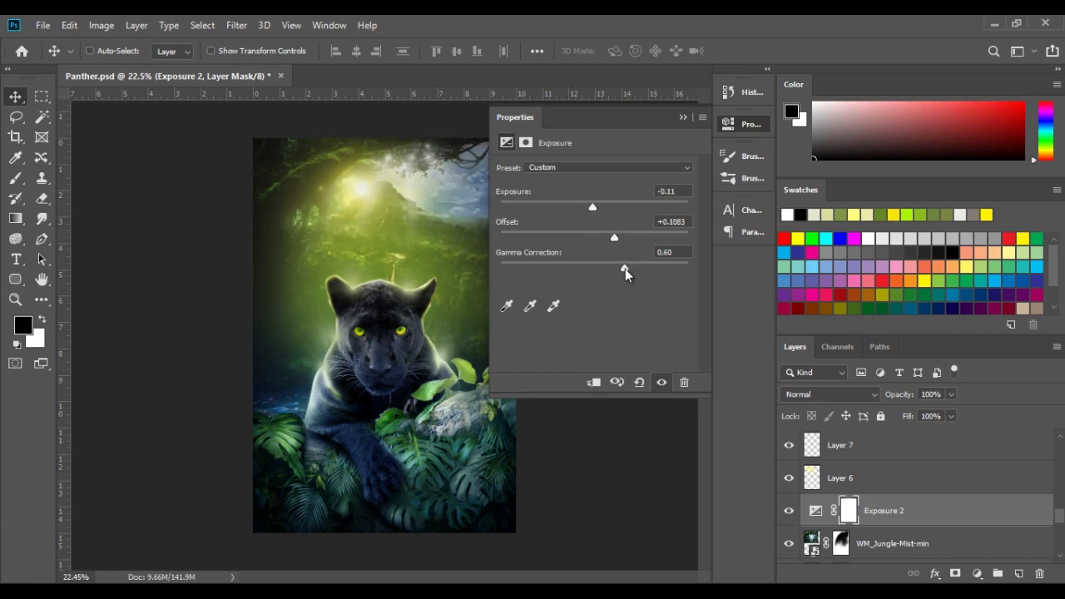
pyautogui.click(745, 123)
pyautogui.click(789, 510)
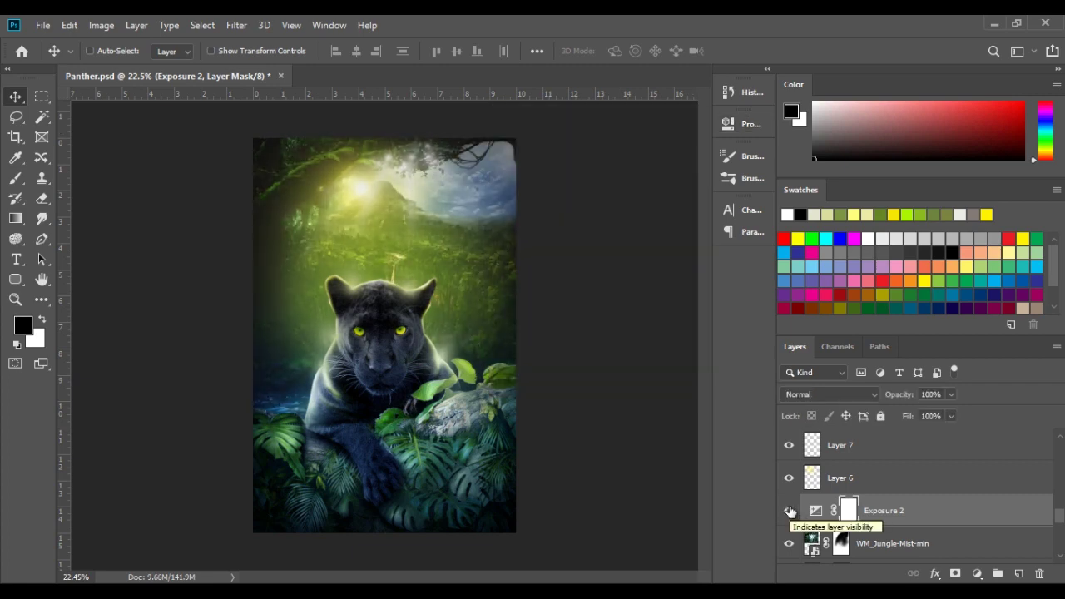
pyautogui.click(789, 510)
pyautogui.press('Delete')
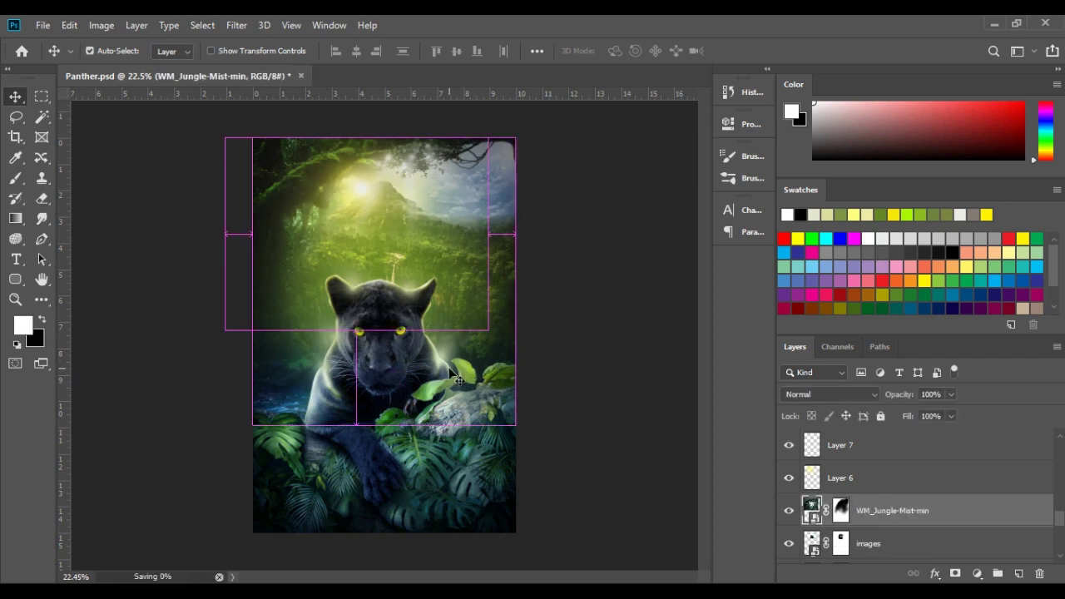
# Drag the dragonfly PNG onto the canvas and shrink it into the bottom-left corner
pyautogui.scroll(2, 363, 329)
pyautogui.scroll(-1, 363, 329)
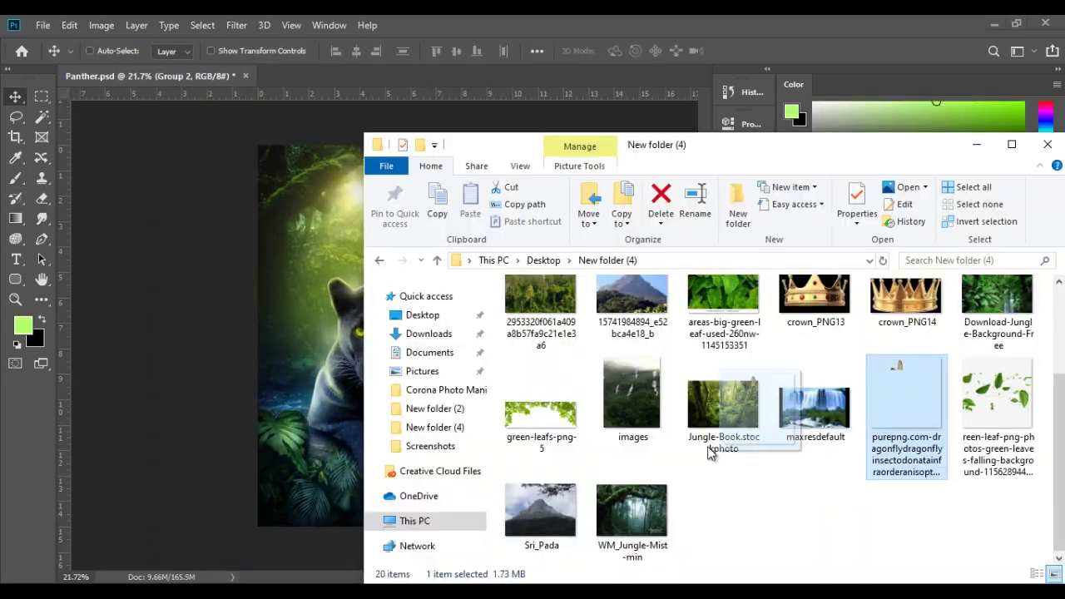
pyautogui.moveTo(711, 451); pyautogui.dragTo(383, 333)
pyautogui.moveTo(511, 205); pyautogui.dragTo(309, 411)
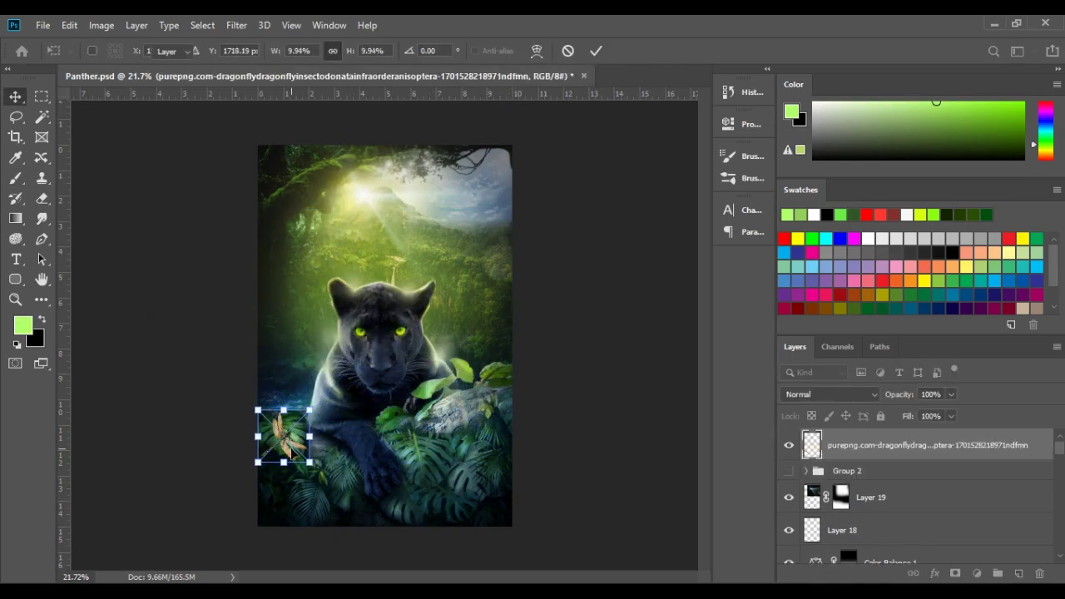
# Commit the dragonfly's placement and transform
pyautogui.press('Return')
pyautogui.scroll(5, 283, 437)
pyautogui.scroll(-4, 283, 437)
pyautogui.rightClick(820, 449)
pyautogui.press('Escape')
pyautogui.hotkey('ctrl', 't')
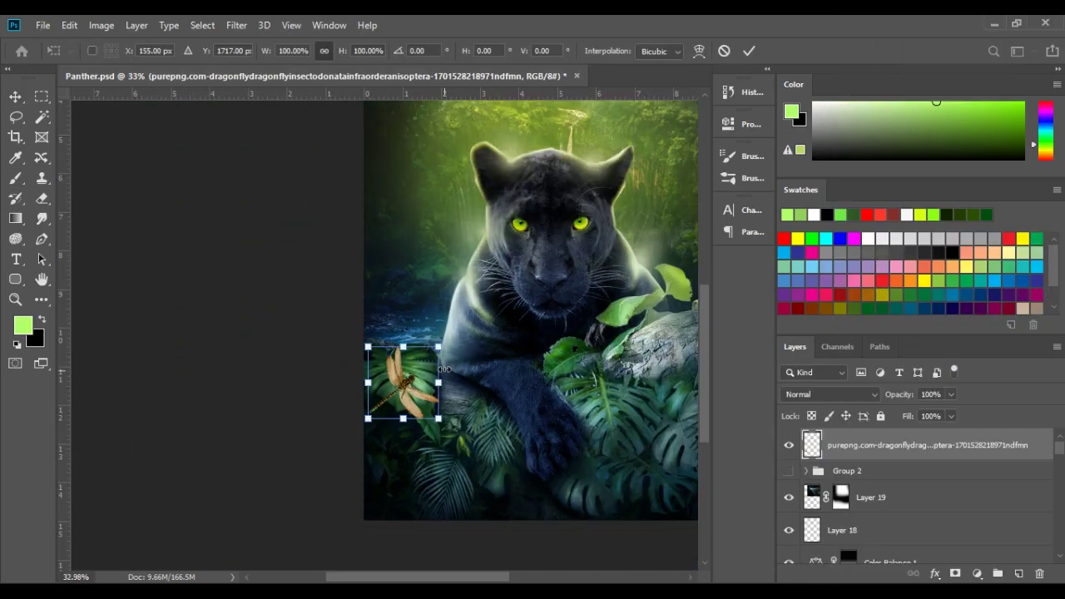
pyautogui.press('Return')
# Paint a soft green glow over the dragonfly on a new layer set to Screen blend mode
pyautogui.click(1019, 573)
pyautogui.press('b')
pyautogui.scroll(3, 428, 406)
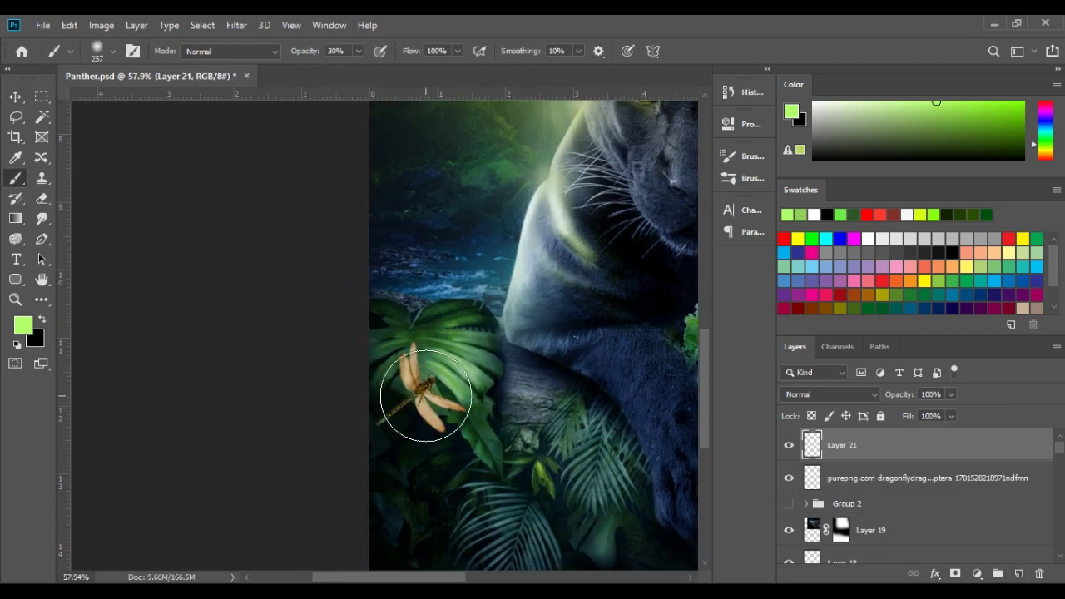
pyautogui.click(425, 395)
pyautogui.click(829, 394)
pyautogui.click(807, 311)
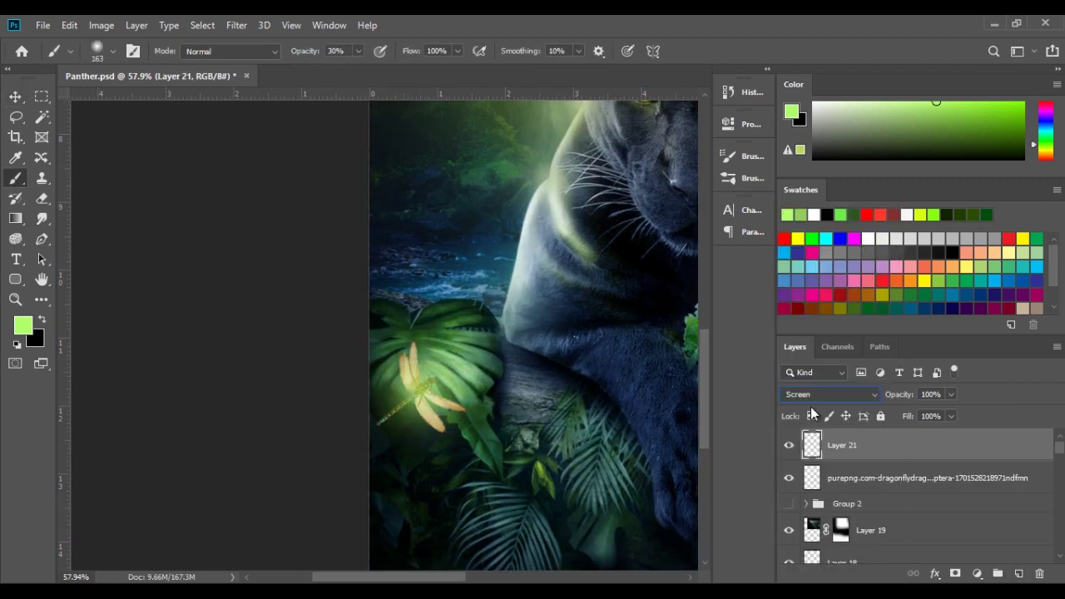
# Lower the glow's Hue/Saturation lightness to -39
pyautogui.click(1020, 574)
pyautogui.hotkey('ctrl', 'z')
pyautogui.hotkey('ctrl', 'u')
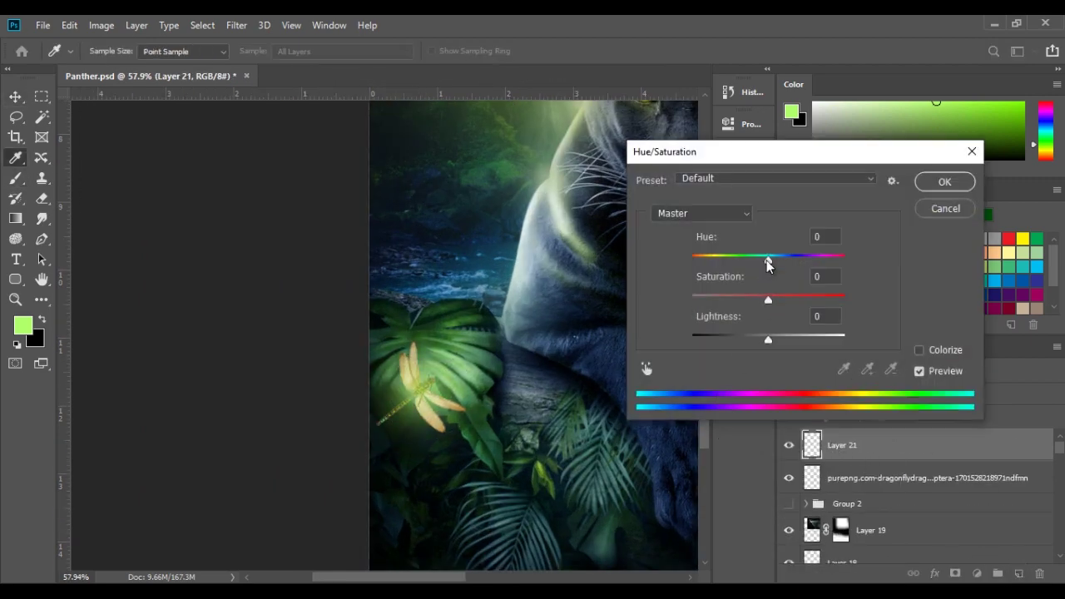
pyautogui.moveTo(770, 345); pyautogui.dragTo(740, 347)
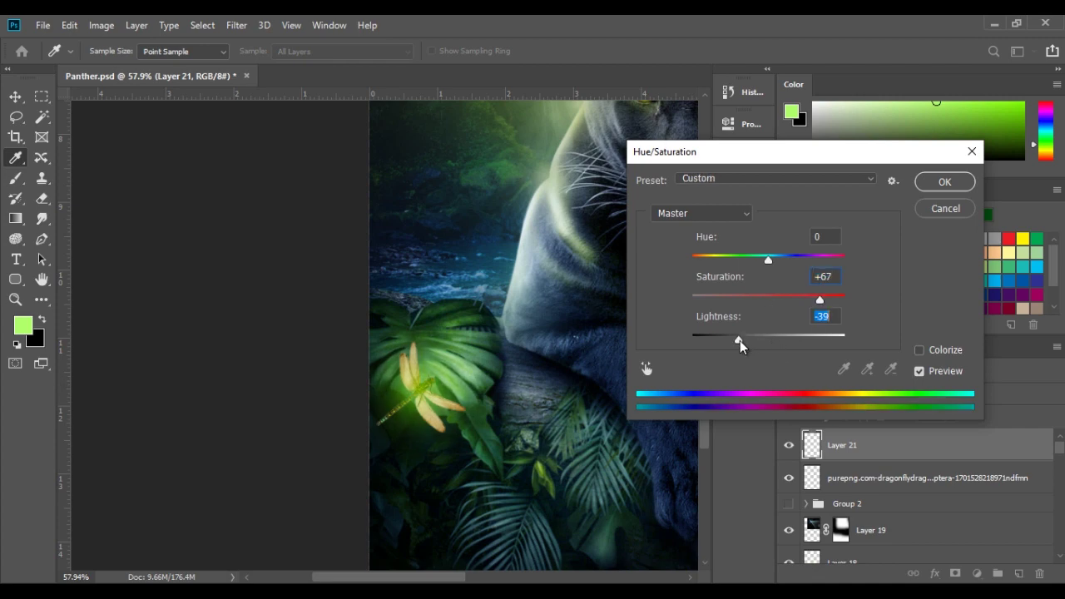
pyautogui.click(944, 182)
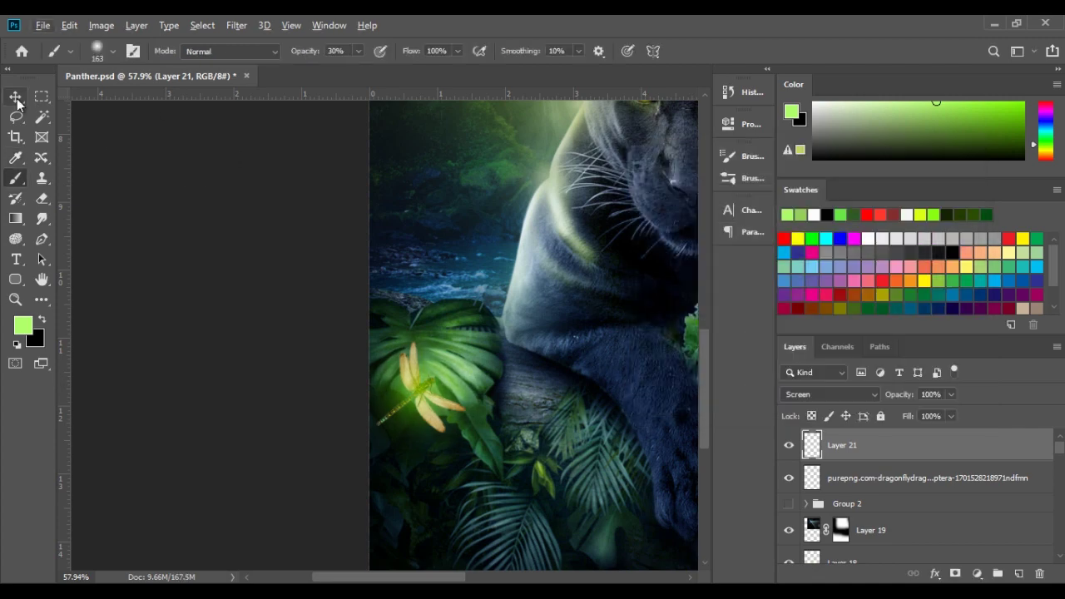
# Group the dragonfly and its glow layer into Group 3 and fit the image in view
pyautogui.click(14, 97)
pyautogui.keyDown('shift'); pyautogui.click(840, 478); pyautogui.keyUp('shift')
pyautogui.hotkey('ctrl', 'g')
pyautogui.hotkey('ctrl', '0')
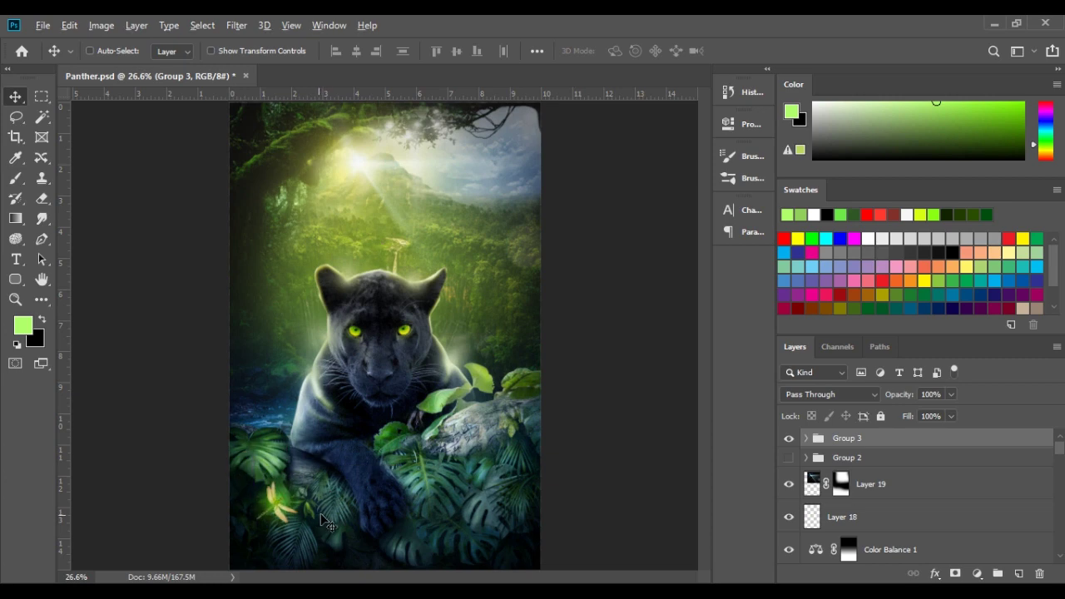
# Duplicate the glowing dragonfly group and scatter copies across the leaves, rotating one about 47 degrees
pyautogui.hotkey('ctrl', 'alt', 't')
pyautogui.moveTo(327, 522)
pyautogui.mouseDown()
pyautogui.moveTo(486, 499)
pyautogui.moveTo(432, 536)
pyautogui.mouseUp()
pyautogui.press('Return')
pyautogui.moveTo(472, 482)
pyautogui.mouseDown()
pyautogui.moveTo(546, 356)
pyautogui.moveTo(475, 285)
pyautogui.mouseUp()
pyautogui.hotkey('ctrl', 't')
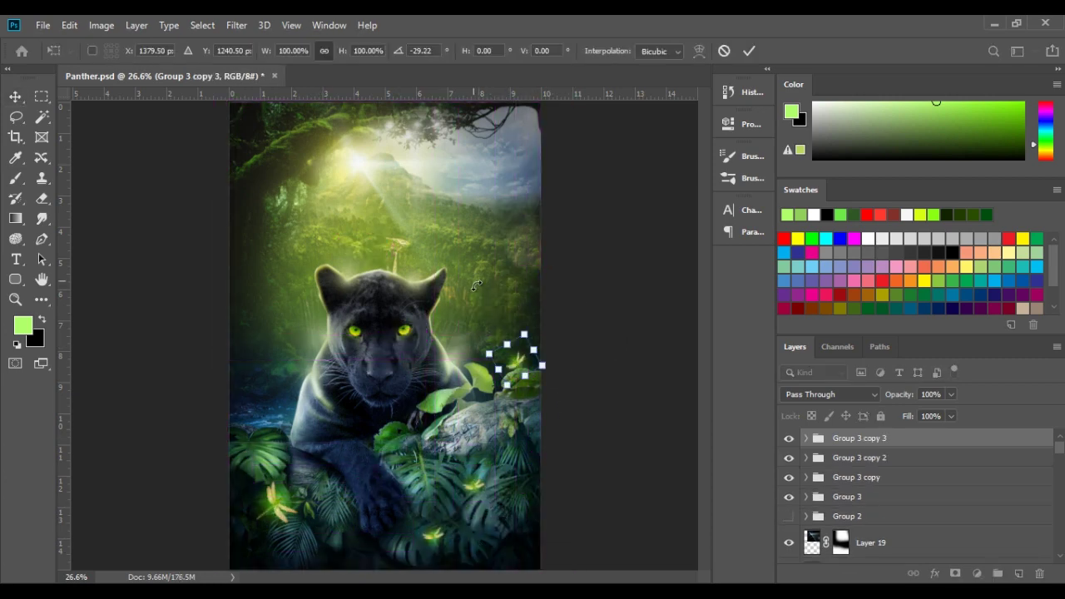
pyautogui.press('Return')
pyautogui.moveTo(516, 358)
pyautogui.mouseDown()
pyautogui.moveTo(508, 532)
pyautogui.moveTo(252, 453)
pyautogui.mouseUp()
pyautogui.hotkey('ctrl', 't')
pyautogui.moveTo(326, 375); pyautogui.dragTo(360, 449)
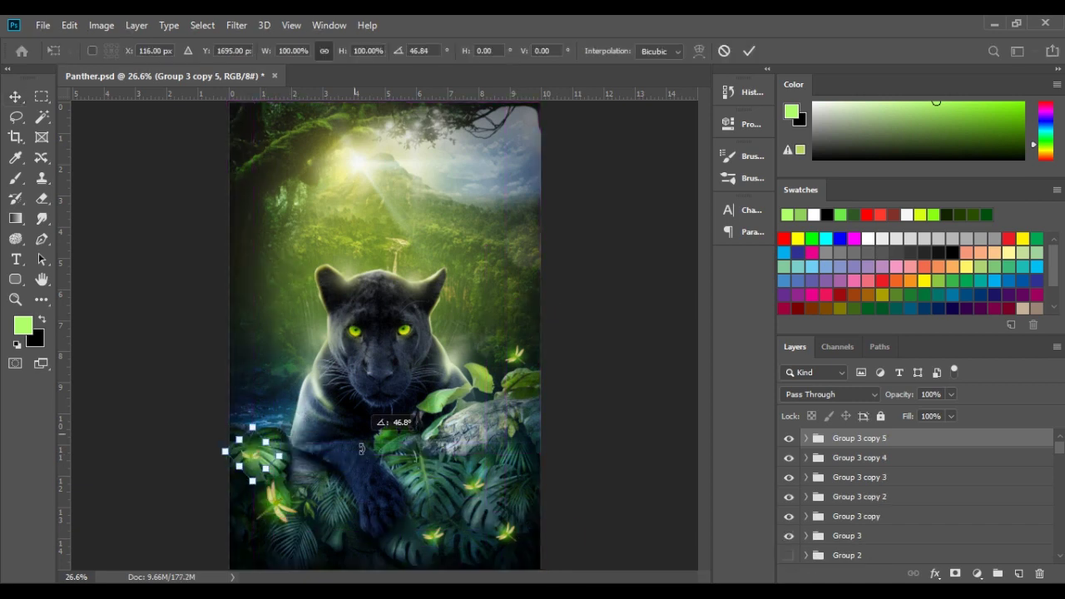
pyautogui.press('Return')
# Move another dragonfly copy to the lower middle, merge it, and apply a 6.4 px Gaussian Blur
pyautogui.hotkey('ctrl', 't')
pyautogui.press('Return')
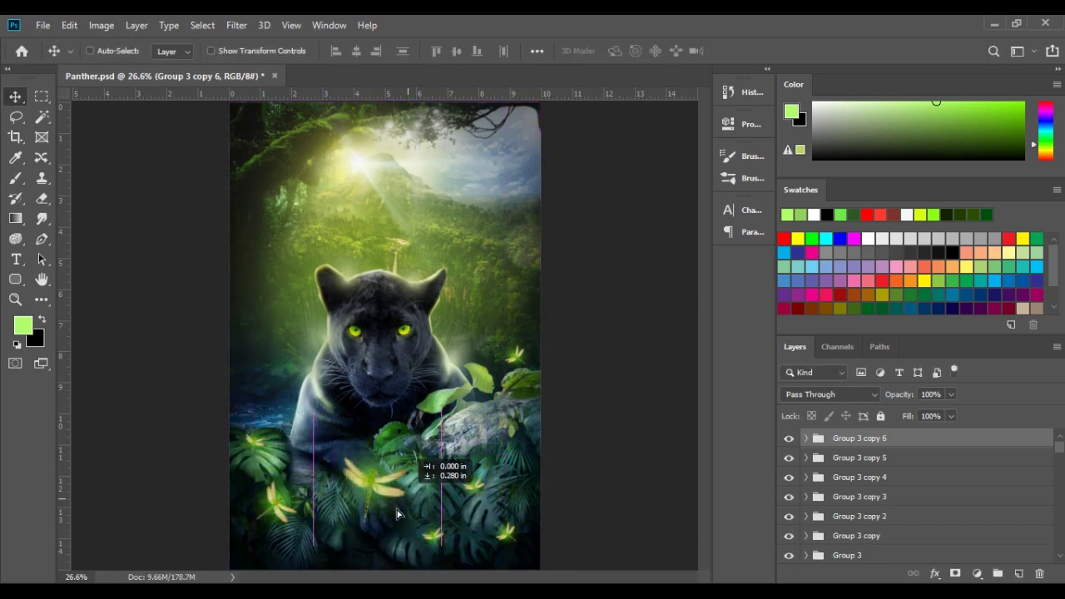
pyautogui.moveTo(432, 462); pyautogui.dragTo(312, 507)
pyautogui.click(236, 25)
pyautogui.press('Escape')
pyautogui.hotkey('ctrl', 'e')
pyautogui.click(236, 25)
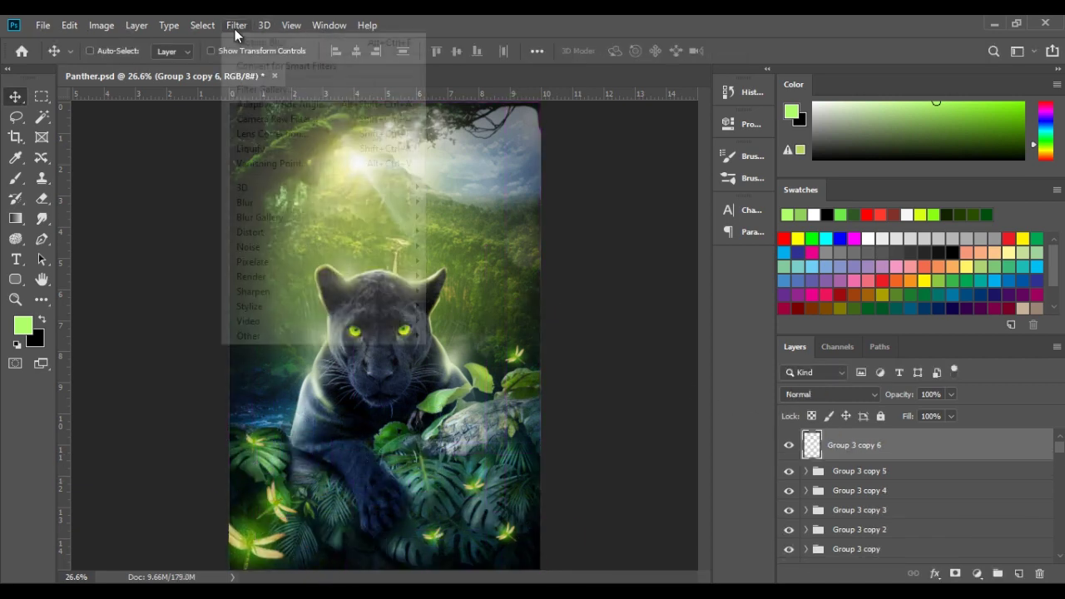
pyautogui.click(458, 273)
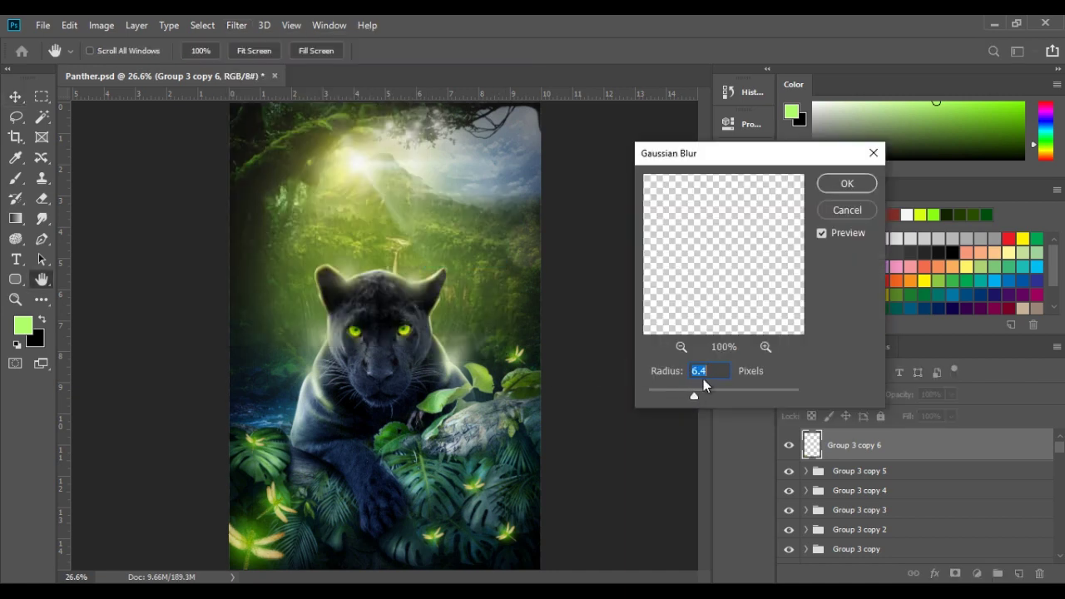
pyautogui.press('Return')
# Duplicate the blurred dragonfly and enlarge the copies as foreground bokeh at the right and left
pyautogui.hotkey('ctrl', 'j')
pyautogui.moveTo(274, 466); pyautogui.dragTo(534, 374)
pyautogui.hotkey('ctrl', 't')
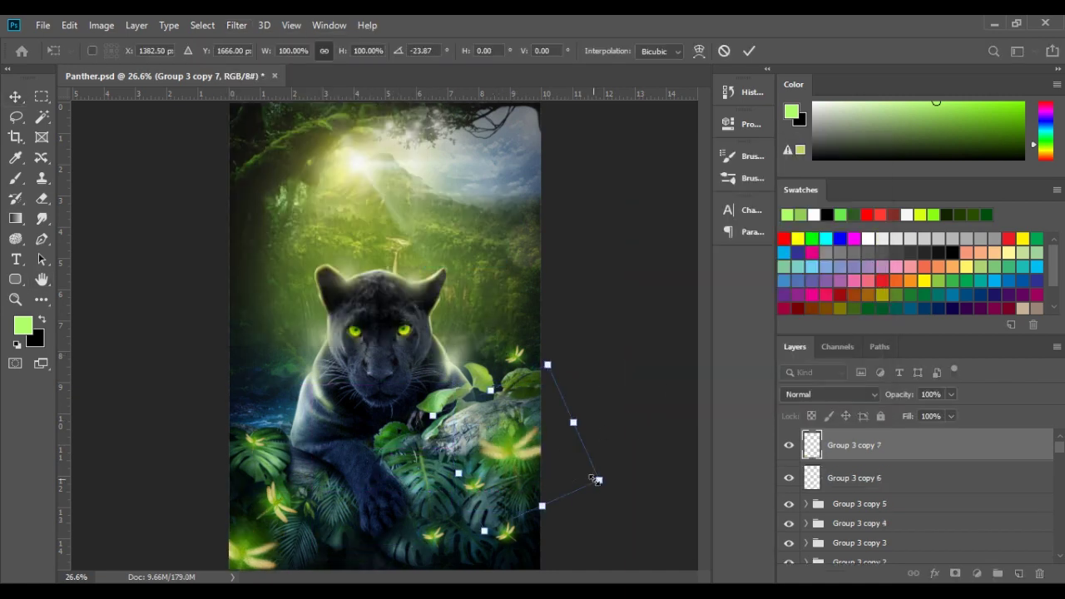
pyautogui.moveTo(597, 477); pyautogui.dragTo(687, 463)
pyautogui.press('Return')
pyautogui.moveTo(549, 495)
pyautogui.mouseDown()
pyautogui.moveTo(241, 424)
pyautogui.moveTo(306, 308)
pyautogui.moveTo(277, 506)
pyautogui.moveTo(285, 383)
pyautogui.mouseUp()
pyautogui.hotkey('ctrl', 'j')
pyautogui.hotkey('ctrl', 't')
pyautogui.press('Return')
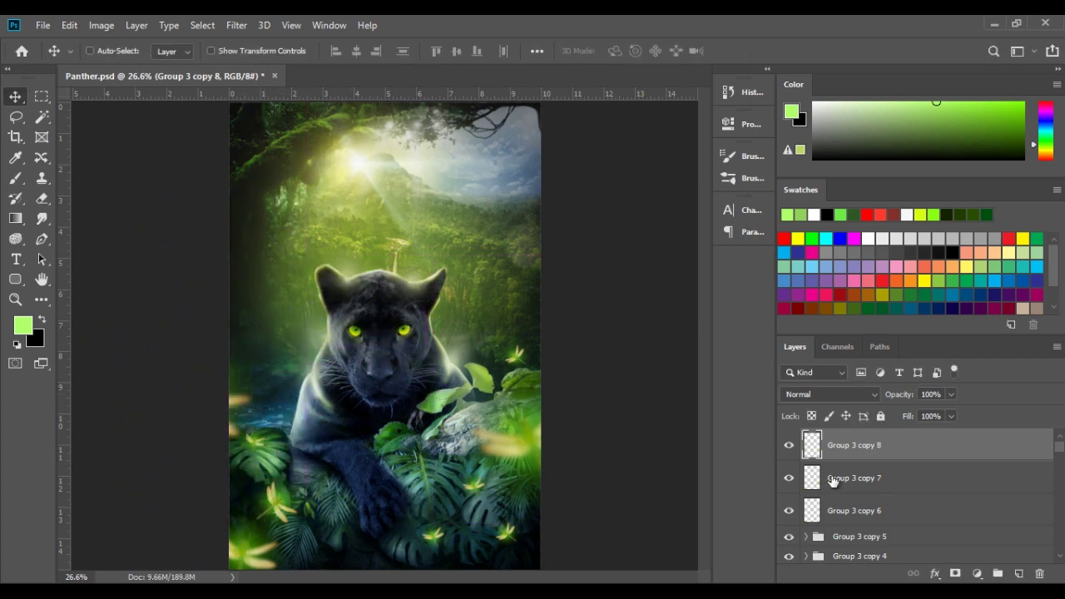
# Group all the dragonfly layers into Group 4 and zoom out
pyautogui.keyDown('shift'); pyautogui.click(833, 482); pyautogui.keyUp('shift')
pyautogui.hotkey('ctrl', 'g')
pyautogui.hotkey('ctrl', '-')
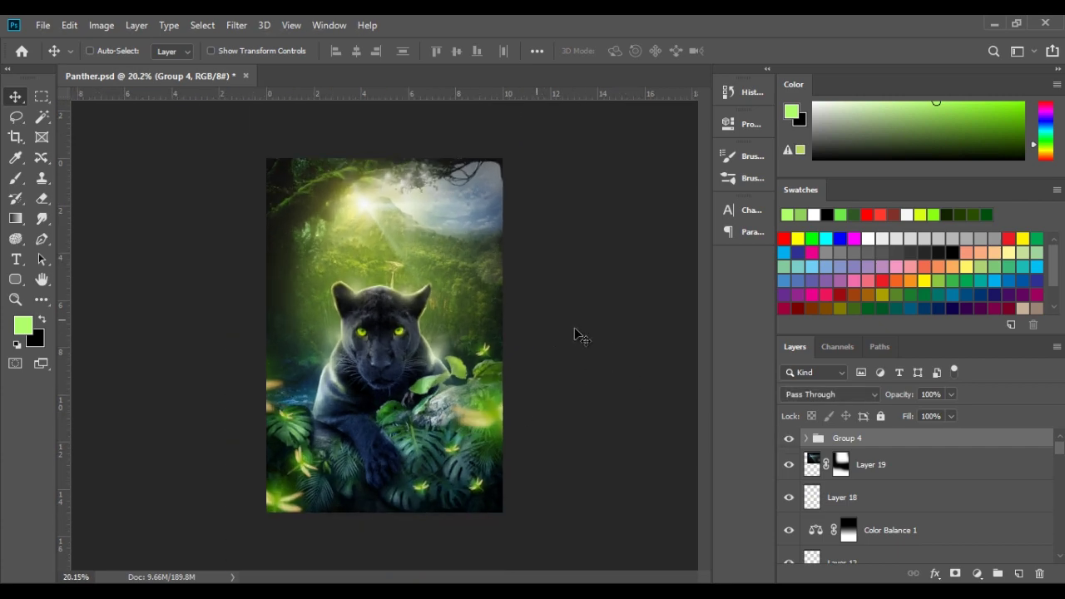
# Lasso the upper and lower crow flocks onto separate layers and delete the original crows layer
pyautogui.scroll(3, 483, 208)
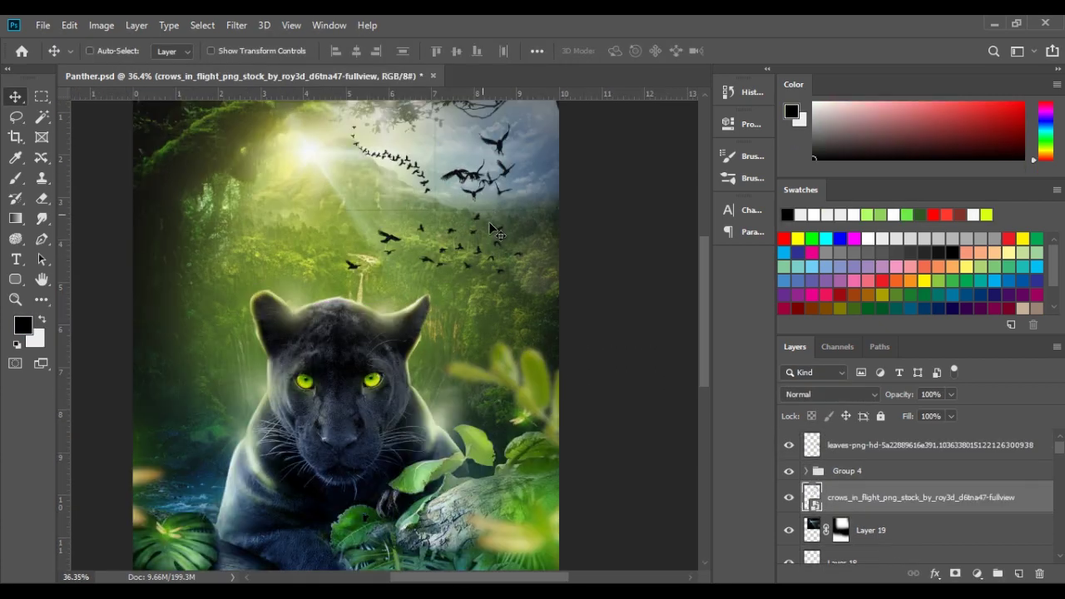
pyautogui.press('l')
pyautogui.scroll(3, 366, 130)
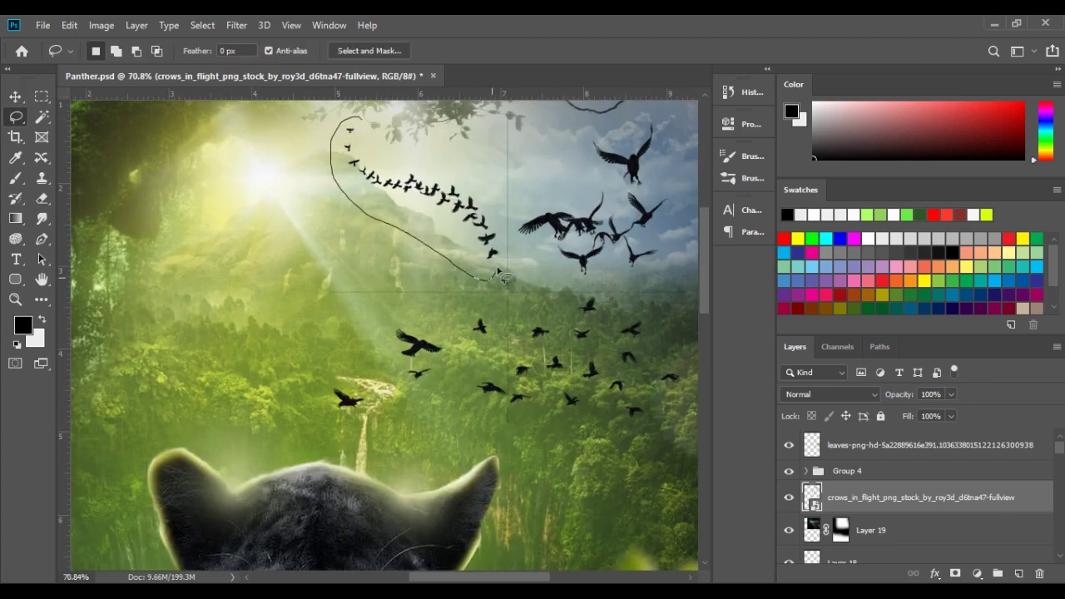
pyautogui.hotkey('ctrl', 'j')
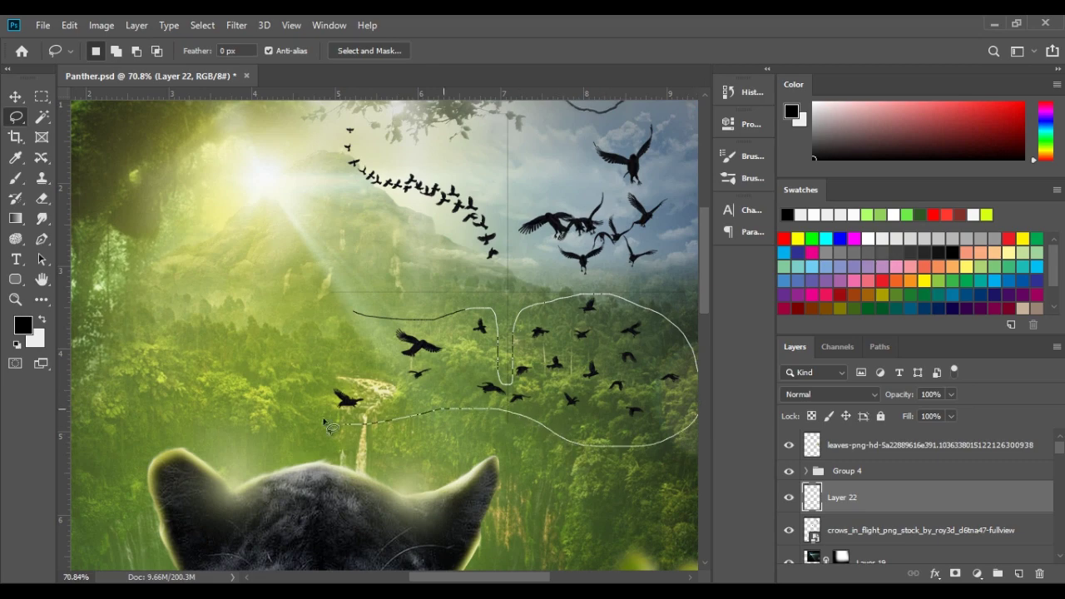
pyautogui.moveTo(326, 424); pyautogui.dragTo(354, 313)
pyautogui.hotkey('ctrl', 'j')
pyautogui.click(870, 530)
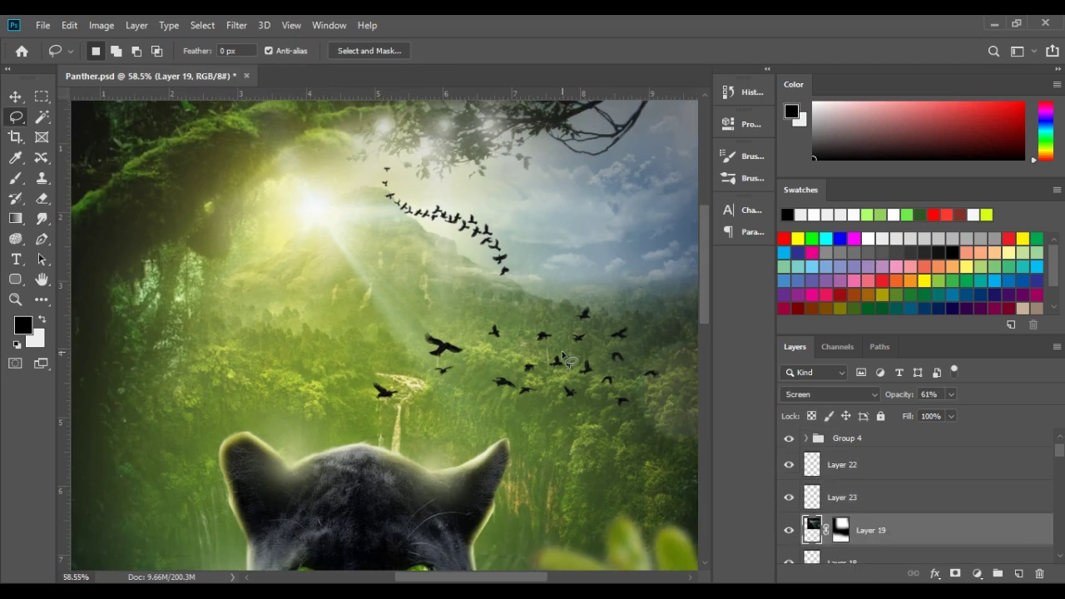
# Hide the lower crows and move the upper crow flock to the right
pyautogui.scroll(-3, 566, 358)
pyautogui.click(789, 497)
pyautogui.click(842, 464)
pyautogui.press('v')
pyautogui.moveTo(545, 291); pyautogui.dragTo(480, 195)
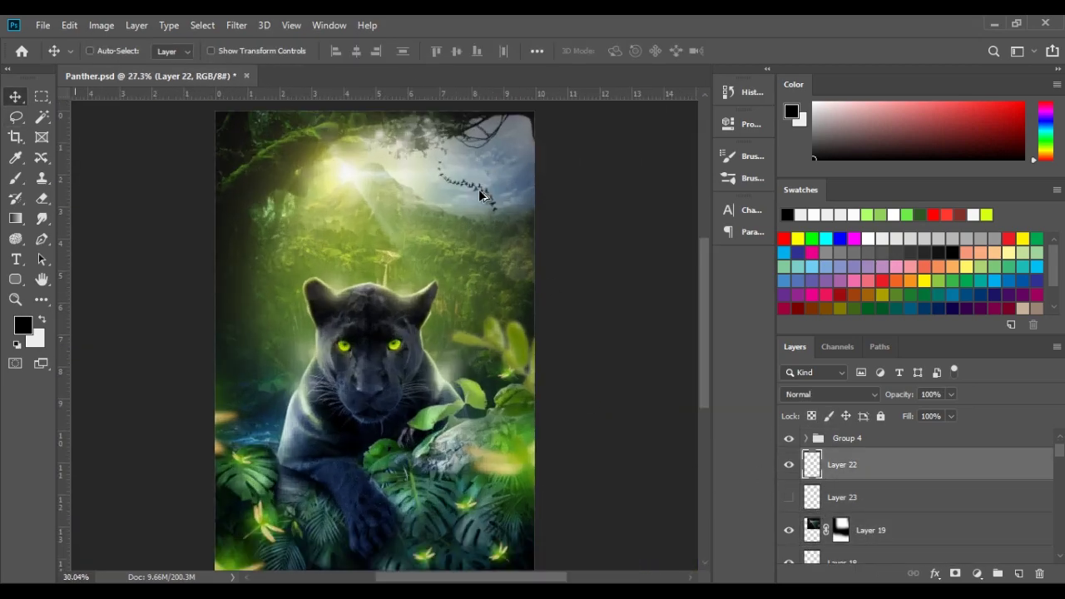
# Hide the upper crows, show the lower flock, and scale it down to about 47%
pyautogui.scroll(1, 480, 195)
pyautogui.click(789, 497)
pyautogui.click(789, 464)
pyautogui.click(842, 497)
pyautogui.hotkey('ctrl', 't')
pyautogui.moveTo(545, 144); pyautogui.dragTo(458, 178)
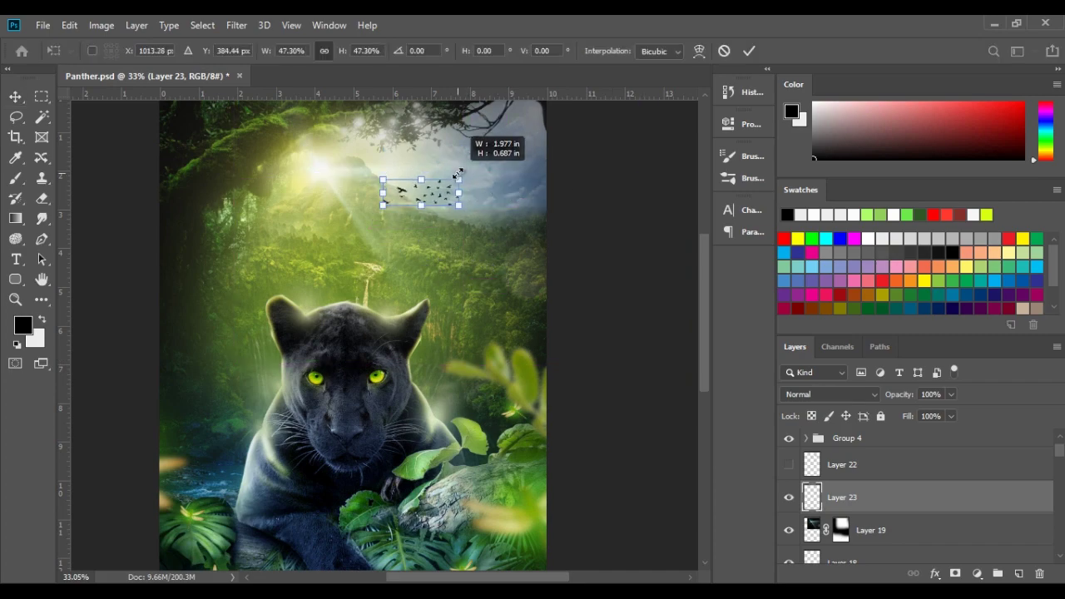
pyautogui.press('Return')
# Stamp a merged copy of all visible layers as a new top Layer 24
pyautogui.scroll(-1, 452, 213)
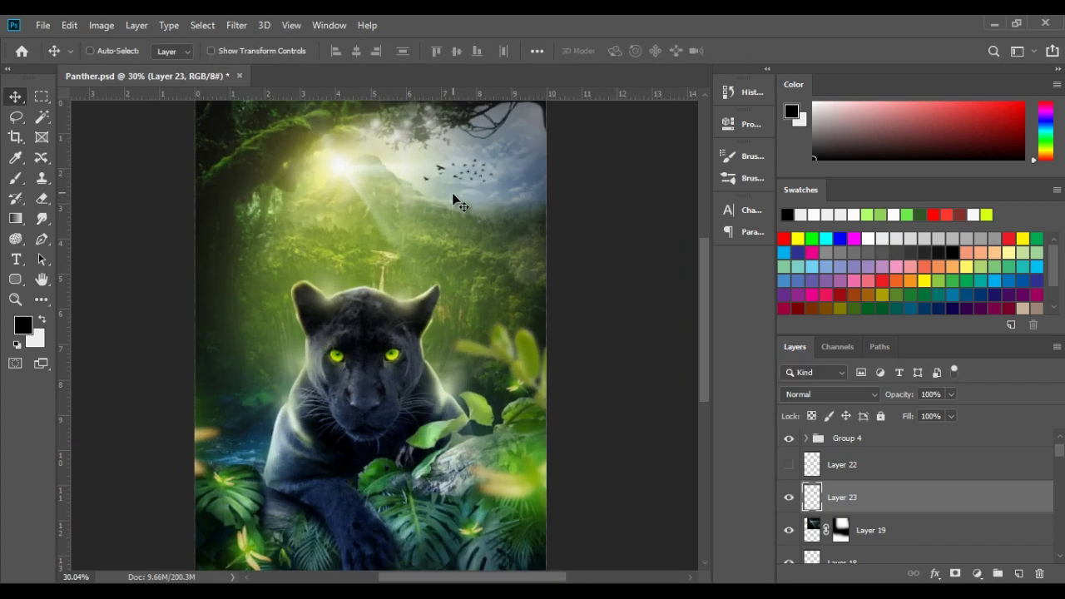
pyautogui.scroll(-1, 452, 198)
pyautogui.scroll(-1, 451, 205)
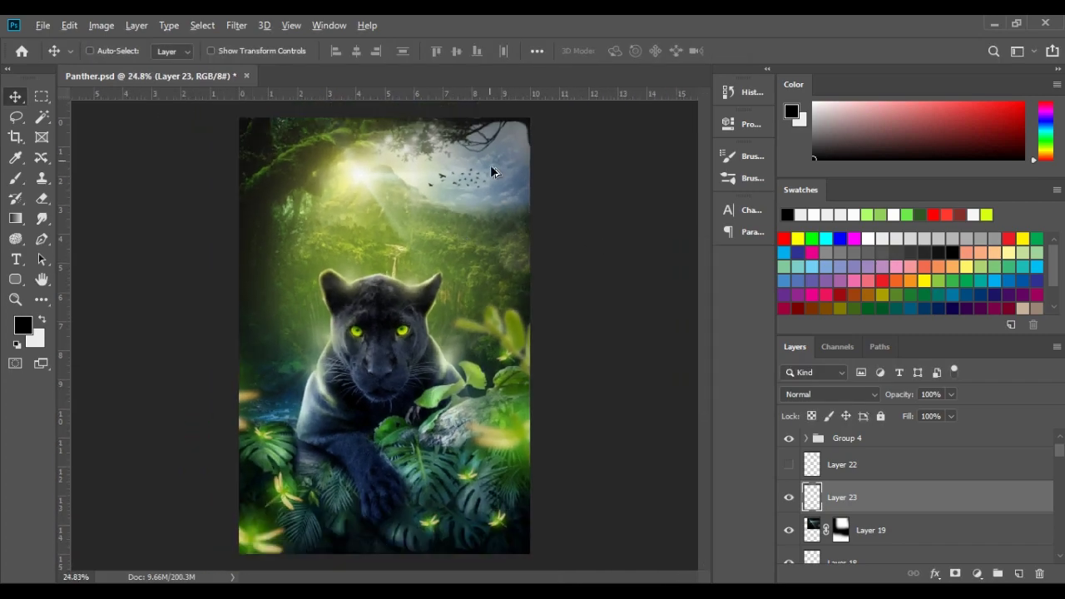
pyautogui.moveTo(491, 170); pyautogui.dragTo(492, 270)
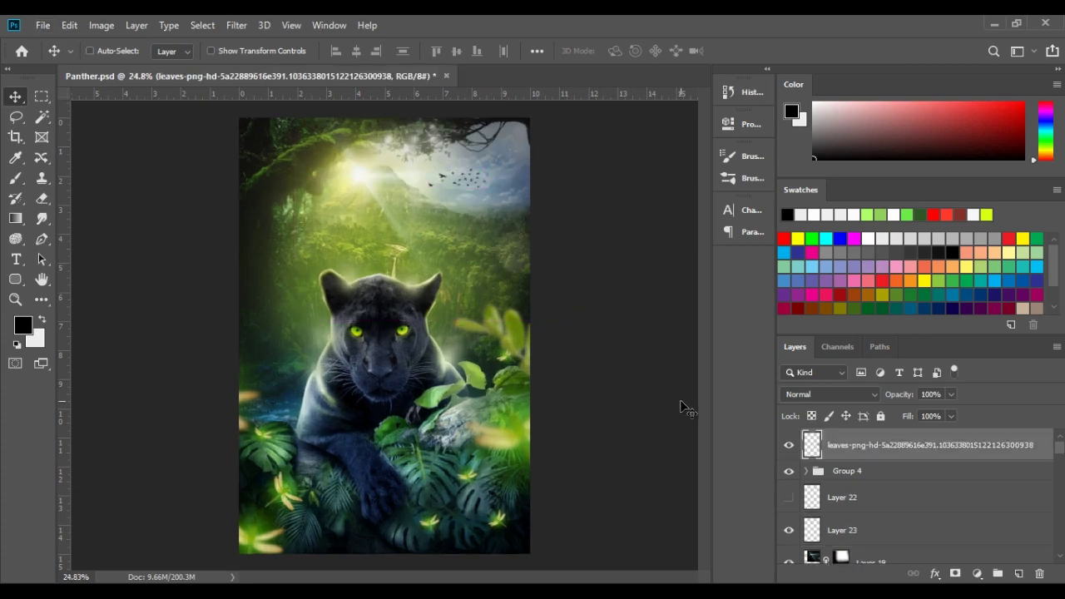
pyautogui.hotkey('ctrl', 'shift', 'alt', 'e')
pyautogui.click(838, 346)
pyautogui.click(795, 346)
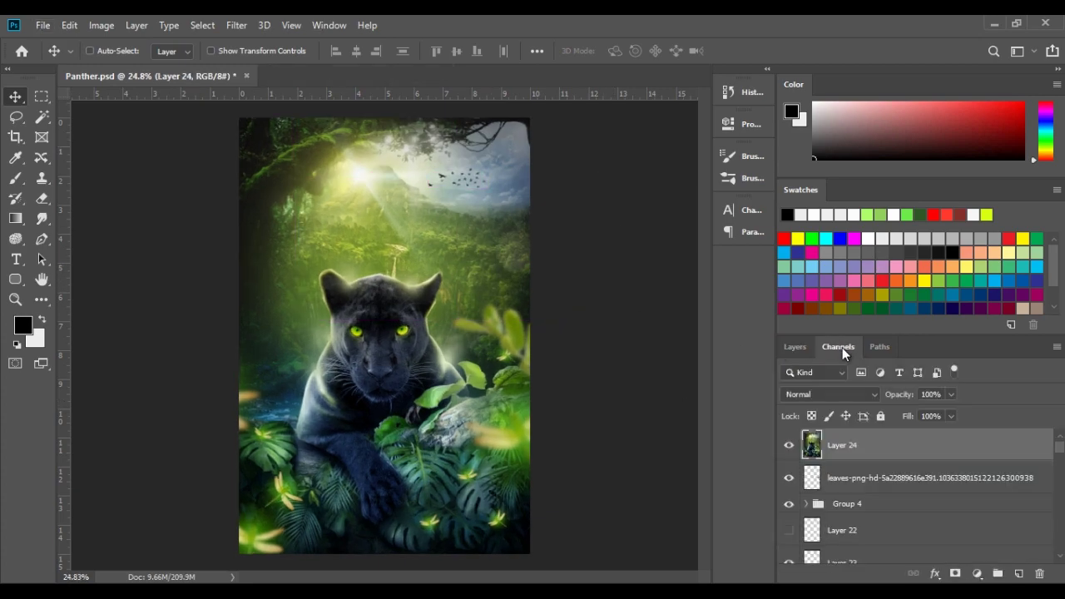